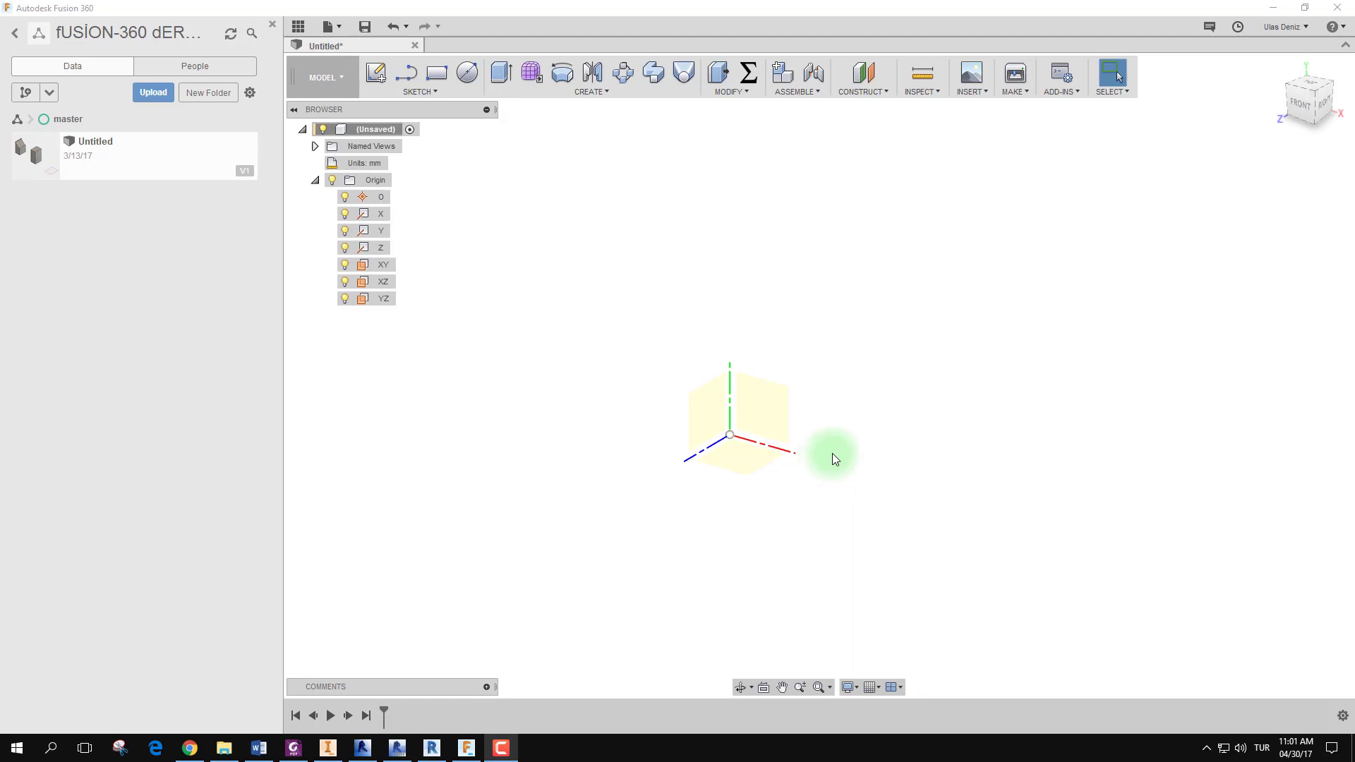
# Orbit the view slightly and back out of an Extrude command without changes.
pyautogui.keyDown('shift'); pyautogui.moveTo(892, 460); pyautogui.dragTo(913, 464, button='middle'); pyautogui.keyUp('shift')
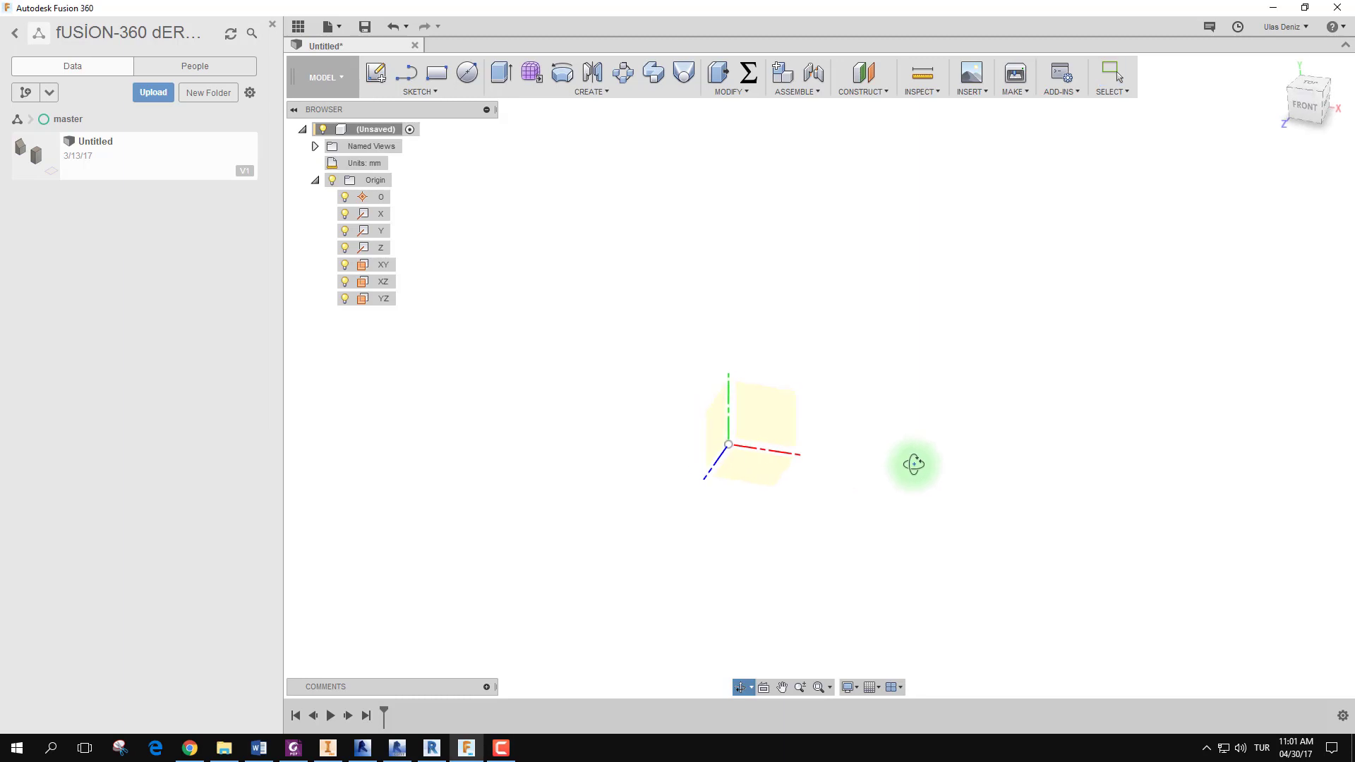
pyautogui.press('Escape')
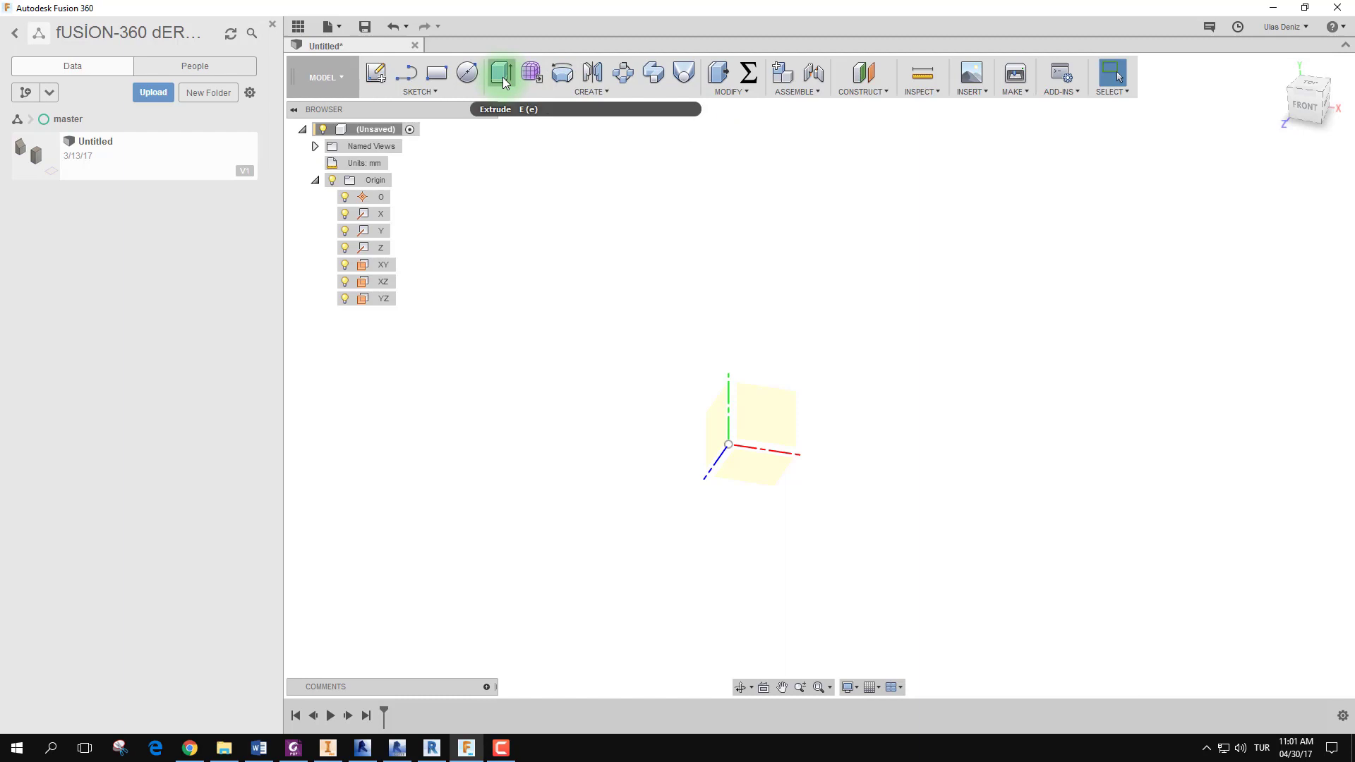
pyautogui.moveTo(501, 73)
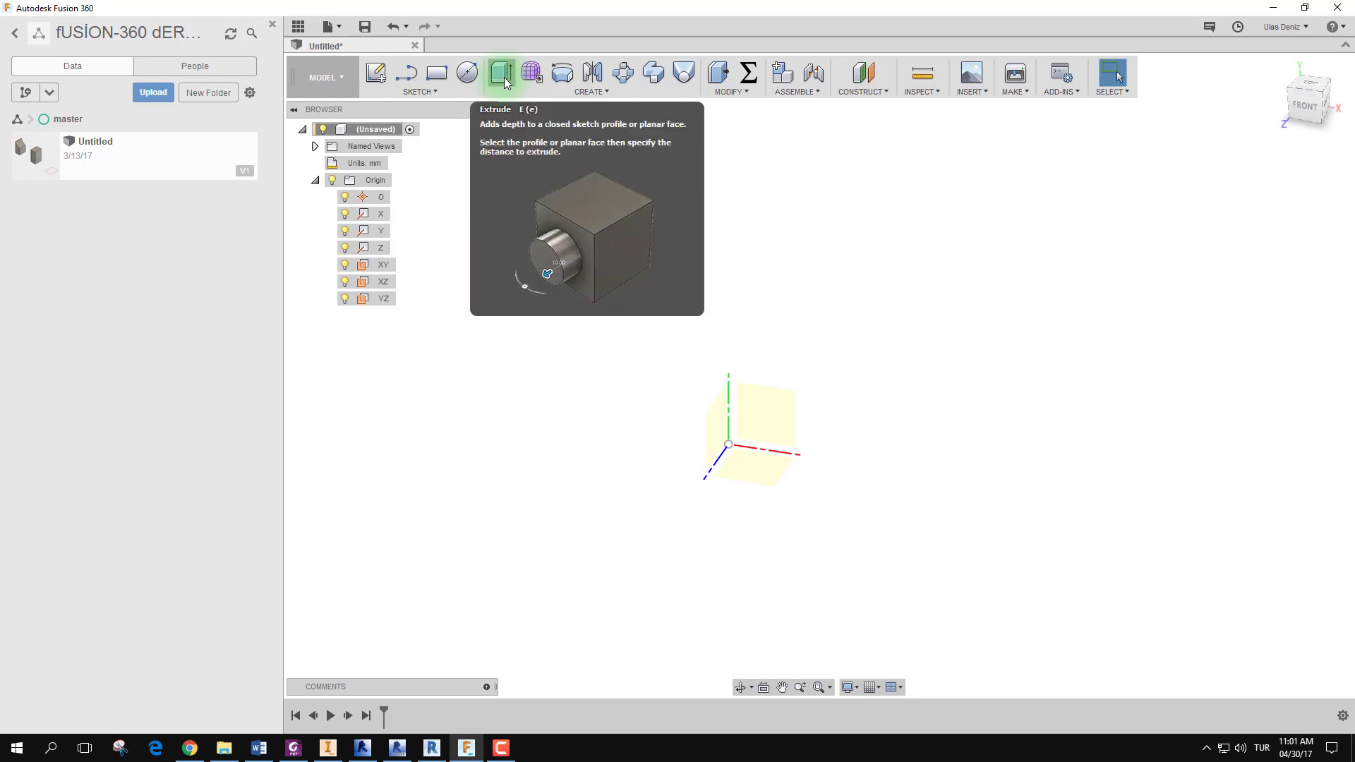
pyautogui.click(505, 80)
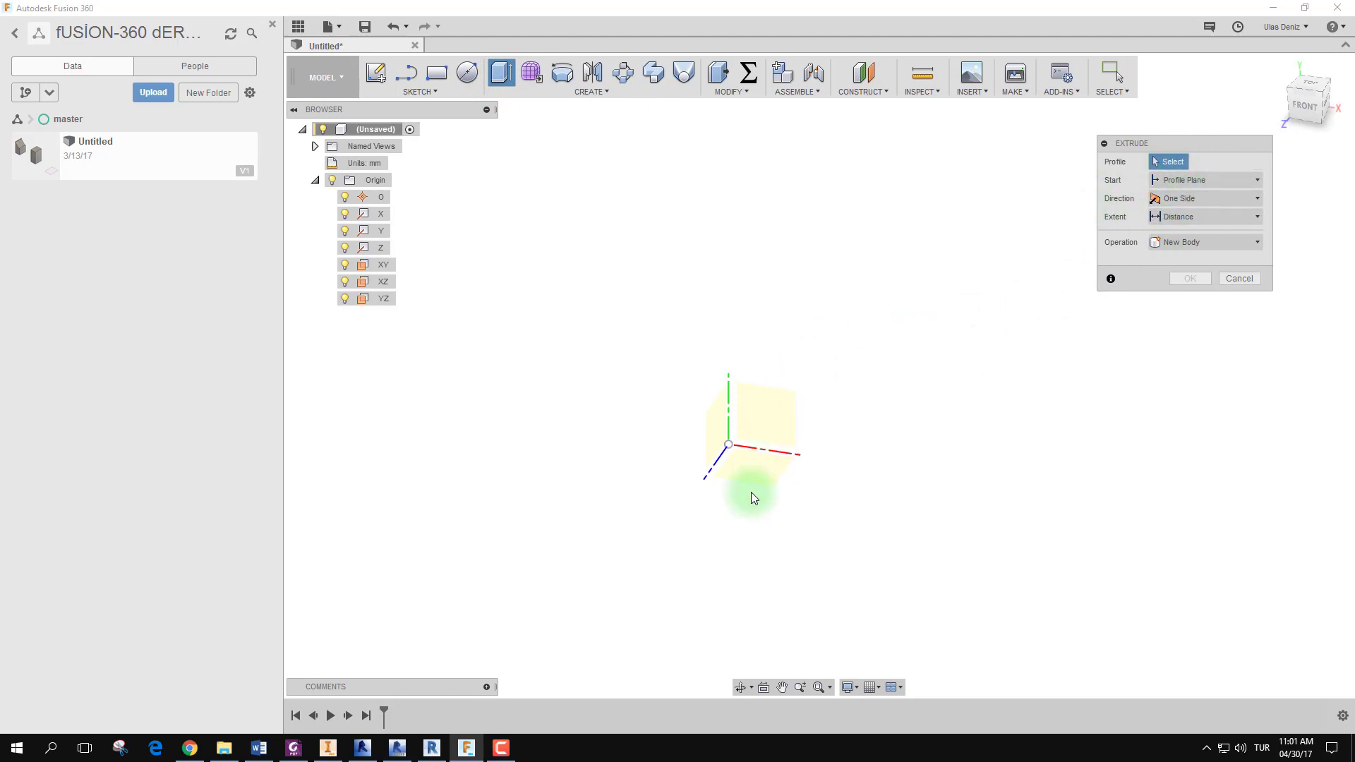
pyautogui.click(1243, 281)
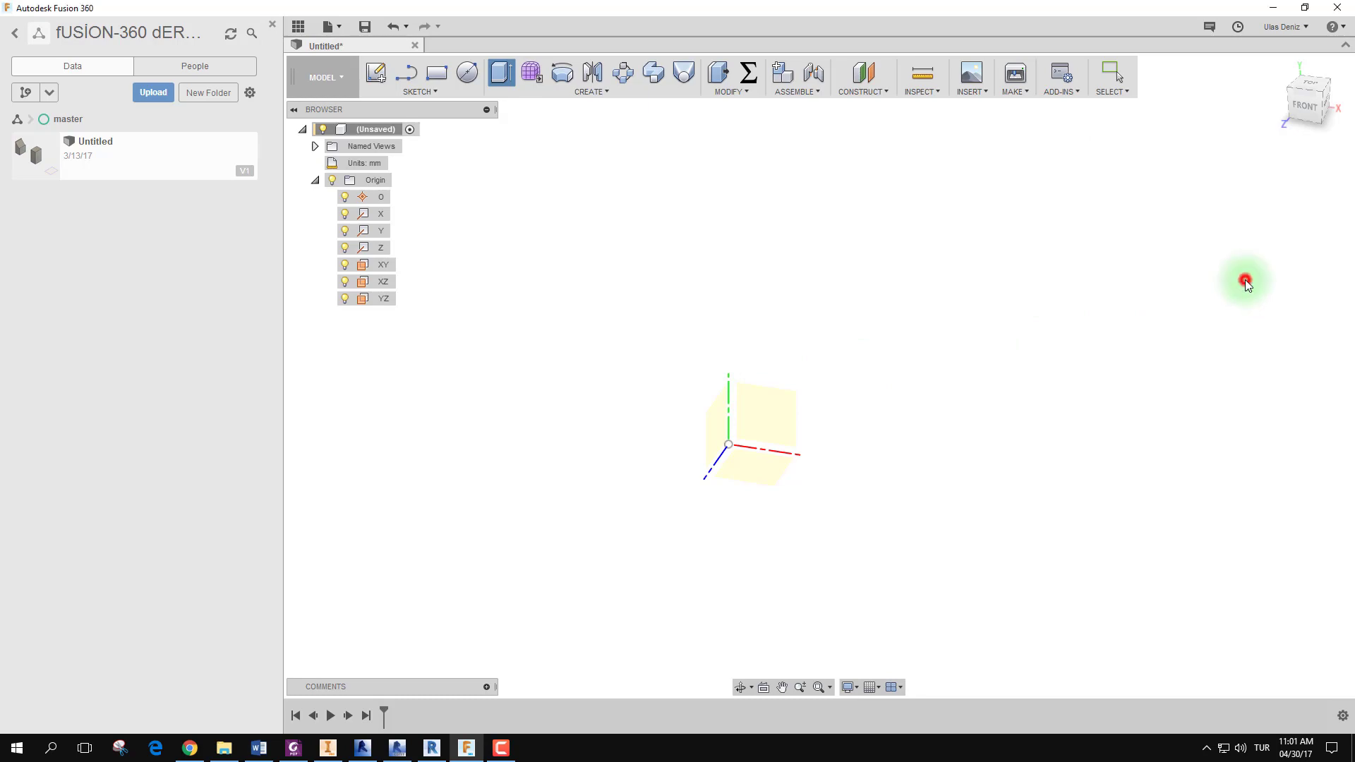
# Draw a two-point rectangle from the origin in a new sketch on the XZ plane.
pyautogui.click(376, 74)
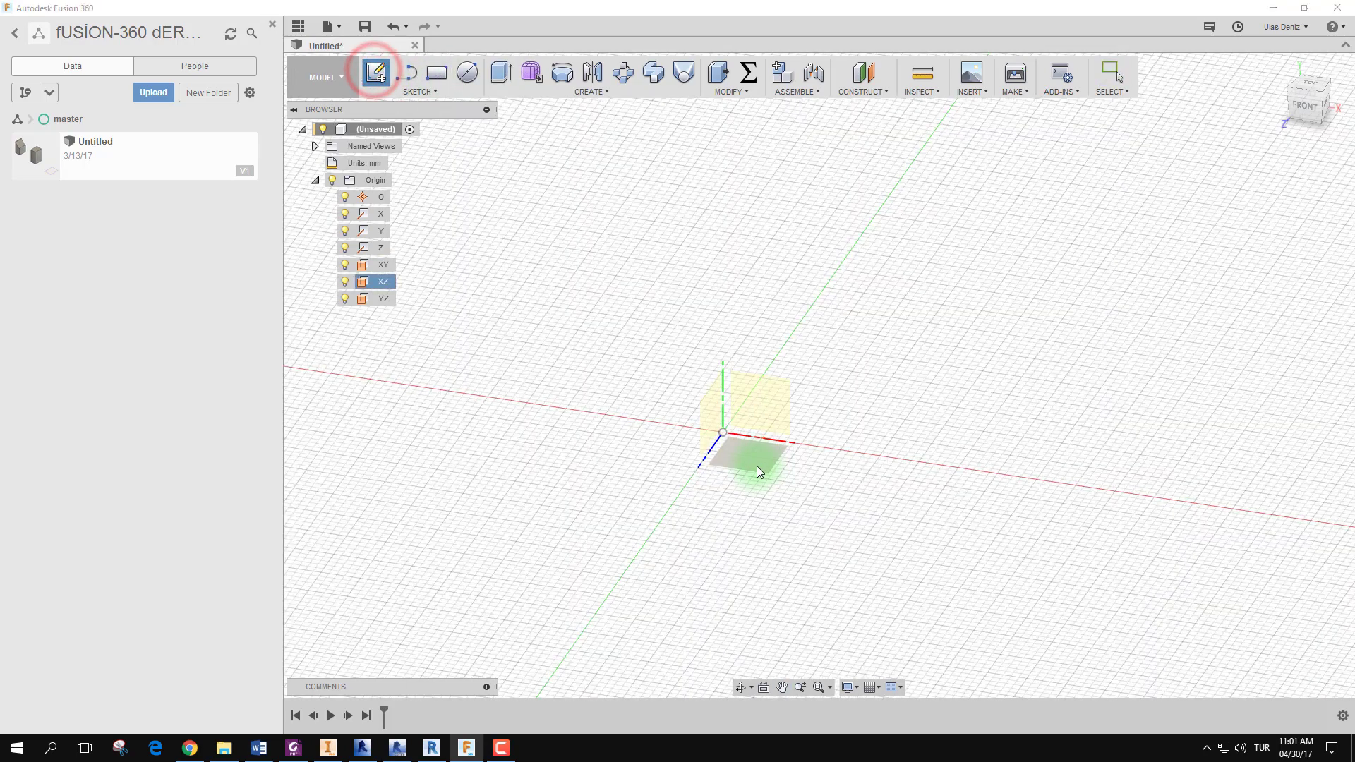
pyautogui.click(757, 466)
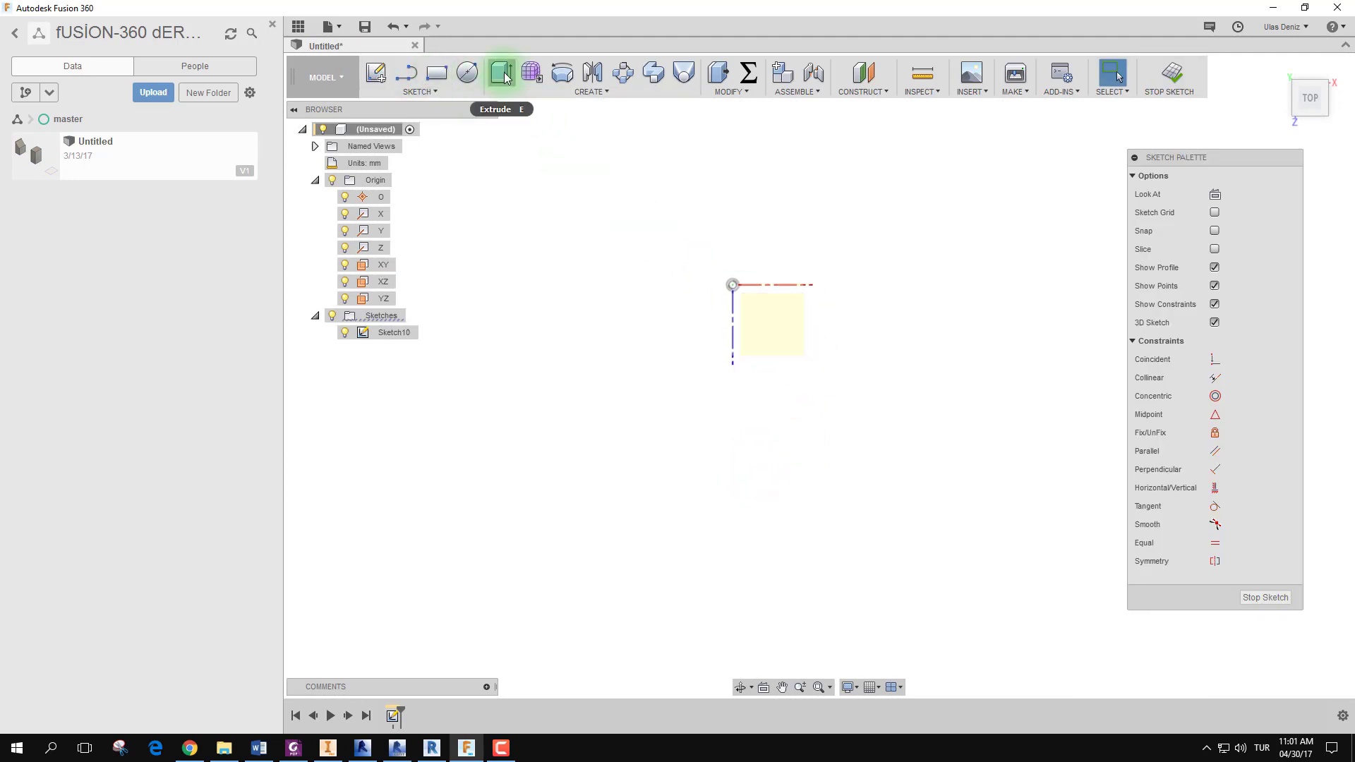
pyautogui.click(437, 73)
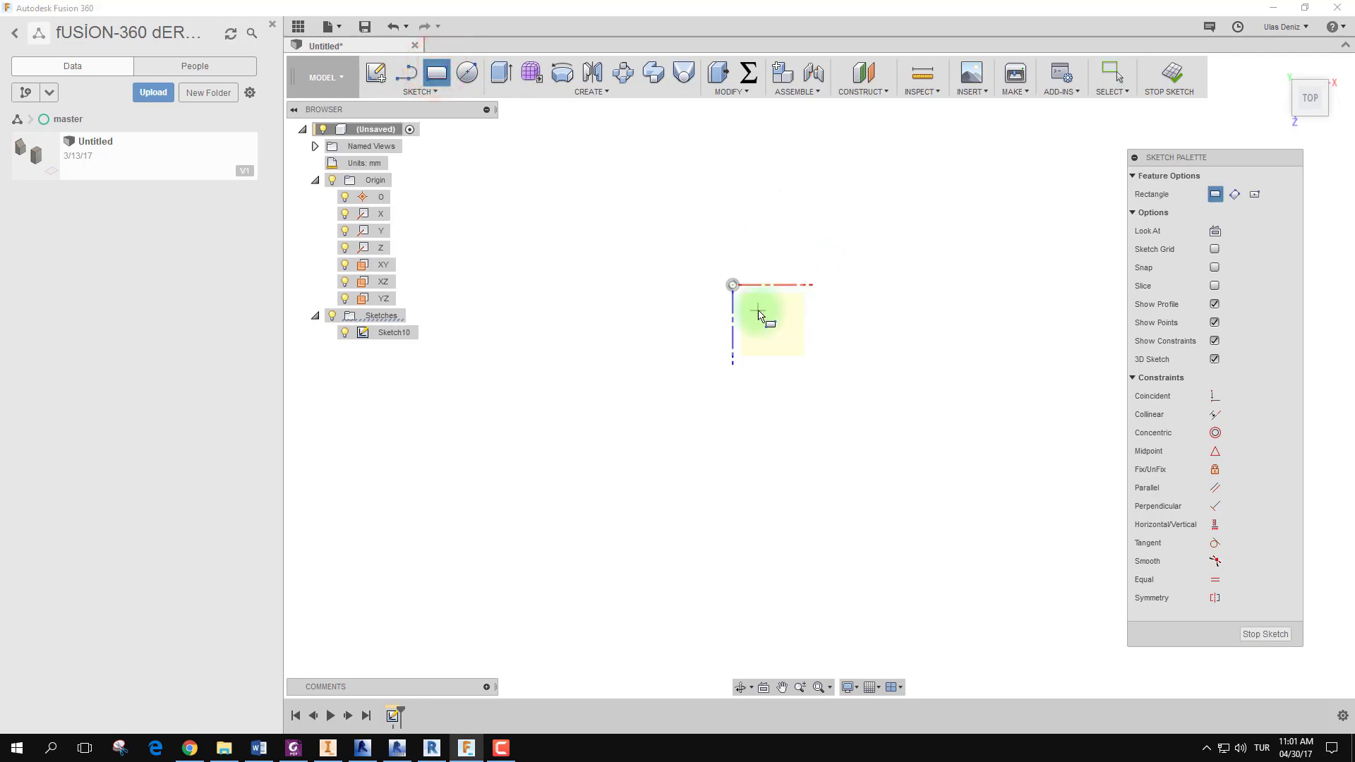
pyautogui.click(756, 309)
pyautogui.click(815, 369)
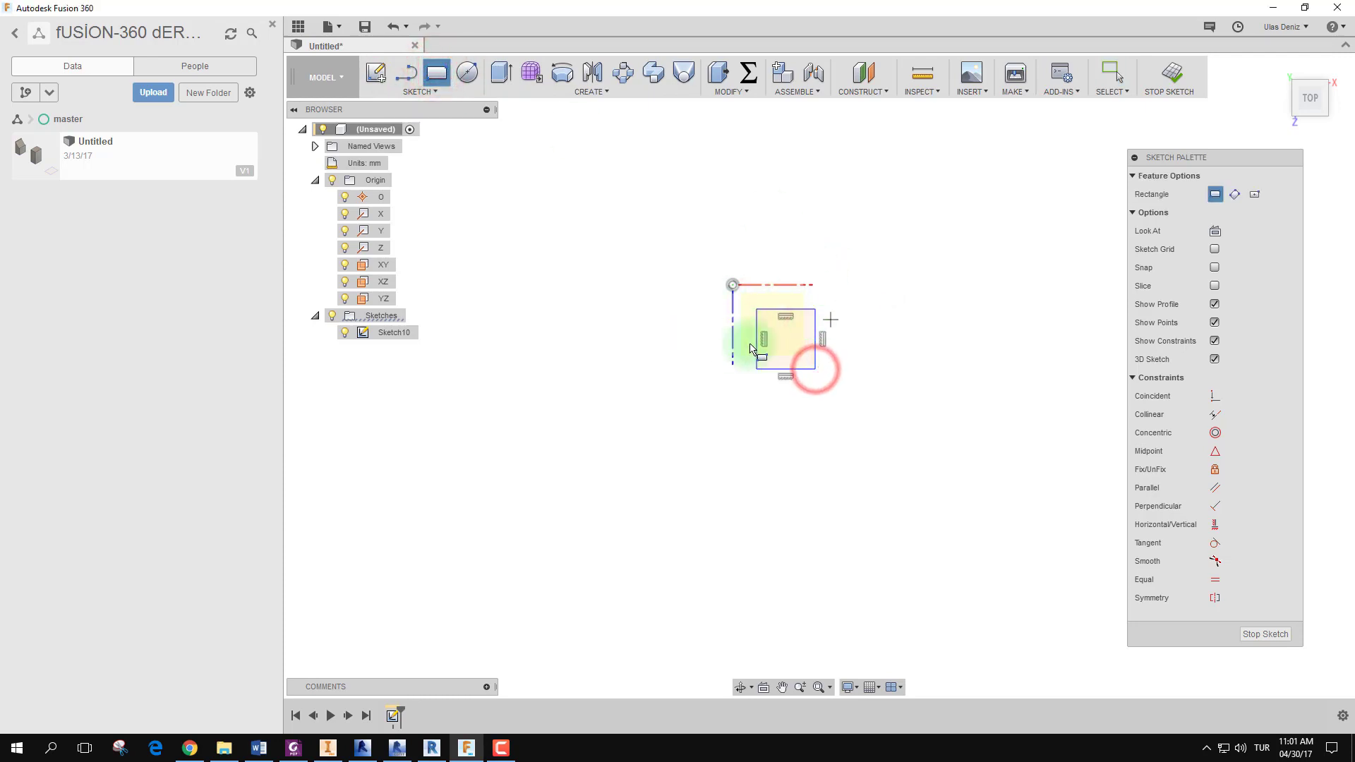
pyautogui.click(1263, 633)
# Hide the origin axes and planes and zoom in on the rectangle.
pyautogui.moveTo(926, 369)
pyautogui.keyDown('shift'); pyautogui.mouseDown(button='middle')
pyautogui.moveTo(882, 269)
pyautogui.moveTo(847, 355)
pyautogui.mouseUp(button='middle'); pyautogui.keyUp('shift')
pyautogui.moveTo(981, 417)
pyautogui.keyDown('shift'); pyautogui.mouseDown(button='middle')
pyautogui.moveTo(988, 390)
pyautogui.moveTo(861, 348)
pyautogui.moveTo(432, 286)
pyautogui.mouseUp(button='middle'); pyautogui.keyUp('shift')
pyautogui.click(333, 182)
pyautogui.moveTo(681, 227)
pyautogui.keyDown('shift'); pyautogui.mouseDown(button='middle')
pyautogui.moveTo(729, 254)
pyautogui.moveTo(735, 310)
pyautogui.mouseUp(button='middle'); pyautogui.keyUp('shift')
pyautogui.scroll(4, 699, 332)
pyautogui.scroll(3, 607, 367)
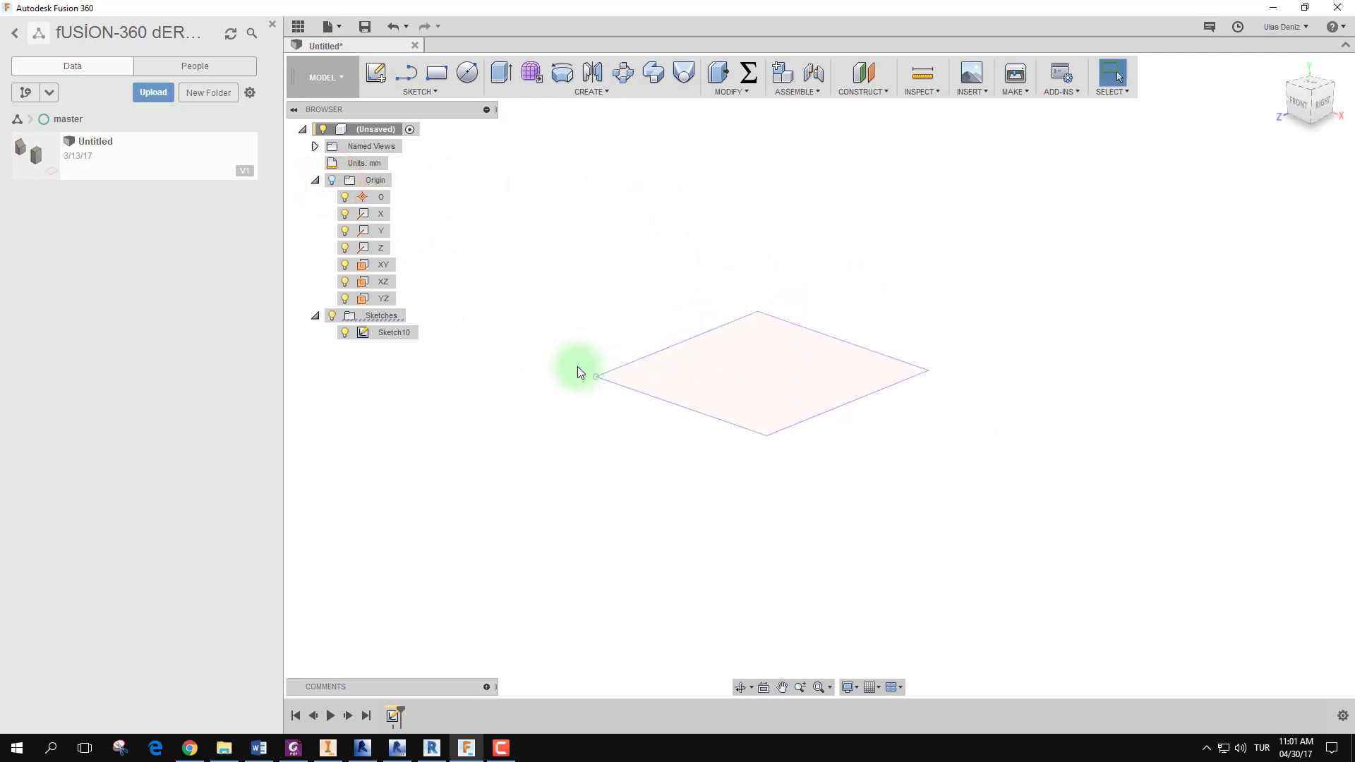
pyautogui.moveTo(803, 344); pyautogui.dragTo(838, 354)
pyautogui.press('Escape')
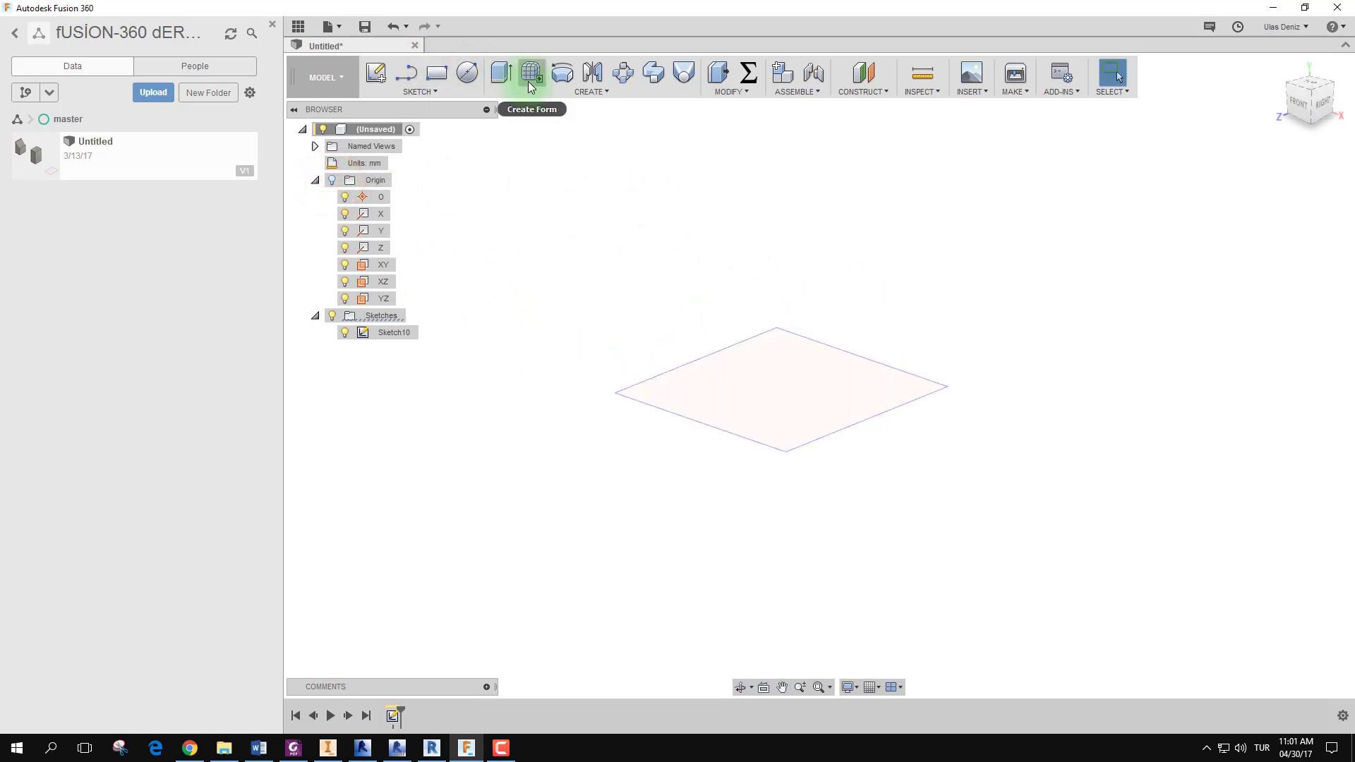
# Extrude the rectangle profile into a 7.936 mm tall box preview.
pyautogui.click(503, 76)
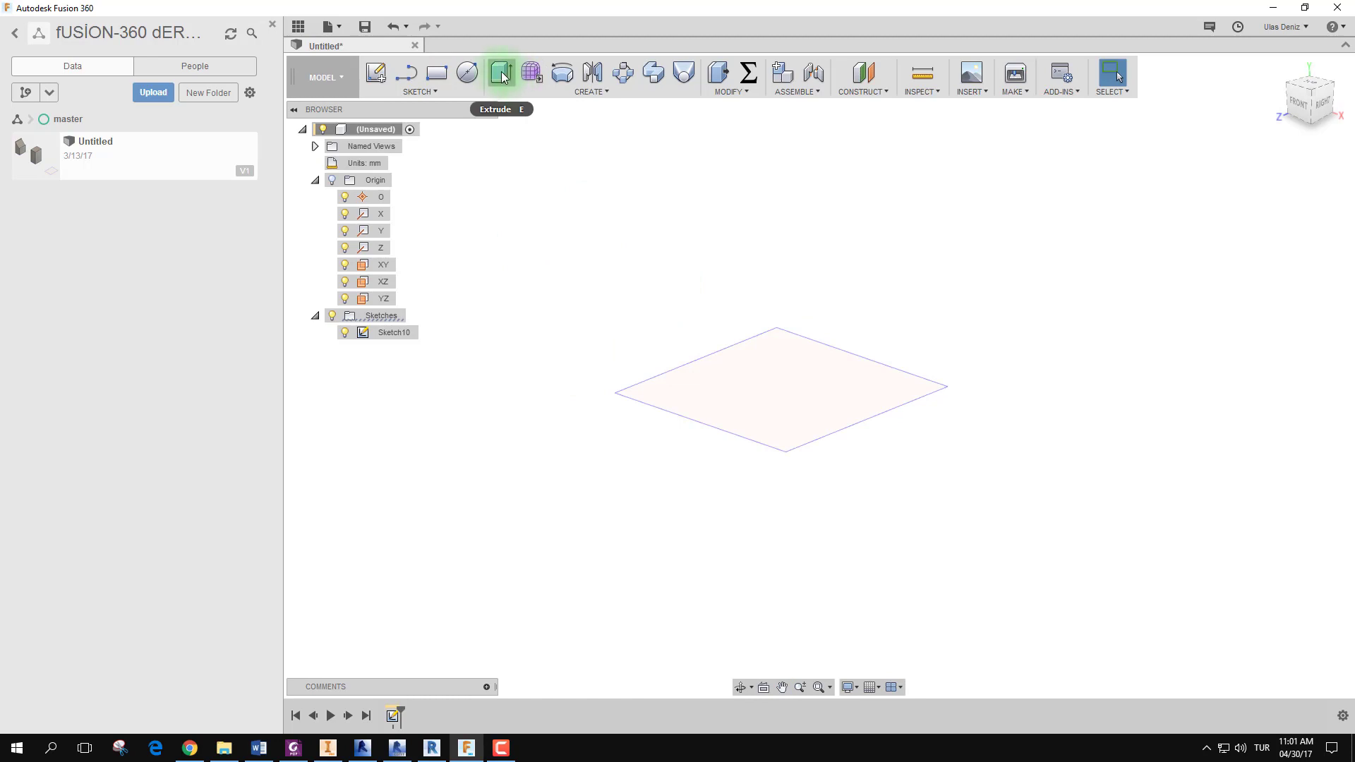
pyautogui.click(870, 375)
pyautogui.scroll(-2, 793, 526)
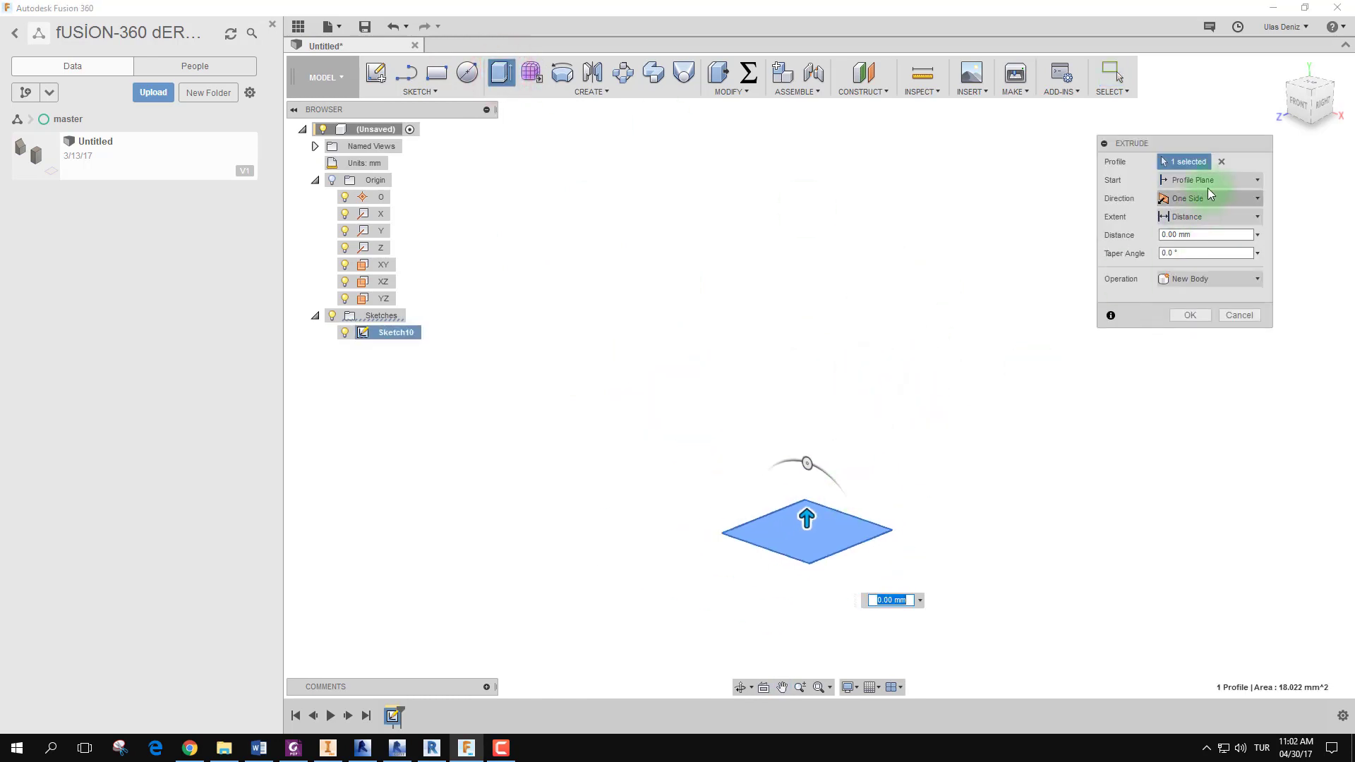
pyautogui.moveTo(811, 473); pyautogui.dragTo(808, 413)
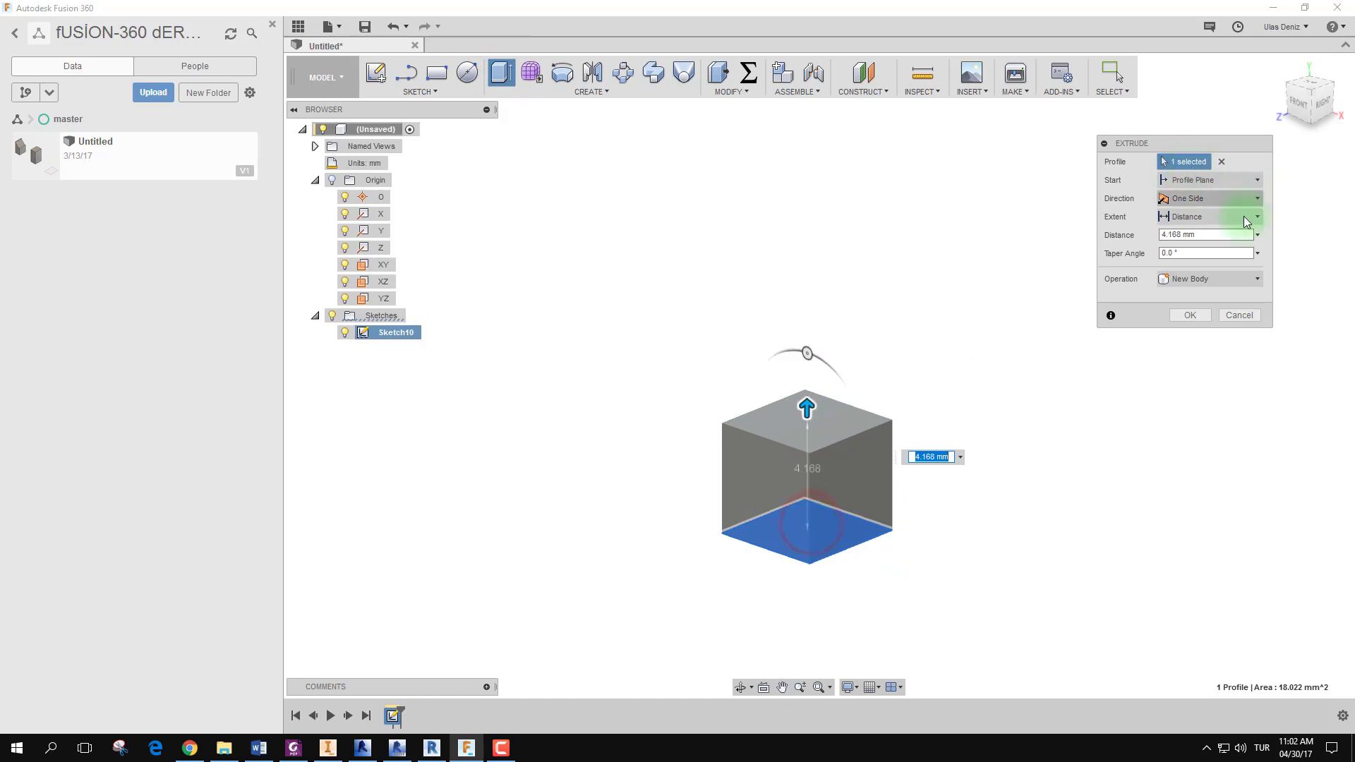
pyautogui.doubleClick(1212, 234)
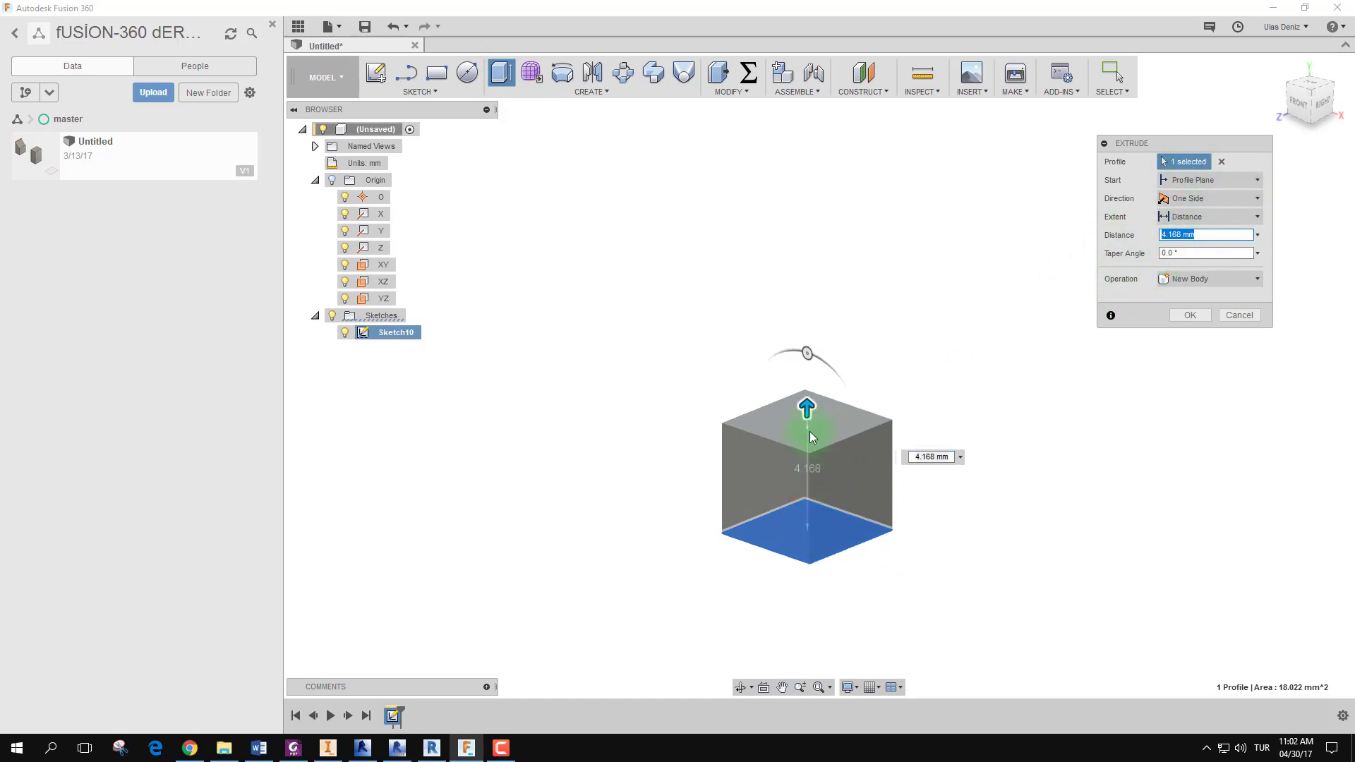
pyautogui.moveTo(807, 409); pyautogui.dragTo(827, 328)
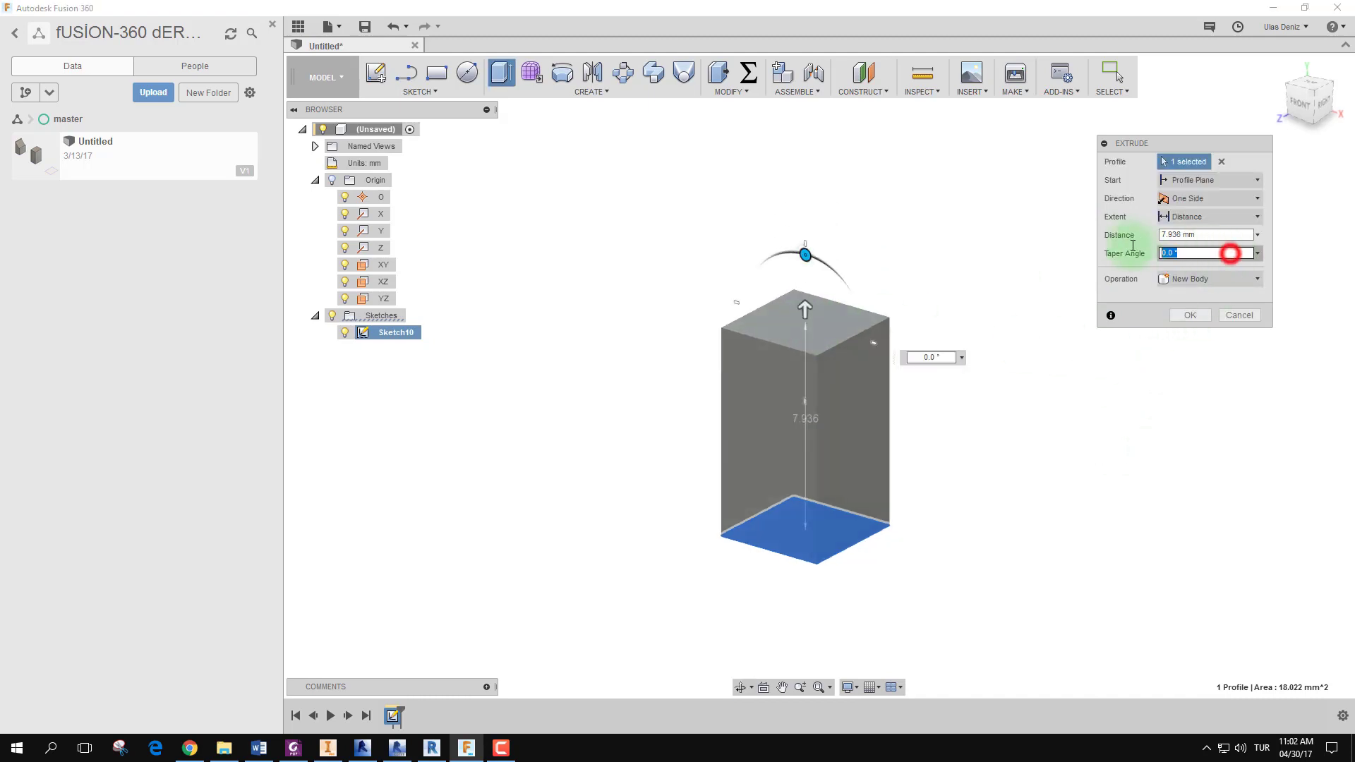
# Give the box a 5.4° taper so it widens toward the top.
pyautogui.click(1228, 253)
pyautogui.moveTo(1227, 253); pyautogui.dragTo(1121, 254)
pyautogui.keyDown('shift'); pyautogui.moveTo(971, 466); pyautogui.dragTo(988, 460, button='middle'); pyautogui.keyUp('shift')
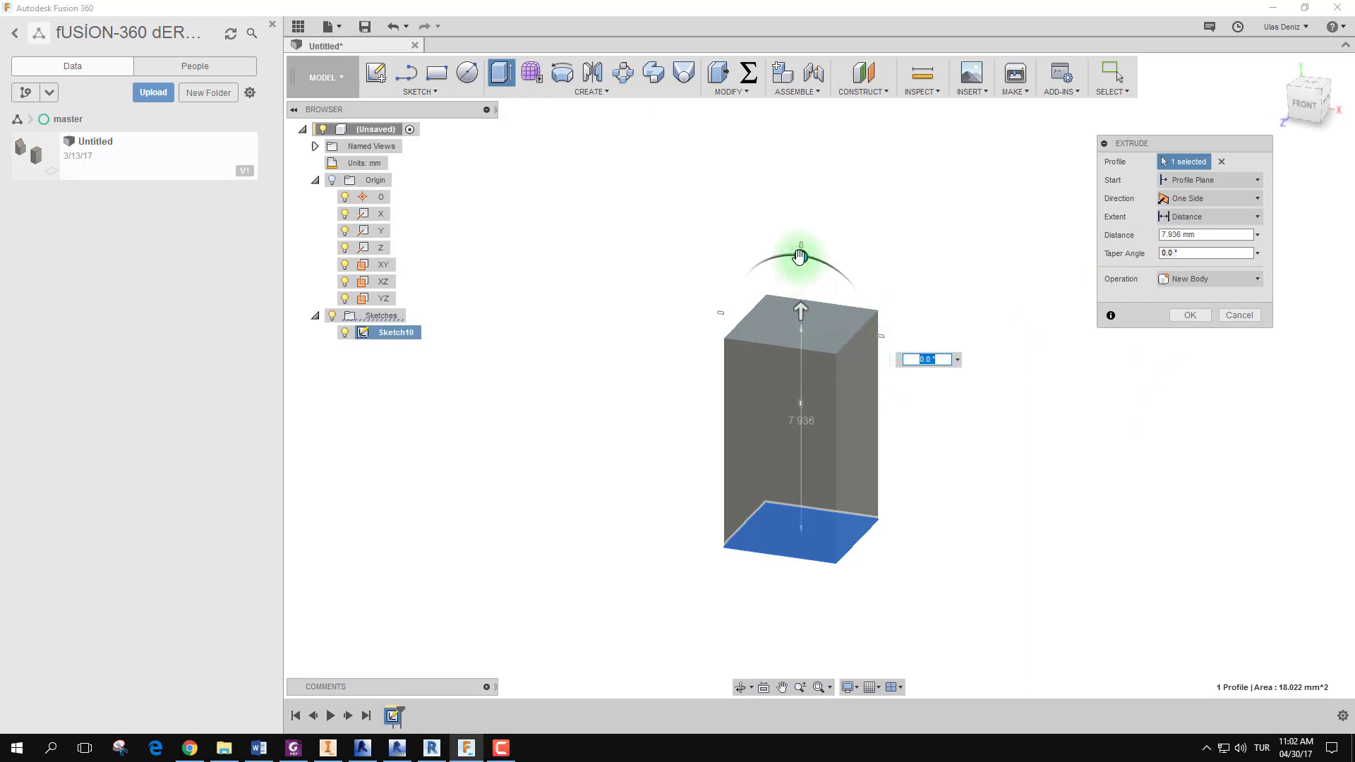
pyautogui.moveTo(800, 256); pyautogui.dragTo(788, 261)
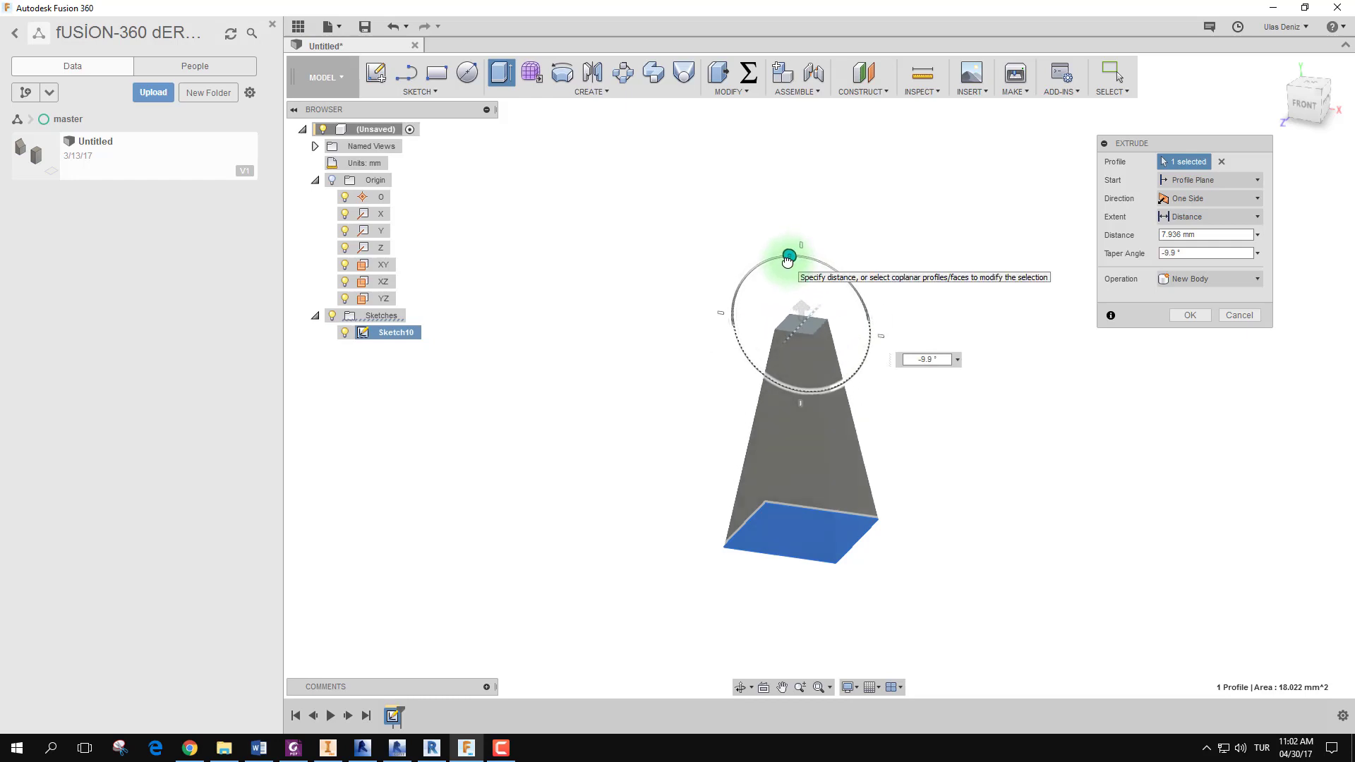
pyautogui.moveTo(788, 261); pyautogui.dragTo(806, 258)
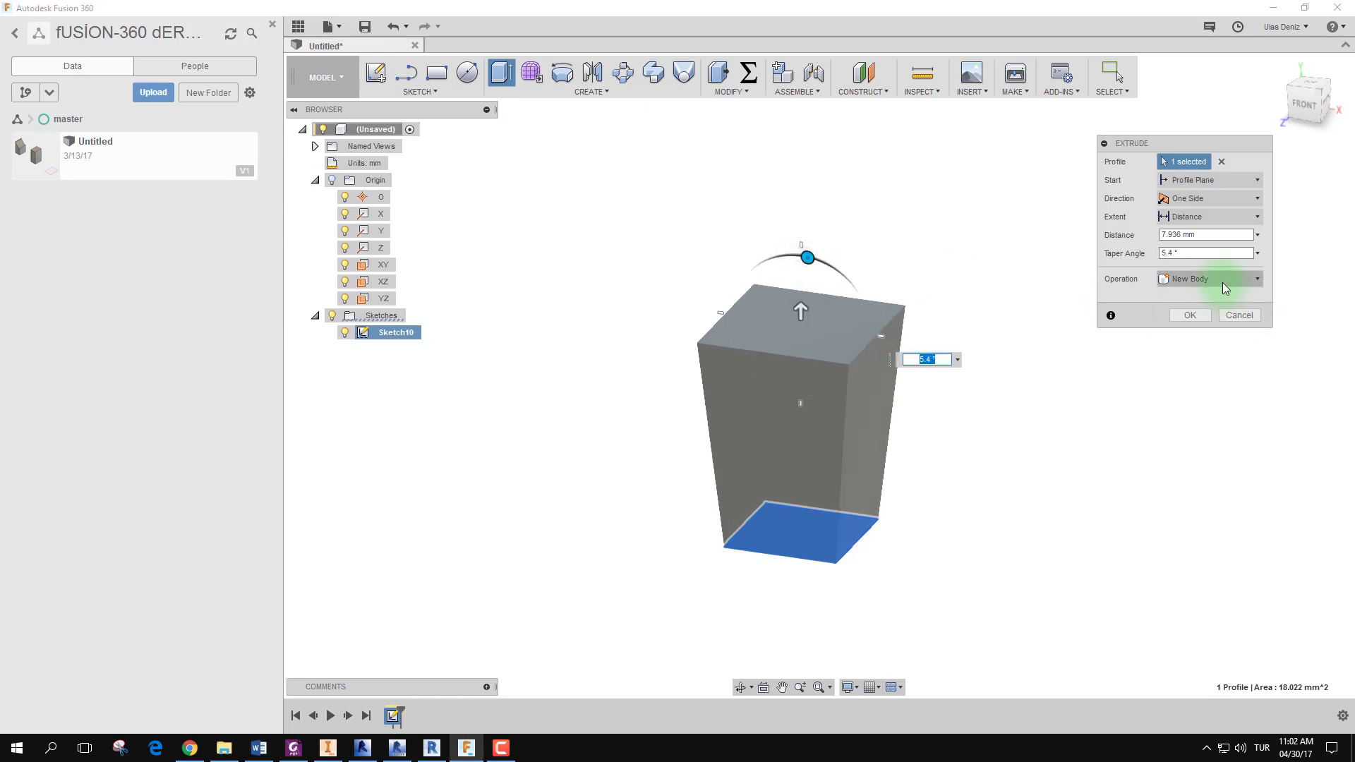
# Switch to Two Sides, giving Side 2 a 4.373 mm distance and 17.9° taper.
pyautogui.click(1248, 201)
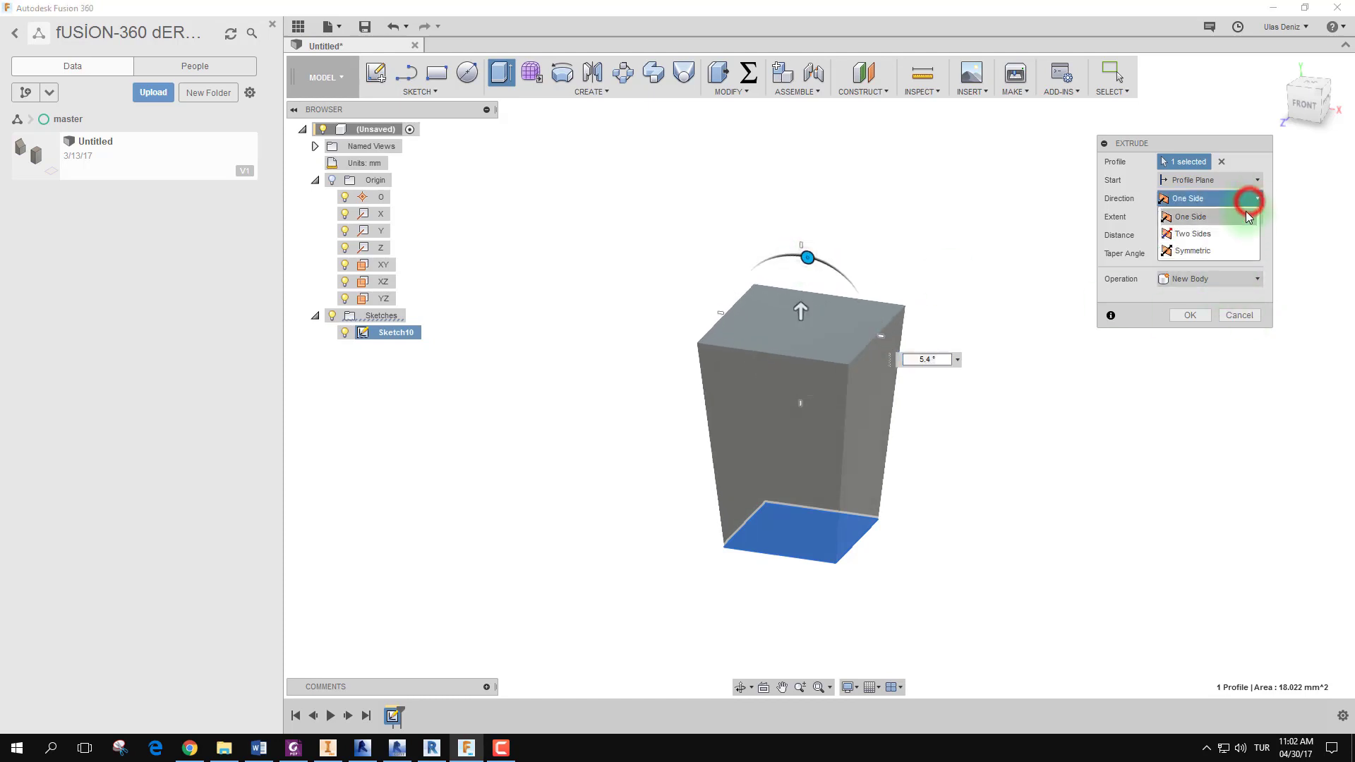
pyautogui.click(1222, 238)
pyautogui.keyDown('shift'); pyautogui.moveTo(944, 388); pyautogui.dragTo(739, 556, button='middle'); pyautogui.keyUp('shift')
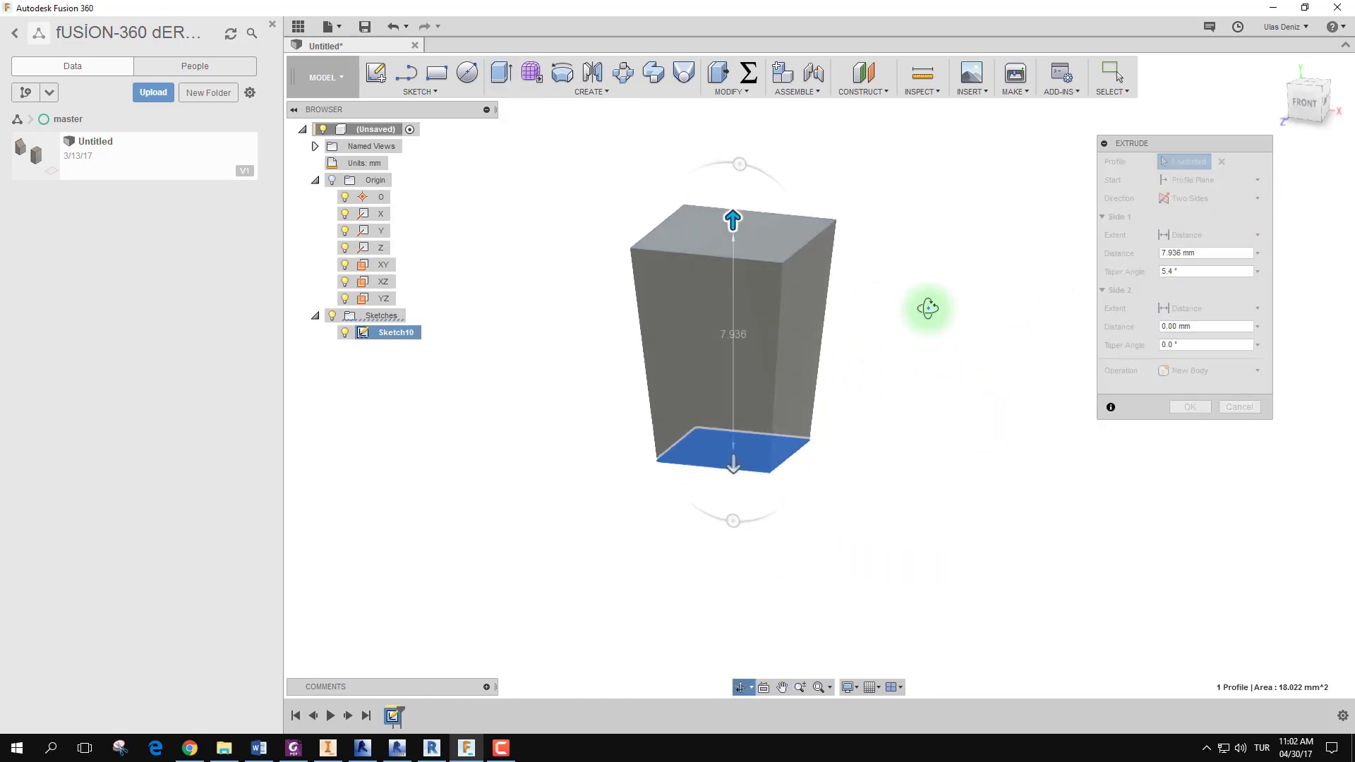
pyautogui.moveTo(731, 485); pyautogui.dragTo(726, 605)
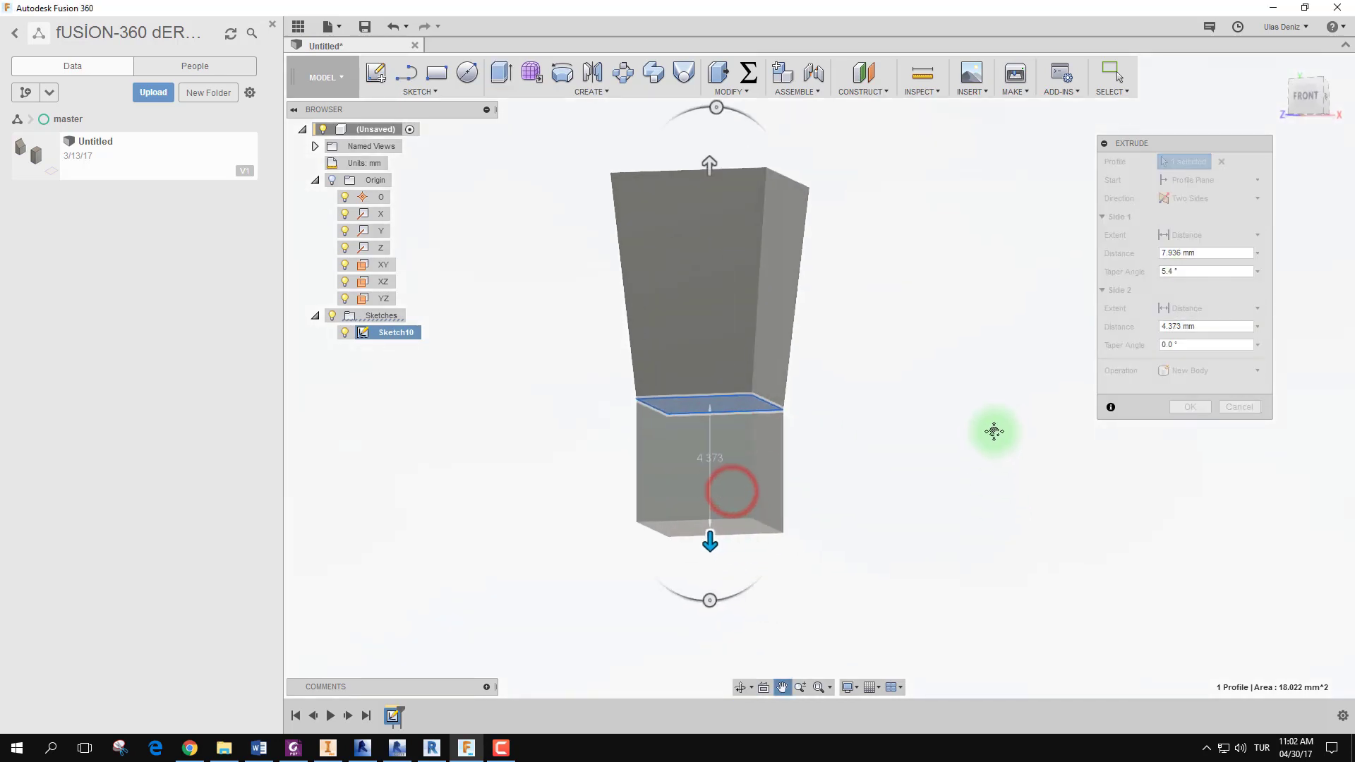
pyautogui.click(1205, 327)
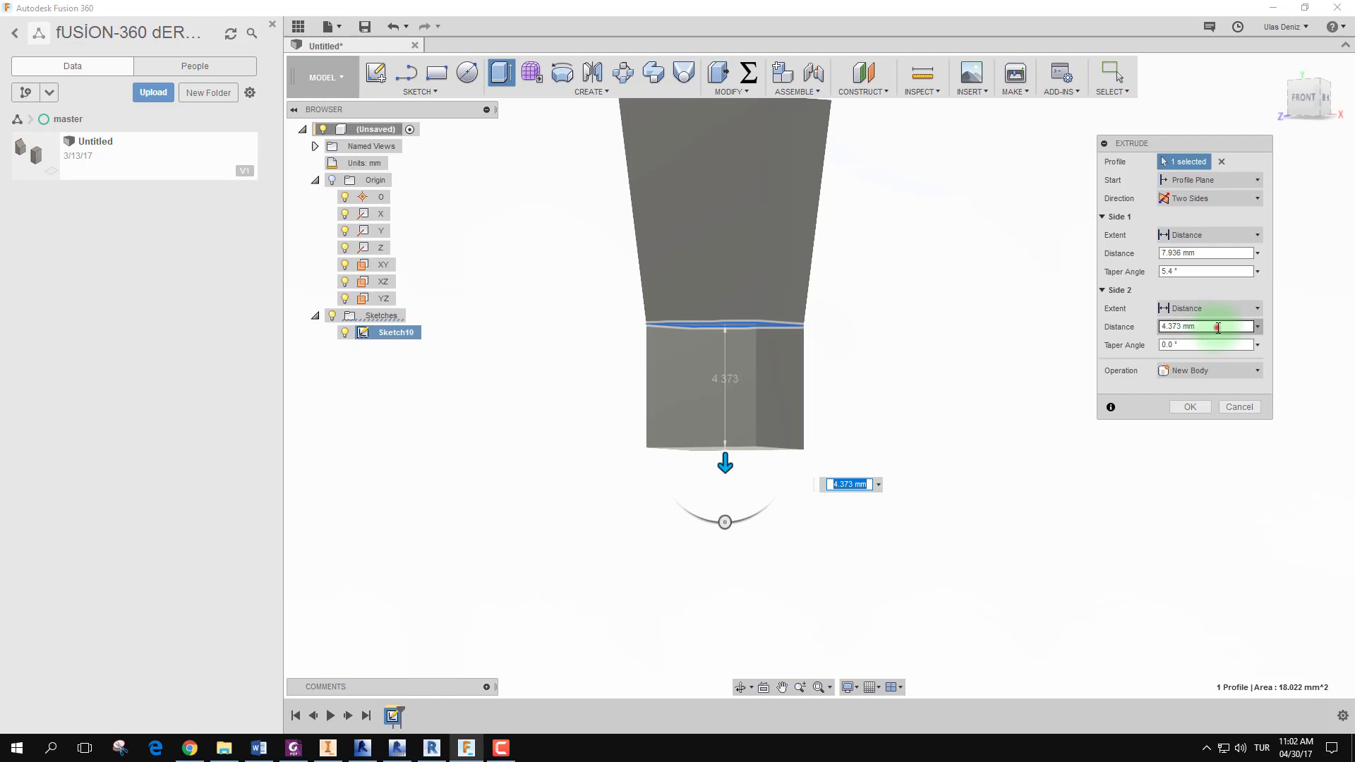
pyautogui.keyDown('shift'); pyautogui.moveTo(967, 443); pyautogui.dragTo(1158, 403, button='middle'); pyautogui.keyUp('shift')
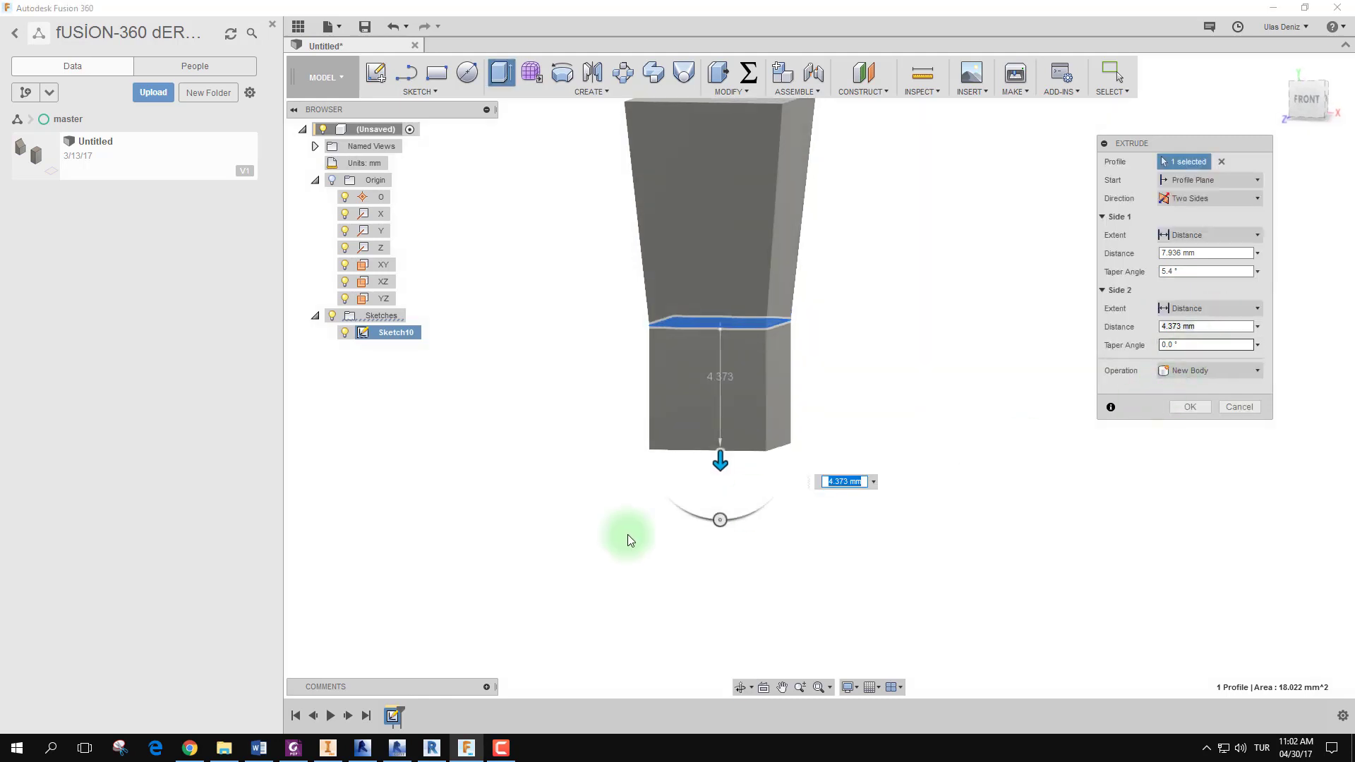
pyautogui.moveTo(720, 520)
pyautogui.mouseDown()
pyautogui.moveTo(738, 518)
pyautogui.moveTo(698, 516)
pyautogui.mouseUp()
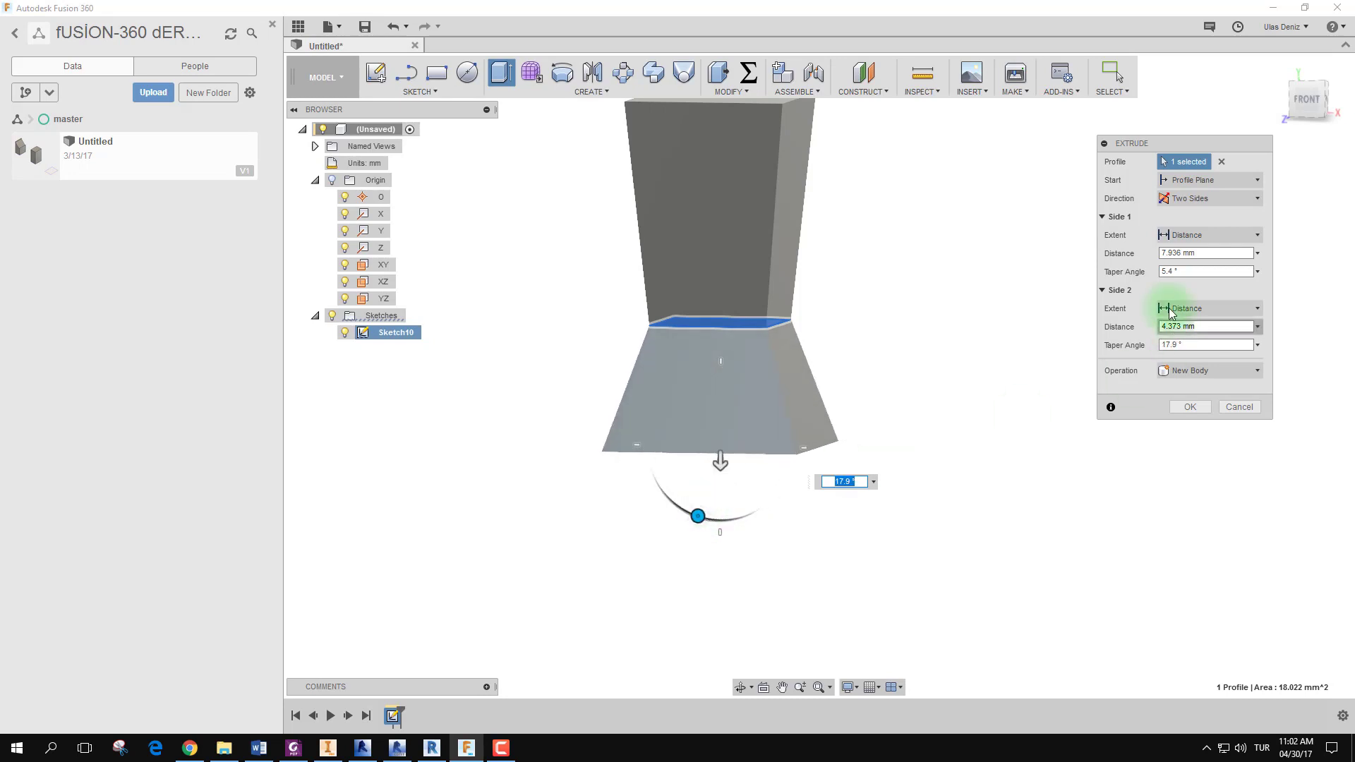
pyautogui.click(1213, 253)
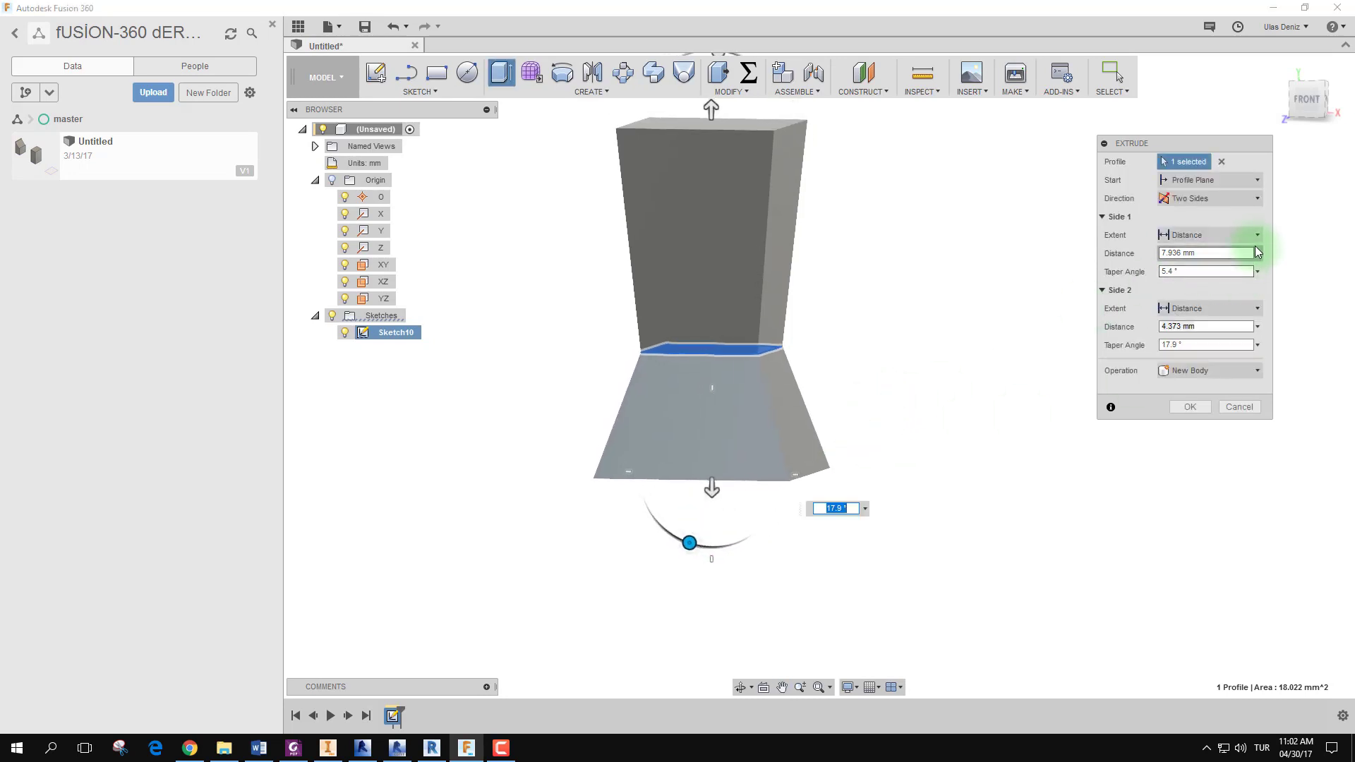
pyautogui.click(1259, 199)
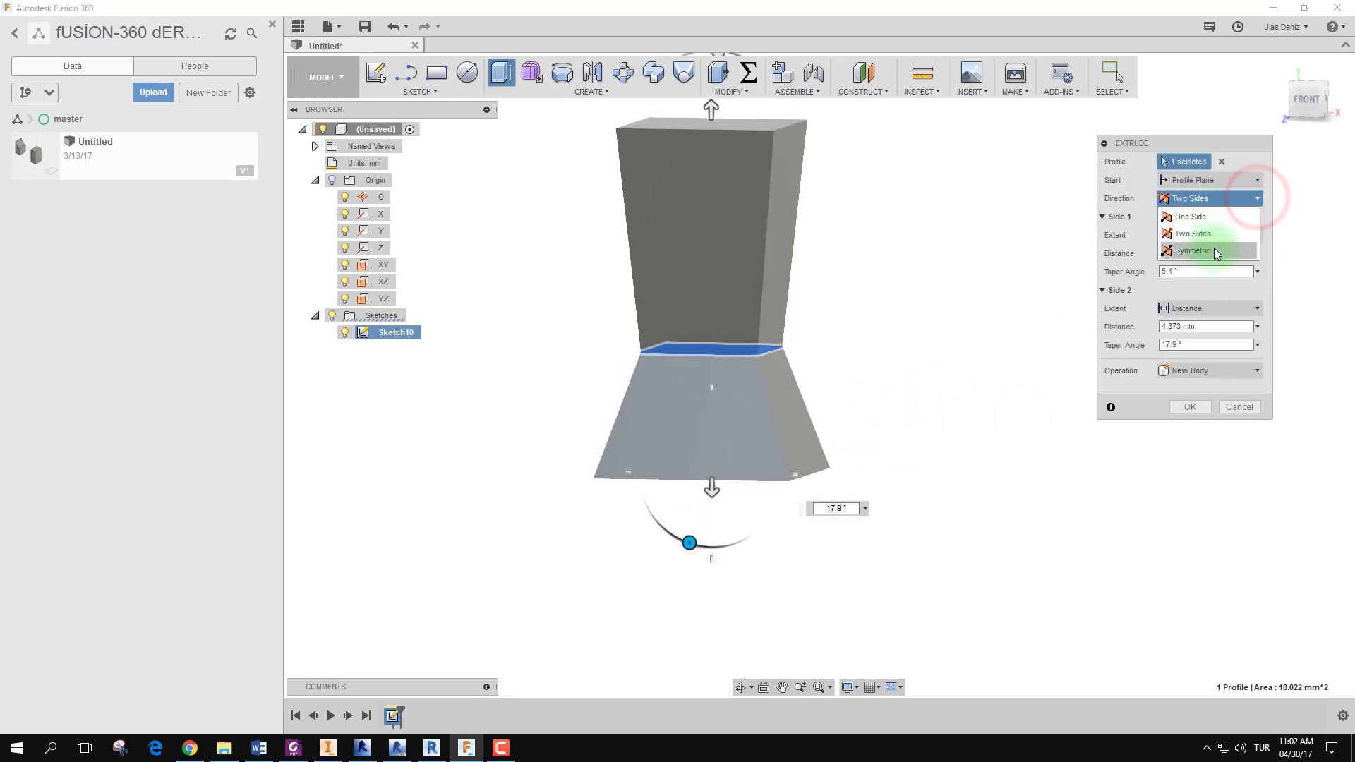
# Create the block as a one-sided 4.04 mm extrusion with 0° taper.
pyautogui.click(1212, 251)
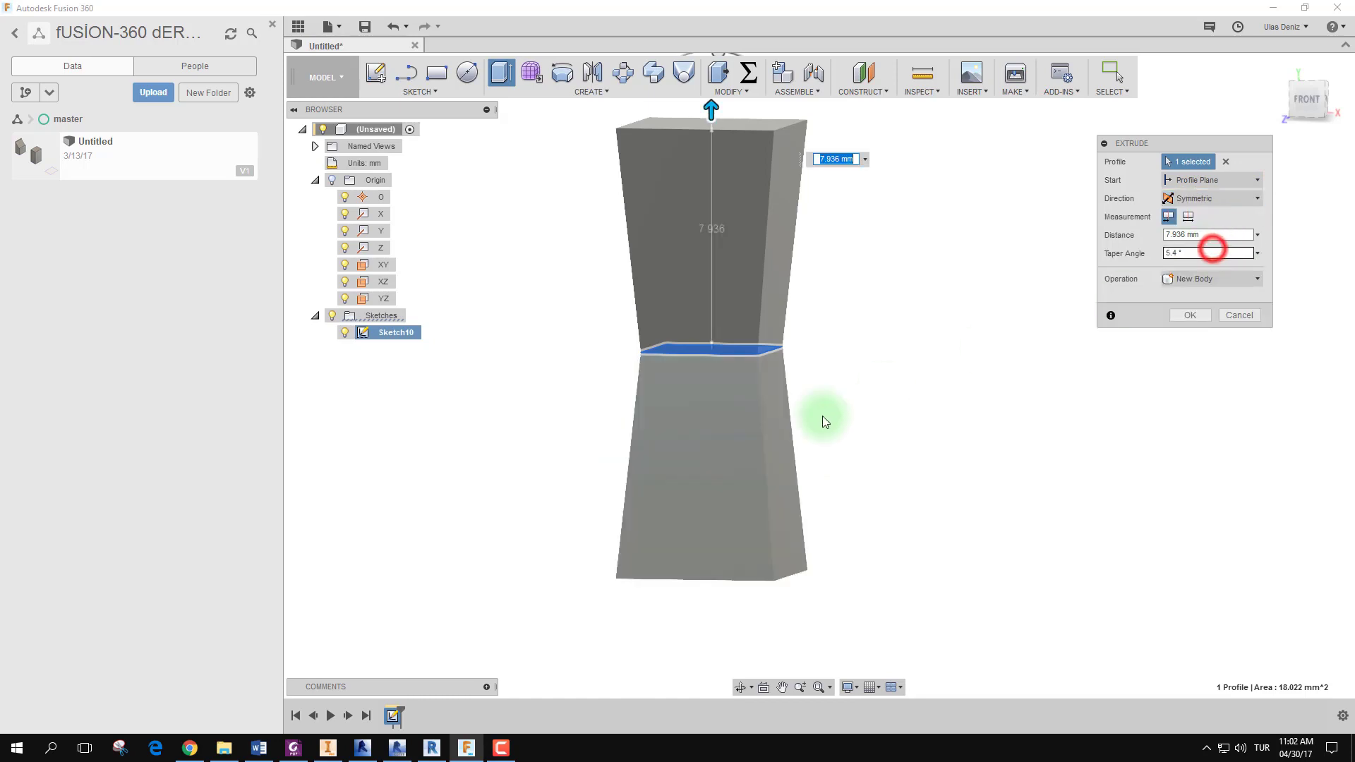
pyautogui.moveTo(817, 415)
pyautogui.keyDown('shift'); pyautogui.mouseDown(button='middle')
pyautogui.moveTo(862, 396)
pyautogui.moveTo(898, 475)
pyautogui.moveTo(919, 456)
pyautogui.moveTo(810, 438)
pyautogui.moveTo(855, 399)
pyautogui.moveTo(896, 400)
pyautogui.moveTo(871, 381)
pyautogui.moveTo(901, 396)
pyautogui.moveTo(903, 484)
pyautogui.mouseUp(button='middle'); pyautogui.keyUp('shift')
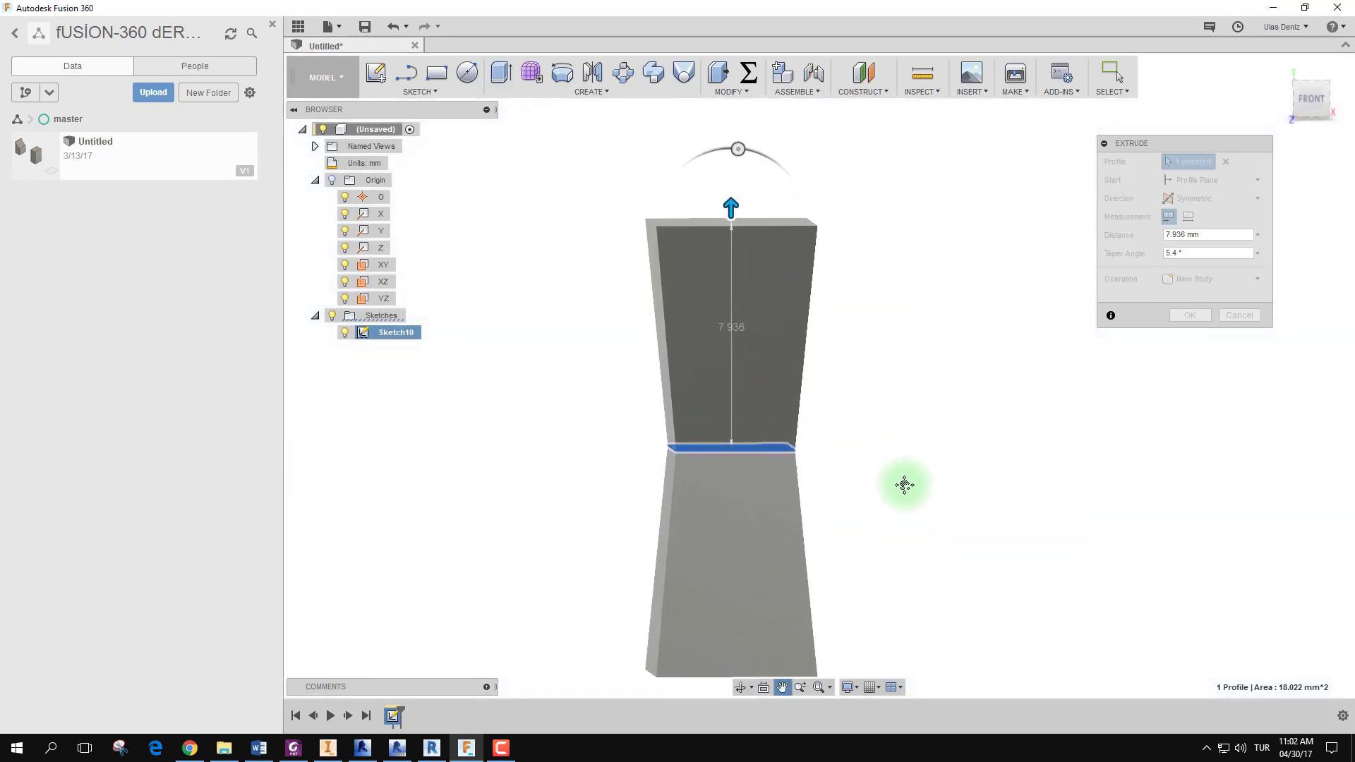
pyautogui.moveTo(735, 190); pyautogui.dragTo(720, 193)
pyautogui.moveTo(732, 249); pyautogui.dragTo(729, 352)
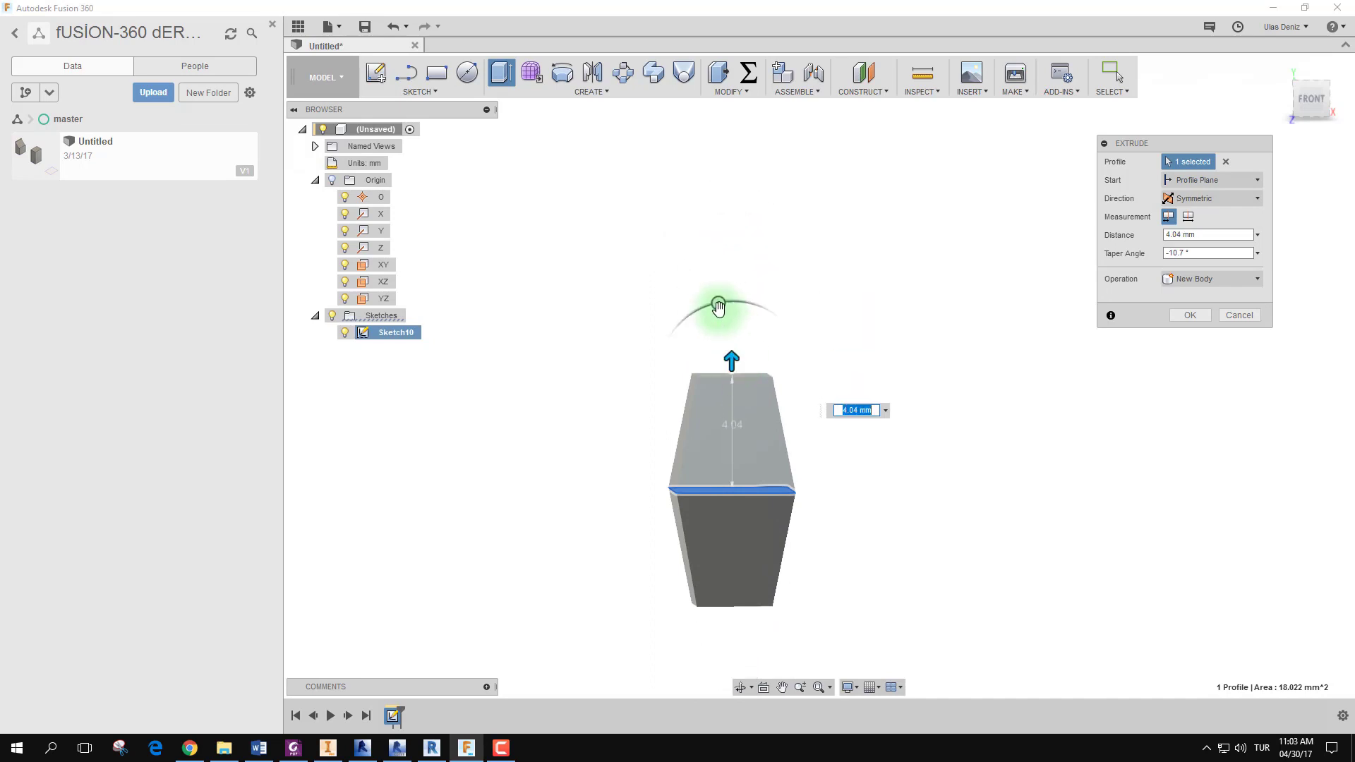
pyautogui.doubleClick(1208, 254)
pyautogui.write('0')
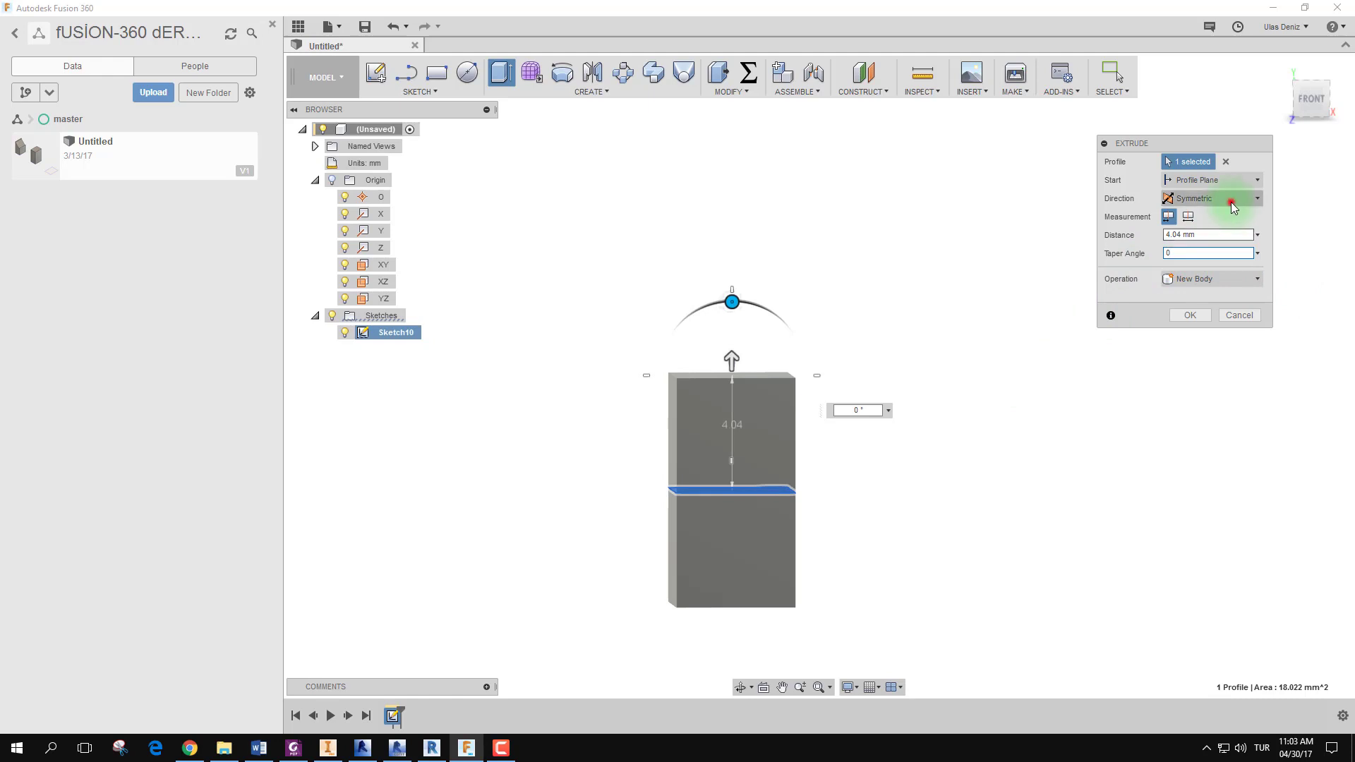
pyautogui.click(1208, 216)
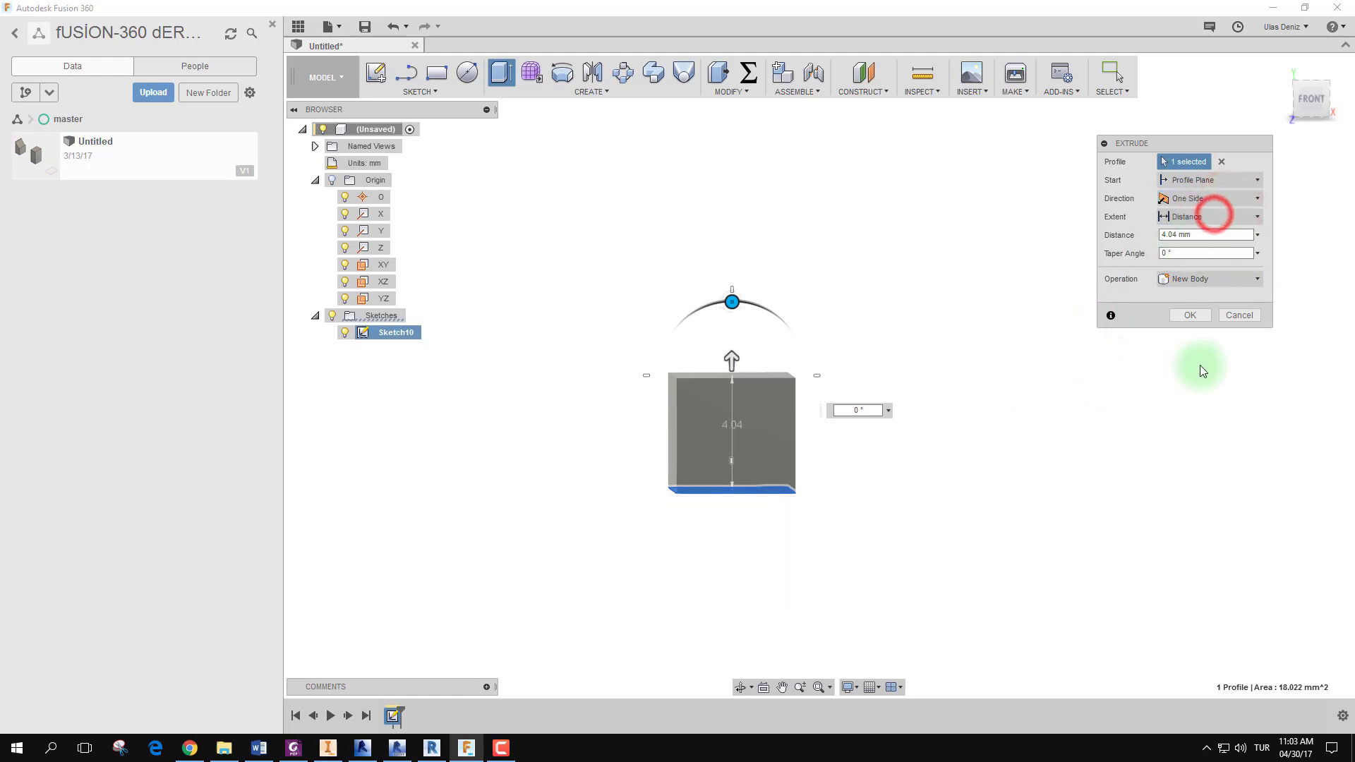
pyautogui.click(1190, 315)
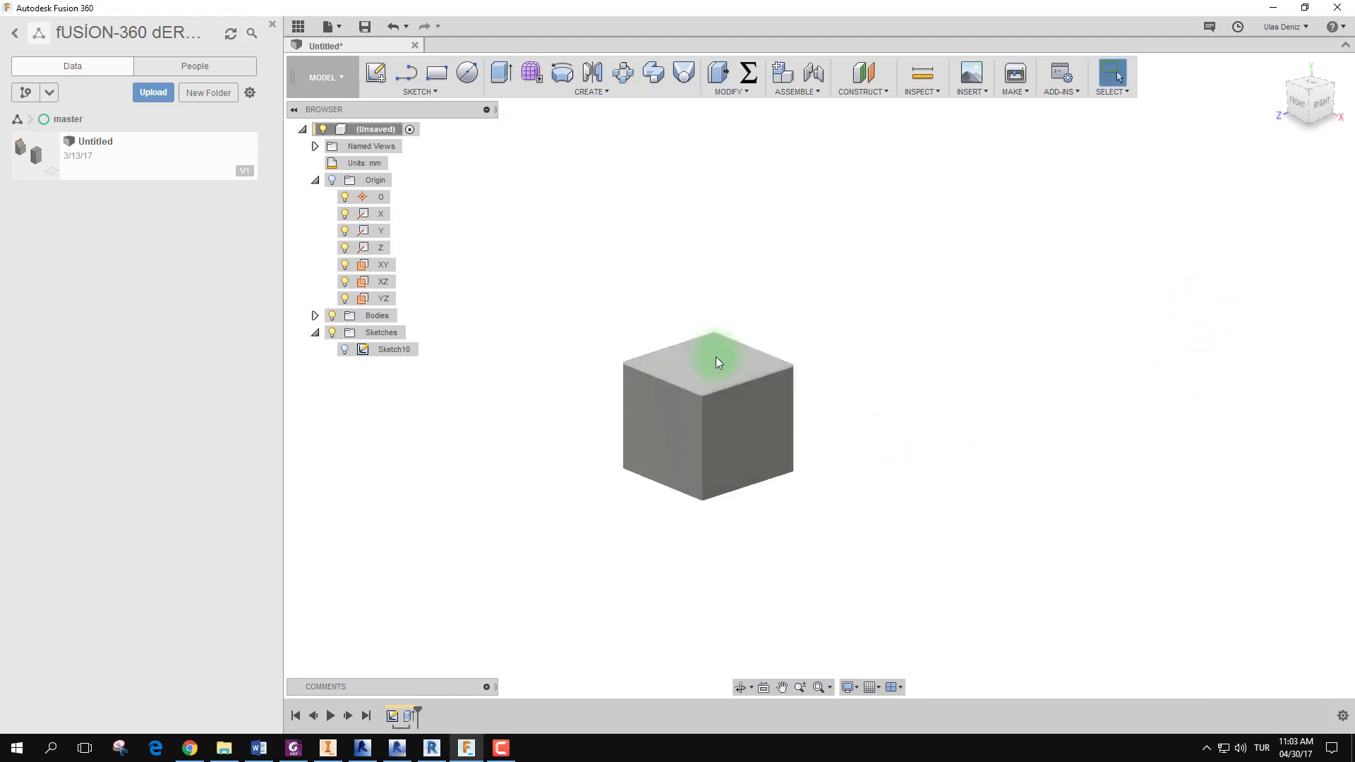
pyautogui.click(717, 362)
pyautogui.keyDown('shift'); pyautogui.moveTo(964, 378); pyautogui.dragTo(933, 385, button='middle'); pyautogui.keyUp('shift')
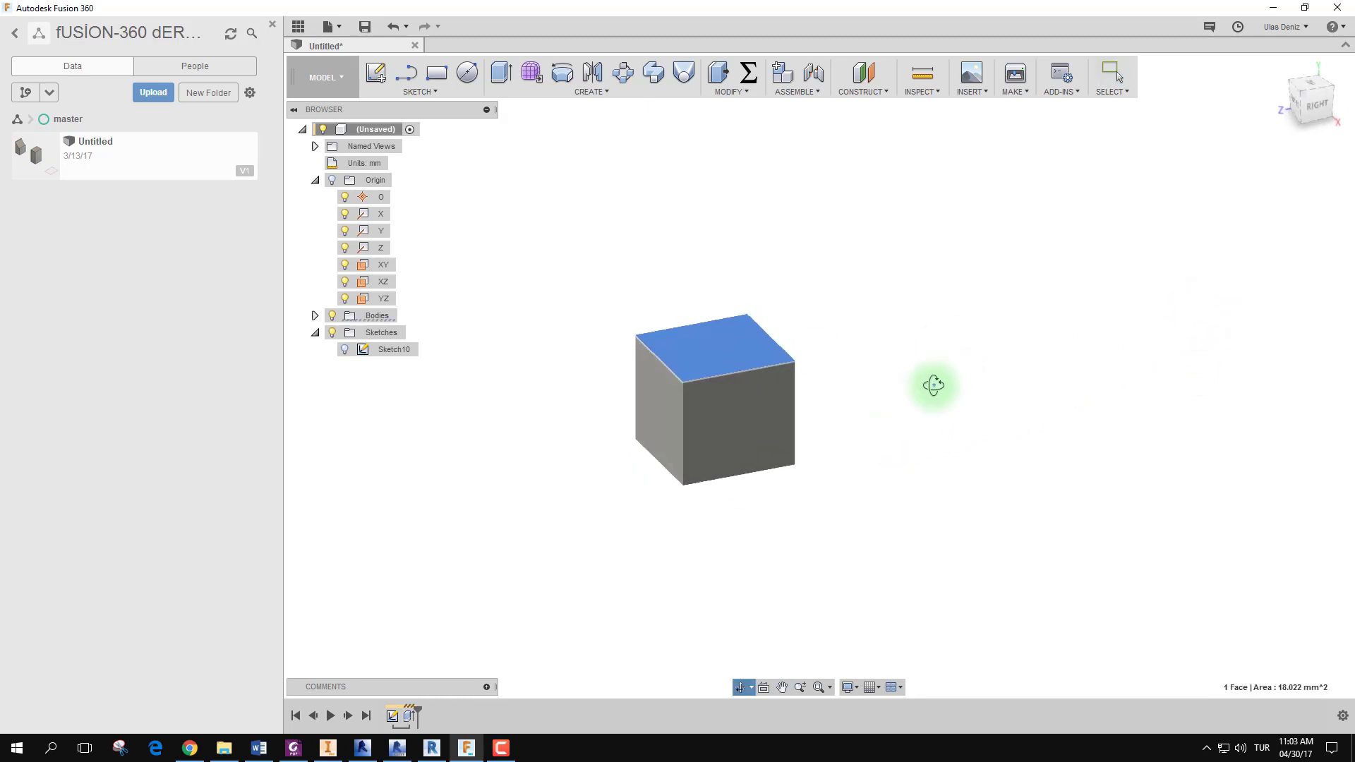
pyautogui.press('Escape')
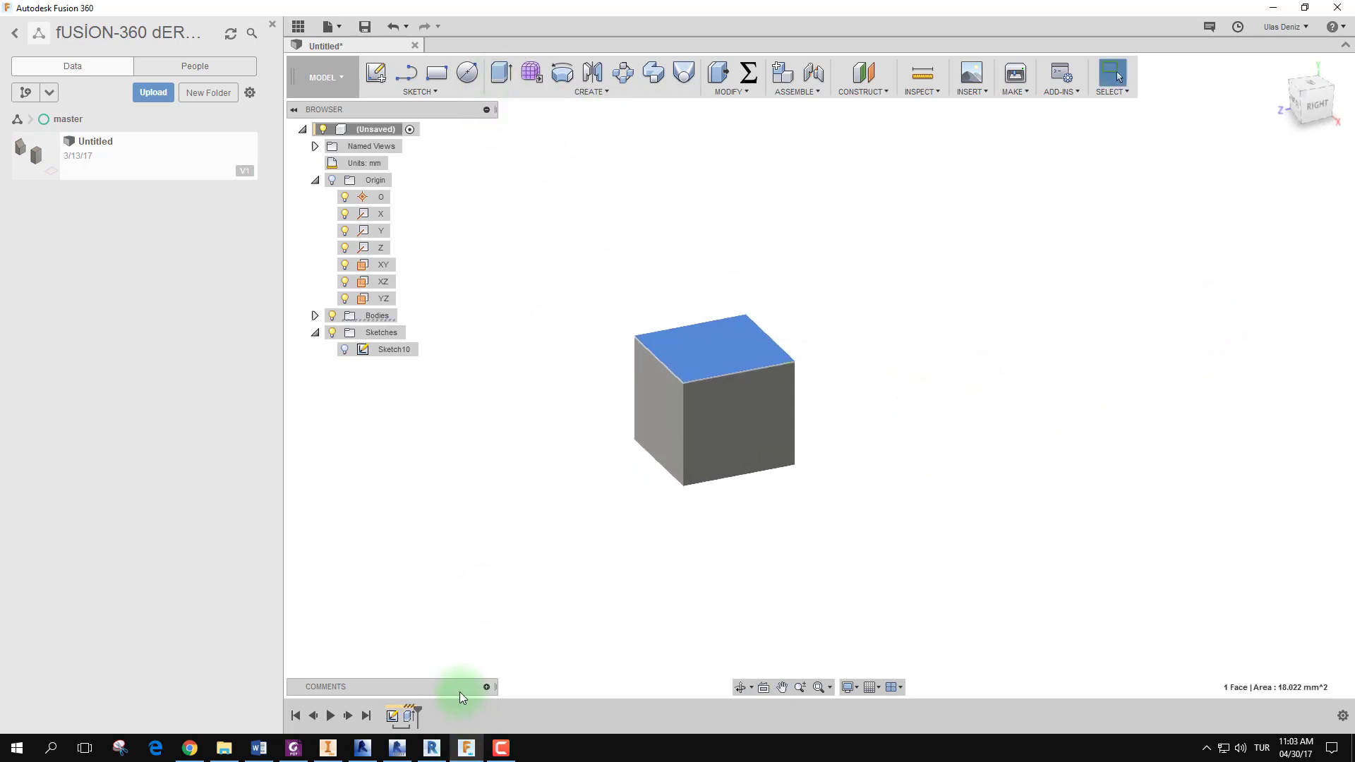
pyautogui.doubleClick(410, 715)
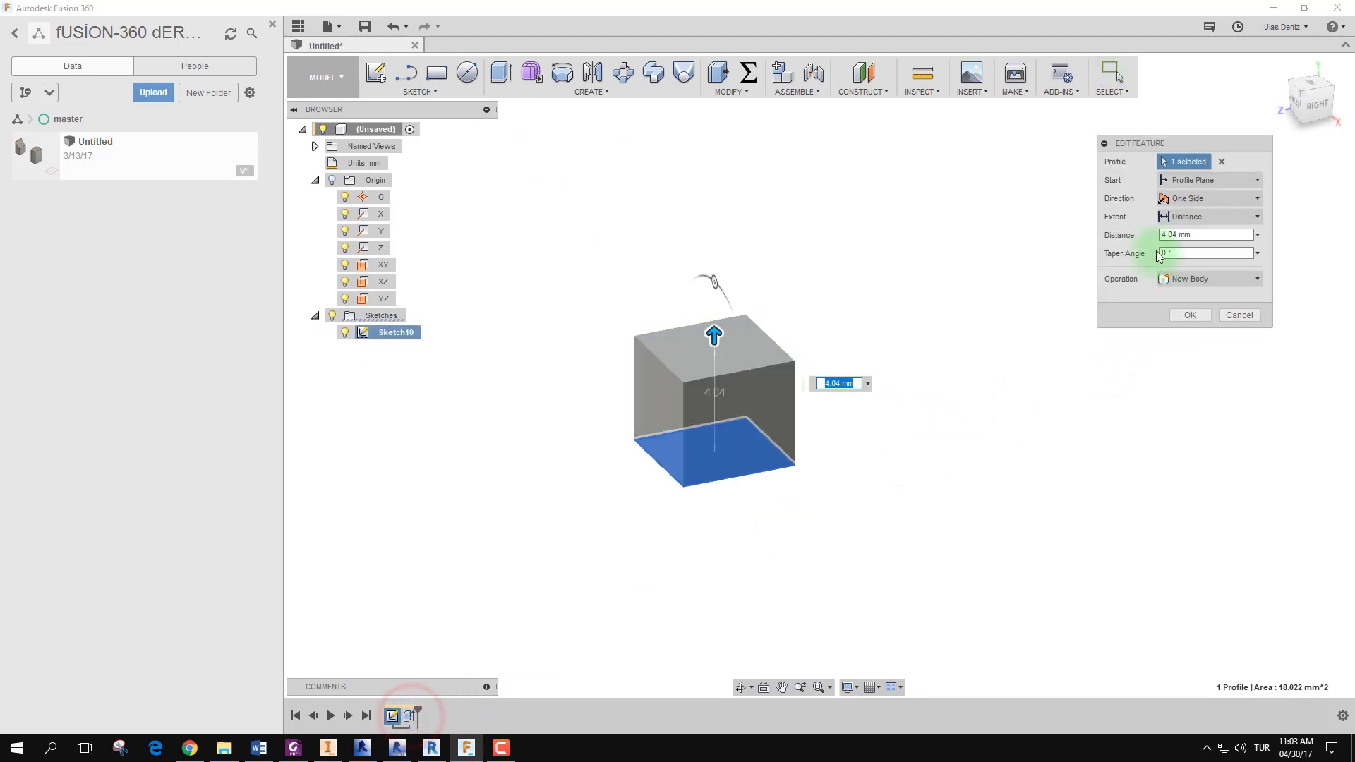
pyautogui.click(1176, 254)
pyautogui.click(1212, 283)
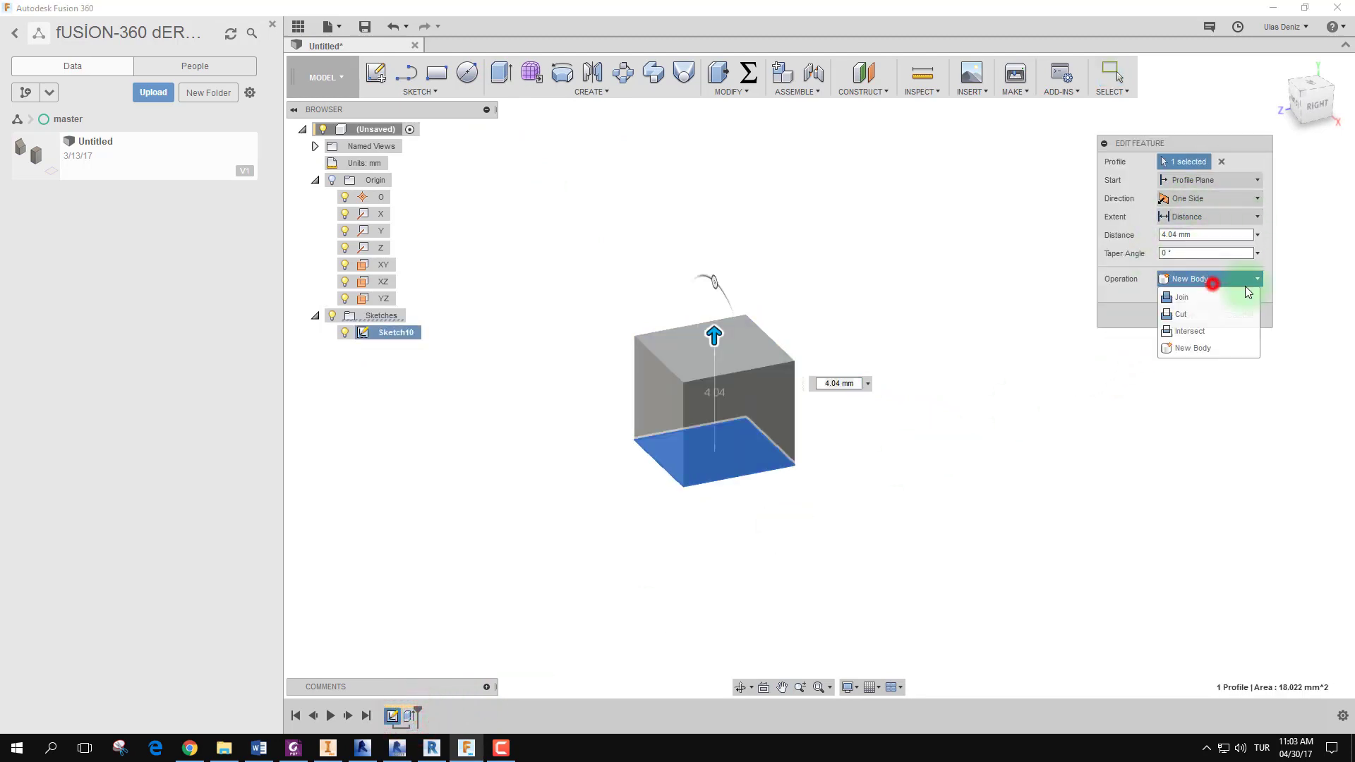
pyautogui.click(950, 438)
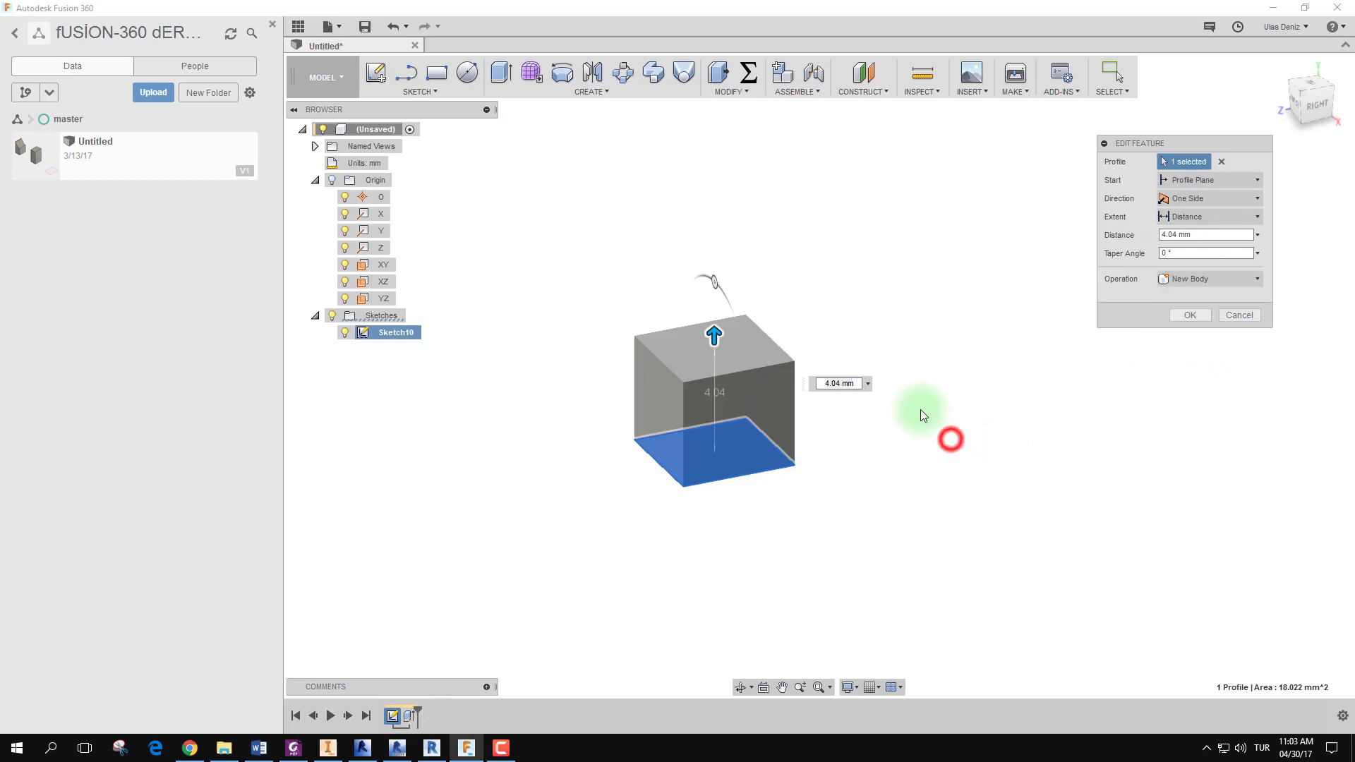
pyautogui.click(1240, 317)
# Start a sketch on the origin plane and project the square's top-left corner into it.
pyautogui.click(378, 70)
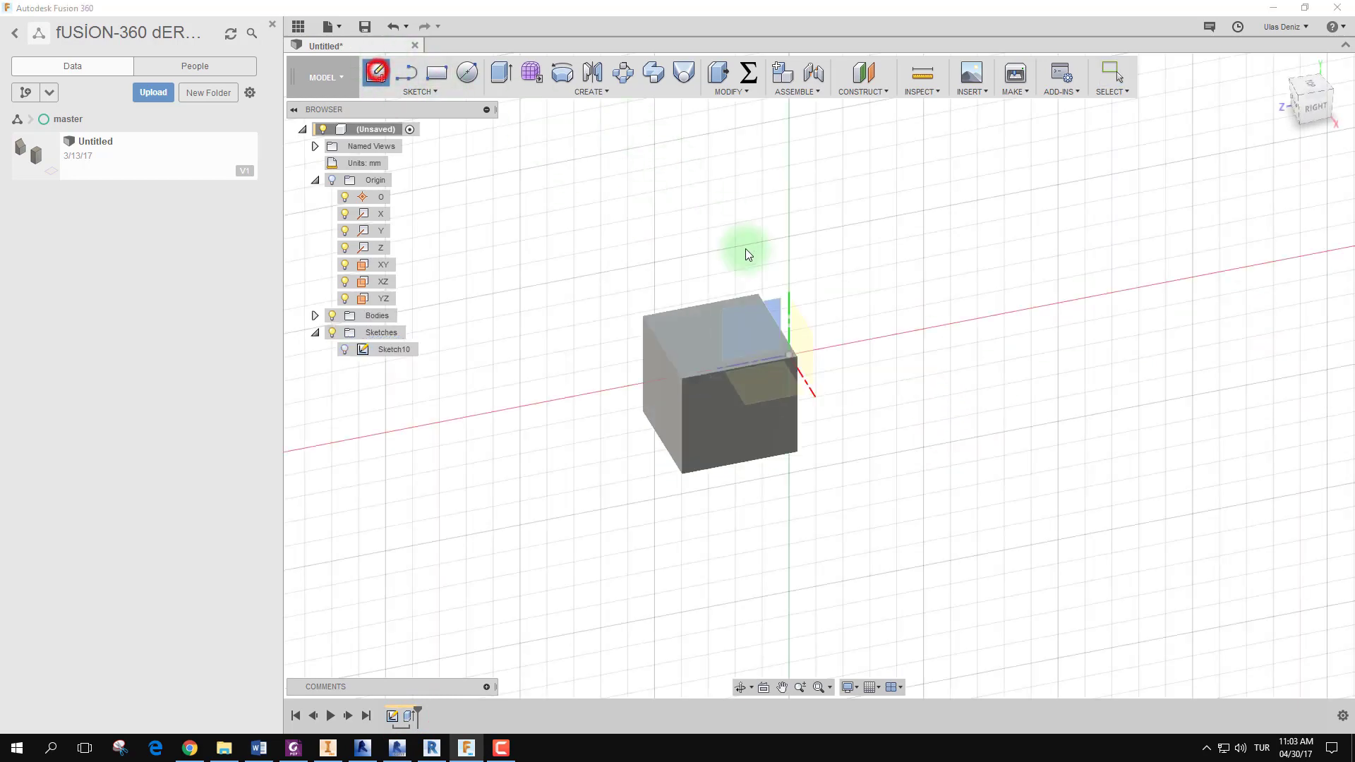
pyautogui.keyDown('shift'); pyautogui.moveTo(764, 395); pyautogui.dragTo(835, 401, button='middle'); pyautogui.keyUp('shift')
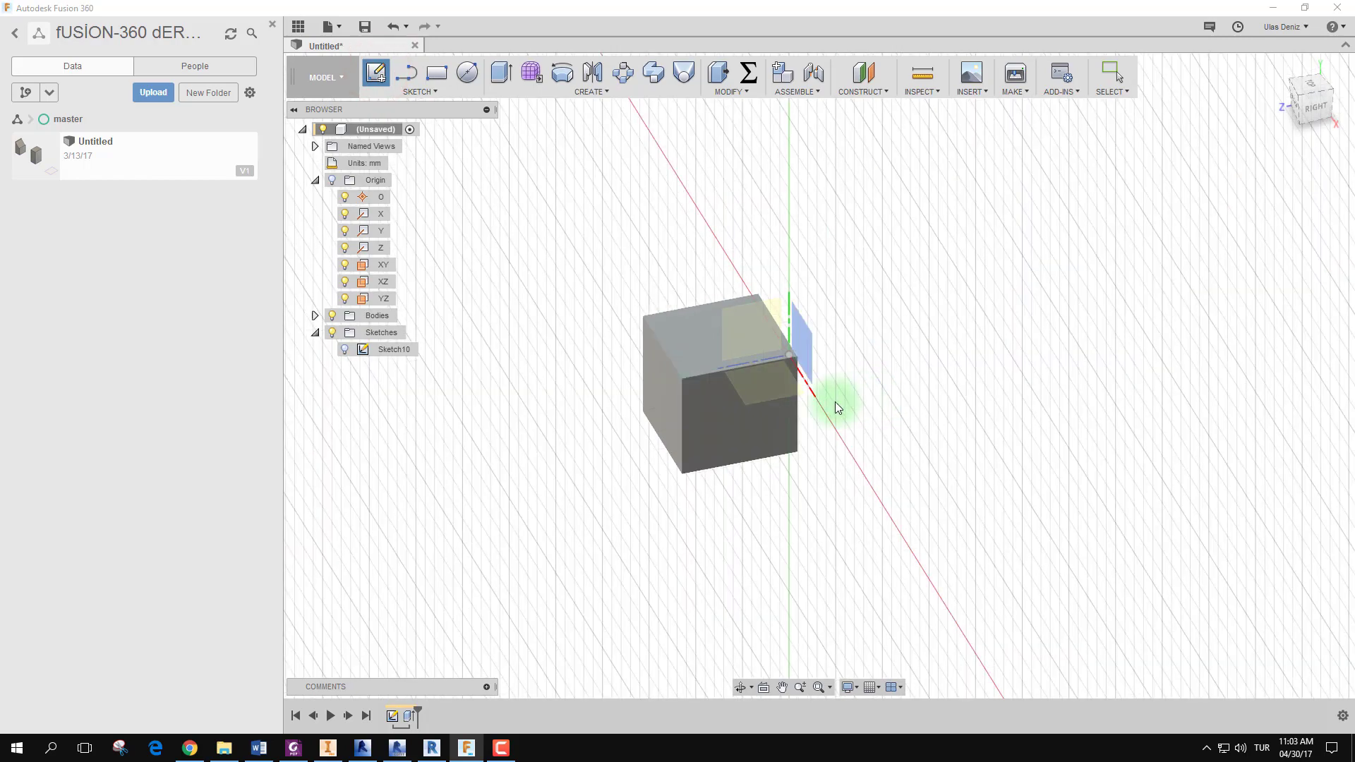
pyautogui.keyDown('shift'); pyautogui.moveTo(980, 396); pyautogui.dragTo(892, 387, button='middle'); pyautogui.keyUp('shift')
pyautogui.click(906, 423)
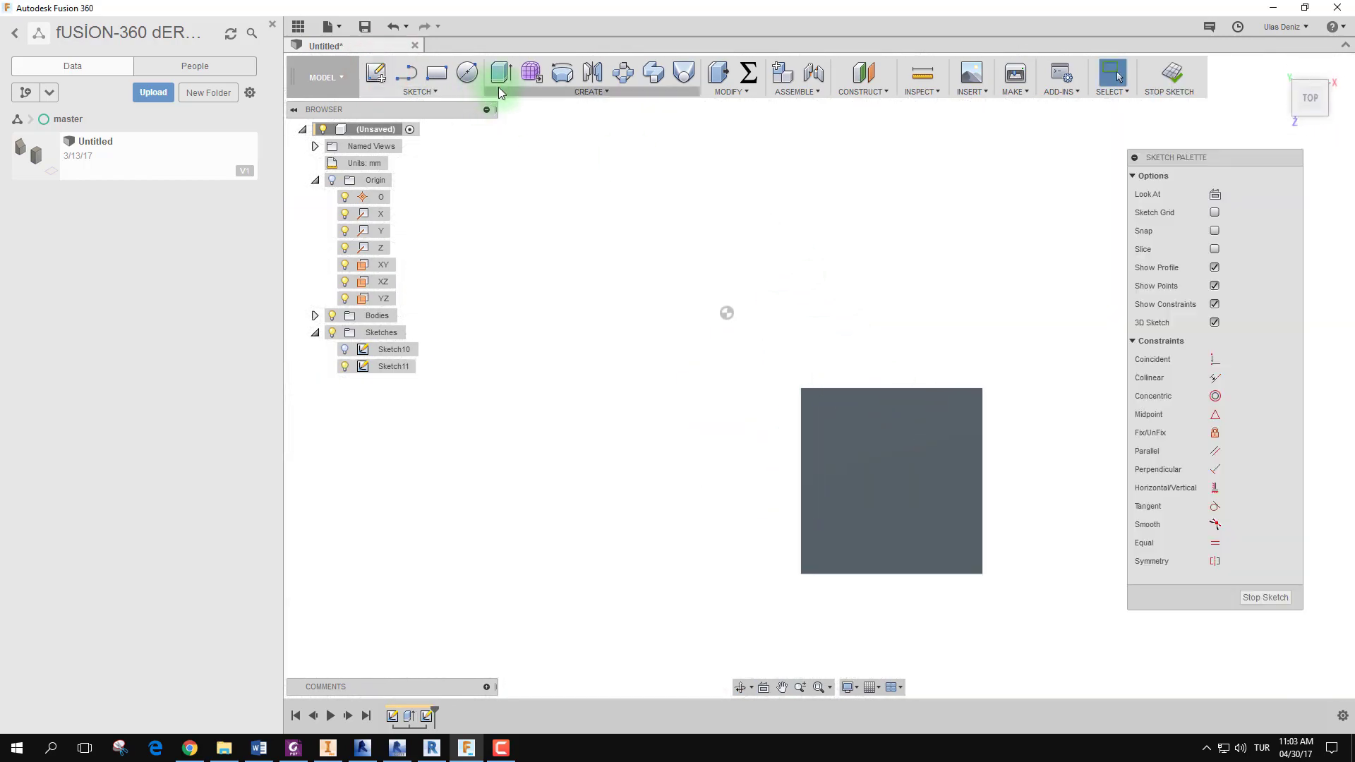
pyautogui.click(467, 72)
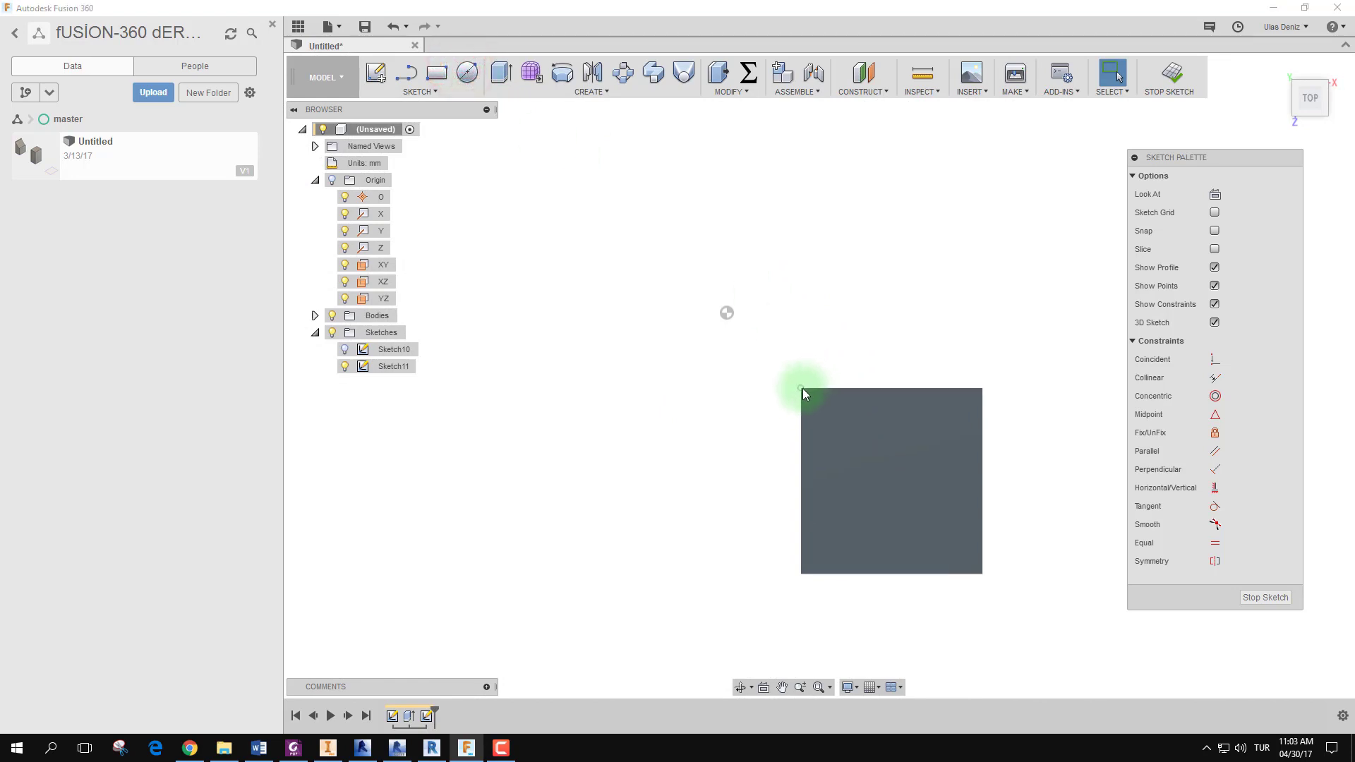
pyautogui.click(467, 72)
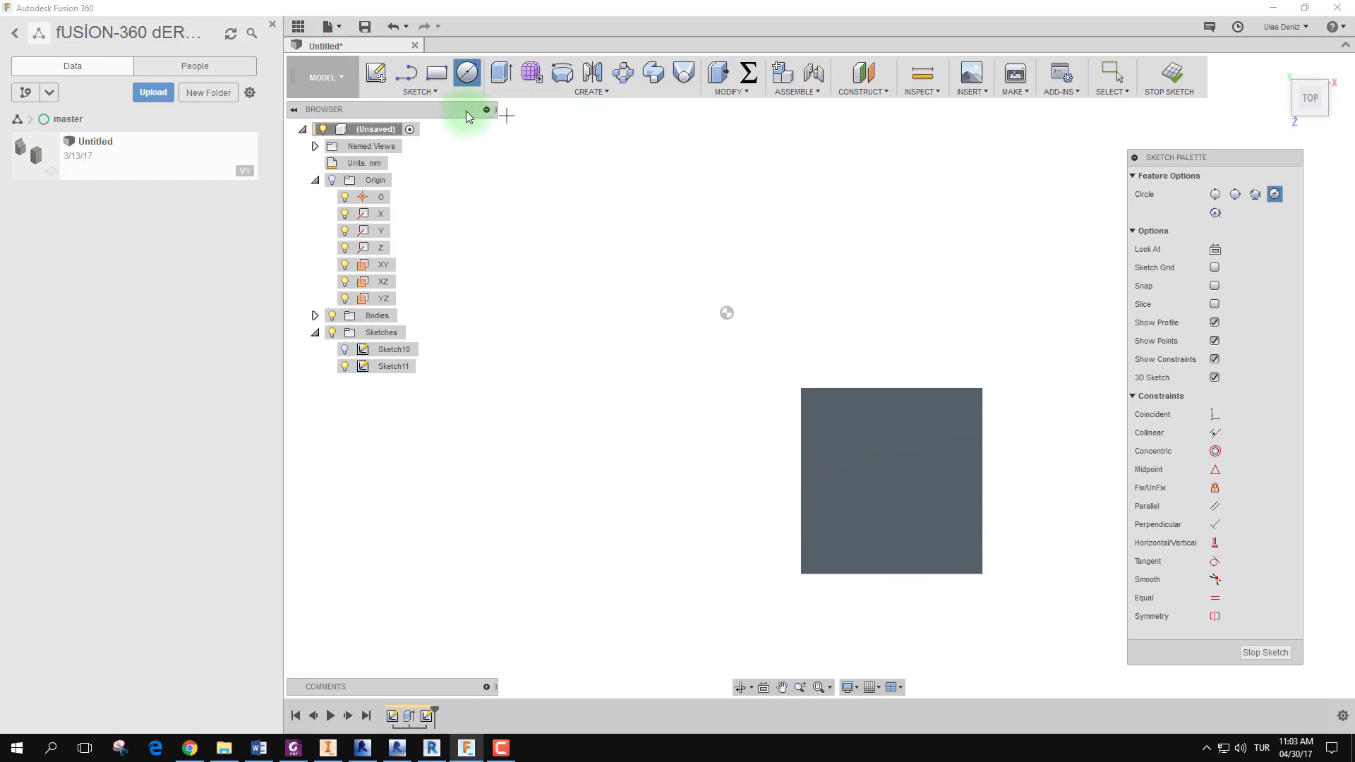
pyautogui.click(444, 91)
pyautogui.moveTo(417, 456)
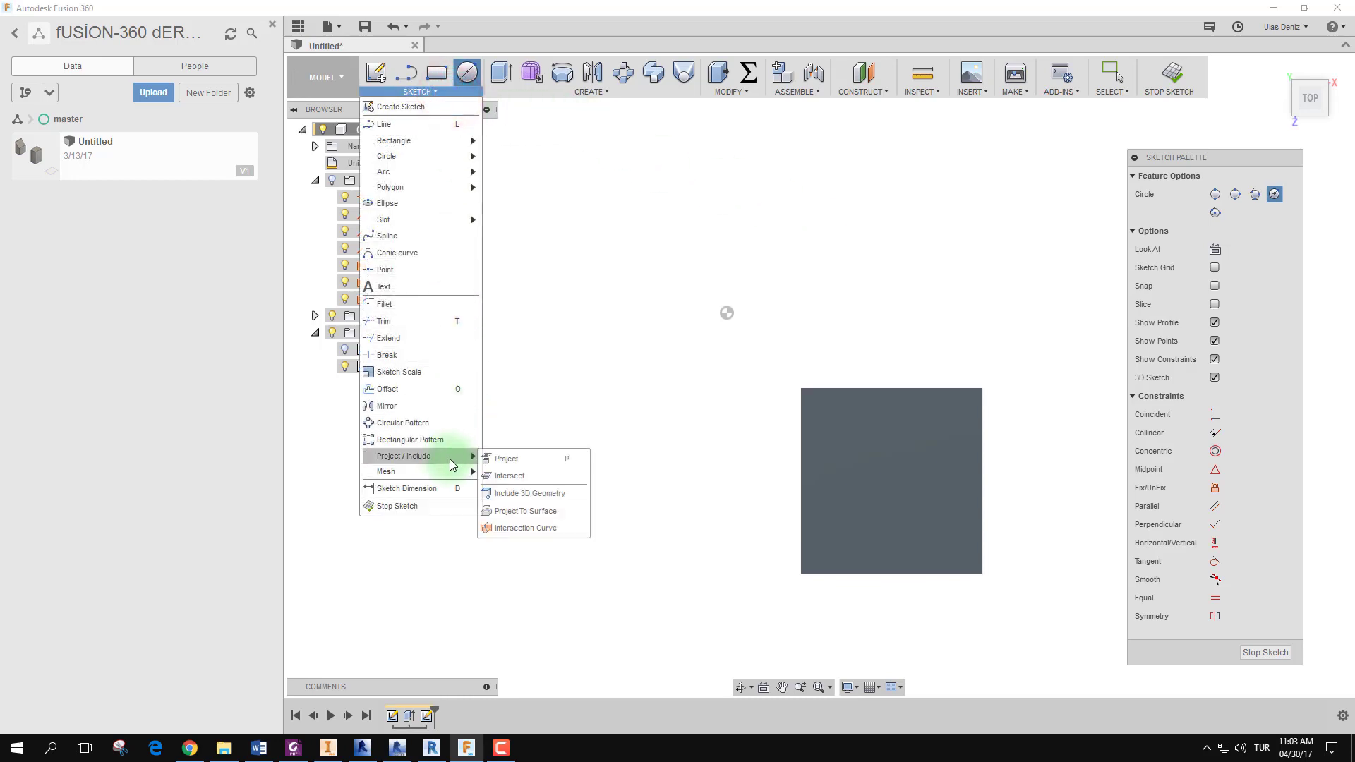
pyautogui.click(521, 460)
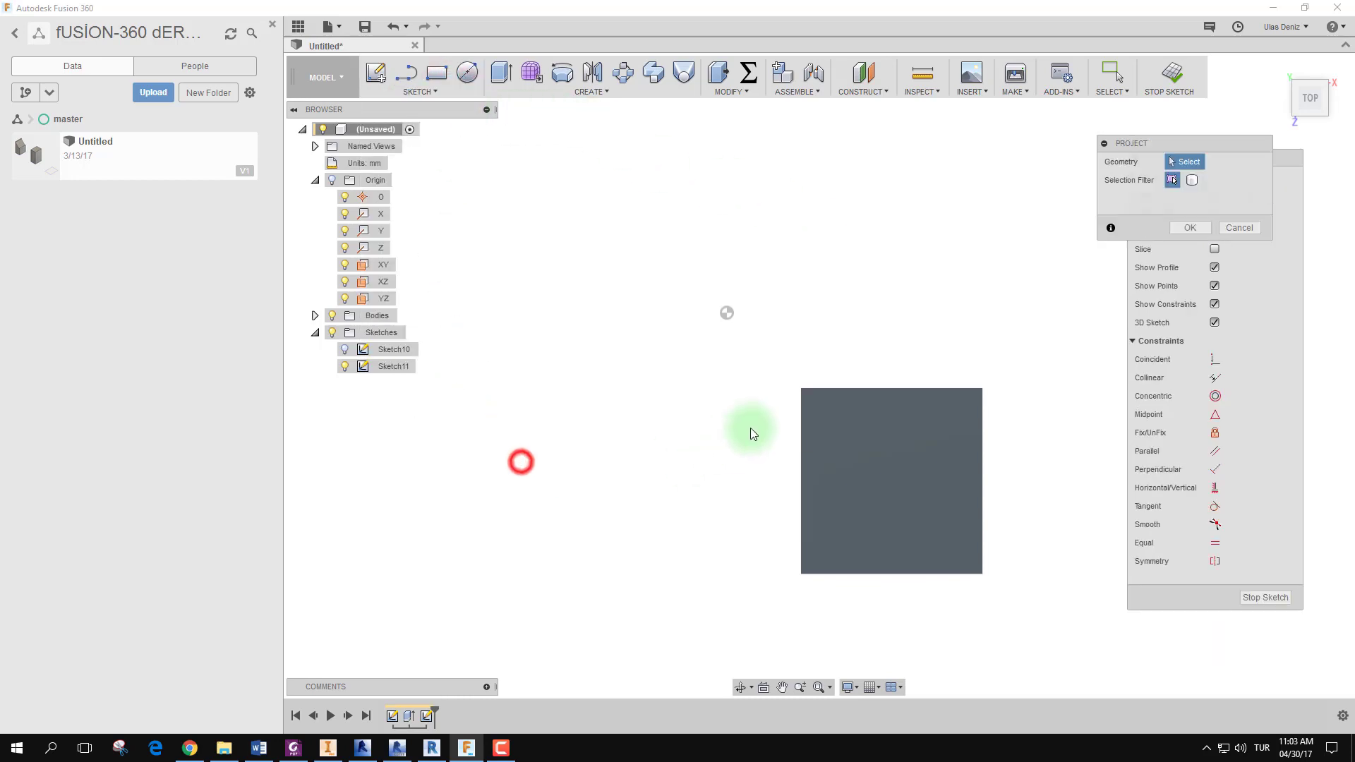
pyautogui.click(800, 388)
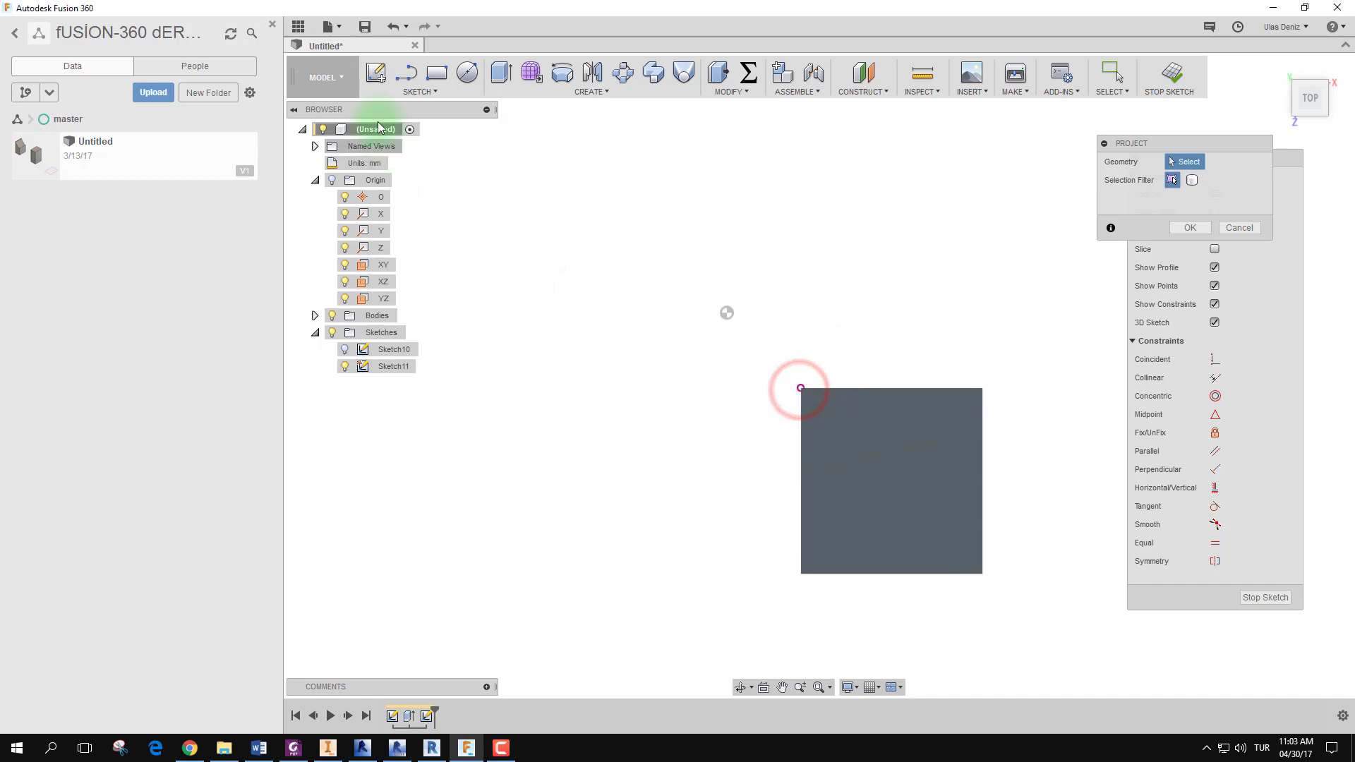
# Draw a 3.740 mm center-diameter circle on the projected corner and finish the sketch.
pyautogui.click(468, 73)
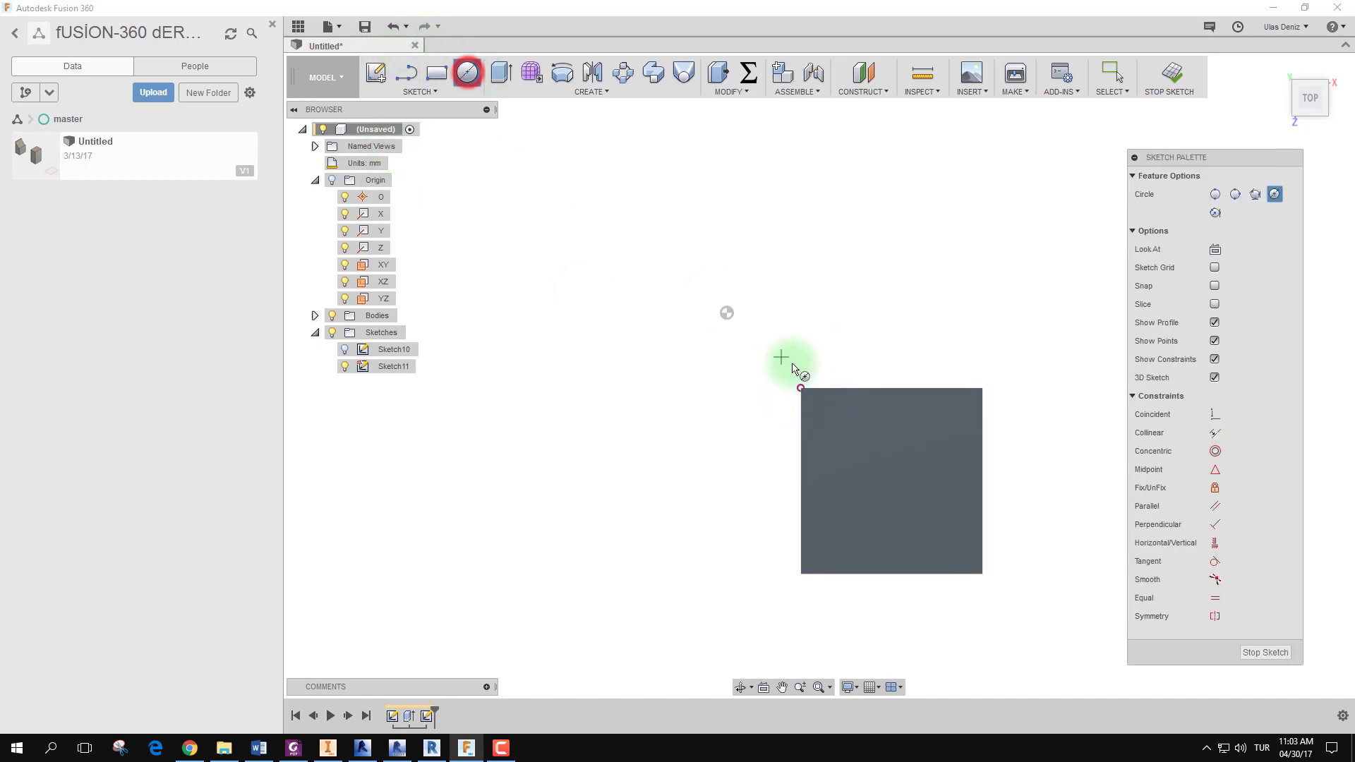
pyautogui.click(800, 389)
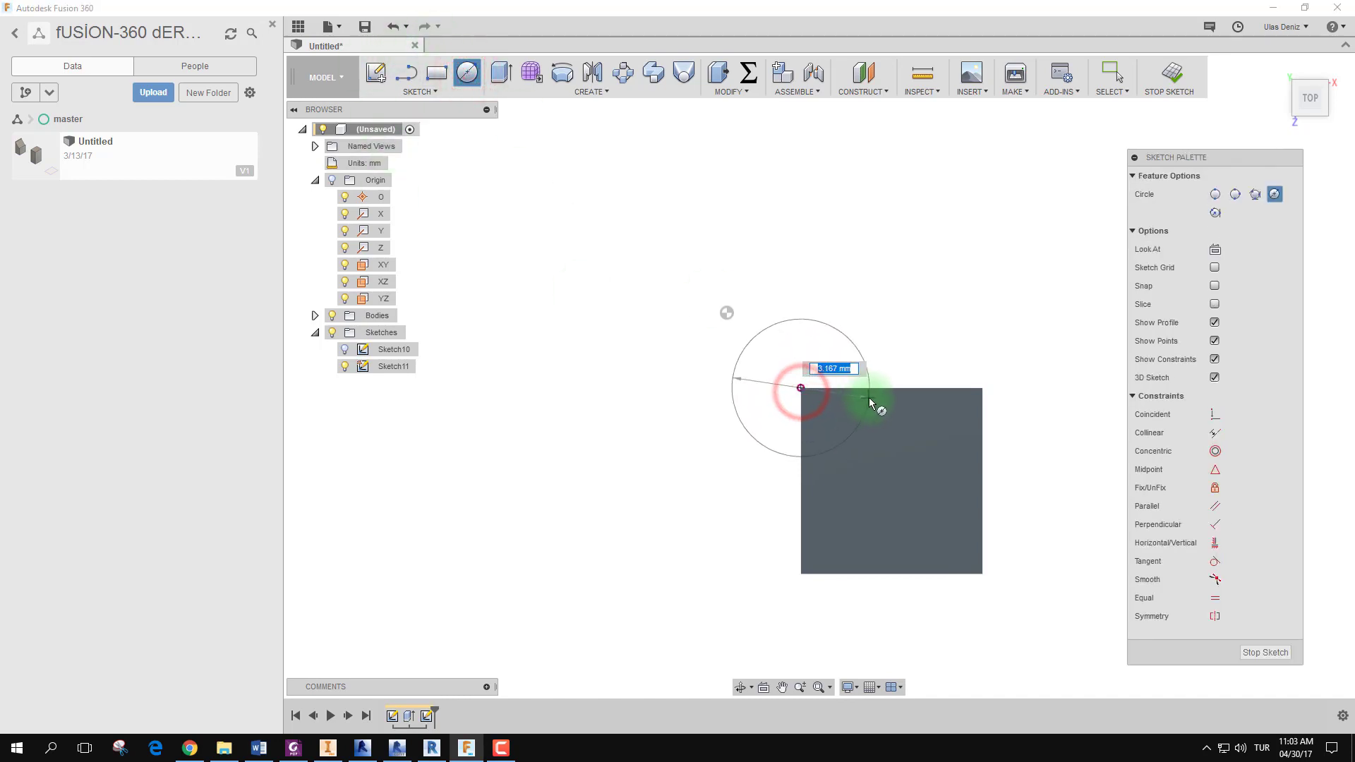
pyautogui.click(882, 396)
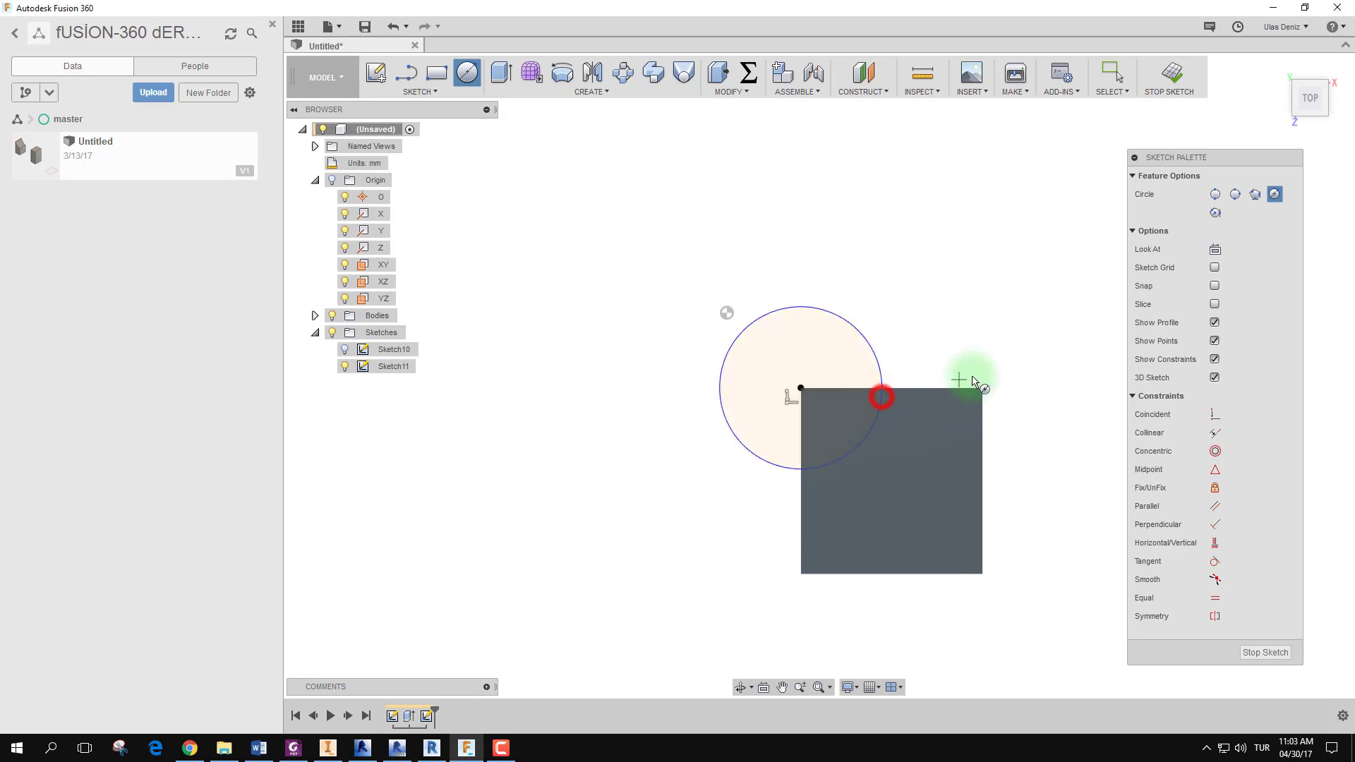
pyautogui.moveTo(969, 378)
pyautogui.keyDown('shift'); pyautogui.mouseDown(button='middle')
pyautogui.moveTo(928, 309)
pyautogui.moveTo(808, 264)
pyautogui.mouseUp(button='middle'); pyautogui.keyUp('shift')
pyautogui.click(1286, 655)
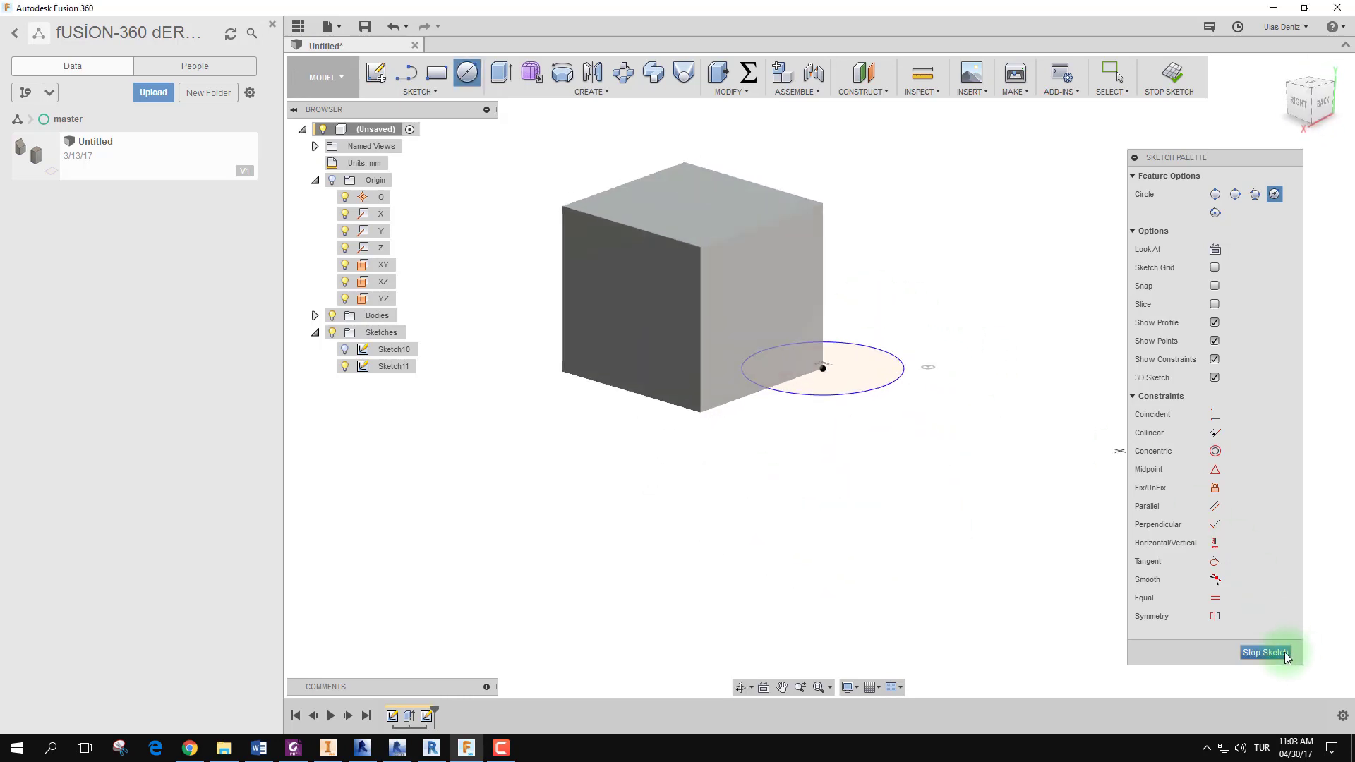
pyautogui.click(1281, 651)
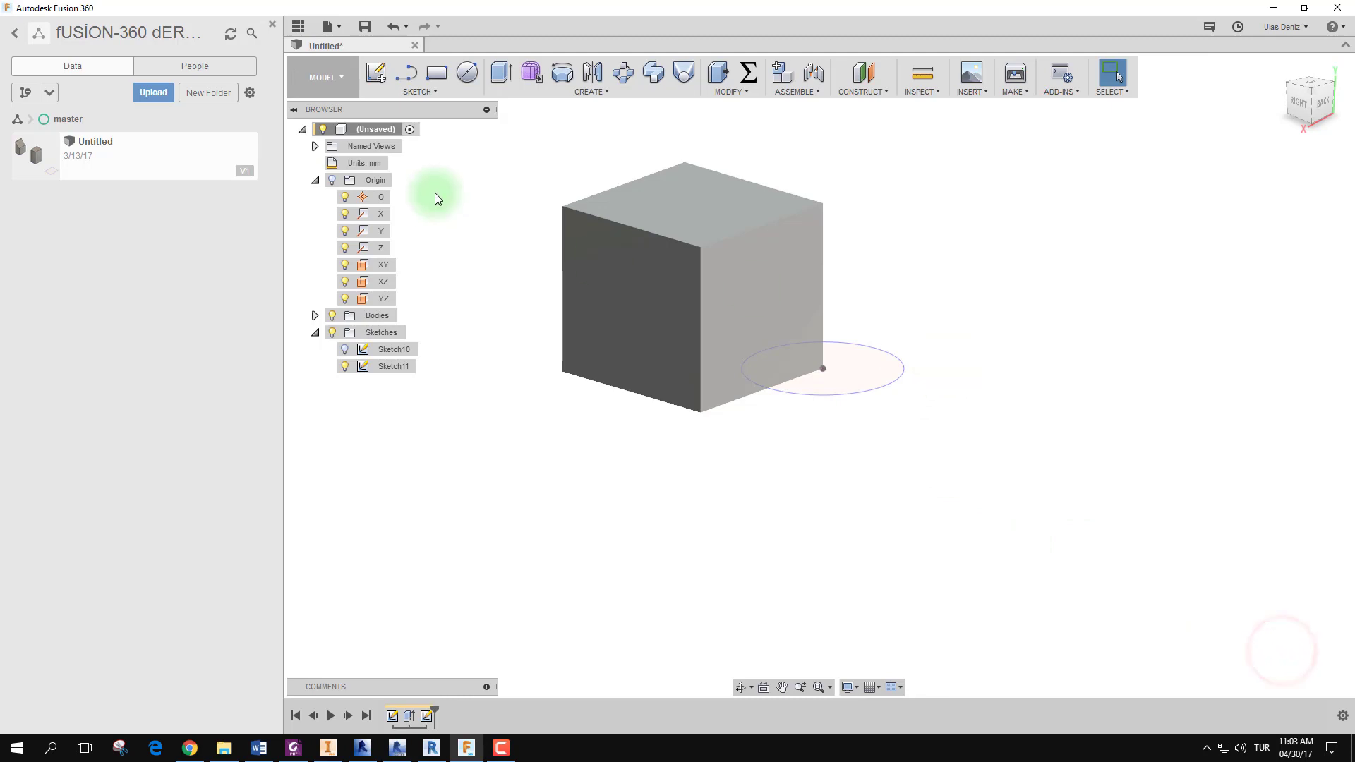
pyautogui.click(508, 74)
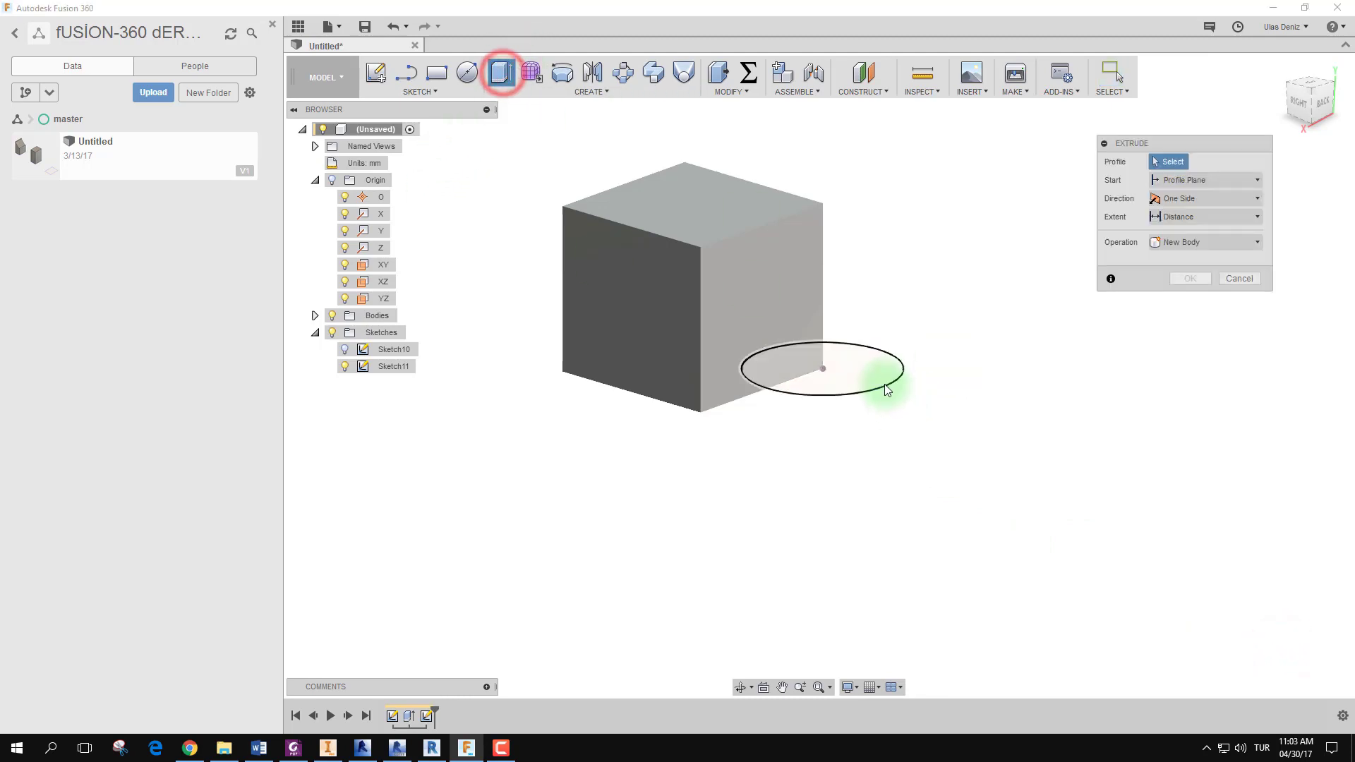
pyautogui.click(883, 381)
pyautogui.moveTo(912, 407); pyautogui.dragTo(781, 499, button='middle')
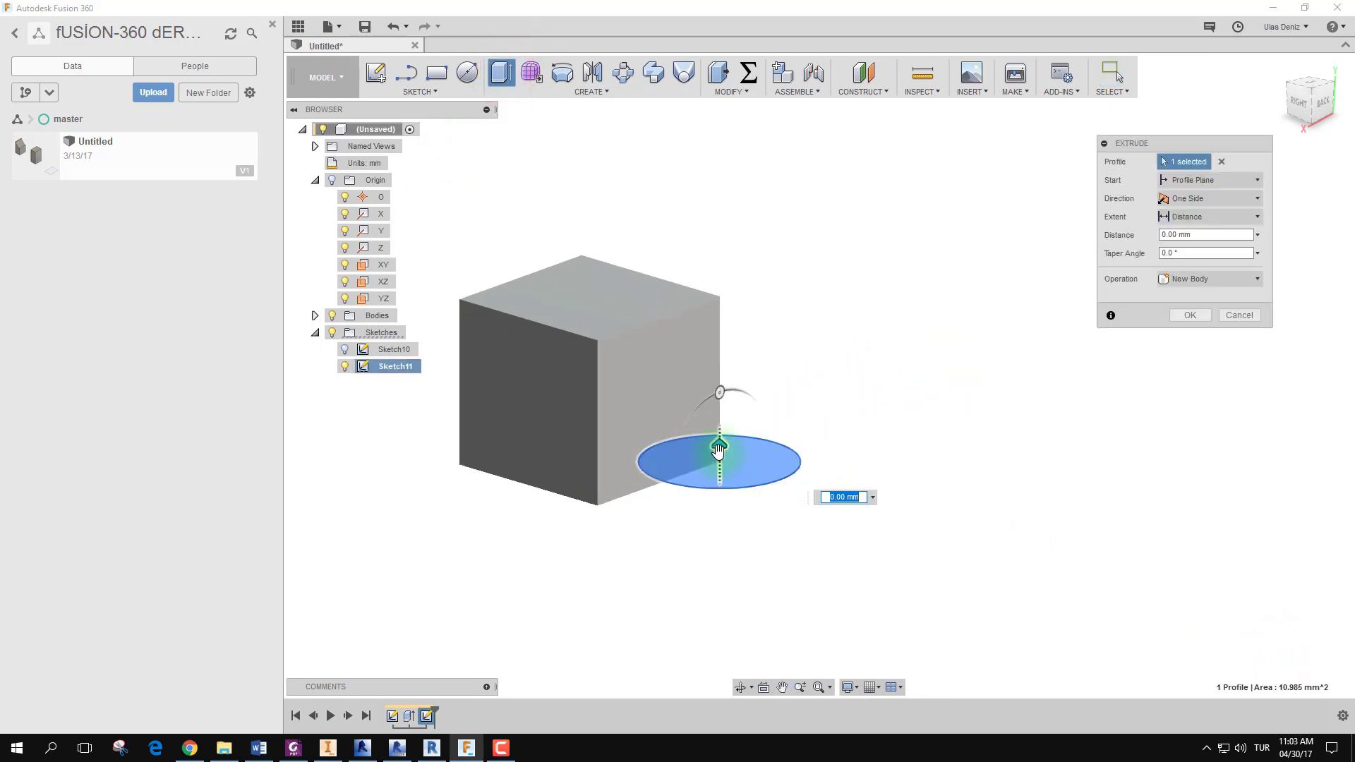
pyautogui.moveTo(719, 448); pyautogui.dragTo(724, 383)
pyautogui.moveTo(725, 384)
pyautogui.keyDown('shift'); pyautogui.mouseDown(button='middle')
pyautogui.moveTo(847, 394)
pyautogui.moveTo(811, 384)
pyautogui.mouseUp(button='middle'); pyautogui.keyUp('shift')
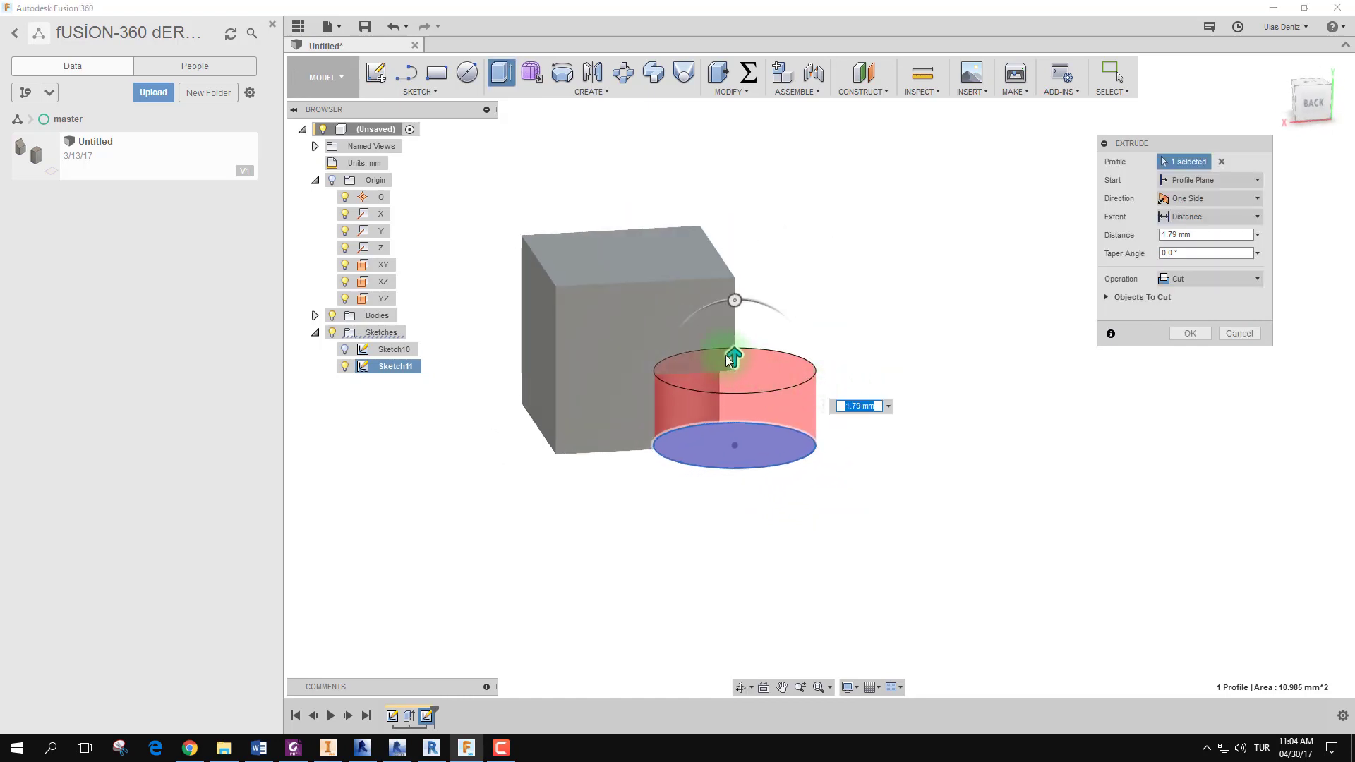
pyautogui.moveTo(736, 354); pyautogui.dragTo(855, 388)
pyautogui.moveTo(855, 387)
pyautogui.keyDown('shift'); pyautogui.mouseDown(button='middle')
pyautogui.moveTo(956, 401)
pyautogui.moveTo(964, 390)
pyautogui.mouseUp(button='middle'); pyautogui.keyUp('shift')
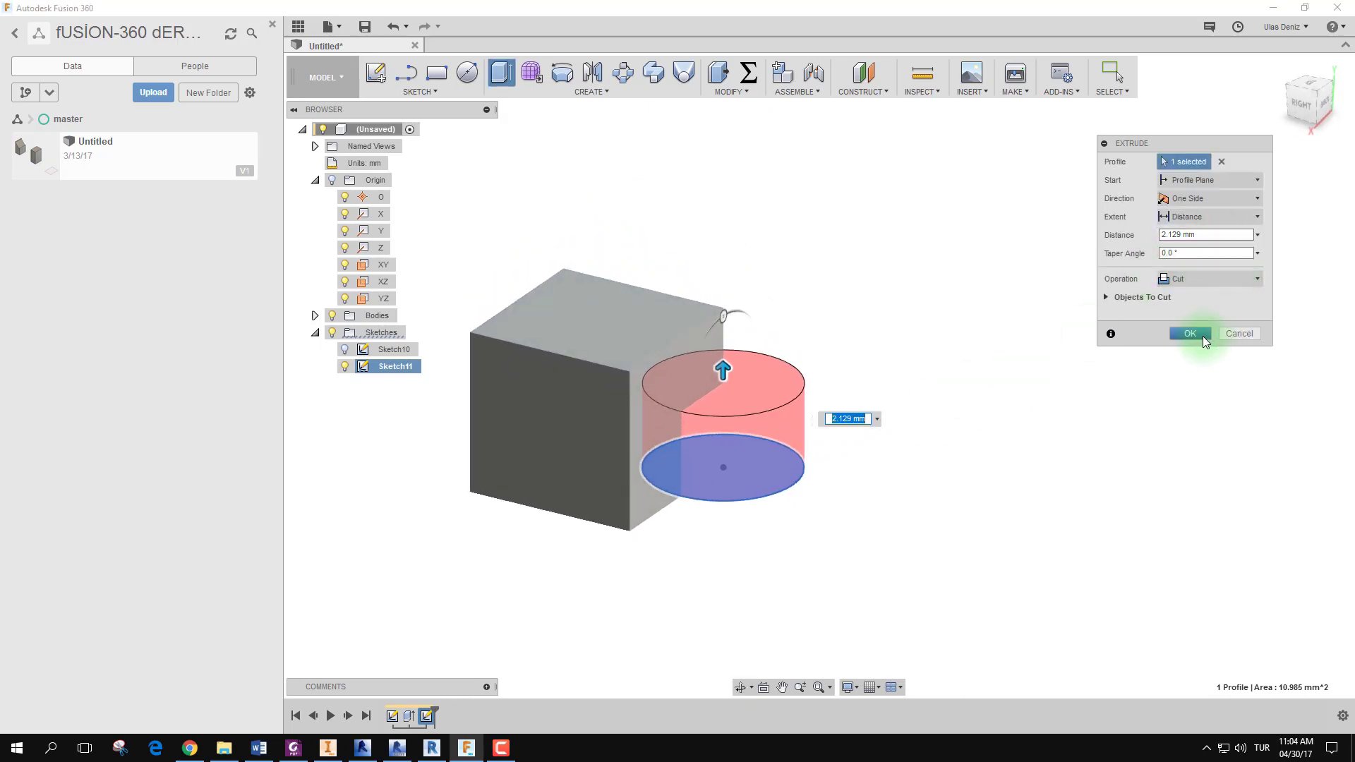
pyautogui.click(1204, 280)
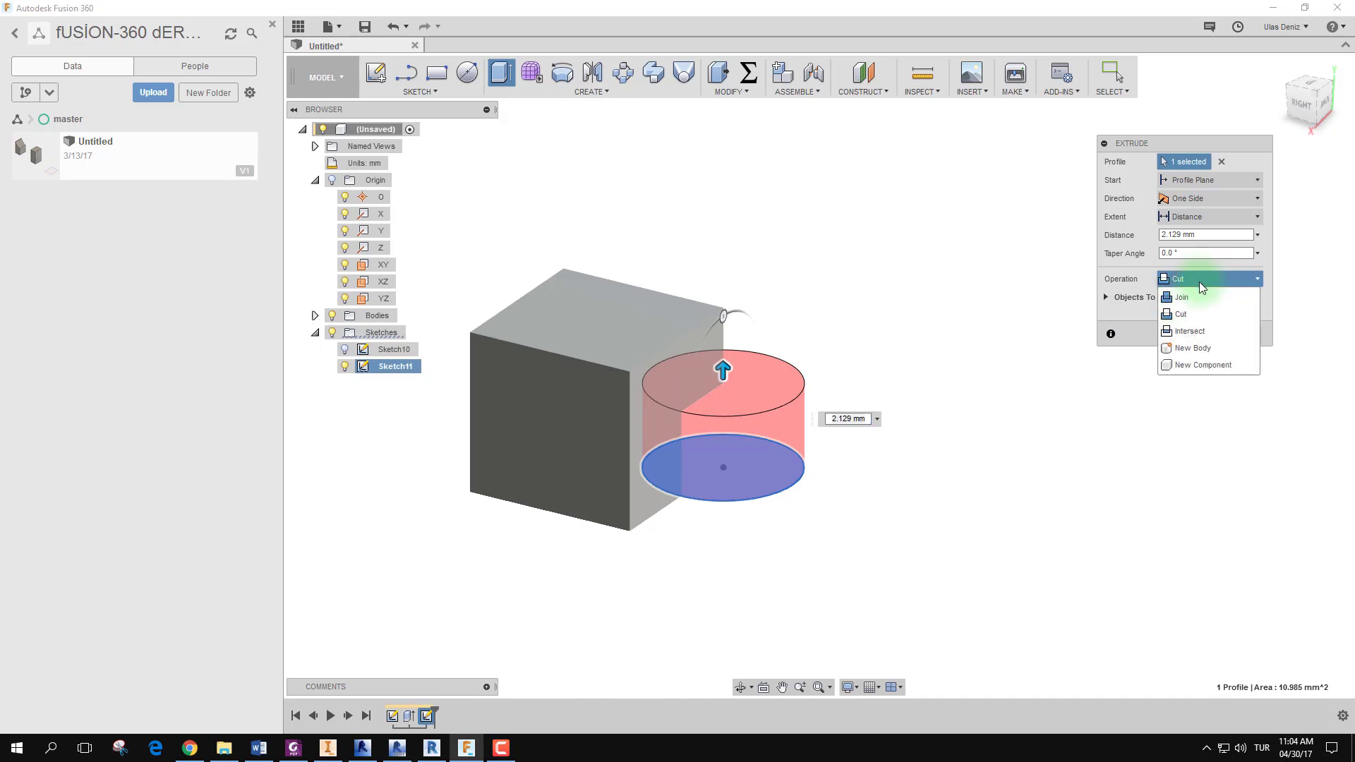
pyautogui.click(1193, 298)
pyautogui.keyDown('shift'); pyautogui.moveTo(928, 405); pyautogui.dragTo(872, 418, button='middle'); pyautogui.keyUp('shift')
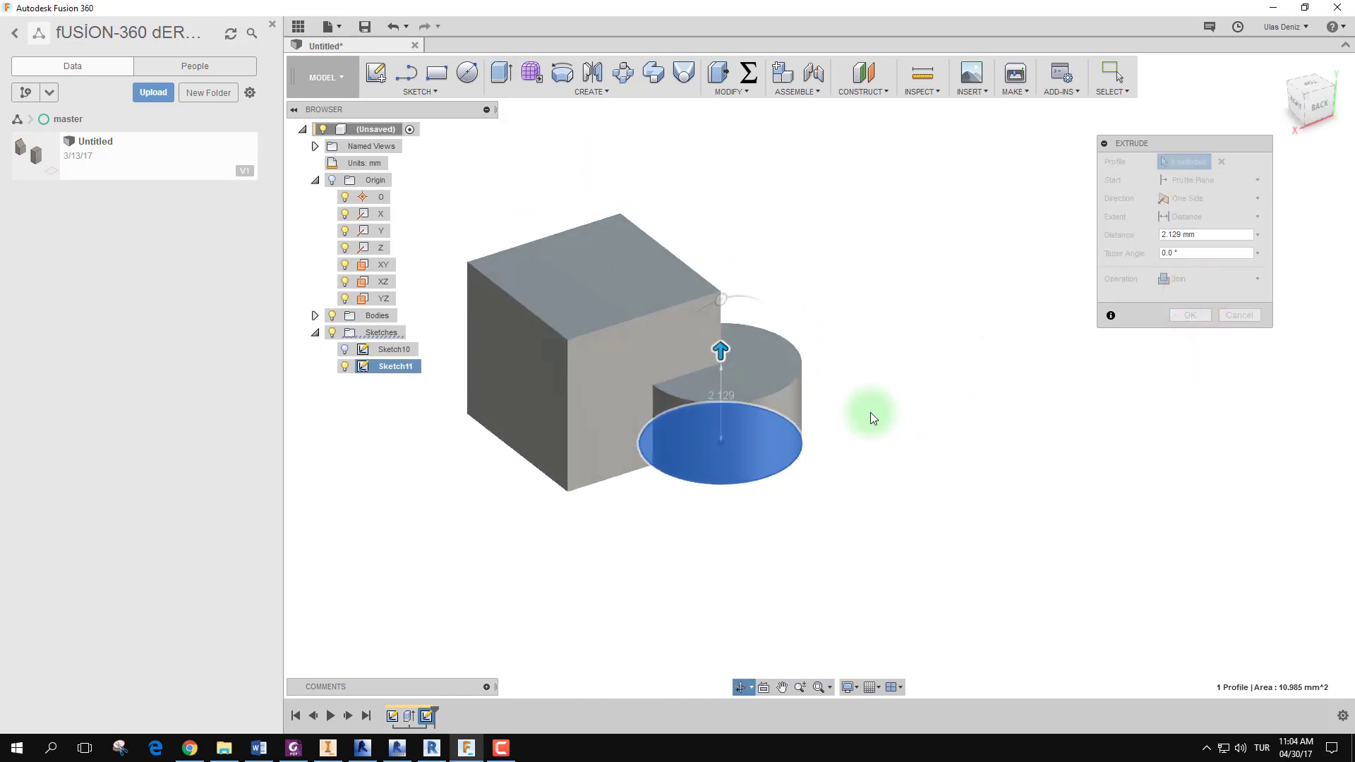
pyautogui.moveTo(826, 472); pyautogui.dragTo(896, 498, button='middle')
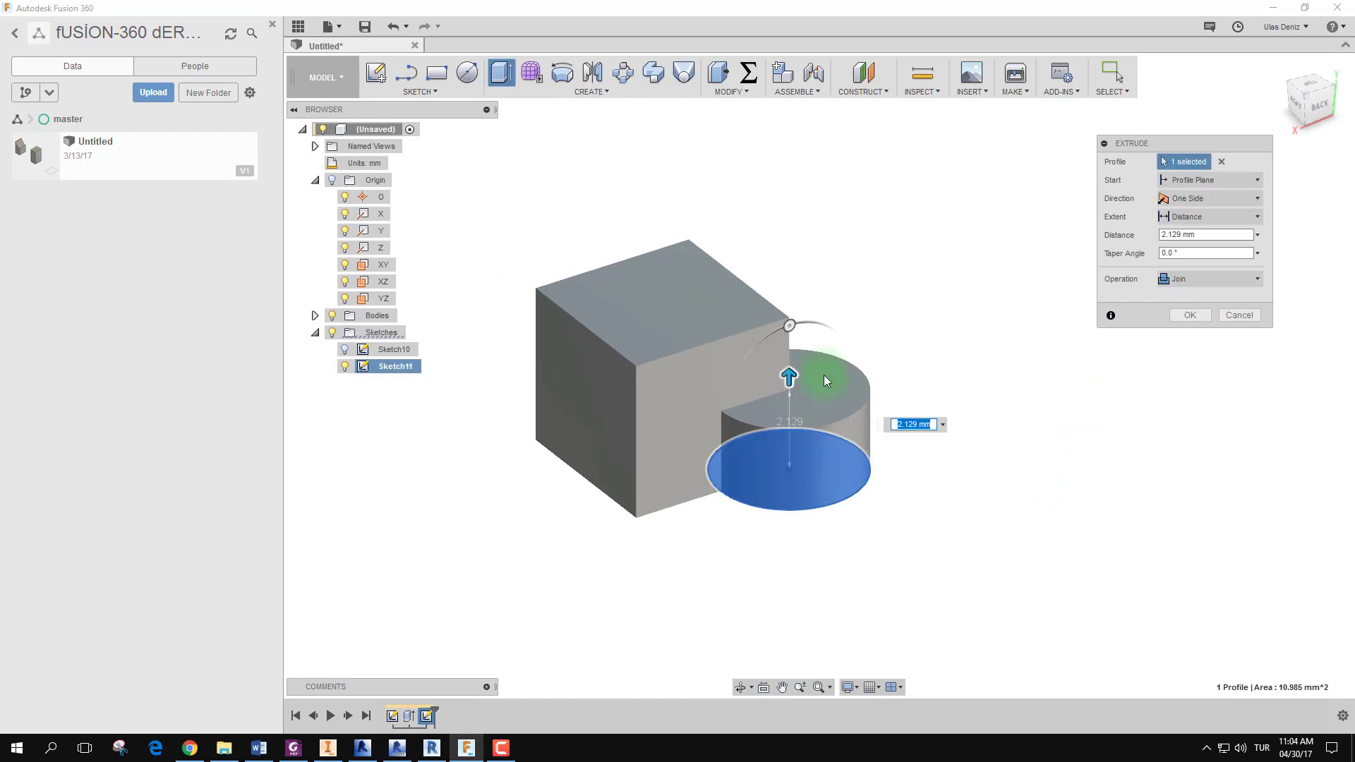
pyautogui.click(316, 316)
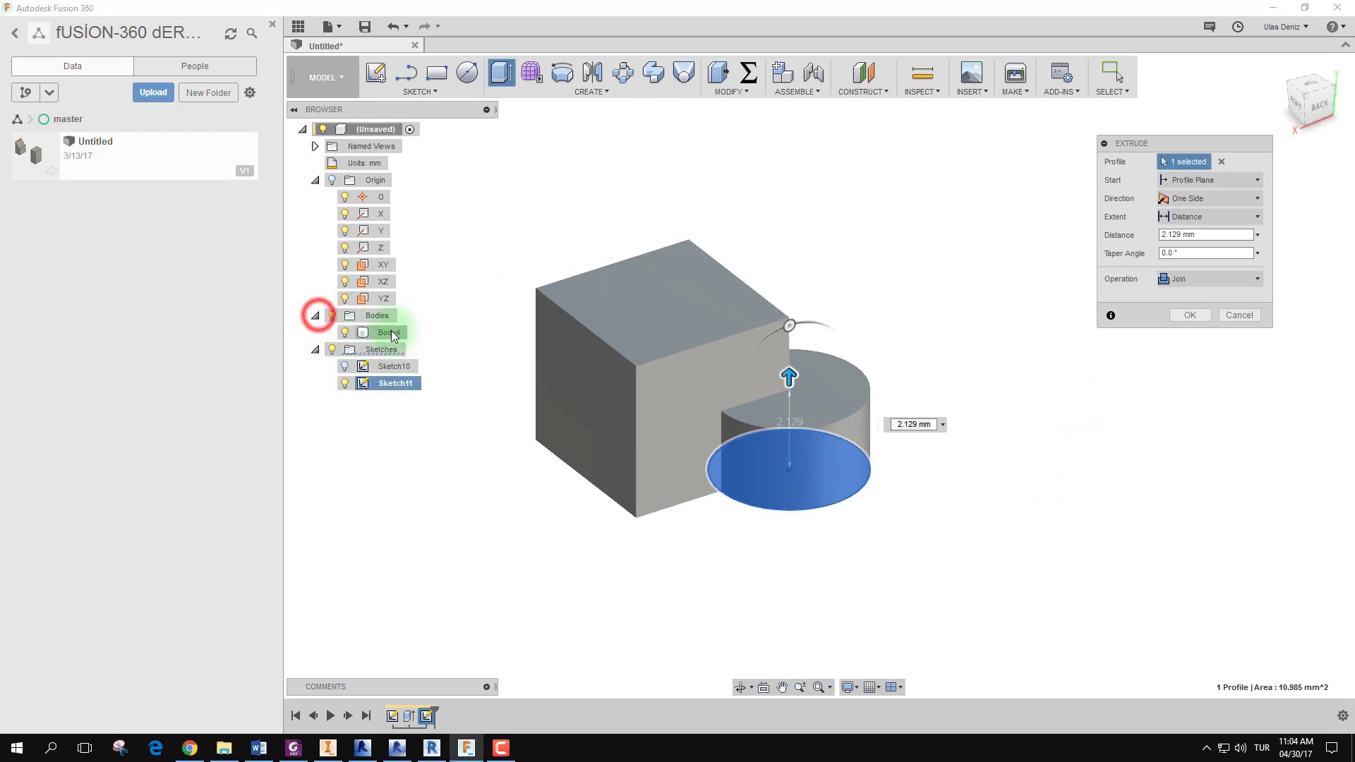
pyautogui.keyDown('shift'); pyautogui.moveTo(1053, 465); pyautogui.dragTo(1016, 457, button='middle'); pyautogui.keyUp('shift')
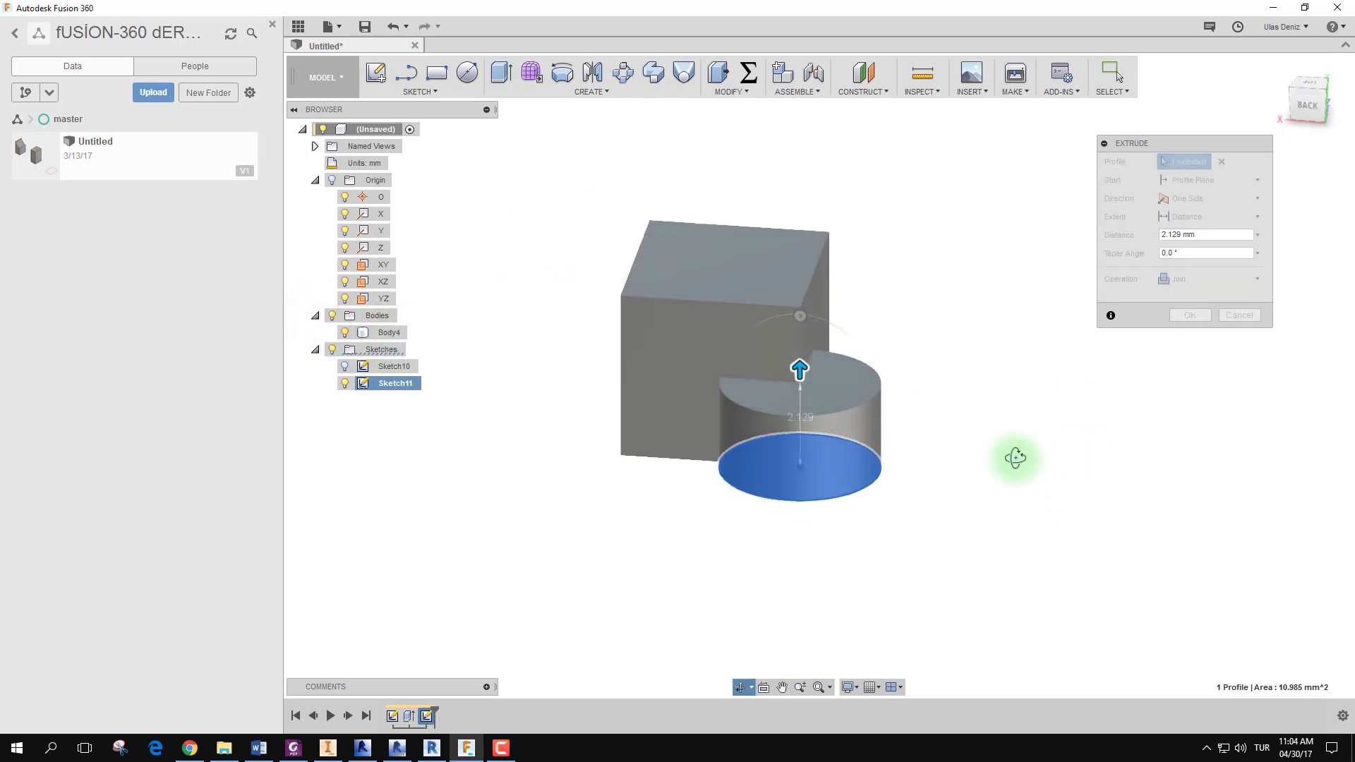
pyautogui.click(1252, 287)
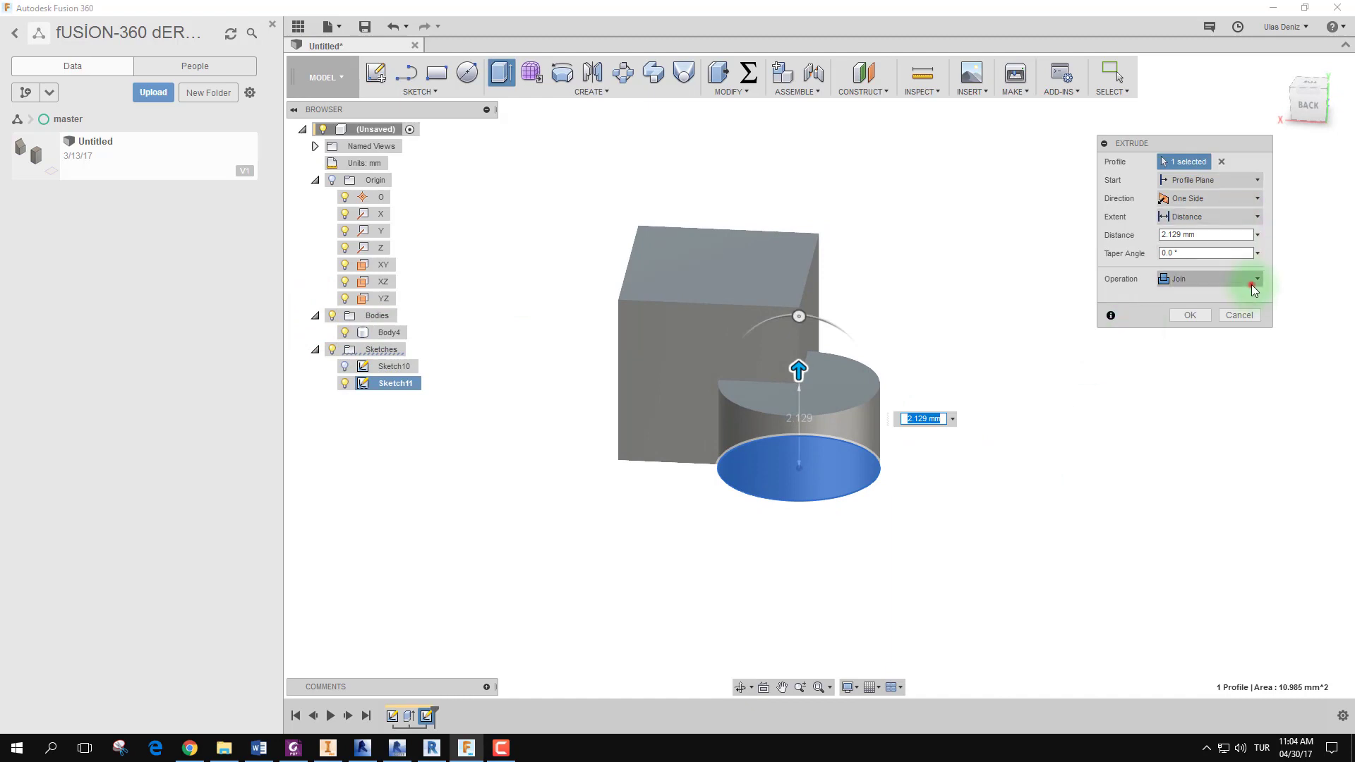
pyautogui.click(1214, 312)
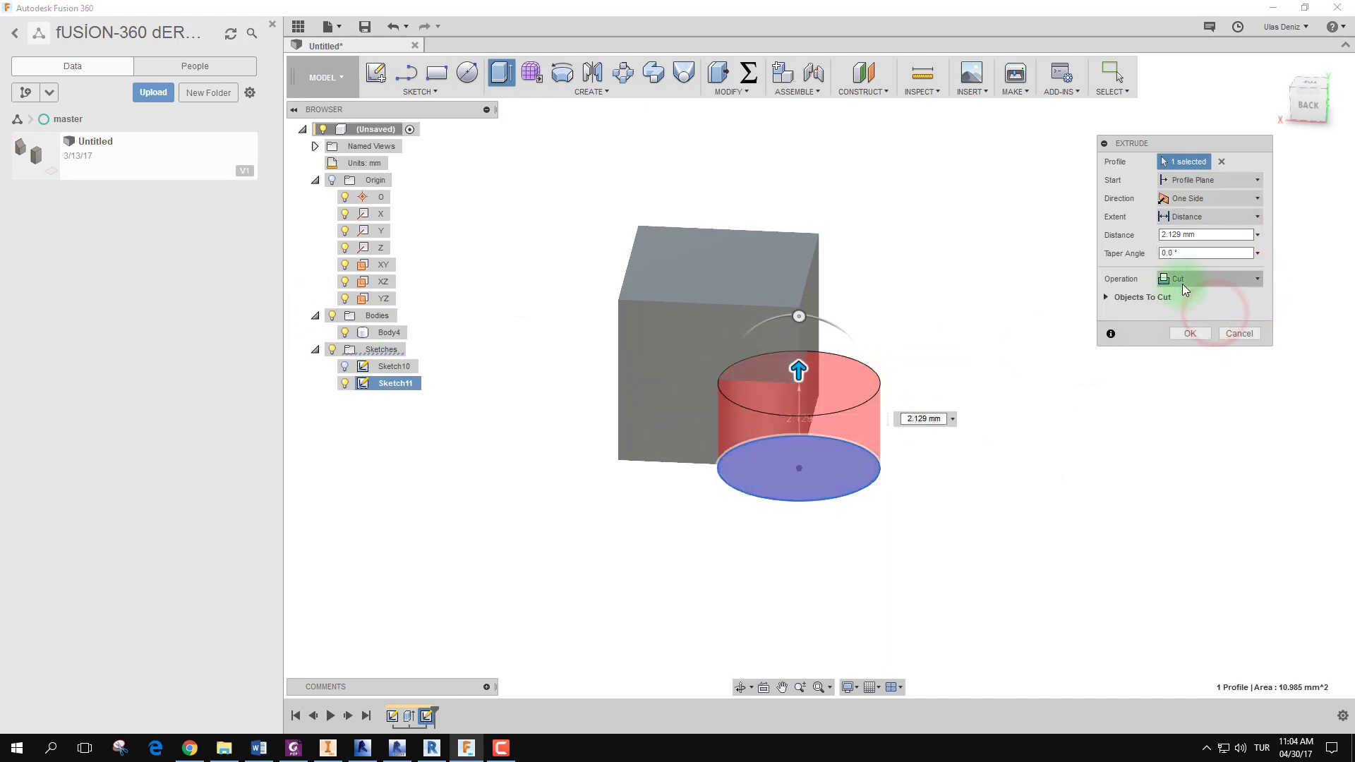
pyautogui.click(1255, 279)
pyautogui.click(1228, 331)
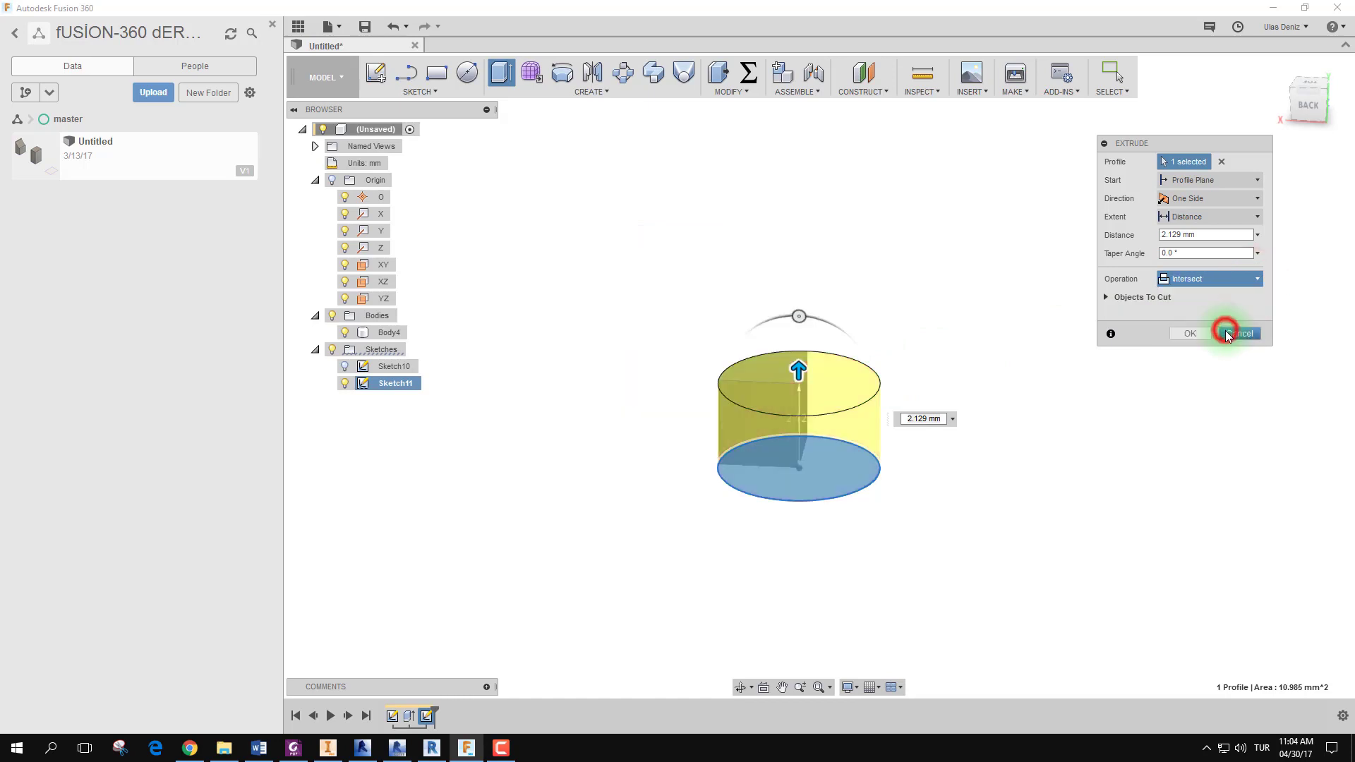
pyautogui.moveTo(899, 366)
pyautogui.keyDown('shift'); pyautogui.mouseDown(button='middle')
pyautogui.moveTo(1045, 364)
pyautogui.moveTo(1050, 375)
pyautogui.mouseUp(button='middle'); pyautogui.keyUp('shift')
pyautogui.click(1194, 334)
pyautogui.click(974, 400)
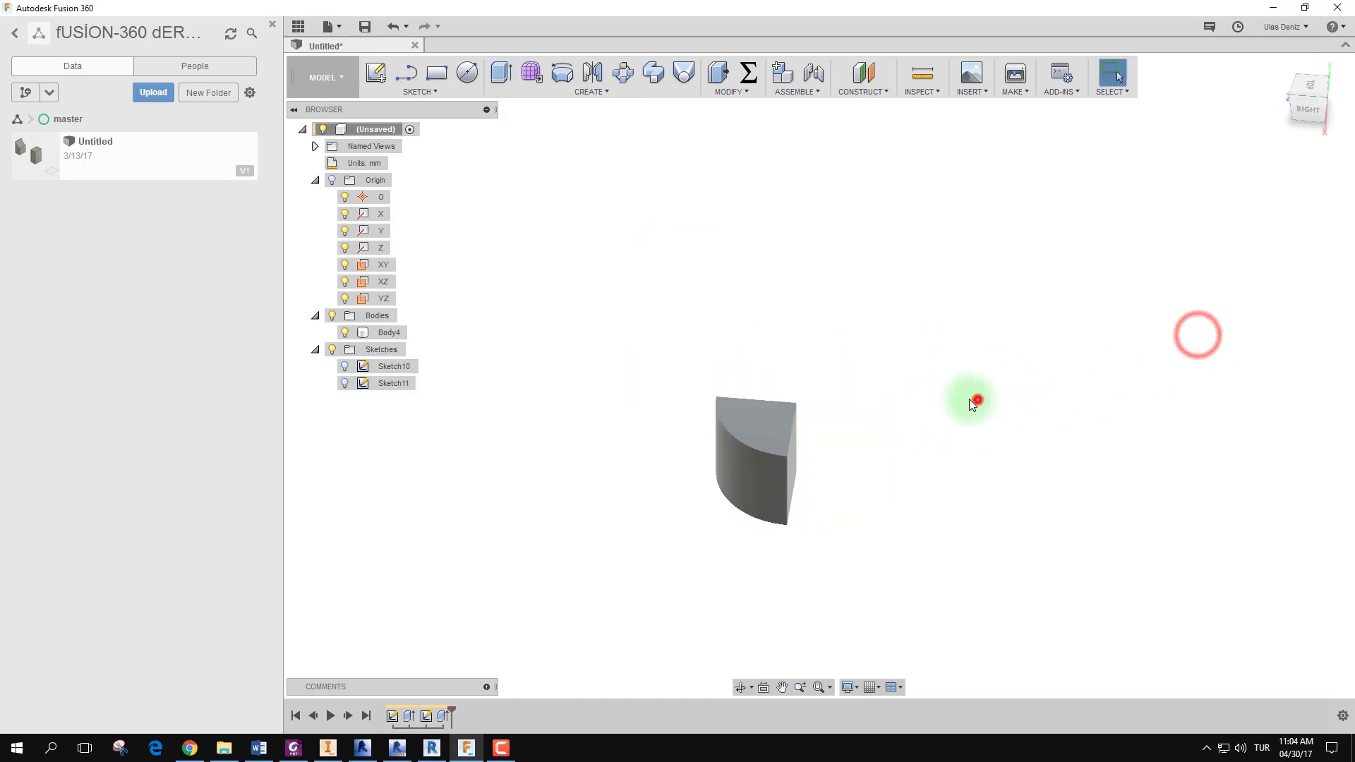
pyautogui.hotkey('ctrl', 'z')
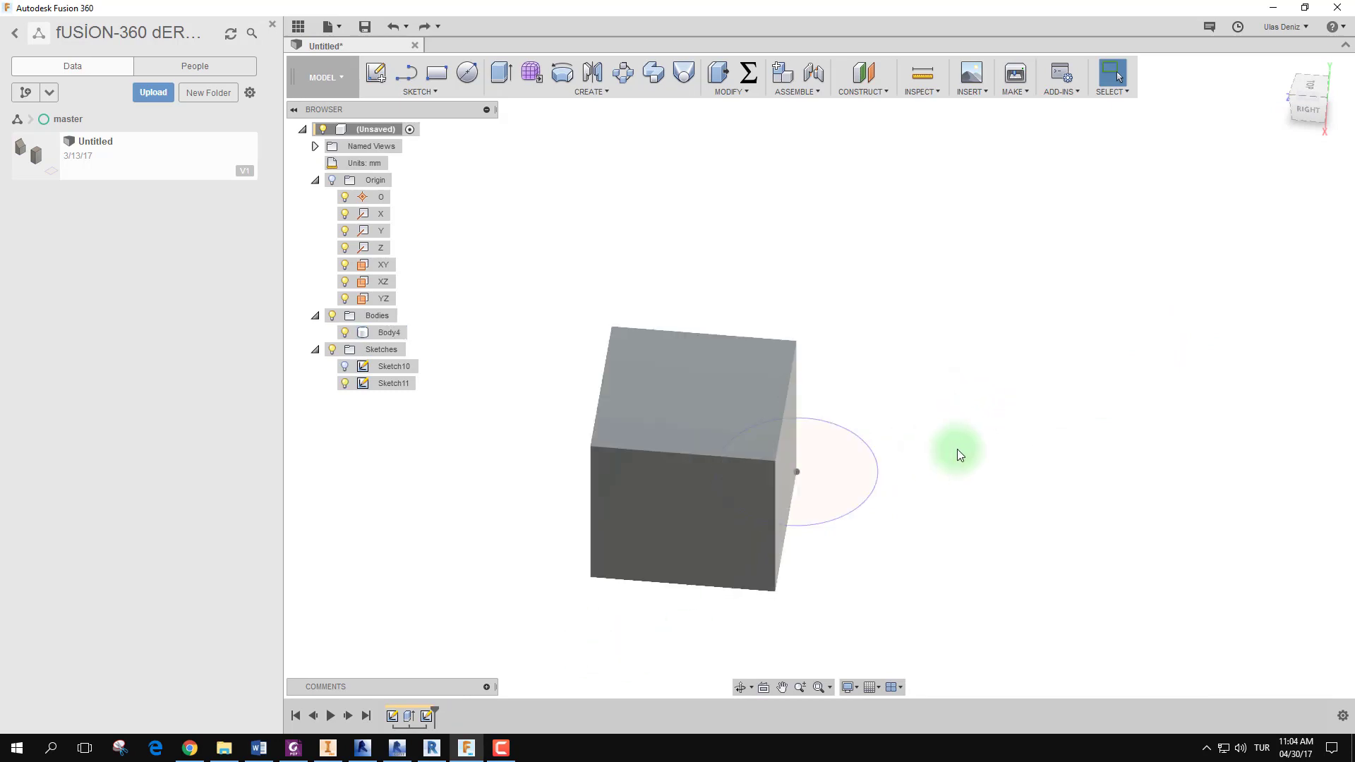
# Select the circle profile and extrude it upward to 2.658 mm.
pyautogui.keyDown('shift'); pyautogui.moveTo(957, 449); pyautogui.dragTo(583, 128, button='middle'); pyautogui.keyUp('shift')
pyautogui.click(500, 75)
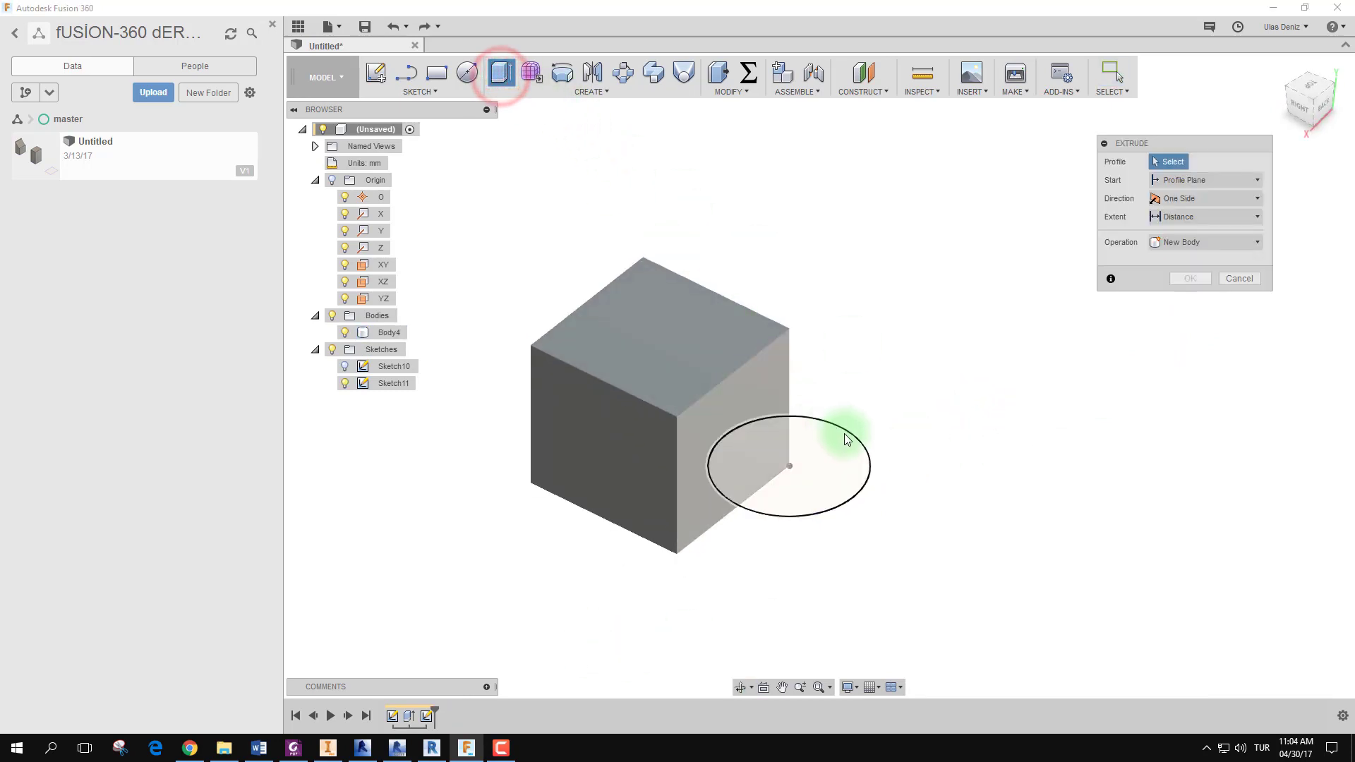
pyautogui.click(843, 433)
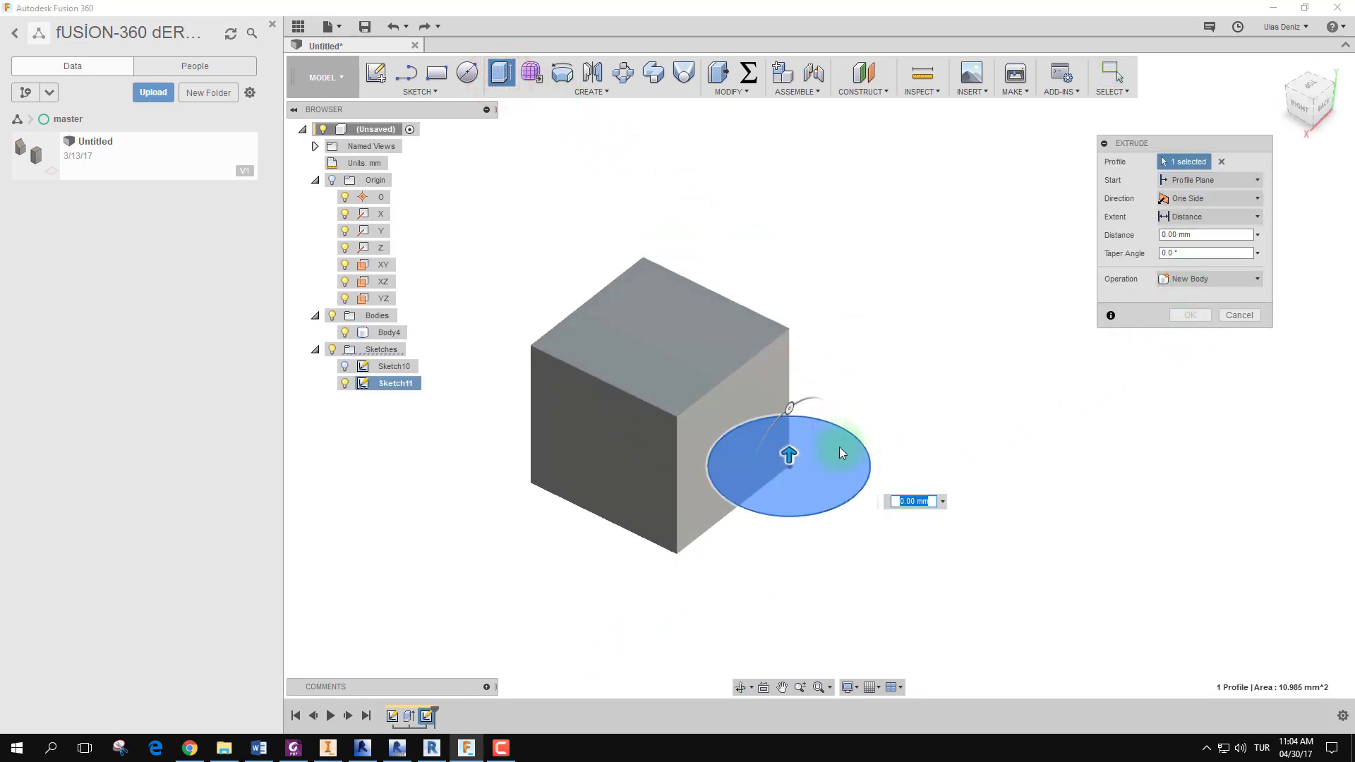
pyautogui.click(785, 460)
pyautogui.click(839, 448)
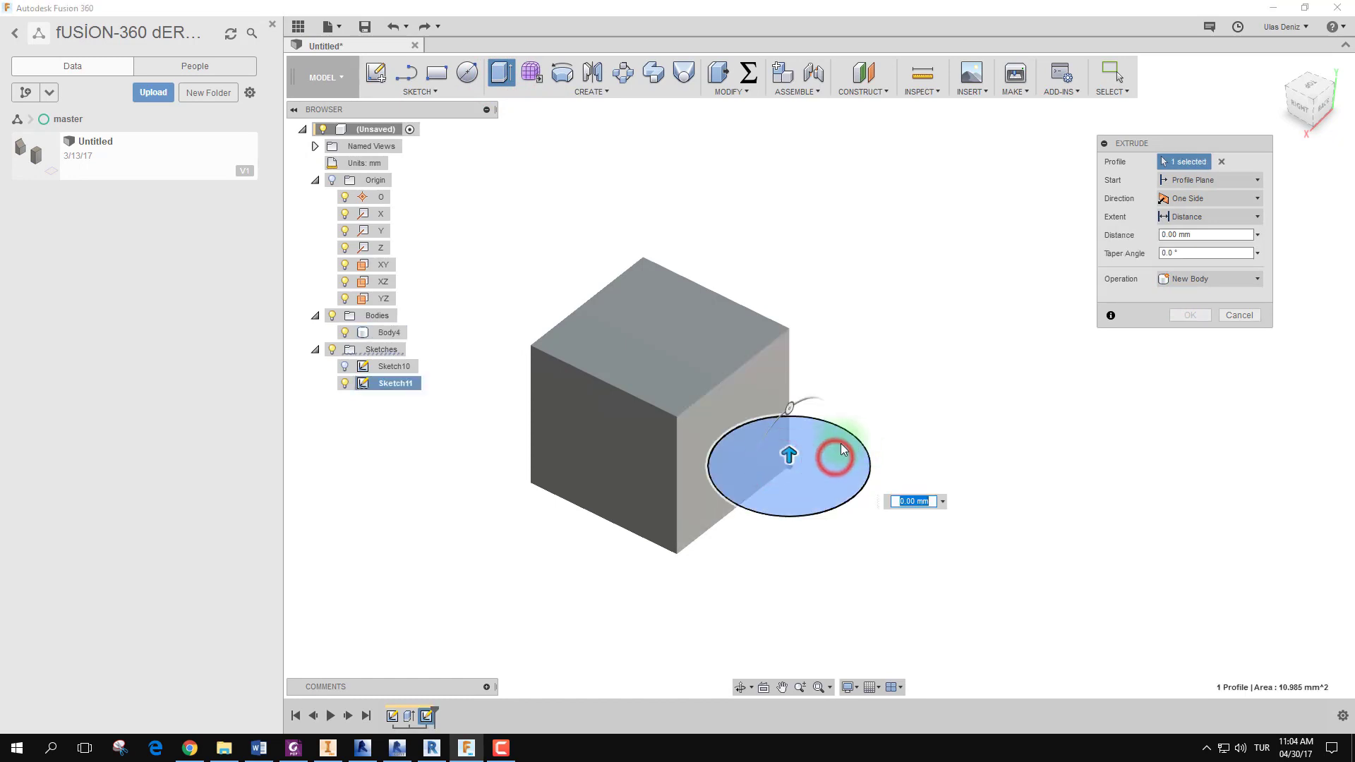
pyautogui.moveTo(788, 452); pyautogui.dragTo(774, 387)
pyautogui.keyDown('shift'); pyautogui.moveTo(932, 381); pyautogui.dragTo(898, 345, button='middle'); pyautogui.keyUp('shift')
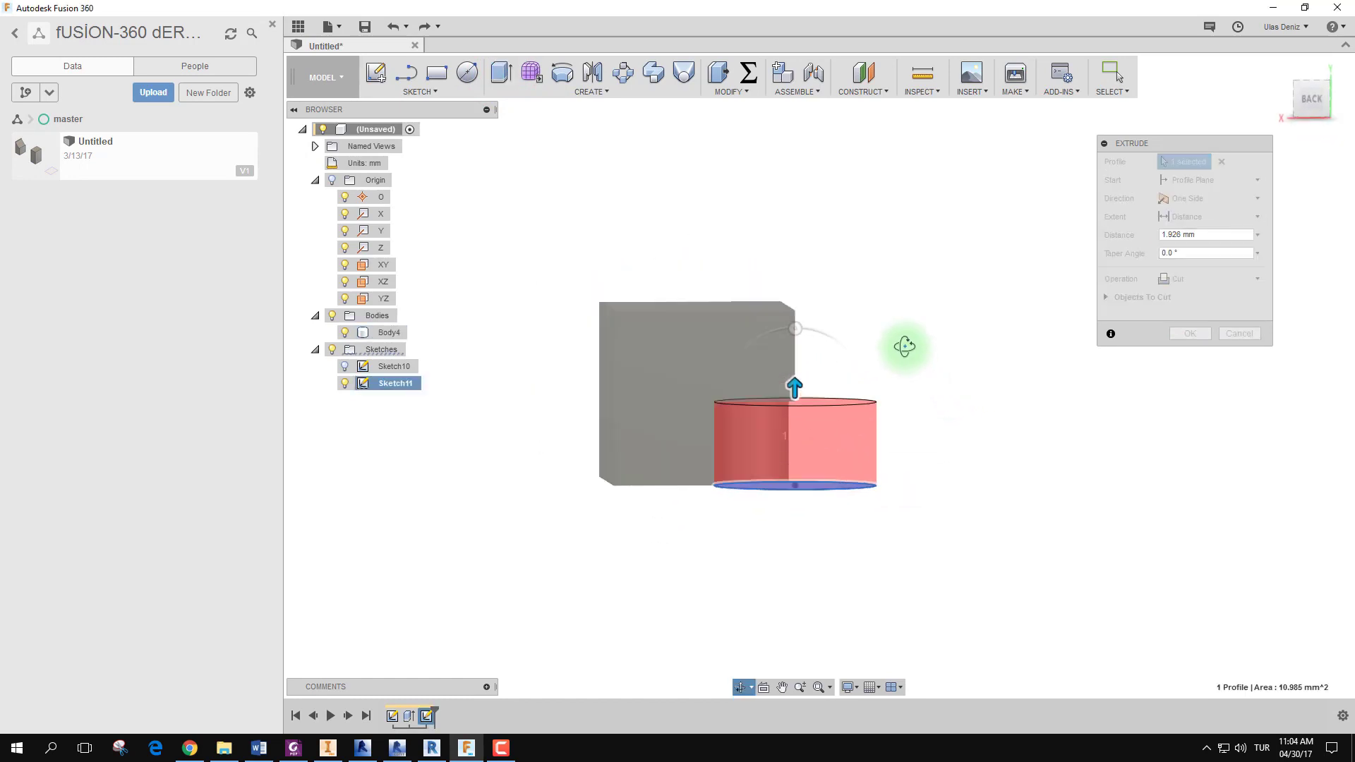
pyautogui.moveTo(795, 384); pyautogui.dragTo(787, 357)
# Set the operation to Cut and apply it, notching the box corner.
pyautogui.click(1214, 279)
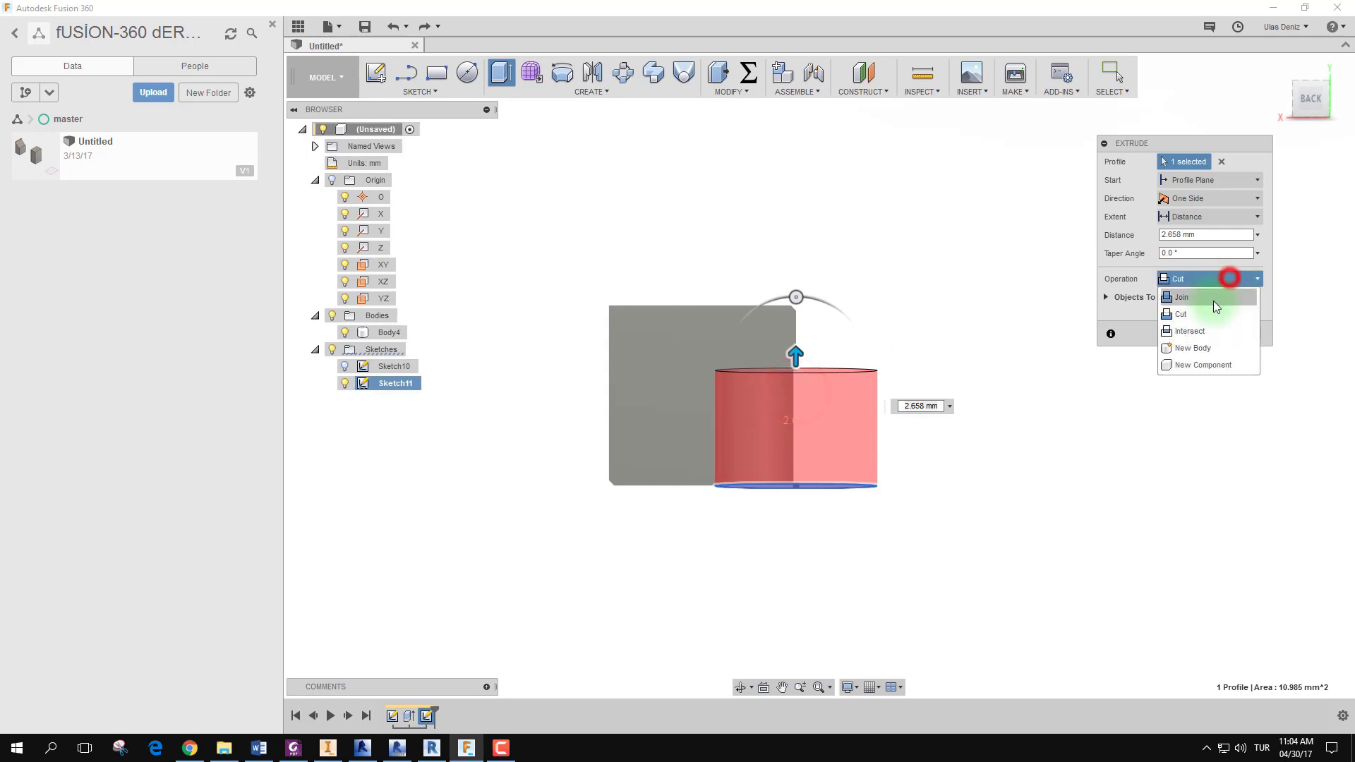
pyautogui.click(1215, 345)
pyautogui.keyDown('shift'); pyautogui.moveTo(704, 361); pyautogui.dragTo(457, 332, button='middle'); pyautogui.keyUp('shift')
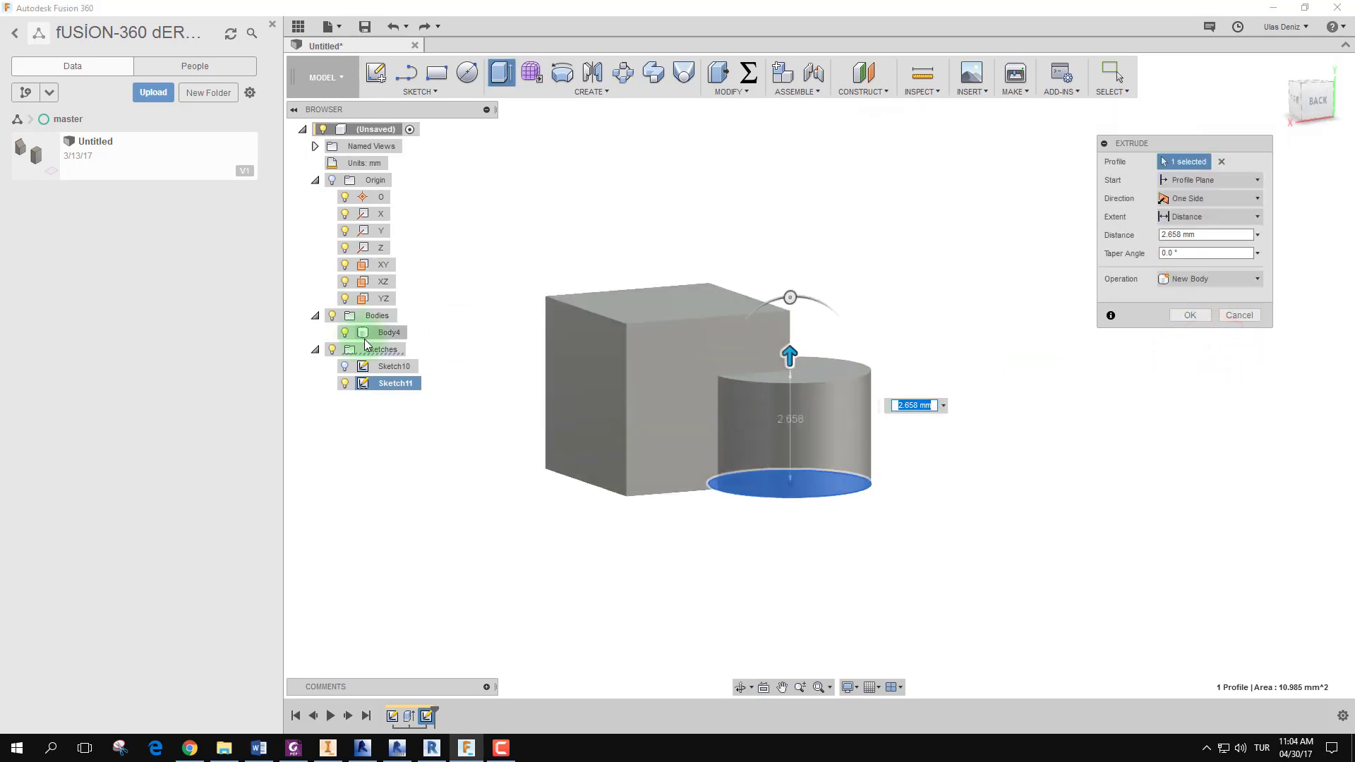
pyautogui.moveTo(1014, 447)
pyautogui.keyDown('shift'); pyautogui.mouseDown(button='middle')
pyautogui.moveTo(995, 480)
pyautogui.moveTo(1023, 493)
pyautogui.moveTo(974, 514)
pyautogui.moveTo(1024, 492)
pyautogui.mouseUp(button='middle'); pyautogui.keyUp('shift')
pyautogui.click(1230, 279)
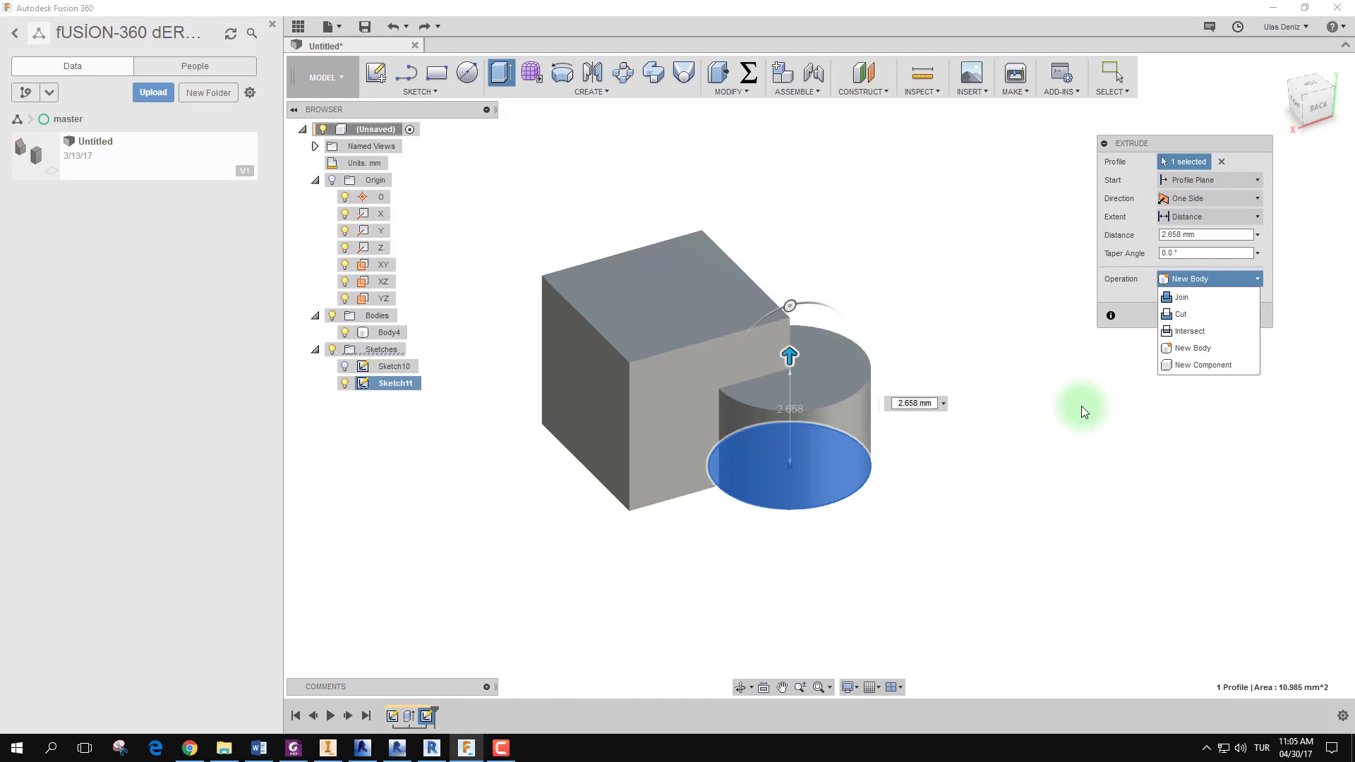
pyautogui.click(1184, 317)
pyautogui.keyDown('shift'); pyautogui.moveTo(938, 448); pyautogui.dragTo(1204, 344, button='middle'); pyautogui.keyUp('shift')
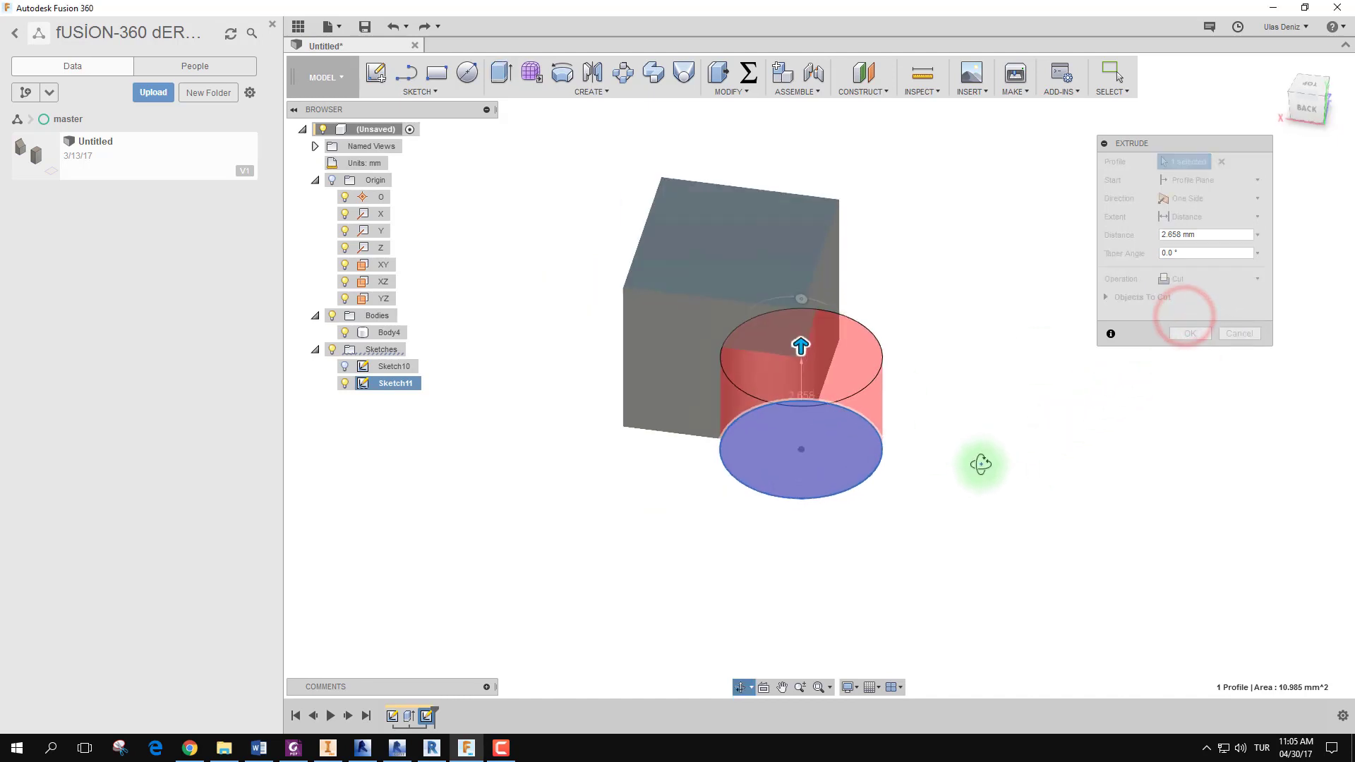
pyautogui.click(1204, 340)
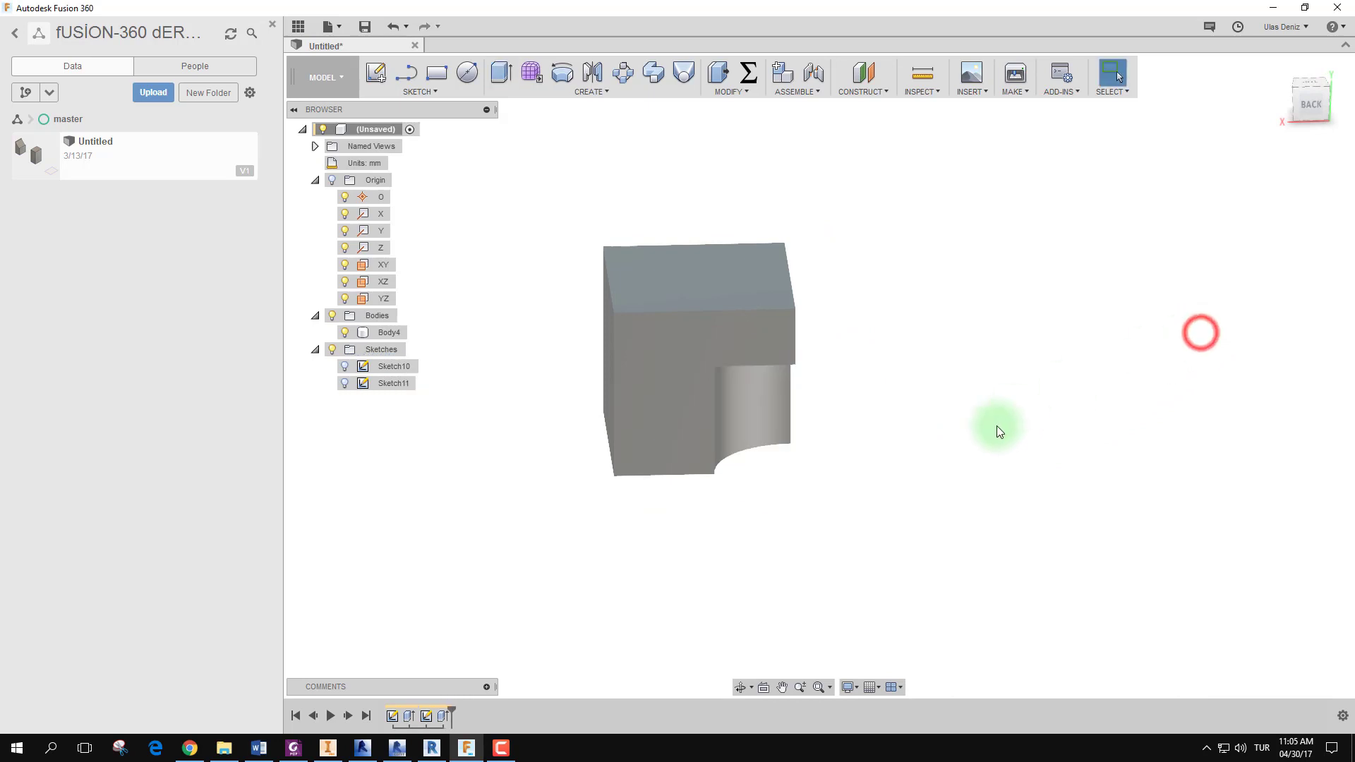
pyautogui.moveTo(998, 426)
pyautogui.keyDown('shift'); pyautogui.mouseDown(button='middle')
pyautogui.moveTo(913, 318)
pyautogui.moveTo(856, 348)
pyautogui.moveTo(983, 406)
pyautogui.mouseUp(button='middle'); pyautogui.keyUp('shift')
pyautogui.moveTo(783, 354)
pyautogui.keyDown('shift'); pyautogui.mouseDown(button='middle')
pyautogui.moveTo(944, 381)
pyautogui.moveTo(904, 432)
pyautogui.moveTo(929, 409)
pyautogui.moveTo(915, 336)
pyautogui.moveTo(769, 411)
pyautogui.mouseUp(button='middle'); pyautogui.keyUp('shift')
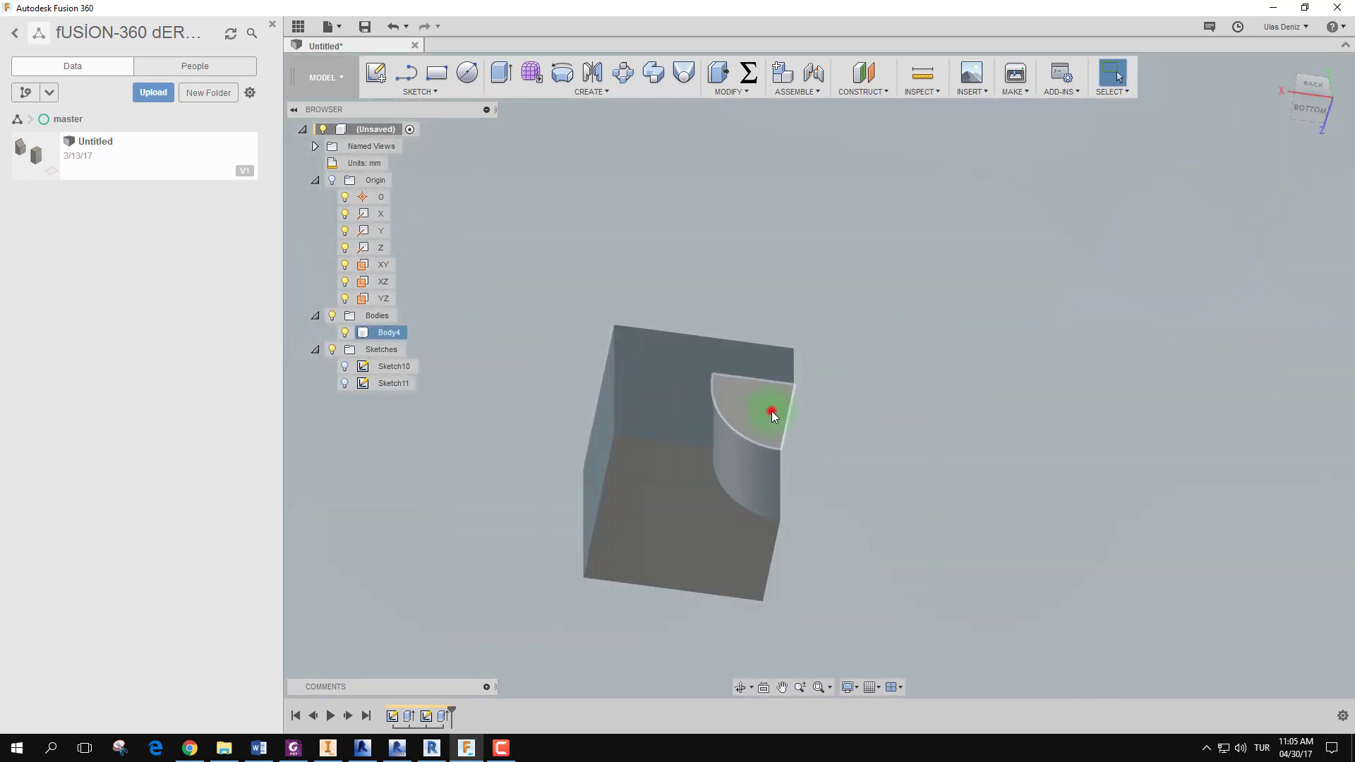
pyautogui.click(772, 411)
pyautogui.moveTo(903, 407)
pyautogui.keyDown('shift'); pyautogui.mouseDown(button='middle')
pyautogui.moveTo(847, 429)
pyautogui.moveTo(875, 438)
pyautogui.mouseUp(button='middle'); pyautogui.keyUp('shift')
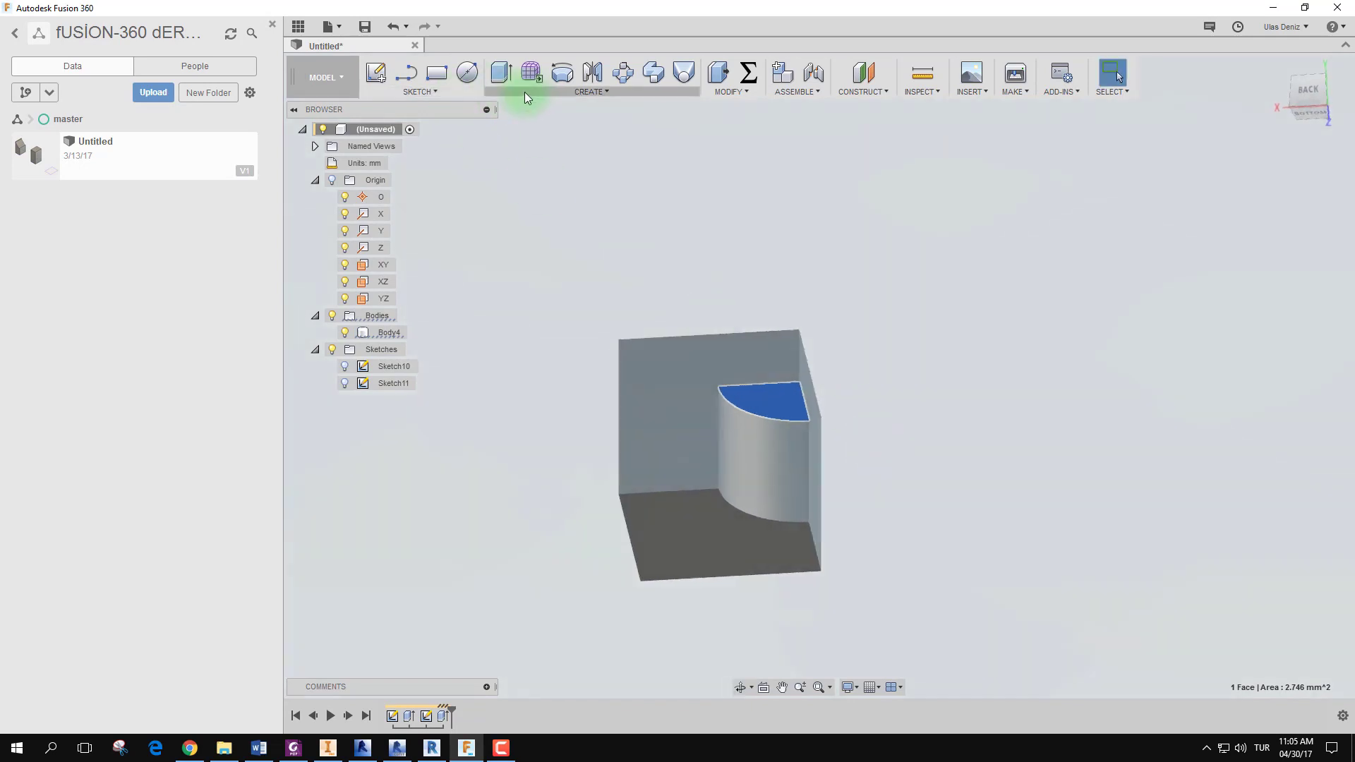
pyautogui.moveTo(810, 353)
pyautogui.keyDown('shift'); pyautogui.mouseDown(button='middle')
pyautogui.moveTo(871, 417)
pyautogui.moveTo(853, 439)
pyautogui.moveTo(899, 453)
pyautogui.moveTo(920, 445)
pyautogui.moveTo(934, 405)
pyautogui.moveTo(903, 391)
pyautogui.mouseUp(button='middle'); pyautogui.keyUp('shift')
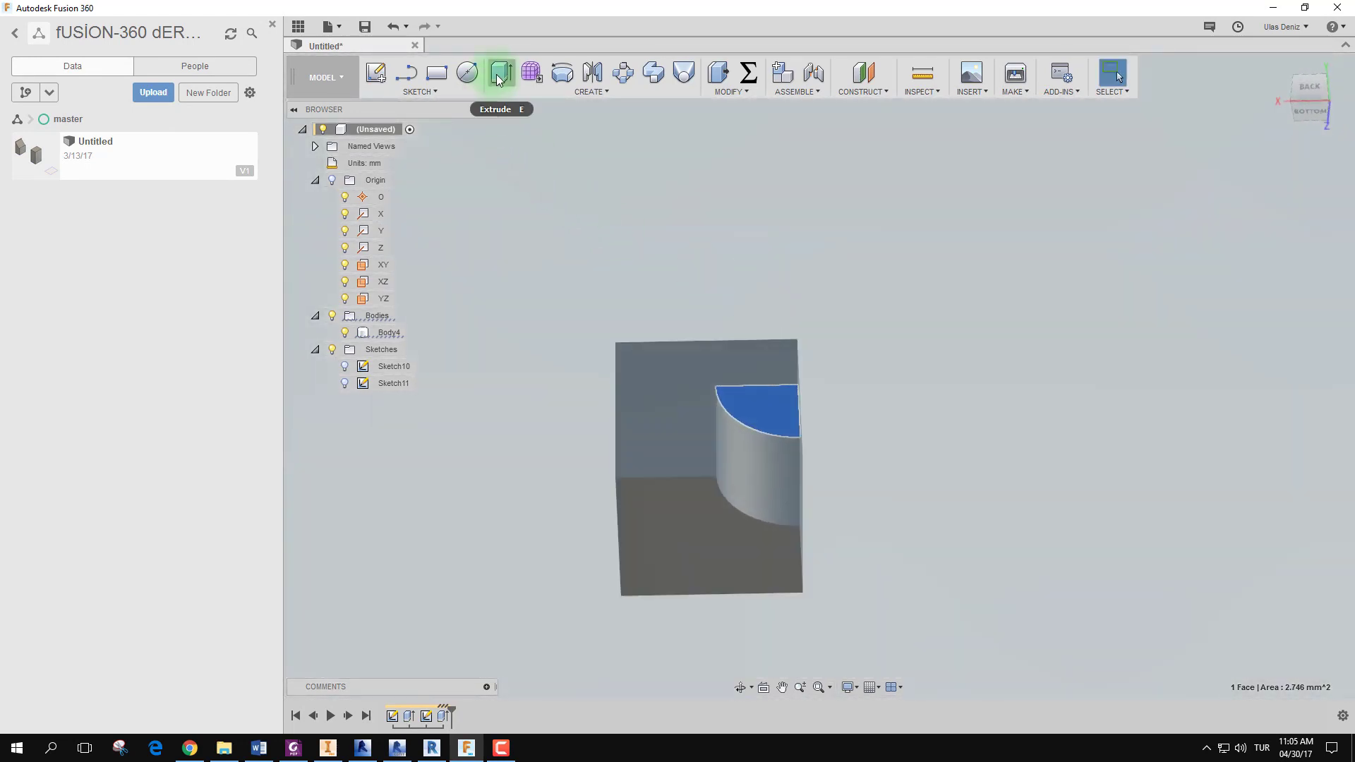
pyautogui.click(501, 74)
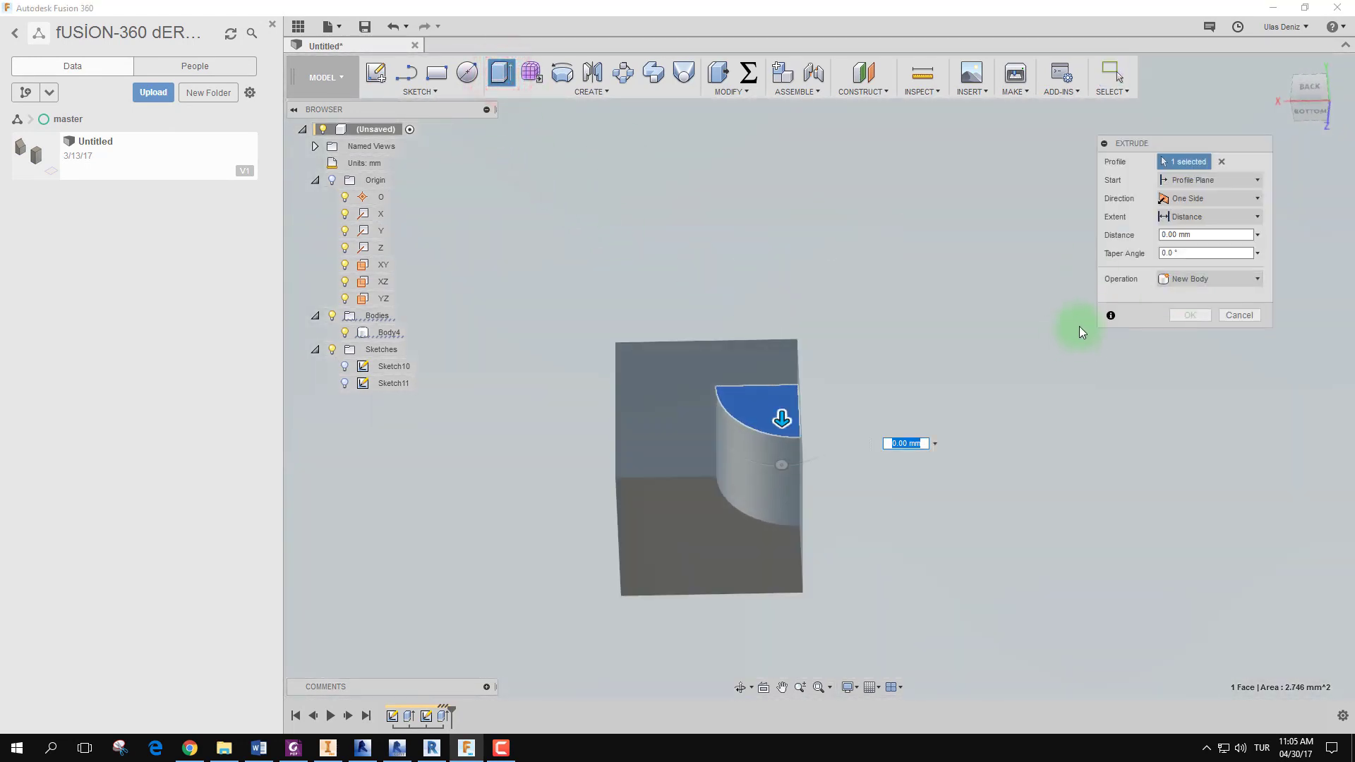
pyautogui.keyDown('shift'); pyautogui.moveTo(1078, 326); pyautogui.dragTo(923, 405, button='middle'); pyautogui.keyUp('shift')
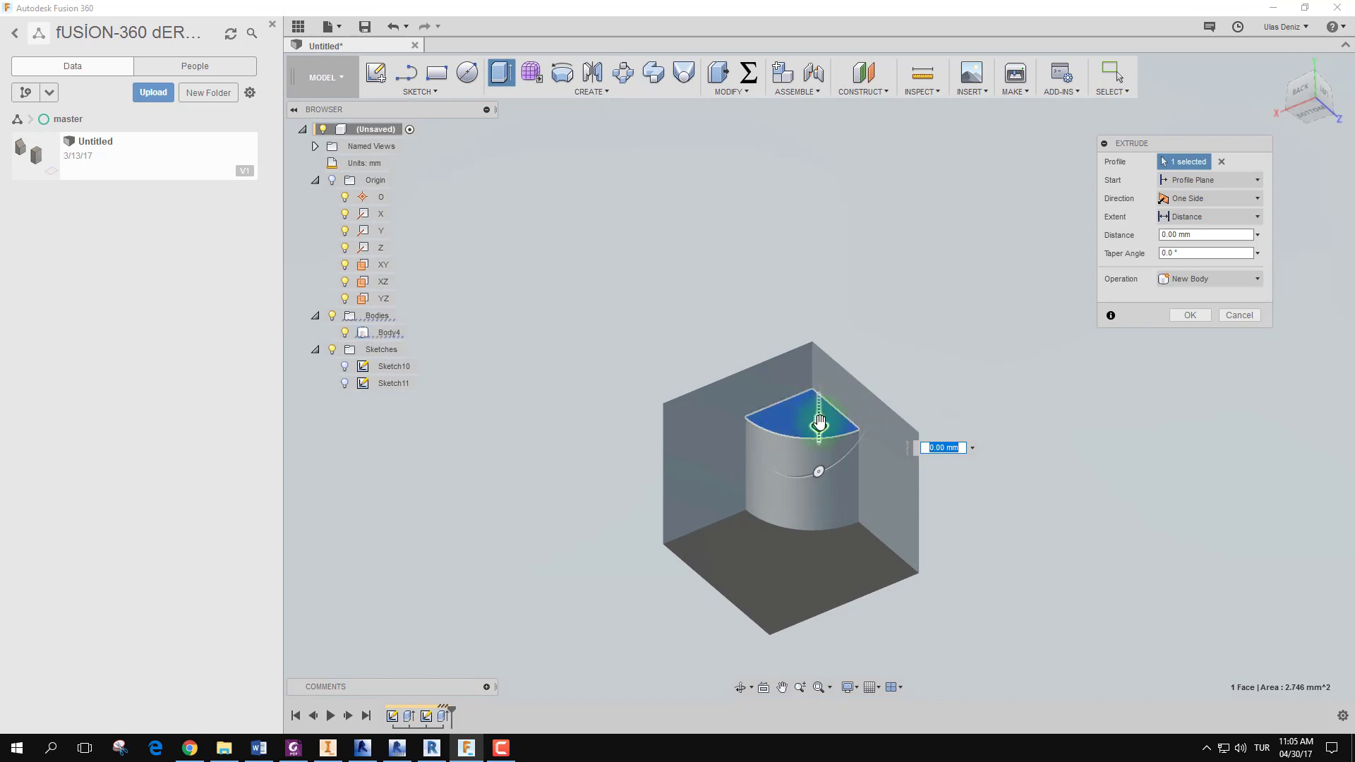
pyautogui.moveTo(818, 423); pyautogui.dragTo(819, 443)
pyautogui.click(1252, 315)
pyautogui.moveTo(922, 362)
pyautogui.keyDown('shift'); pyautogui.mouseDown(button='middle')
pyautogui.moveTo(956, 383)
pyautogui.moveTo(744, 324)
pyautogui.mouseUp(button='middle'); pyautogui.keyUp('shift')
# Chamfer the box edge above the notch by about 1.25 mm.
pyautogui.click(795, 325)
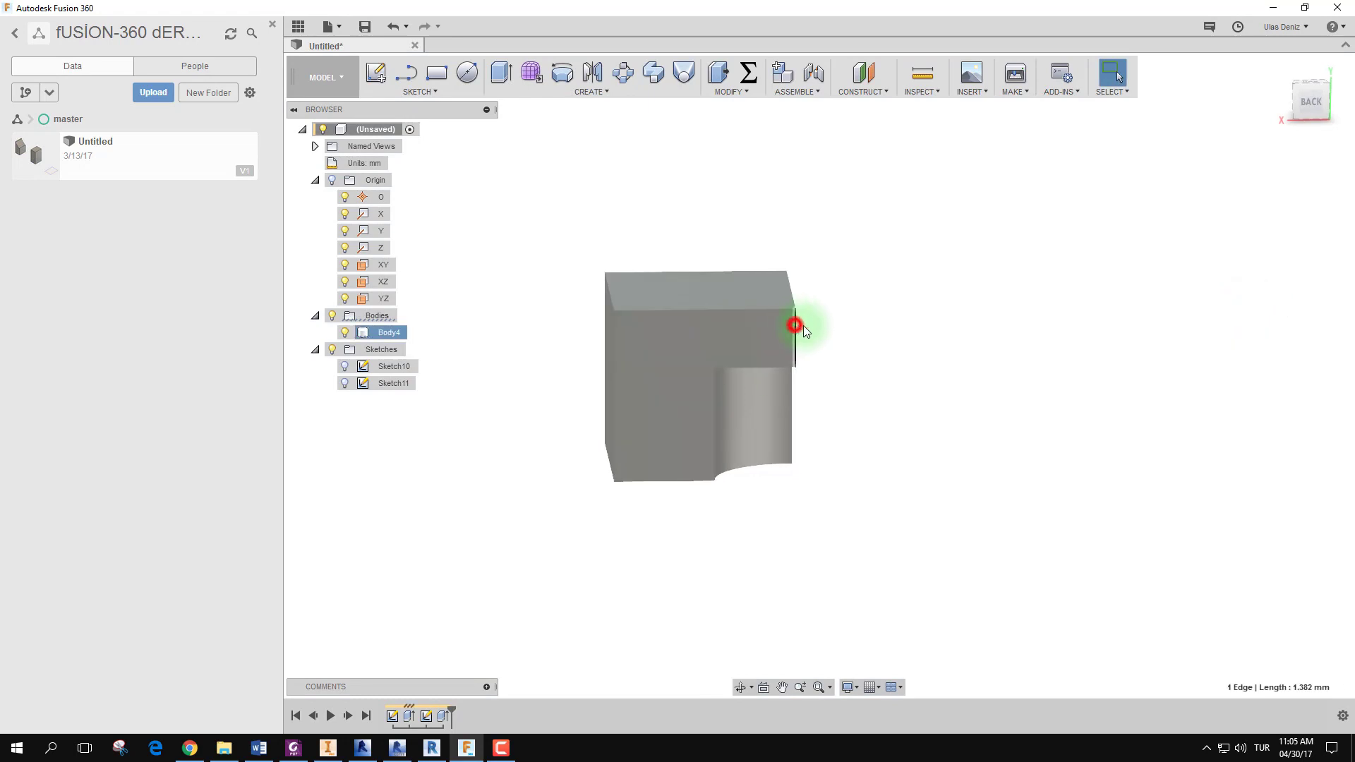
pyautogui.click(577, 92)
pyautogui.moveTo(730, 91)
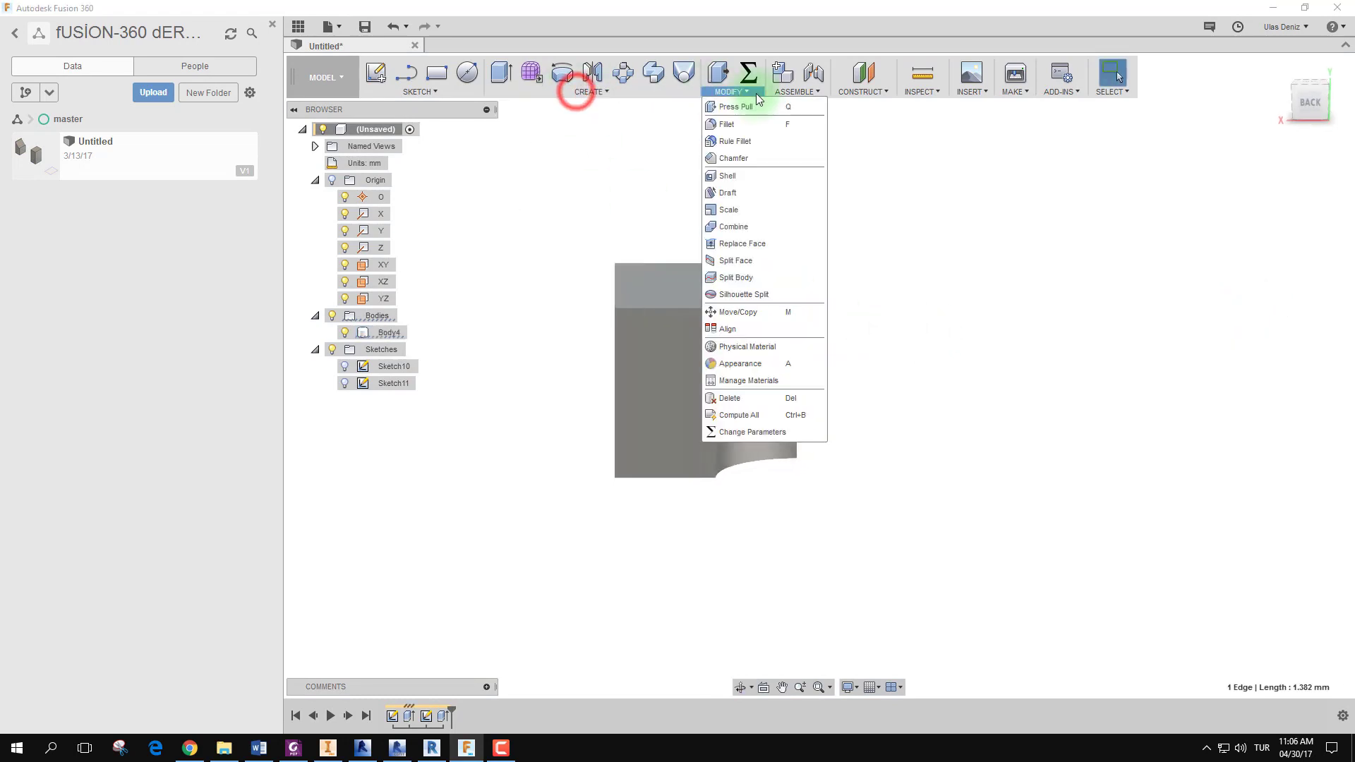
pyautogui.click(733, 158)
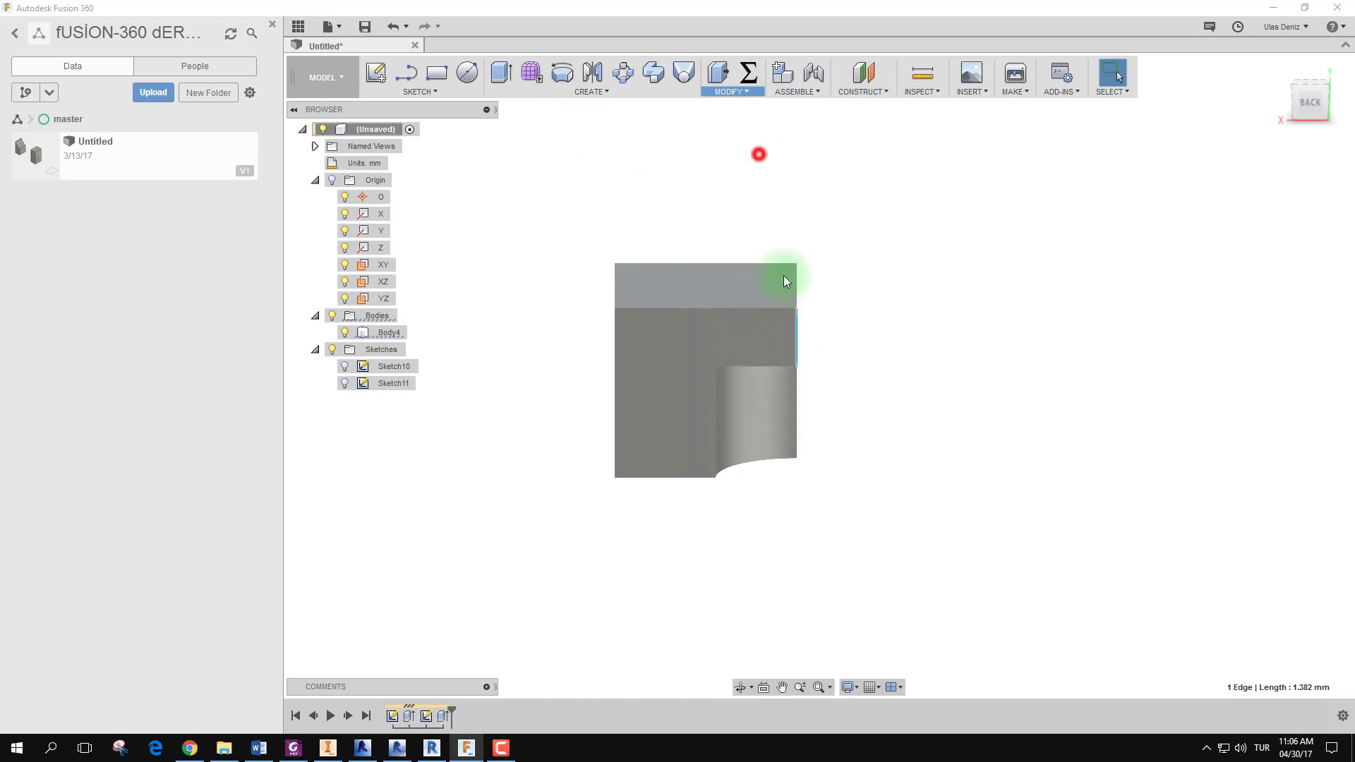
pyautogui.moveTo(805, 322); pyautogui.dragTo(777, 320)
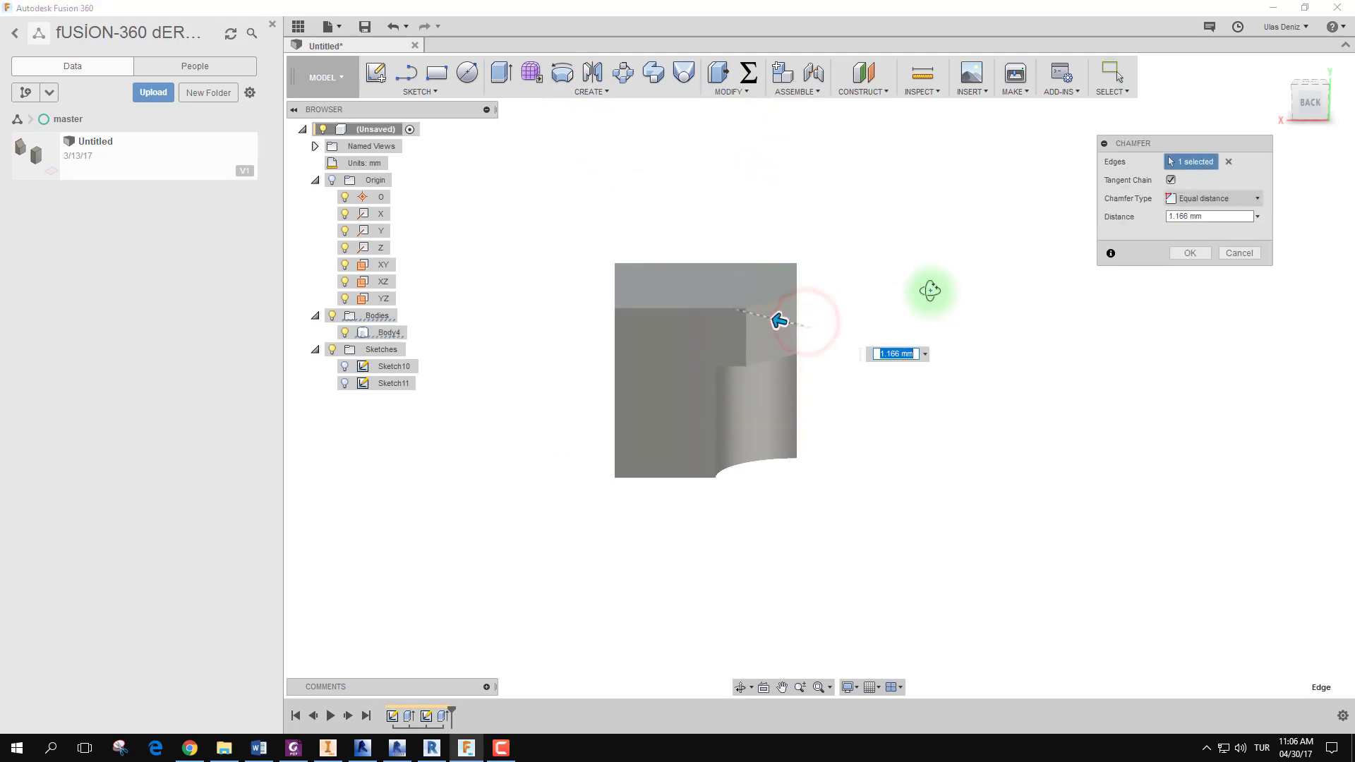
pyautogui.click(1190, 252)
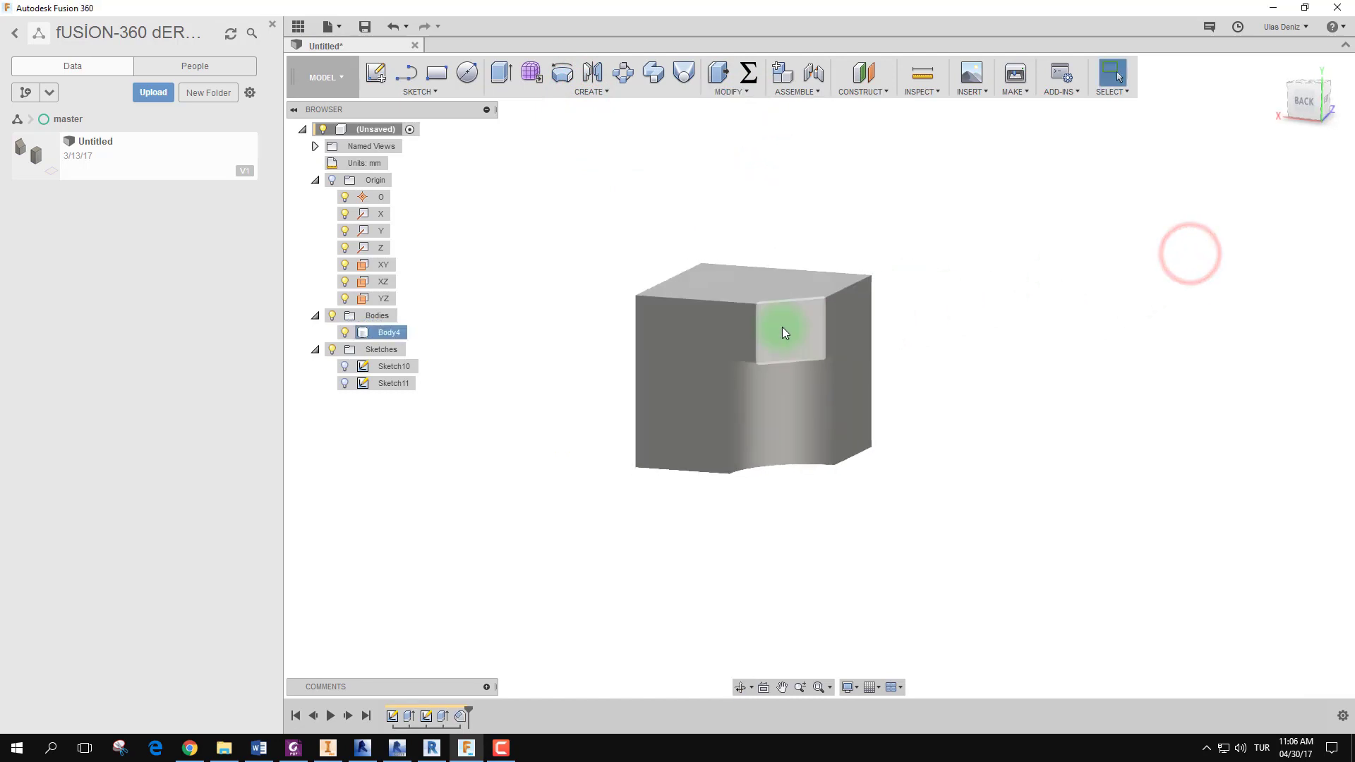
# Join-extrude the chamfer face 2.226 mm outward into an angled ledge.
pyautogui.click(781, 326)
pyautogui.click(498, 72)
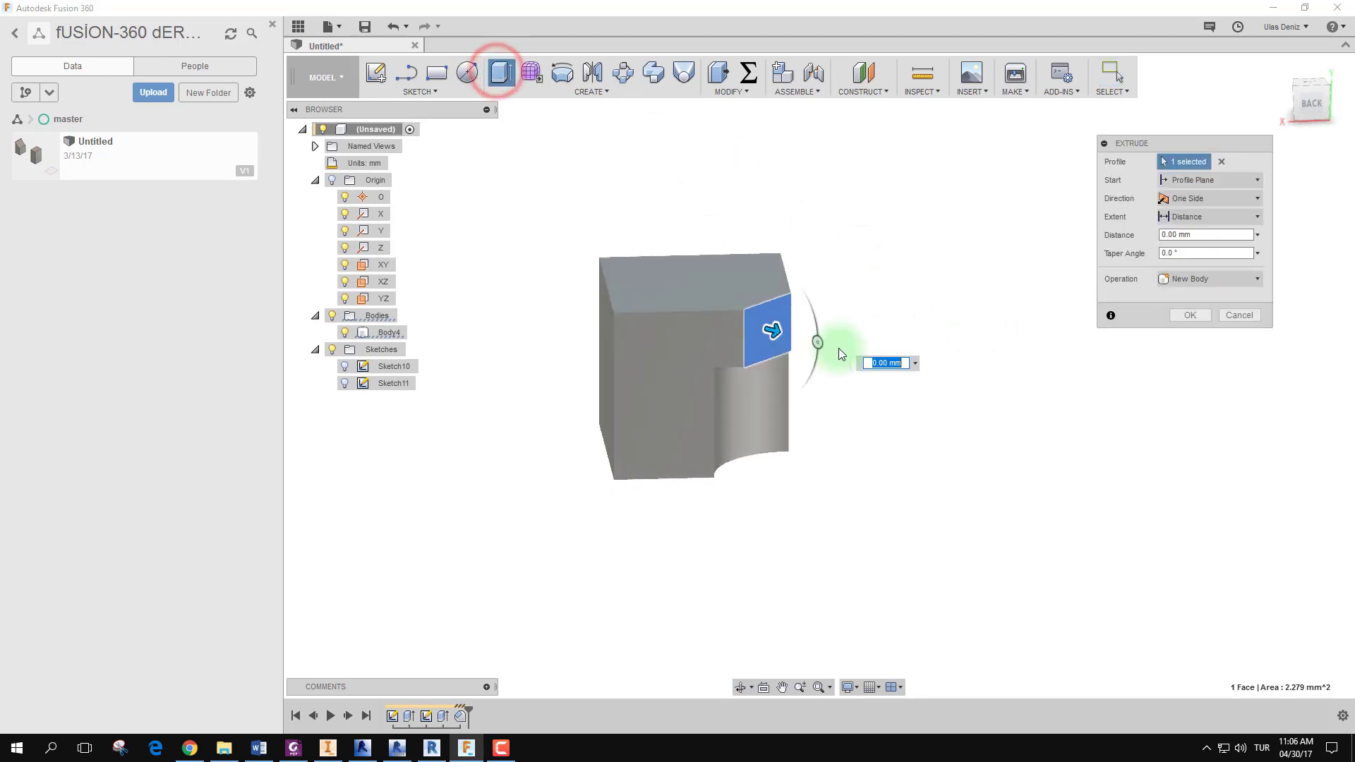
pyautogui.moveTo(776, 331)
pyautogui.mouseDown()
pyautogui.moveTo(903, 377)
pyautogui.moveTo(891, 374)
pyautogui.mouseUp()
pyautogui.click(1188, 318)
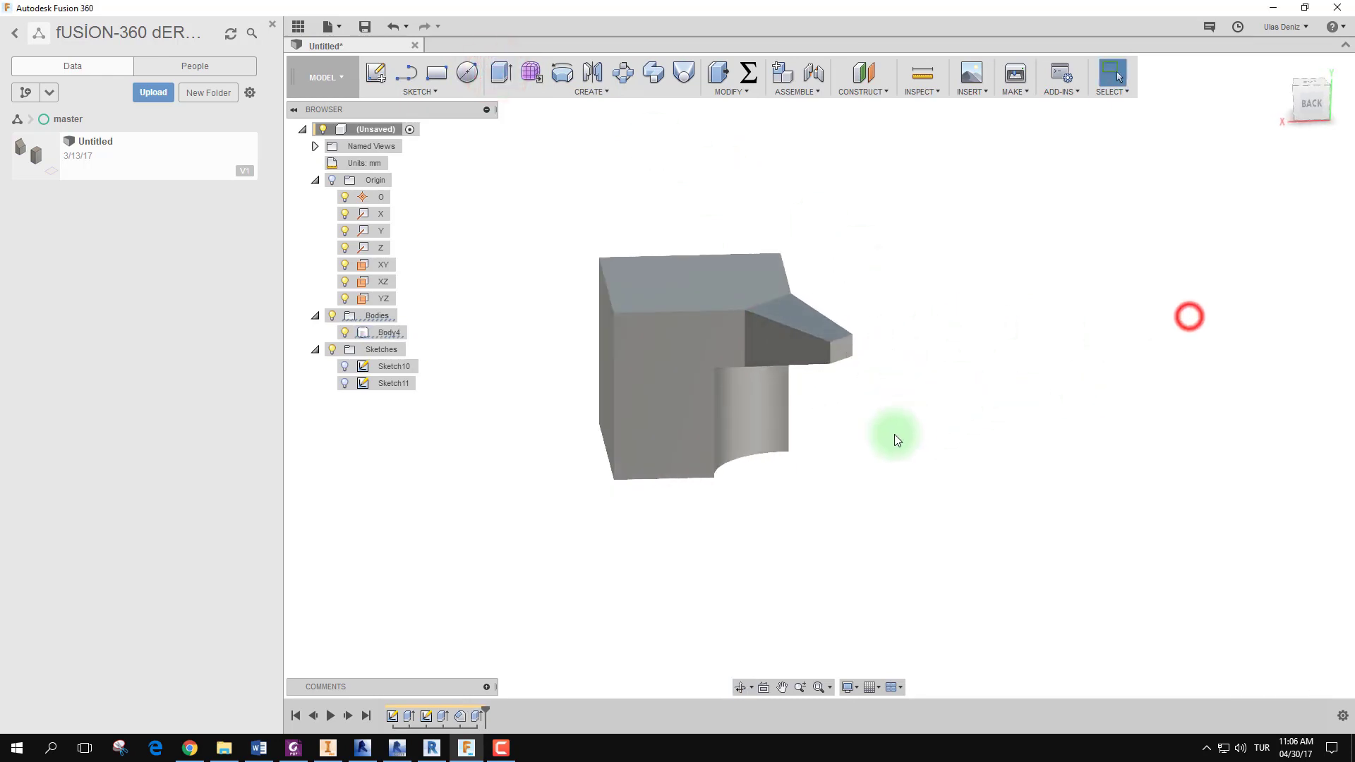
pyautogui.moveTo(895, 439)
pyautogui.keyDown('shift'); pyautogui.mouseDown(button='middle')
pyautogui.moveTo(710, 420)
pyautogui.moveTo(928, 422)
pyautogui.moveTo(844, 303)
pyautogui.moveTo(877, 317)
pyautogui.moveTo(852, 286)
pyautogui.moveTo(861, 235)
pyautogui.moveTo(856, 256)
pyautogui.mouseUp(button='middle'); pyautogui.keyUp('shift')
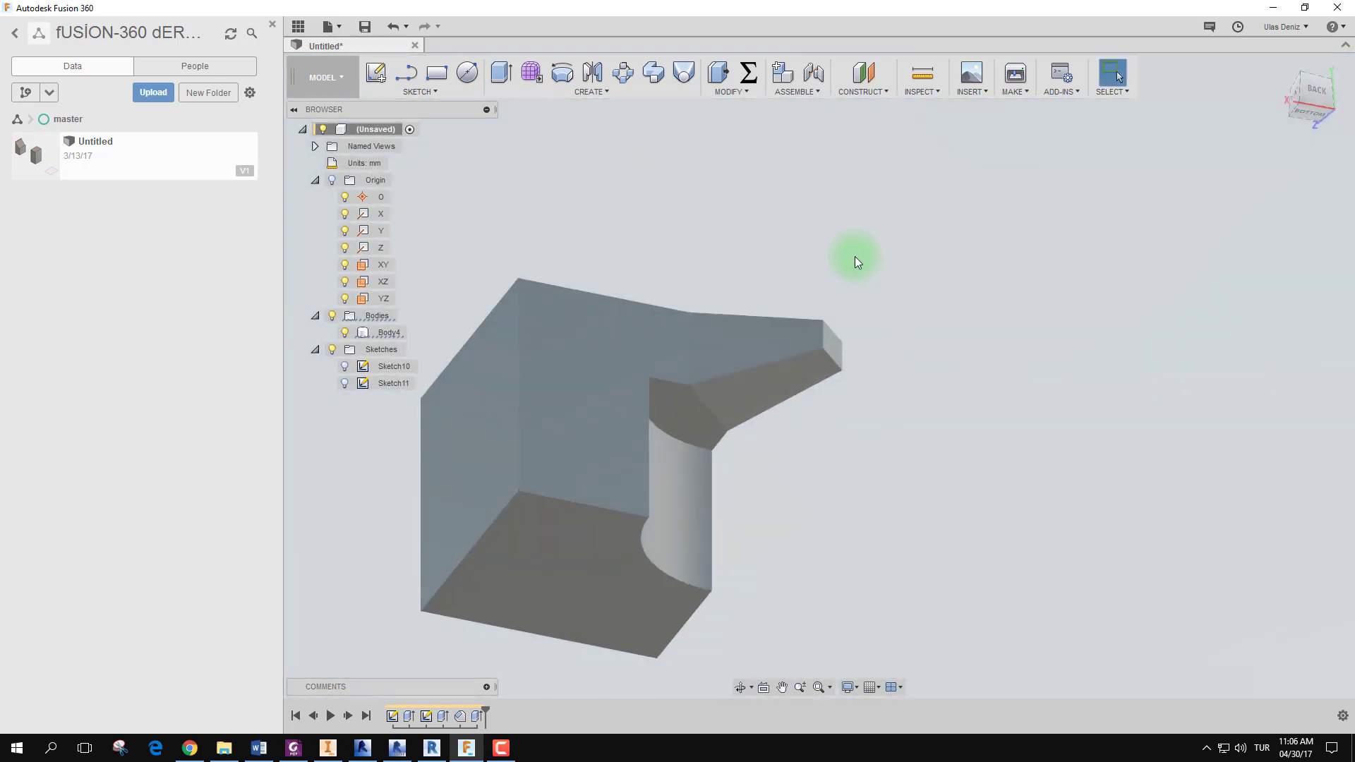
# Extrude the narrow top face and review Start (Profile Plane) and Extent (Distance) options.
pyautogui.click(501, 72)
pyautogui.click(815, 364)
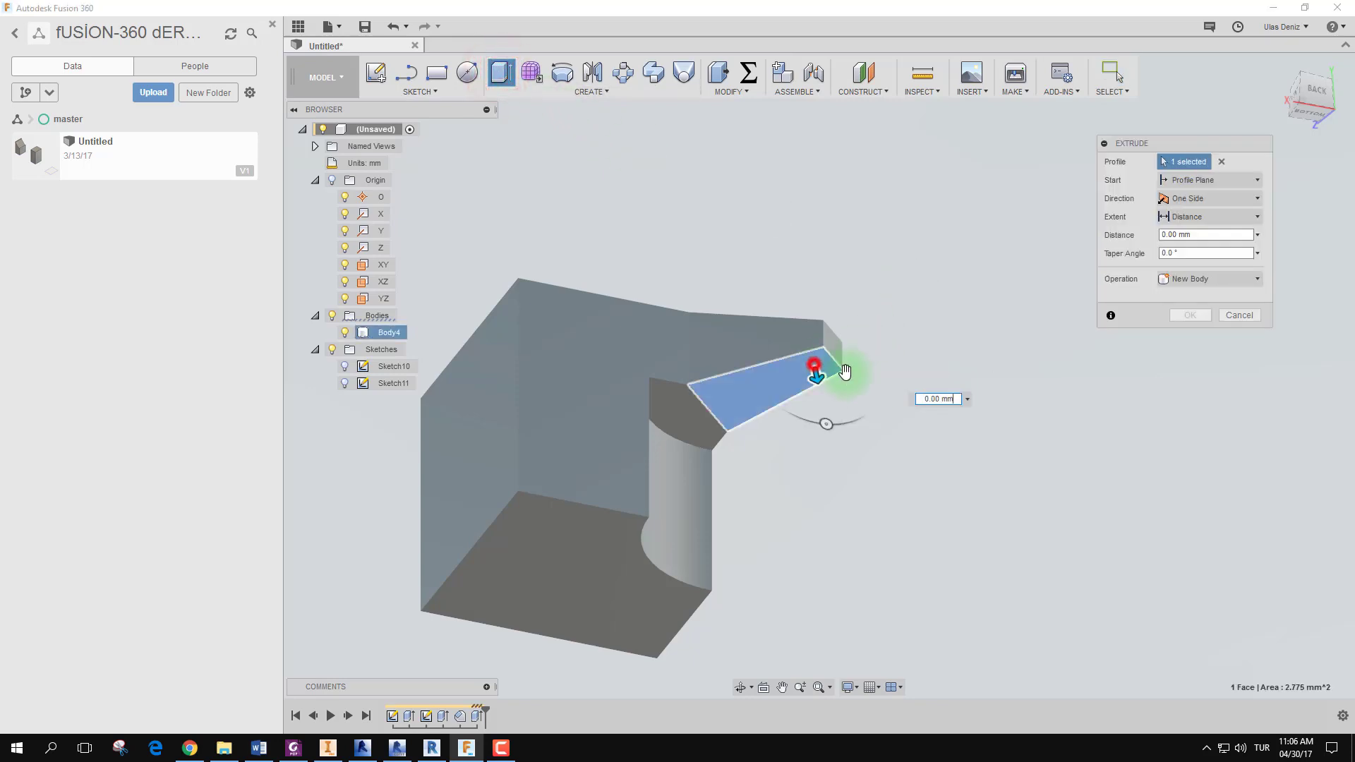
pyautogui.keyDown('shift'); pyautogui.moveTo(1047, 451); pyautogui.dragTo(1068, 477, button='middle'); pyautogui.keyUp('shift')
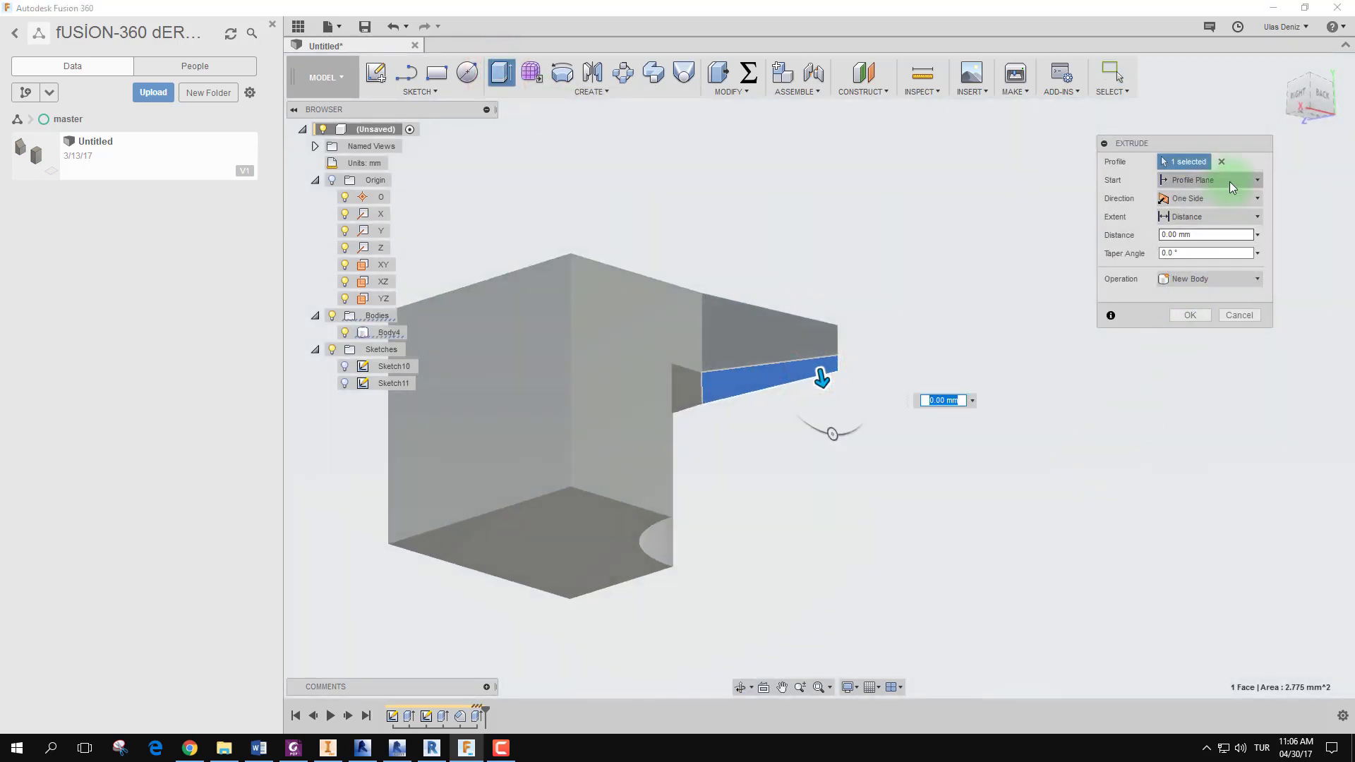
pyautogui.click(1248, 185)
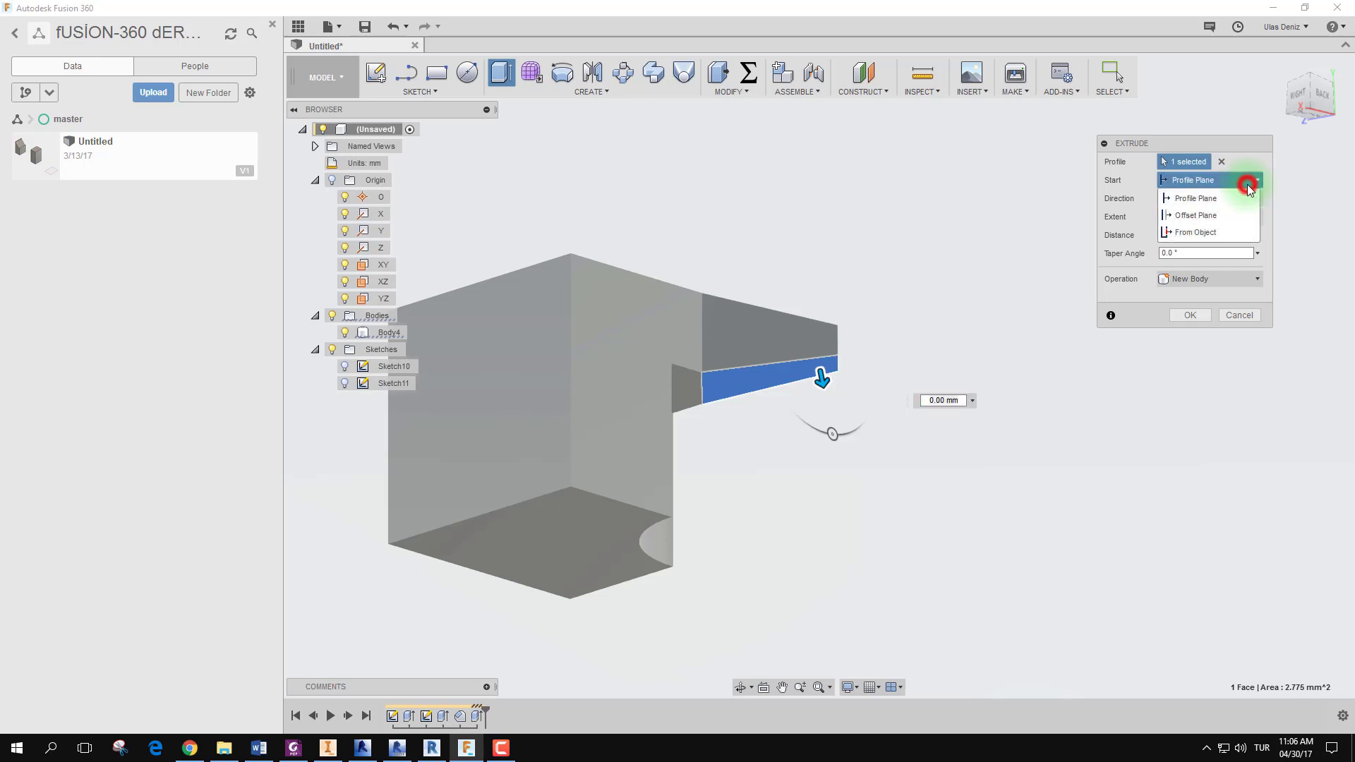
pyautogui.click(1210, 180)
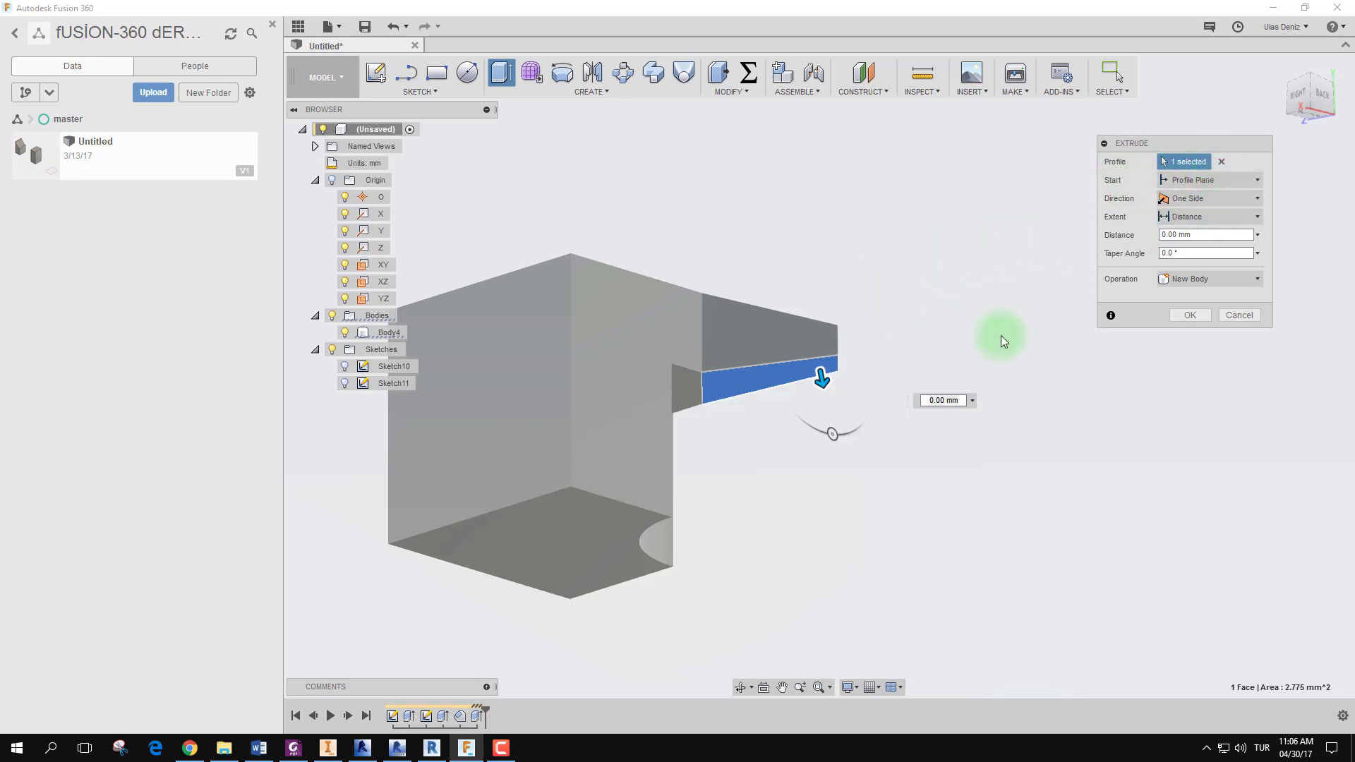
pyautogui.click(1232, 217)
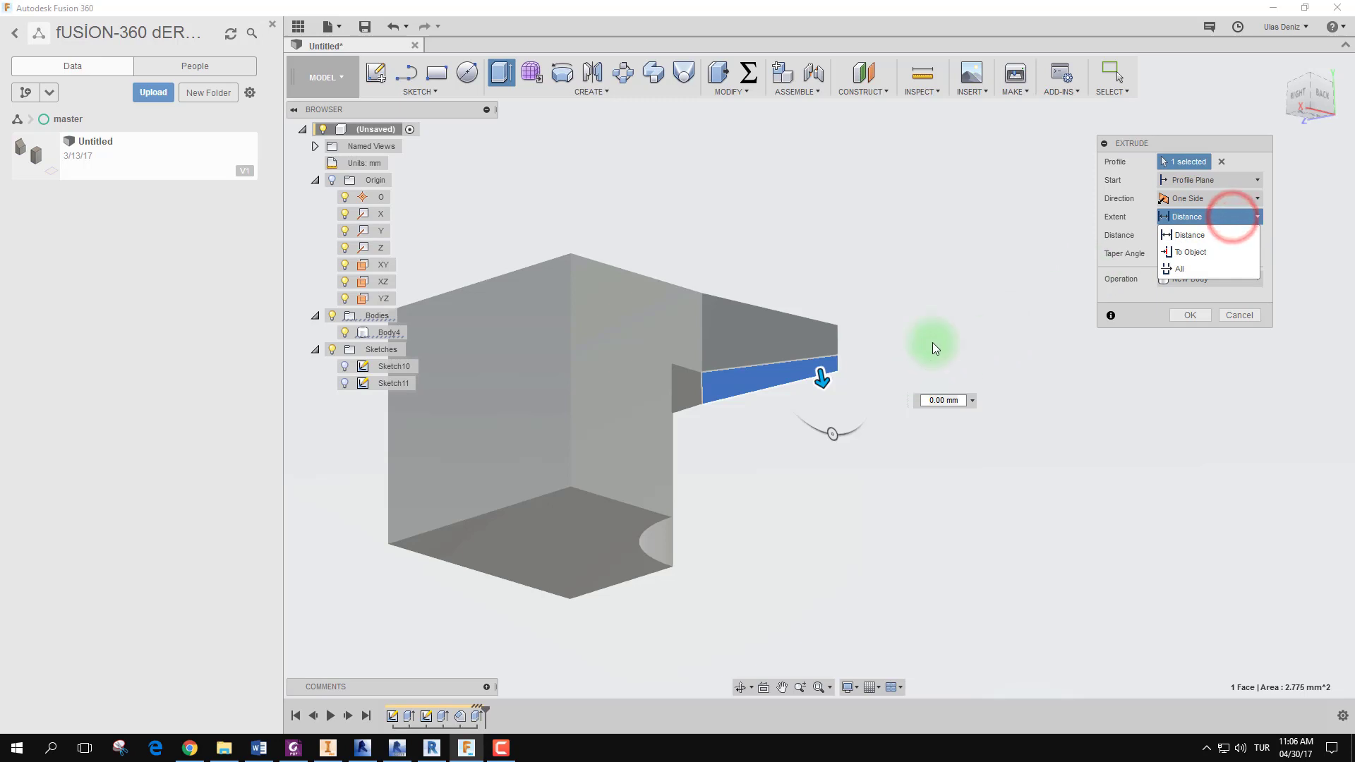
pyautogui.click(975, 328)
# Cancel the trial extrude and begin a new sketch.
pyautogui.click(1239, 315)
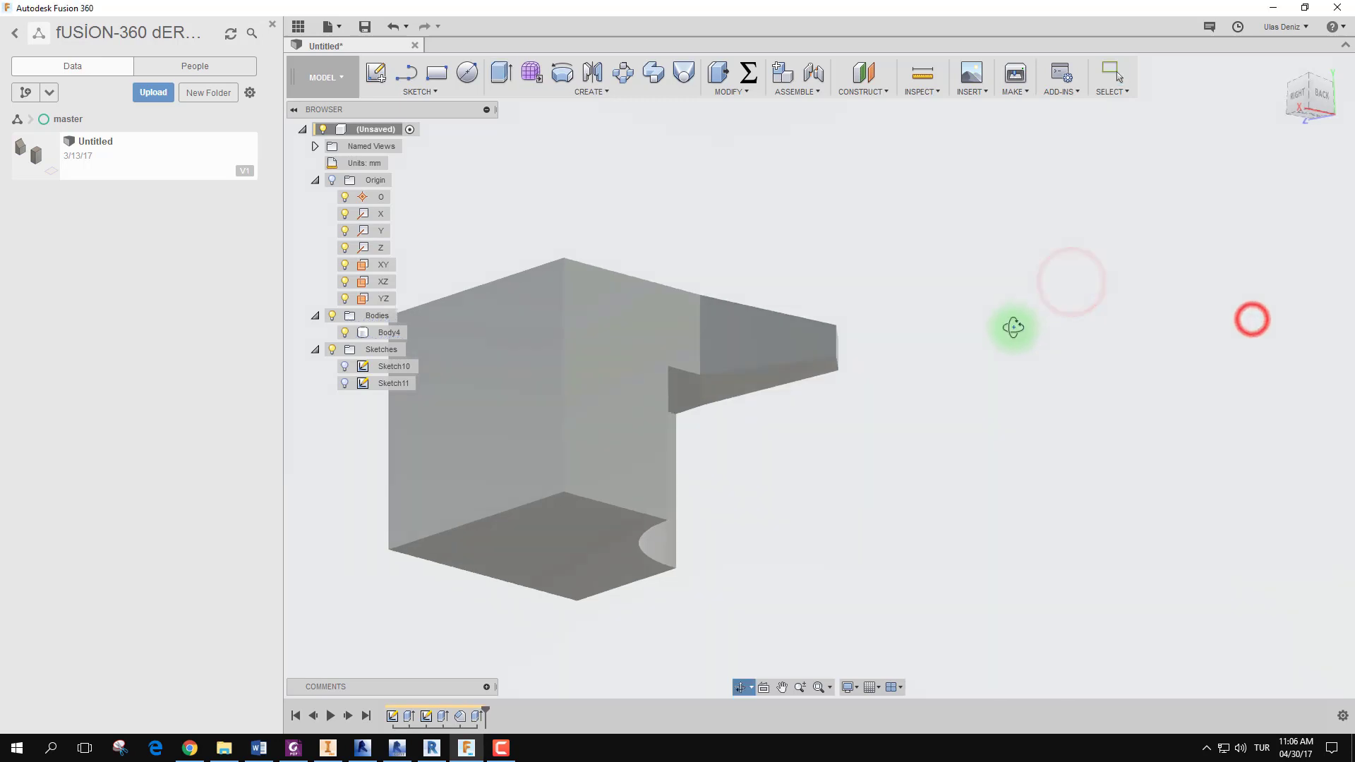
pyautogui.moveTo(1014, 324)
pyautogui.keyDown('shift'); pyautogui.mouseDown(button='middle')
pyautogui.moveTo(1030, 427)
pyautogui.moveTo(1100, 401)
pyautogui.mouseUp(button='middle'); pyautogui.keyUp('shift')
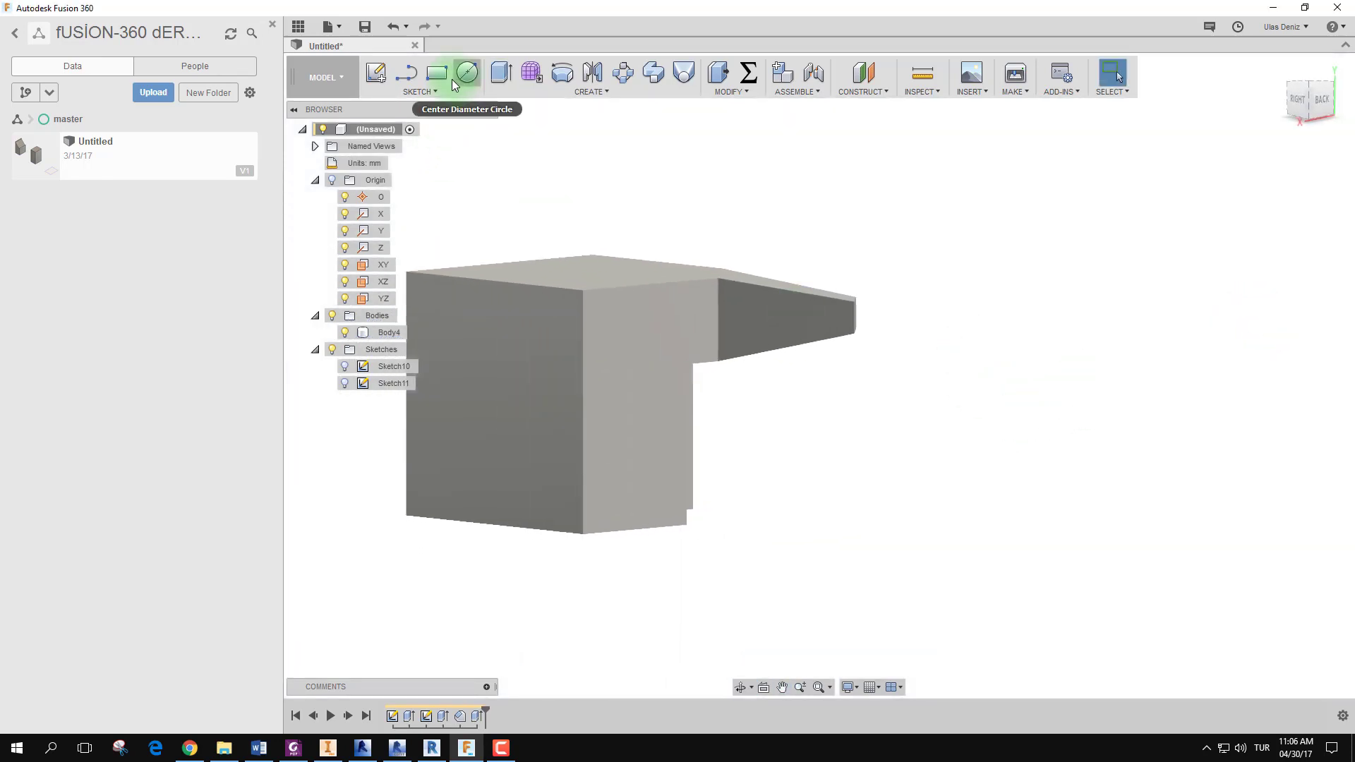
pyautogui.click(471, 75)
pyautogui.moveTo(1074, 263)
pyautogui.keyDown('shift'); pyautogui.mouseDown(button='middle')
pyautogui.moveTo(1037, 293)
pyautogui.moveTo(913, 301)
pyautogui.moveTo(998, 363)
pyautogui.mouseUp(button='middle'); pyautogui.keyUp('shift')
# Draw a two-point rectangle on the XY plane beside the body and finish the sketch.
pyautogui.click(741, 489)
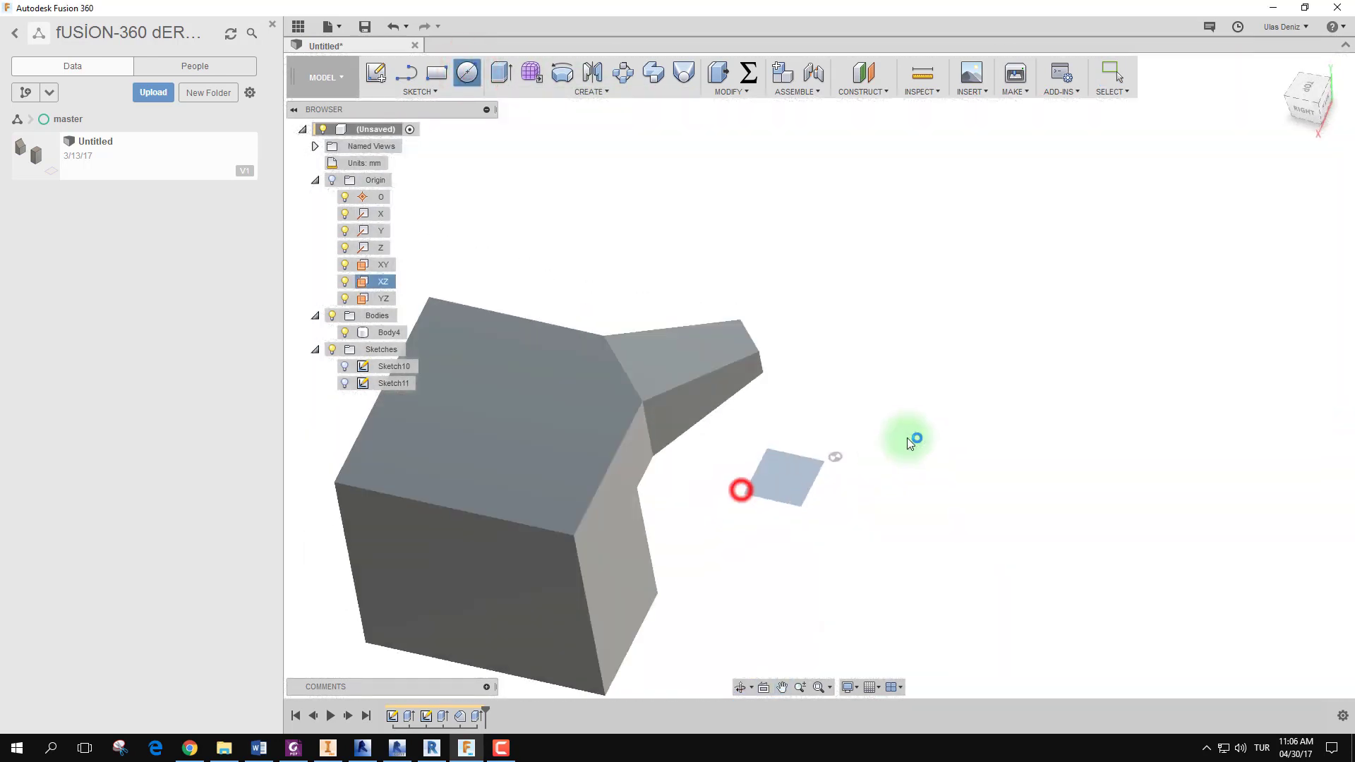
pyautogui.click(442, 67)
pyautogui.moveTo(810, 256); pyautogui.dragTo(897, 332, button='middle')
pyautogui.click(732, 244)
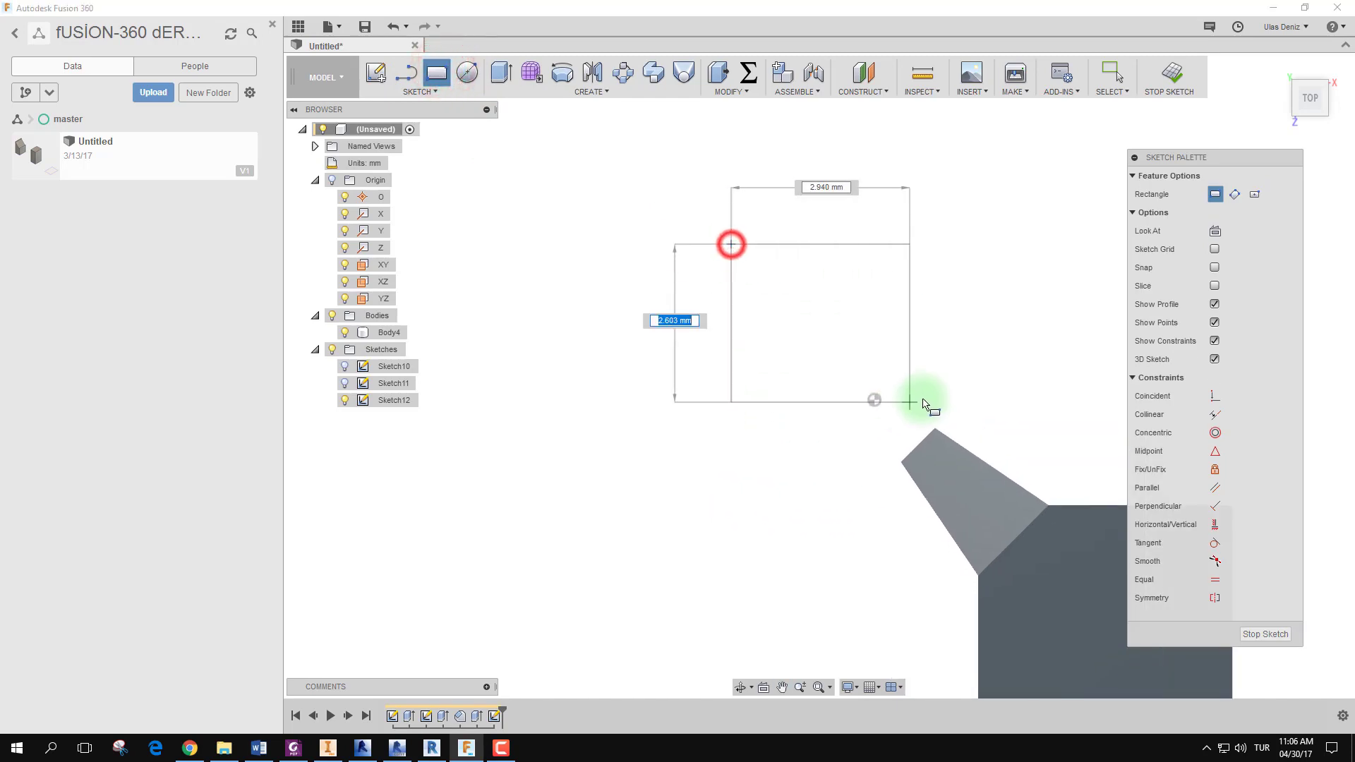
pyautogui.click(975, 386)
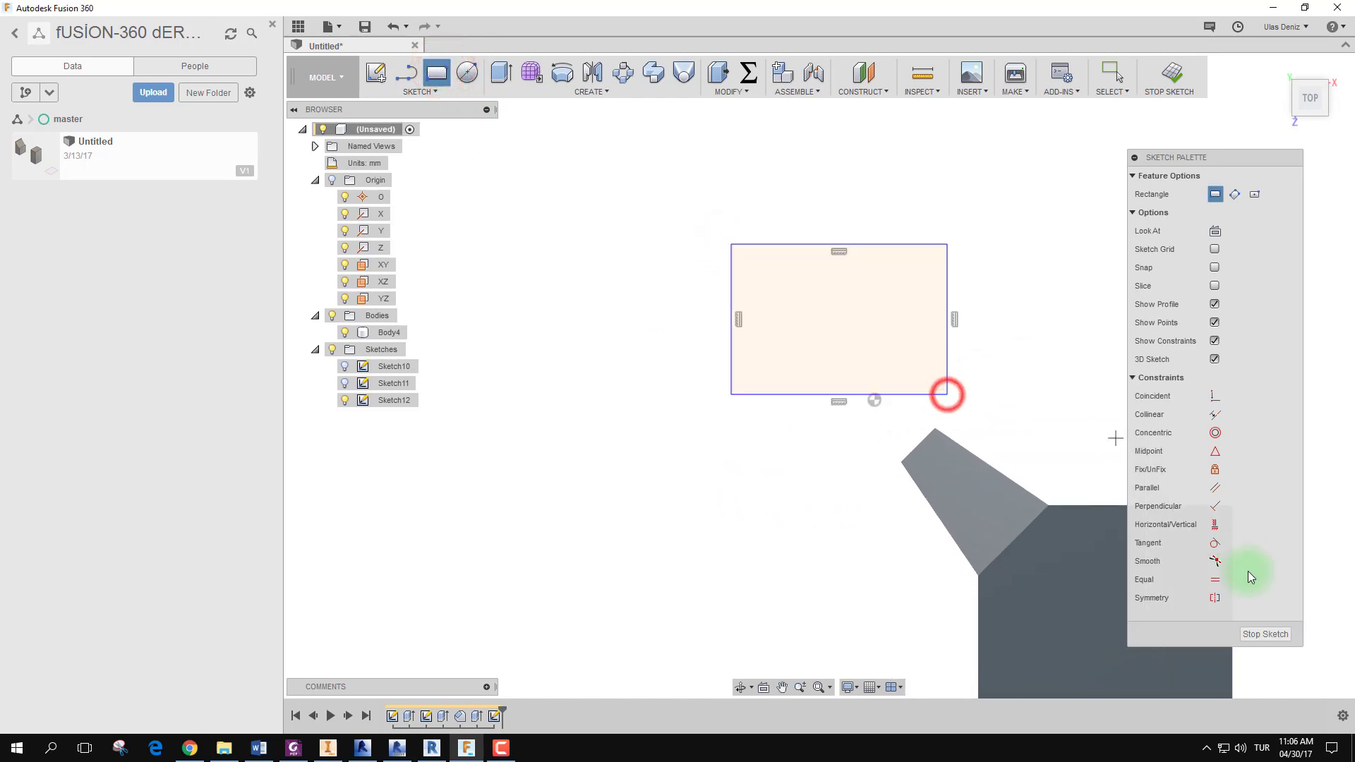
pyautogui.click(1261, 633)
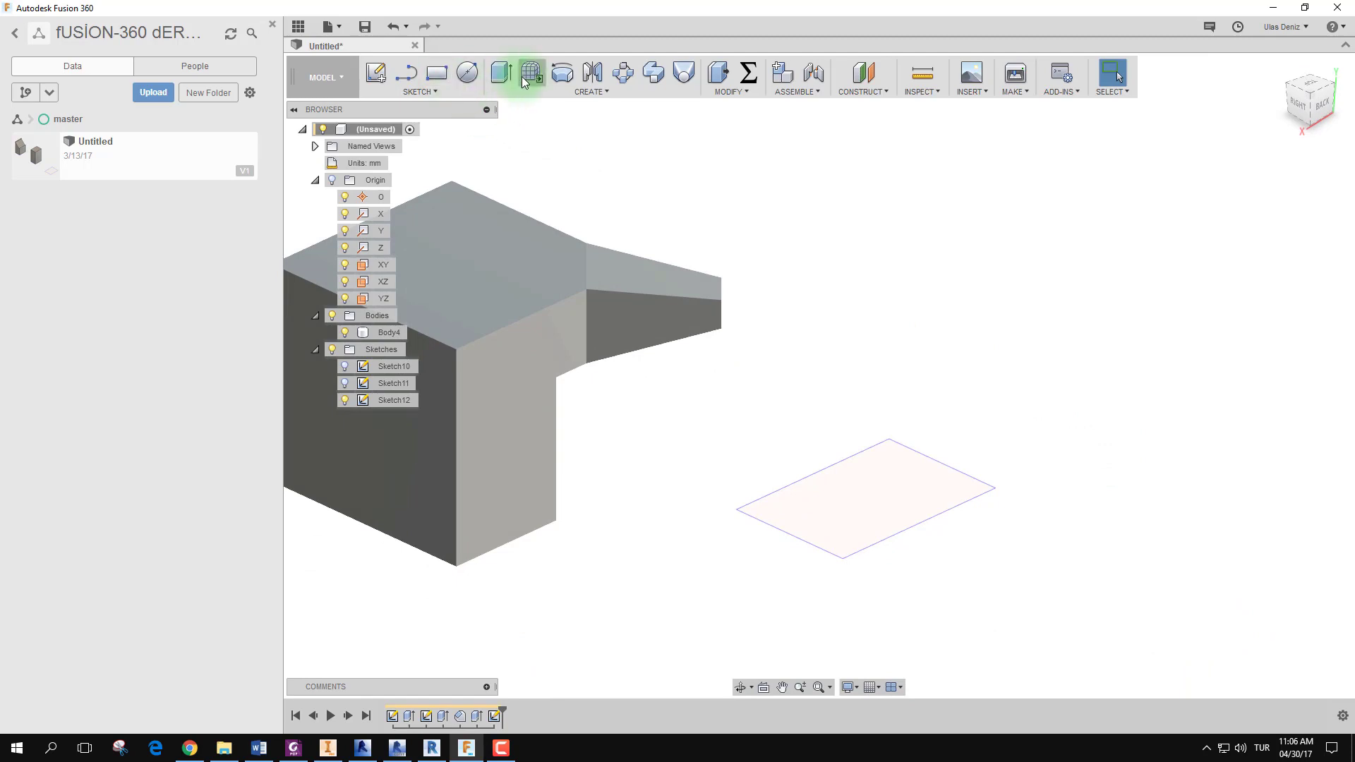
pyautogui.click(501, 72)
# Extrude the rectangle profile into a 2.136 mm tall block preview.
pyautogui.click(907, 502)
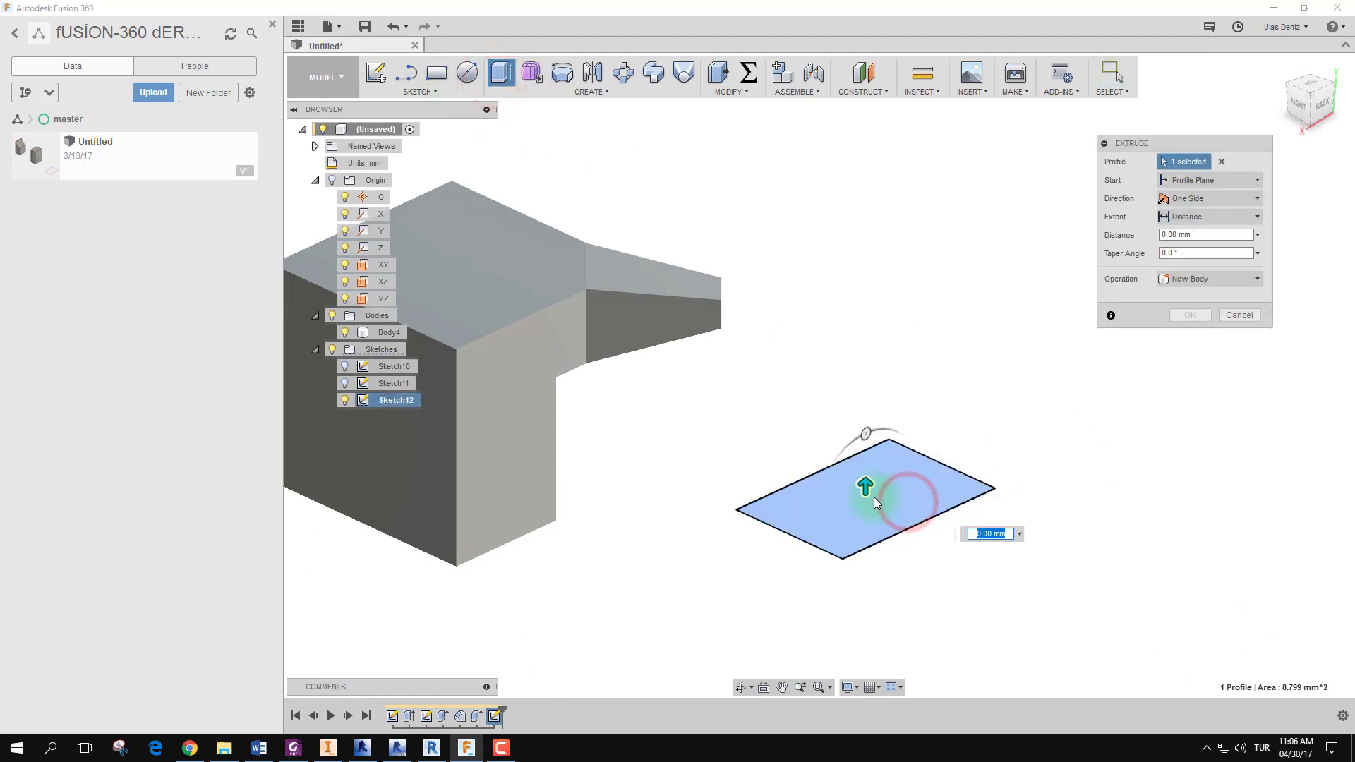
pyautogui.moveTo(873, 498); pyautogui.dragTo(875, 371)
pyautogui.keyDown('shift'); pyautogui.moveTo(1037, 321); pyautogui.dragTo(1173, 294, button='middle'); pyautogui.keyUp('shift')
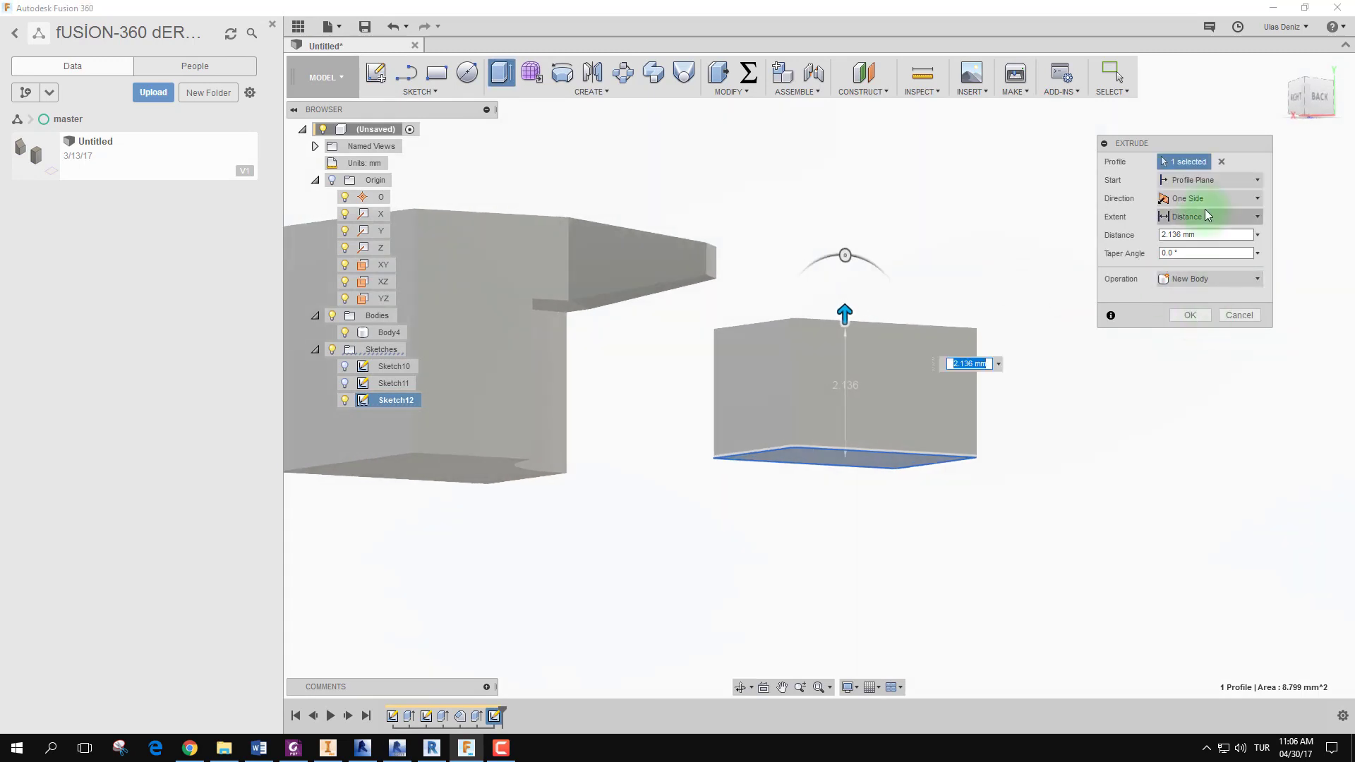
pyautogui.click(1226, 180)
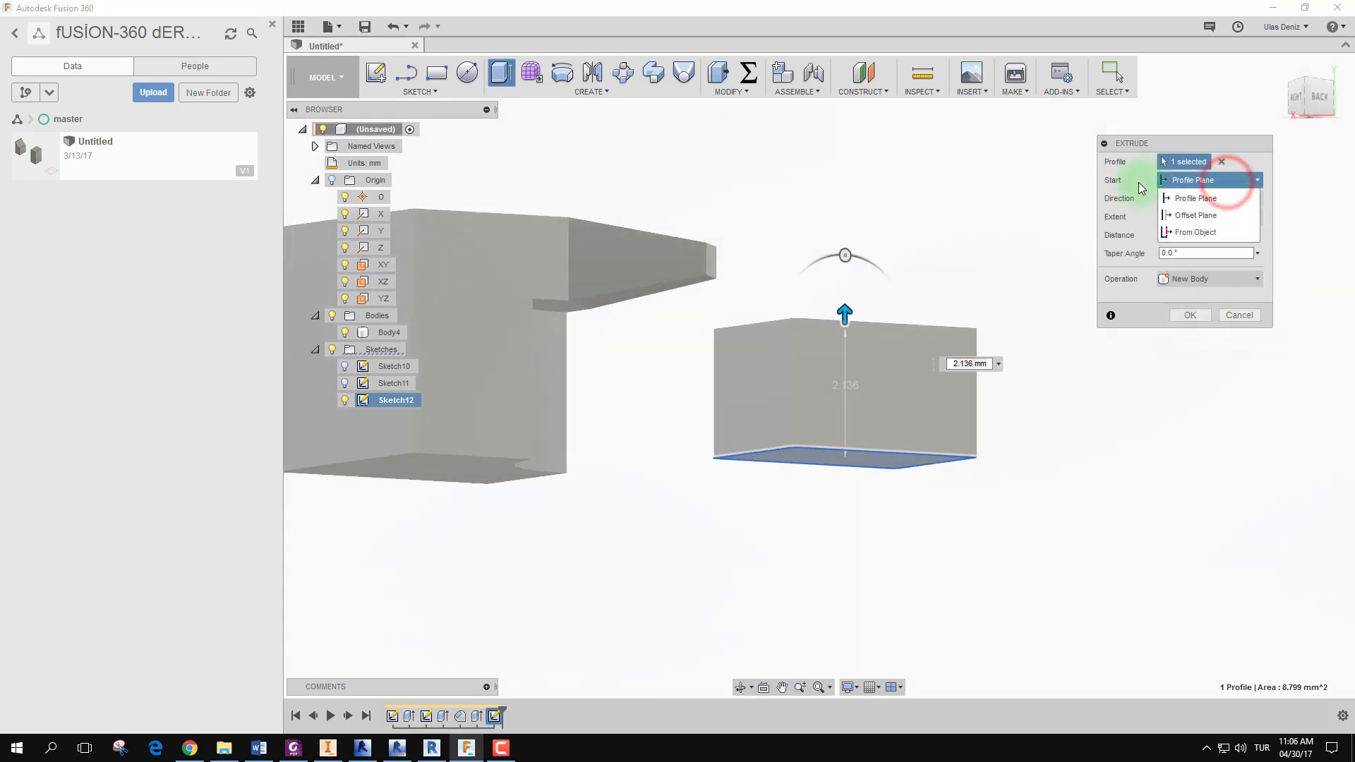
pyautogui.click(867, 455)
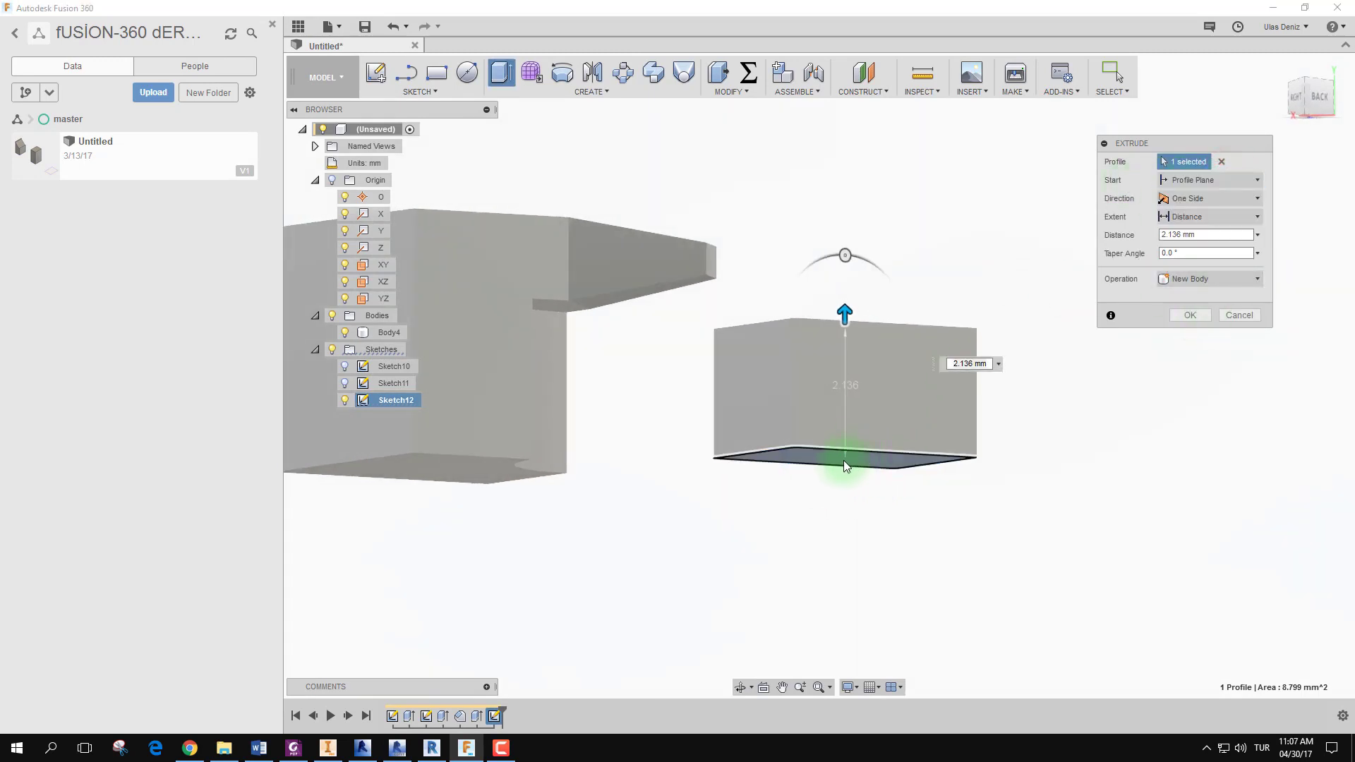
# Start the extrusion from an Offset Plane 3 mm above the sketch.
pyautogui.click(1221, 182)
pyautogui.click(1223, 214)
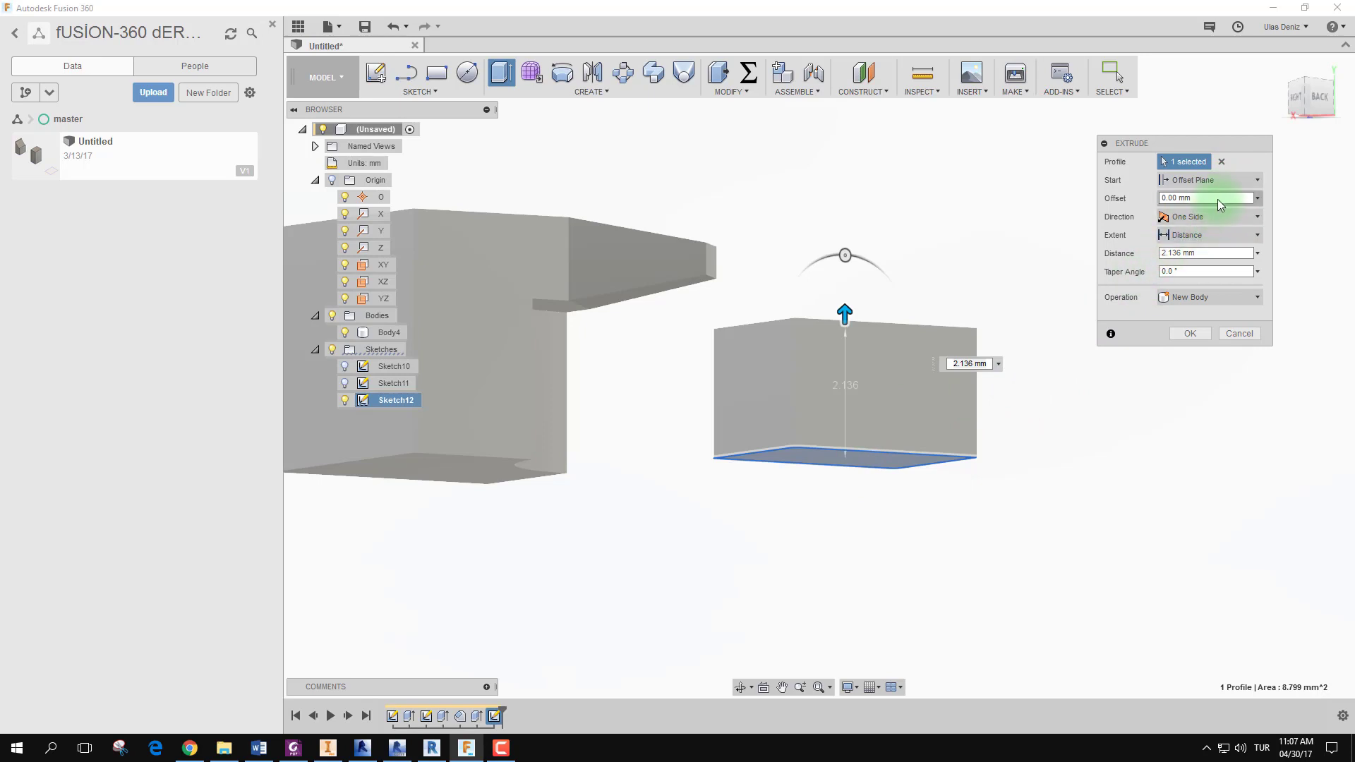
pyautogui.click(1214, 197)
pyautogui.write('10')
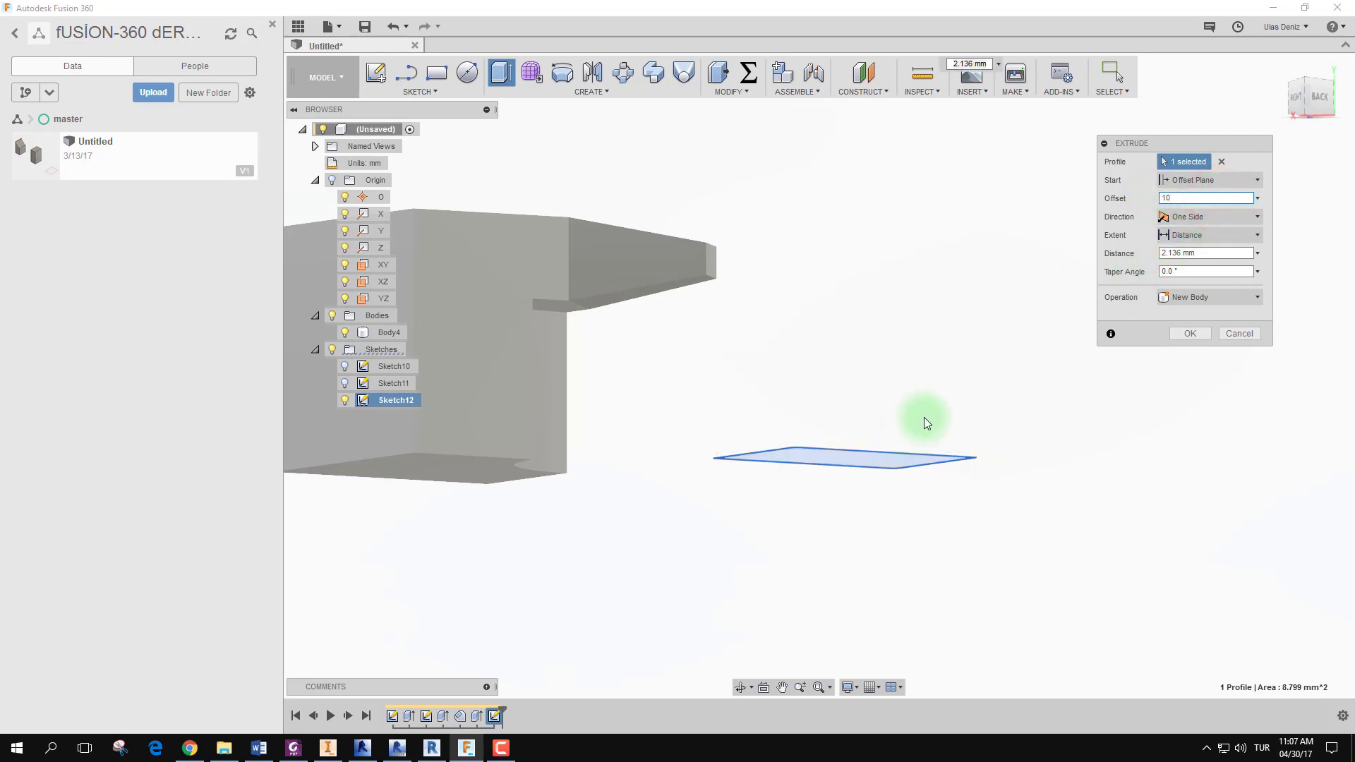
pyautogui.moveTo(1200, 199); pyautogui.dragTo(1160, 198)
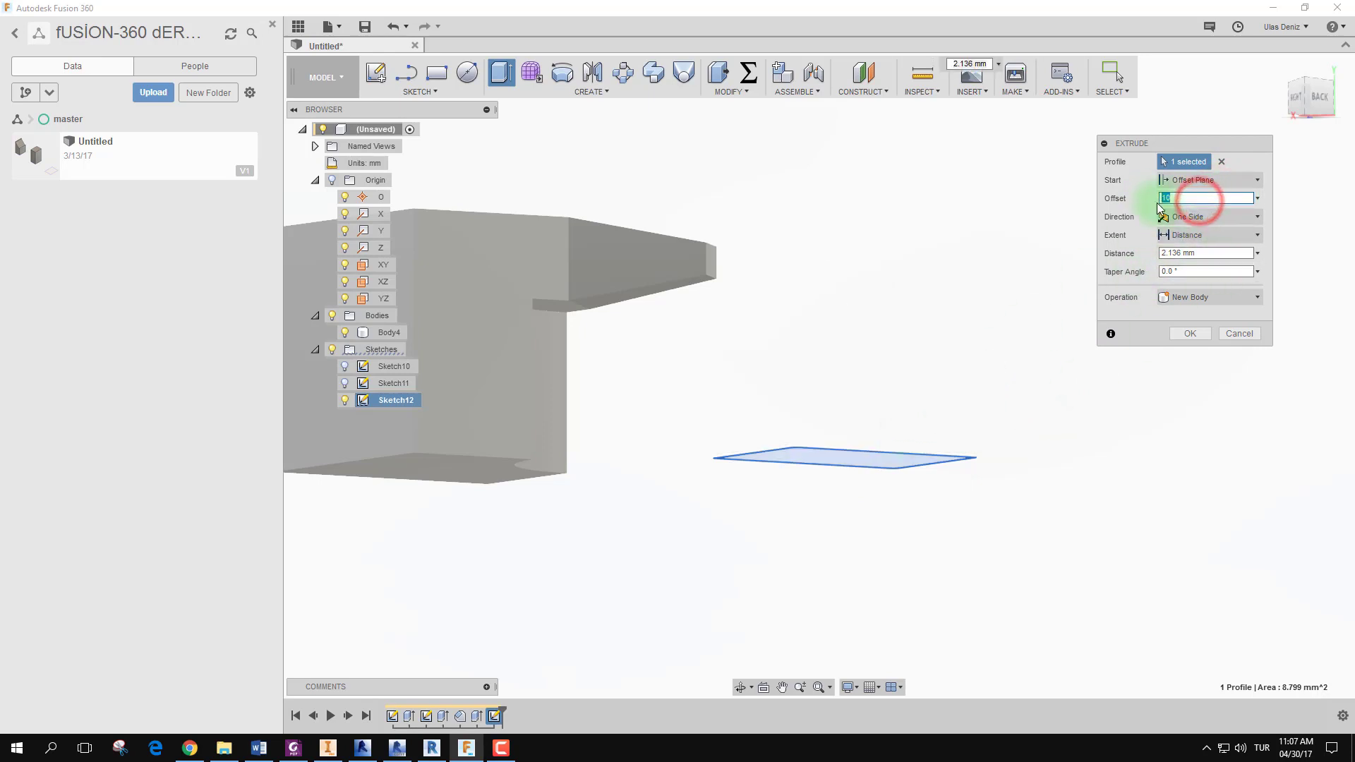
pyautogui.write('3')
pyautogui.moveTo(916, 405)
pyautogui.keyDown('shift'); pyautogui.mouseDown(button='middle')
pyautogui.moveTo(968, 412)
pyautogui.moveTo(972, 385)
pyautogui.moveTo(975, 497)
pyautogui.mouseUp(button='middle'); pyautogui.keyUp('shift')
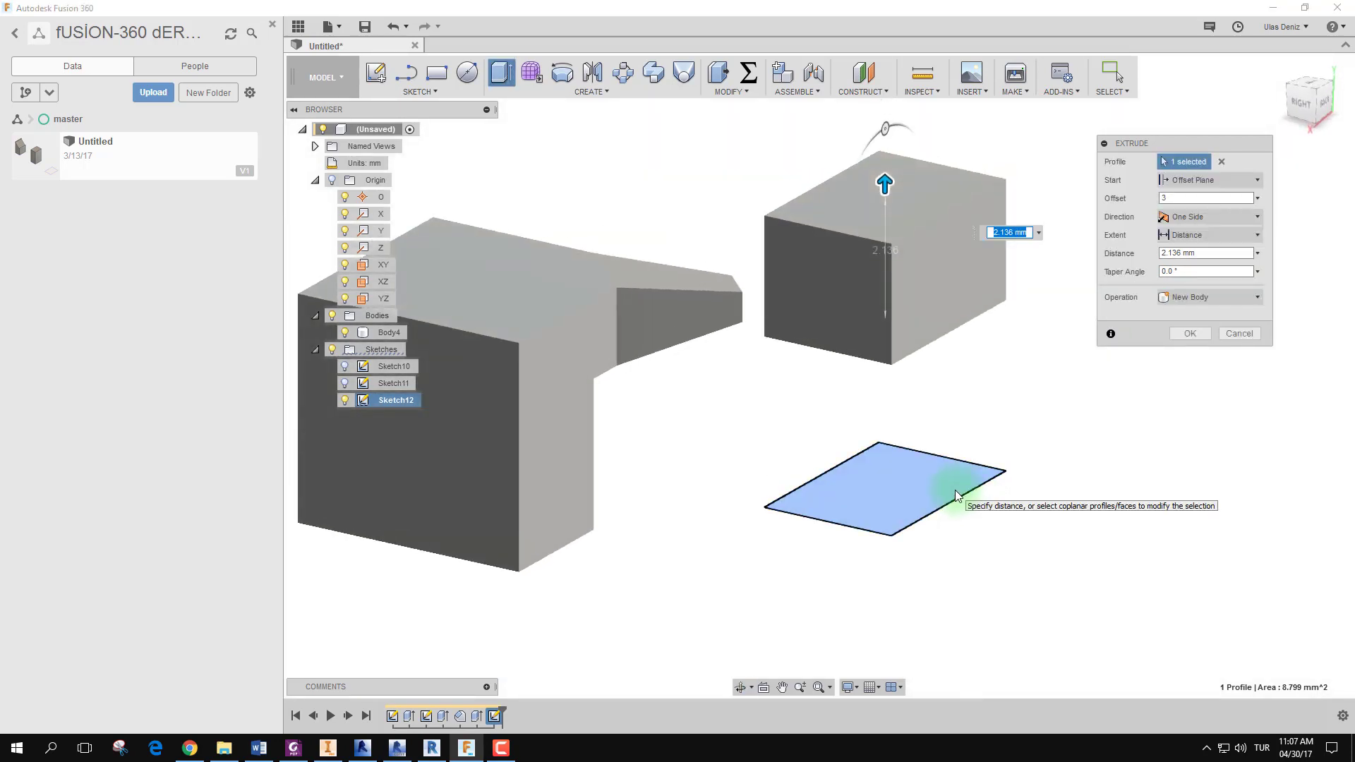
pyautogui.keyDown('shift'); pyautogui.moveTo(975, 339); pyautogui.dragTo(1006, 303, button='middle'); pyautogui.keyUp('shift')
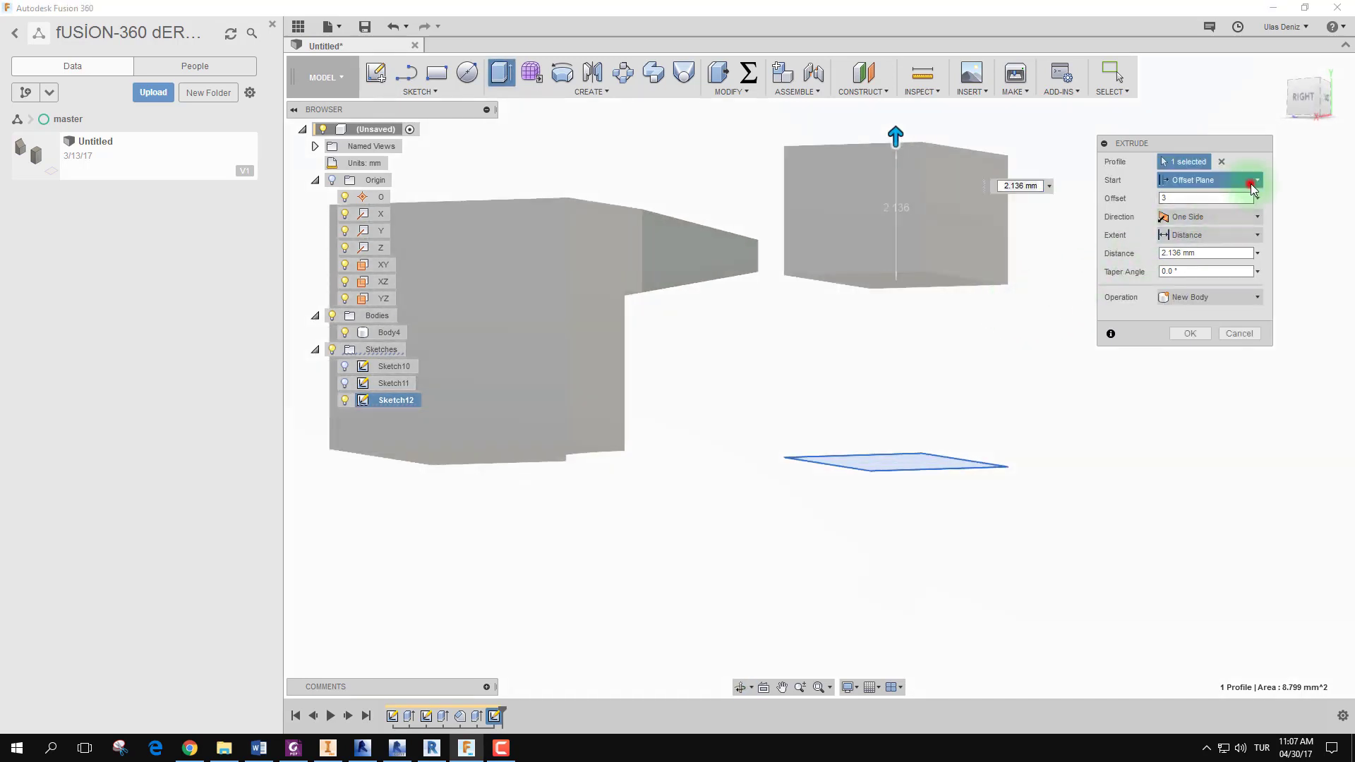
pyautogui.click(1248, 181)
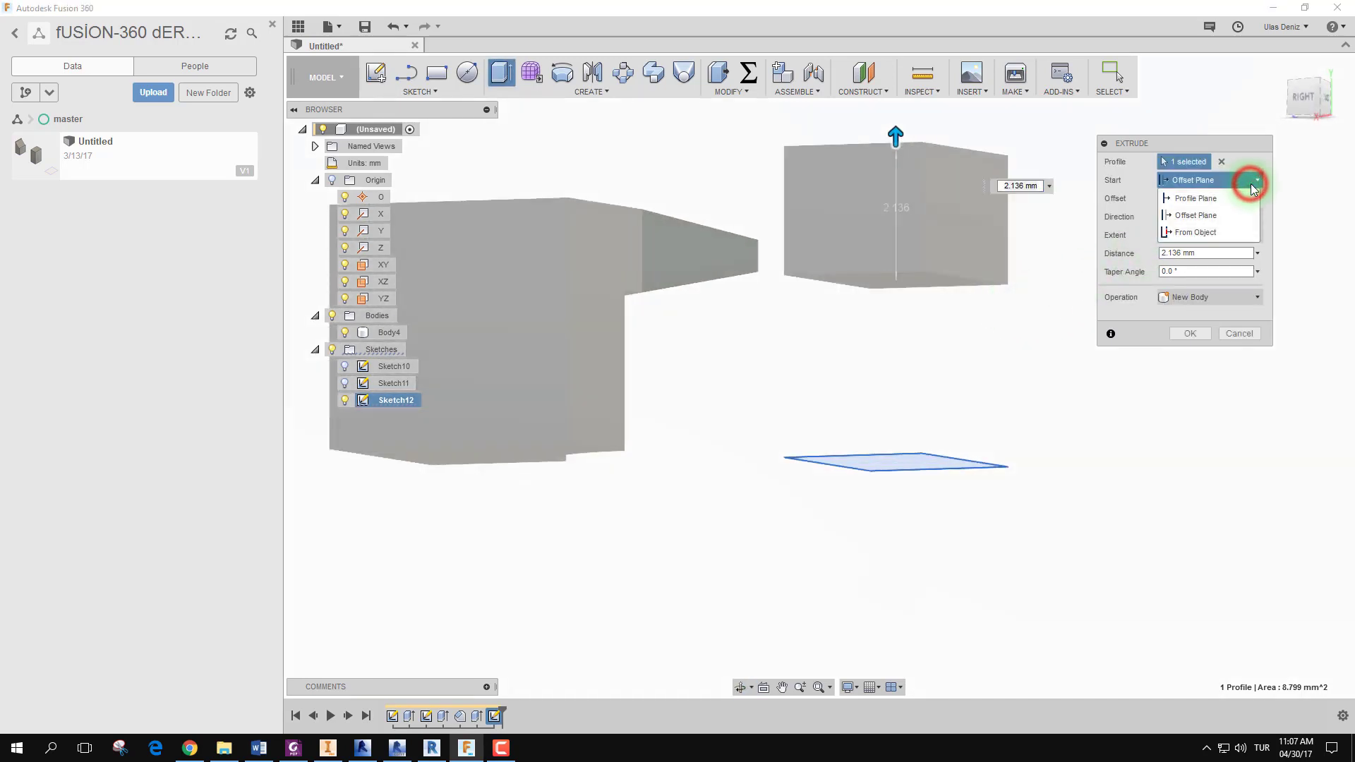
# Set the extrude Start to From Object, using the slanted connecting face as the start.
pyautogui.click(1221, 233)
pyautogui.moveTo(1037, 339)
pyautogui.keyDown('shift'); pyautogui.mouseDown(button='middle')
pyautogui.moveTo(992, 327)
pyautogui.moveTo(672, 387)
pyautogui.mouseUp(button='middle'); pyautogui.keyUp('shift')
pyautogui.click(570, 326)
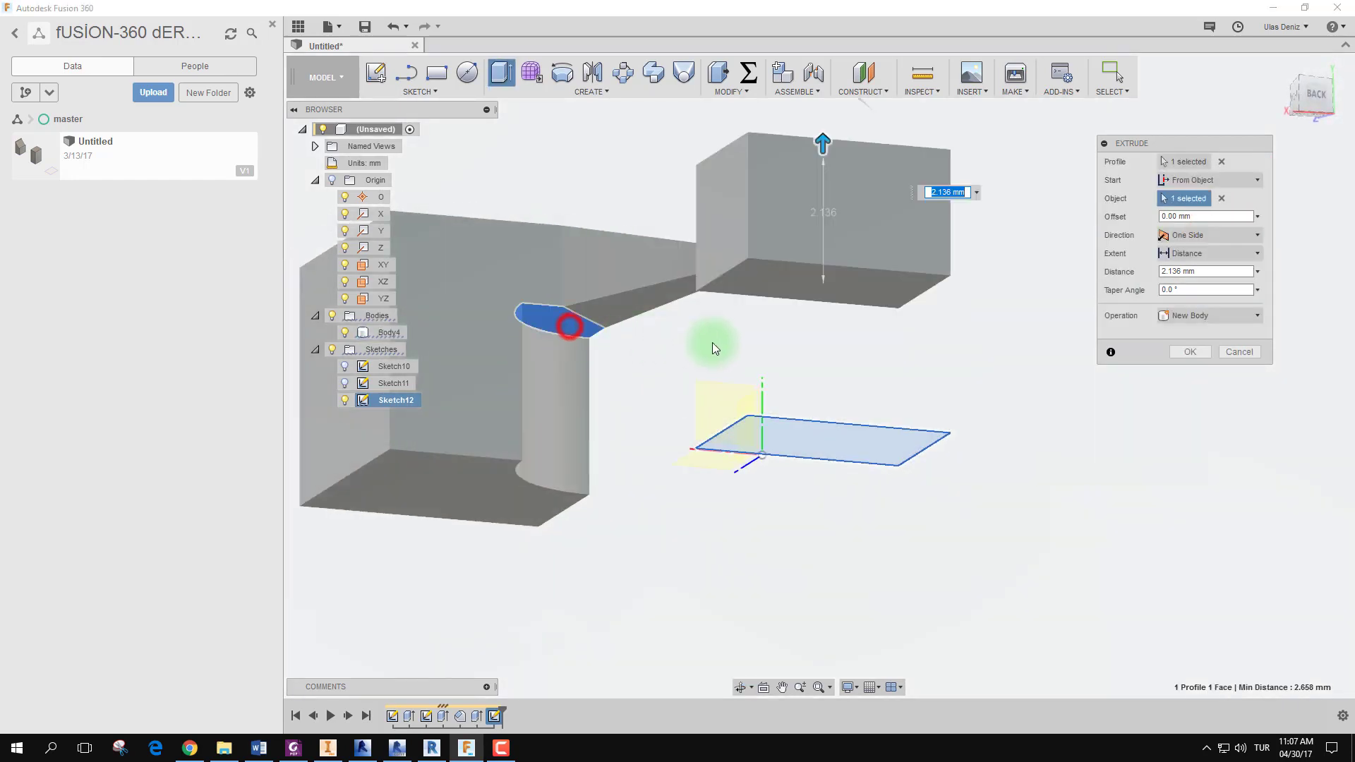
pyautogui.moveTo(713, 341)
pyautogui.keyDown('shift'); pyautogui.mouseDown(button='middle')
pyautogui.moveTo(859, 386)
pyautogui.moveTo(887, 364)
pyautogui.mouseUp(button='middle'); pyautogui.keyUp('shift')
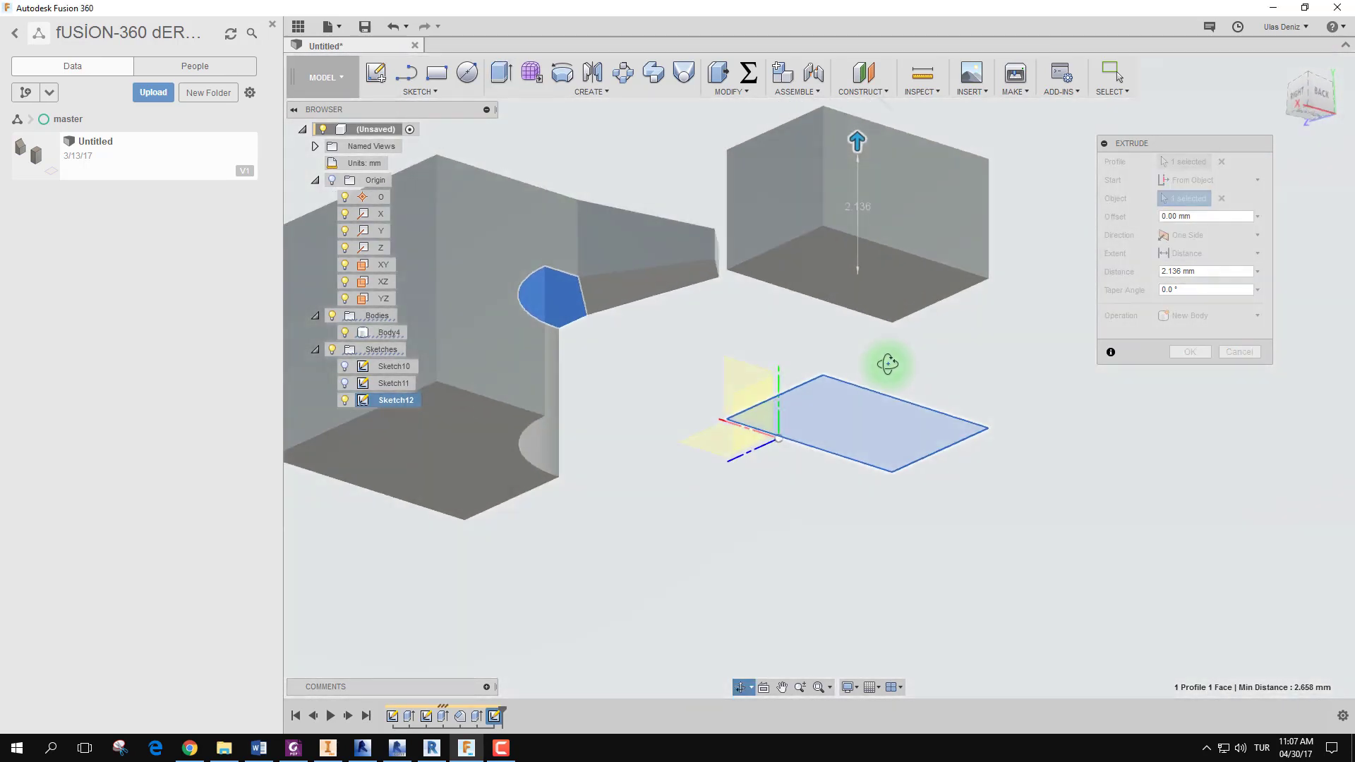
pyautogui.click(709, 268)
pyautogui.moveTo(816, 321)
pyautogui.keyDown('shift'); pyautogui.mouseDown(button='middle')
pyautogui.moveTo(875, 355)
pyautogui.moveTo(856, 336)
pyautogui.moveTo(804, 336)
pyautogui.moveTo(854, 296)
pyautogui.mouseUp(button='middle'); pyautogui.keyUp('shift')
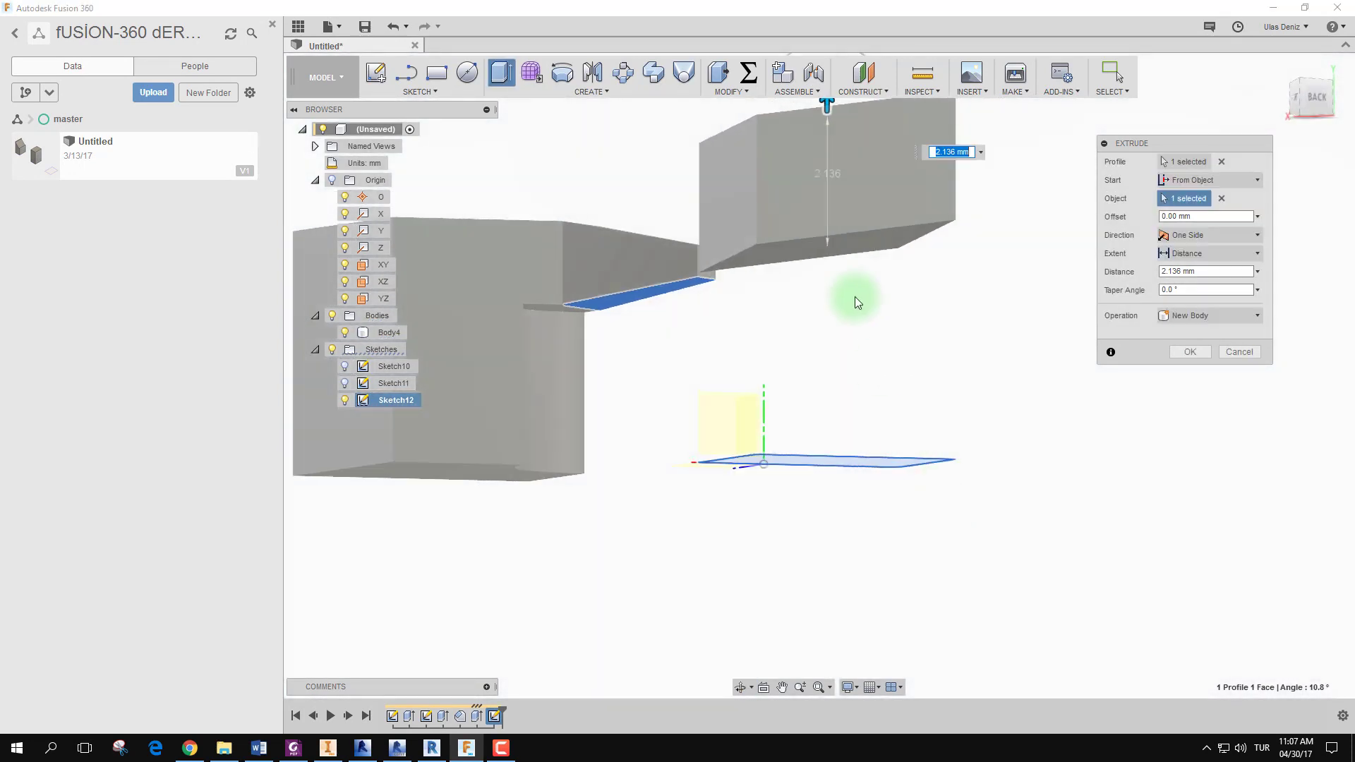
pyautogui.moveTo(727, 291)
pyautogui.keyDown('shift'); pyautogui.mouseDown(button='middle')
pyautogui.moveTo(696, 236)
pyautogui.moveTo(621, 235)
pyautogui.moveTo(553, 293)
pyautogui.moveTo(493, 290)
pyautogui.moveTo(553, 287)
pyautogui.moveTo(599, 311)
pyautogui.moveTo(585, 306)
pyautogui.mouseUp(button='middle'); pyautogui.keyUp('shift')
pyautogui.moveTo(610, 306)
pyautogui.mouseDown()
pyautogui.moveTo(793, 287)
pyautogui.moveTo(719, 276)
pyautogui.moveTo(753, 273)
pyautogui.moveTo(692, 299)
pyautogui.mouseUp()
pyautogui.click(566, 319)
pyautogui.keyDown('shift'); pyautogui.moveTo(786, 302); pyautogui.dragTo(707, 315, button='middle'); pyautogui.keyUp('shift')
pyautogui.click(659, 310)
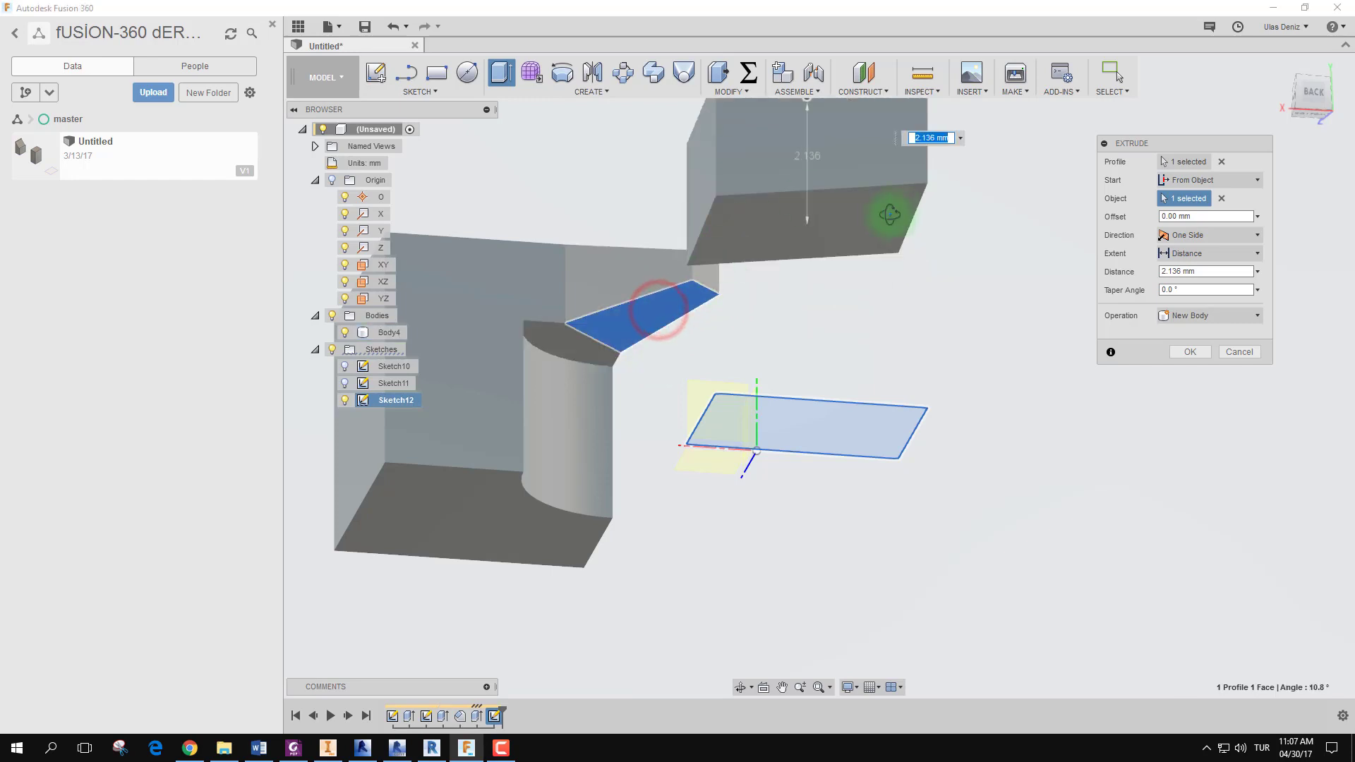
# Check the 2.136 mm preview from the top and from an edge-on side view.
pyautogui.moveTo(886, 212)
pyautogui.keyDown('shift'); pyautogui.mouseDown(button='middle')
pyautogui.moveTo(853, 226)
pyautogui.moveTo(841, 282)
pyautogui.moveTo(875, 395)
pyautogui.moveTo(1074, 226)
pyautogui.mouseUp(button='middle'); pyautogui.keyUp('shift')
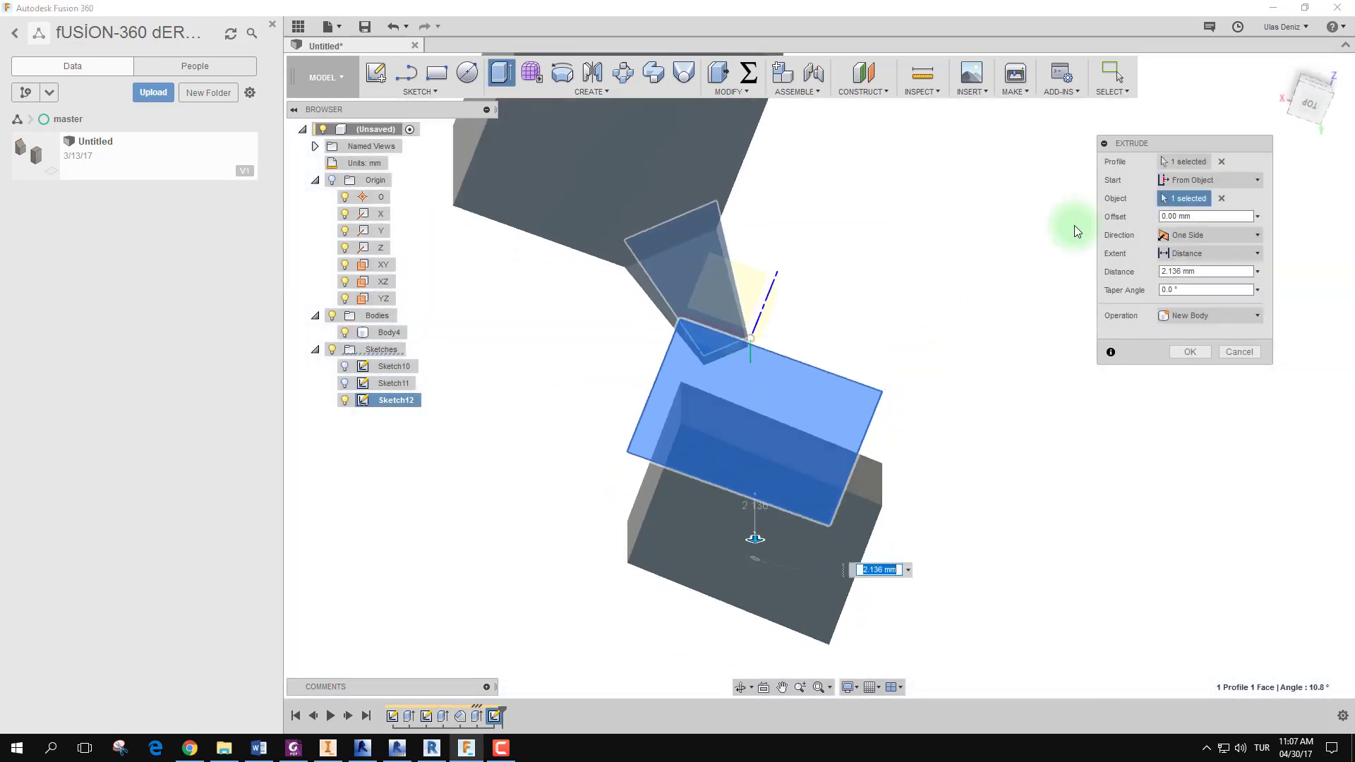
pyautogui.click(1314, 108)
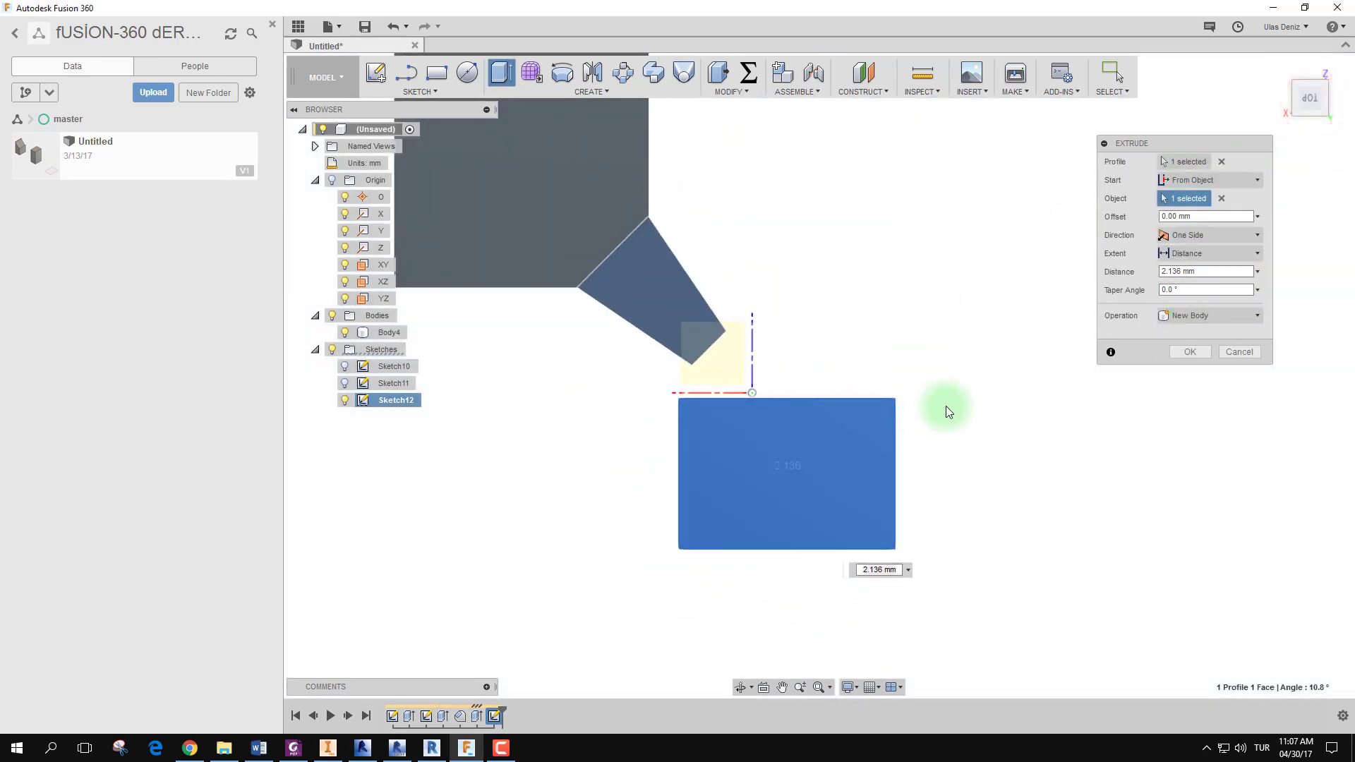
pyautogui.moveTo(1003, 417)
pyautogui.keyDown('shift'); pyautogui.mouseDown(button='middle')
pyautogui.moveTo(985, 393)
pyautogui.moveTo(1100, 280)
pyautogui.mouseUp(button='middle'); pyautogui.keyUp('shift')
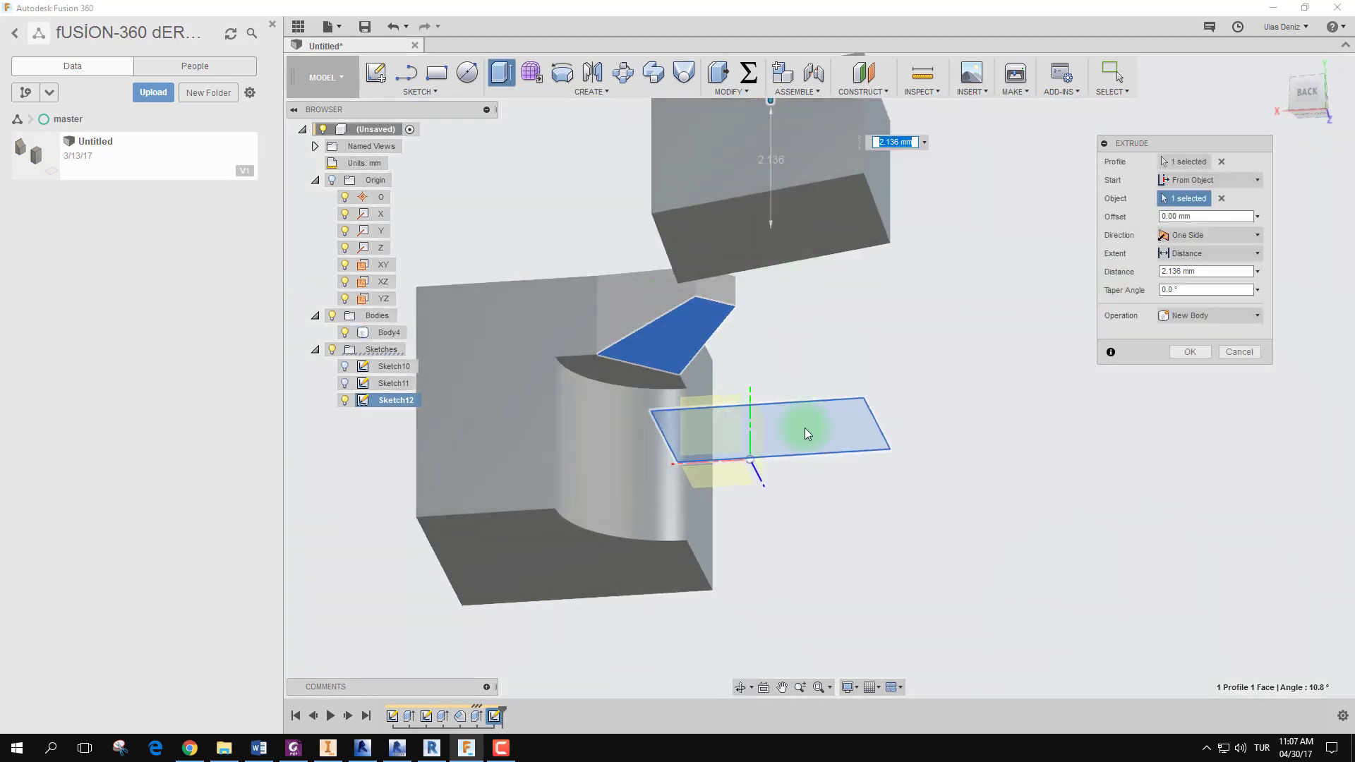
pyautogui.moveTo(896, 344)
pyautogui.keyDown('shift'); pyautogui.mouseDown(button='middle')
pyautogui.moveTo(928, 366)
pyautogui.moveTo(1315, 365)
pyautogui.mouseUp(button='middle'); pyautogui.keyUp('shift')
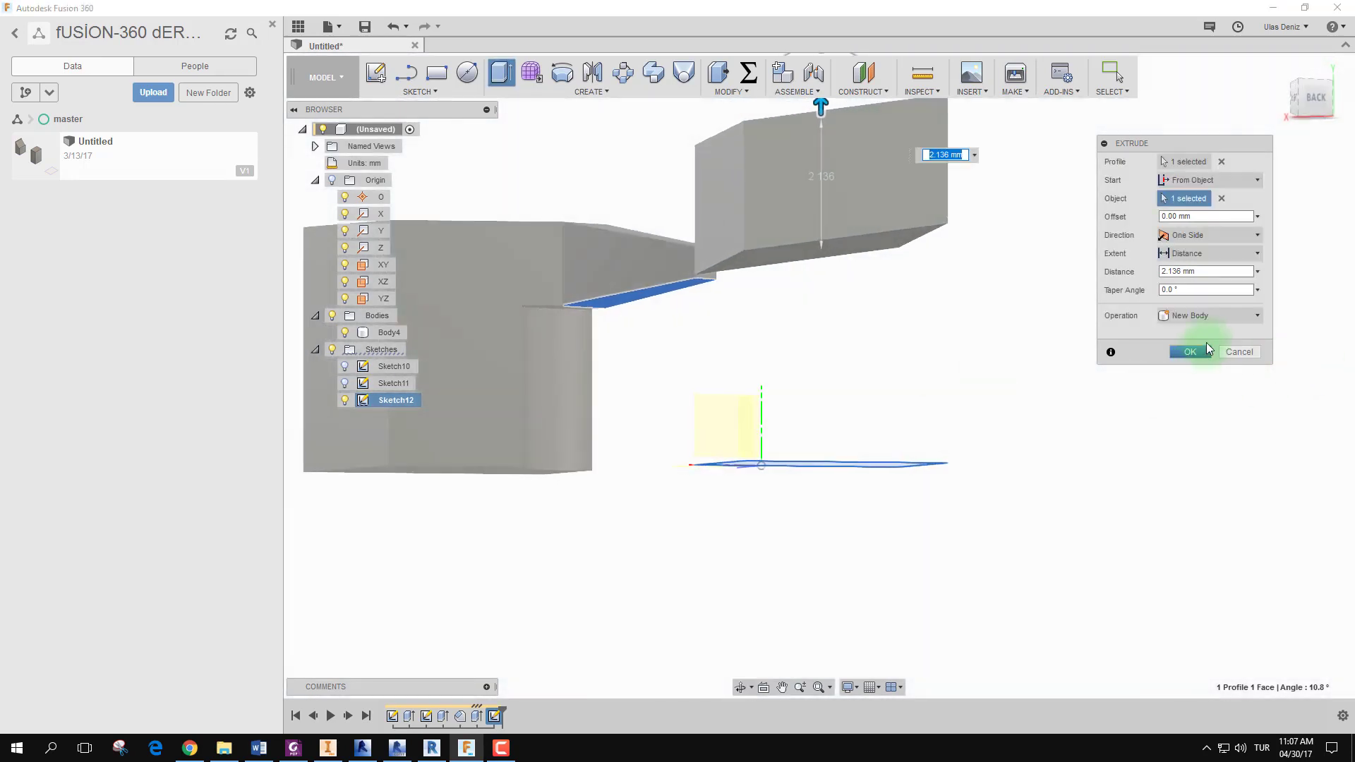
pyautogui.click(1242, 182)
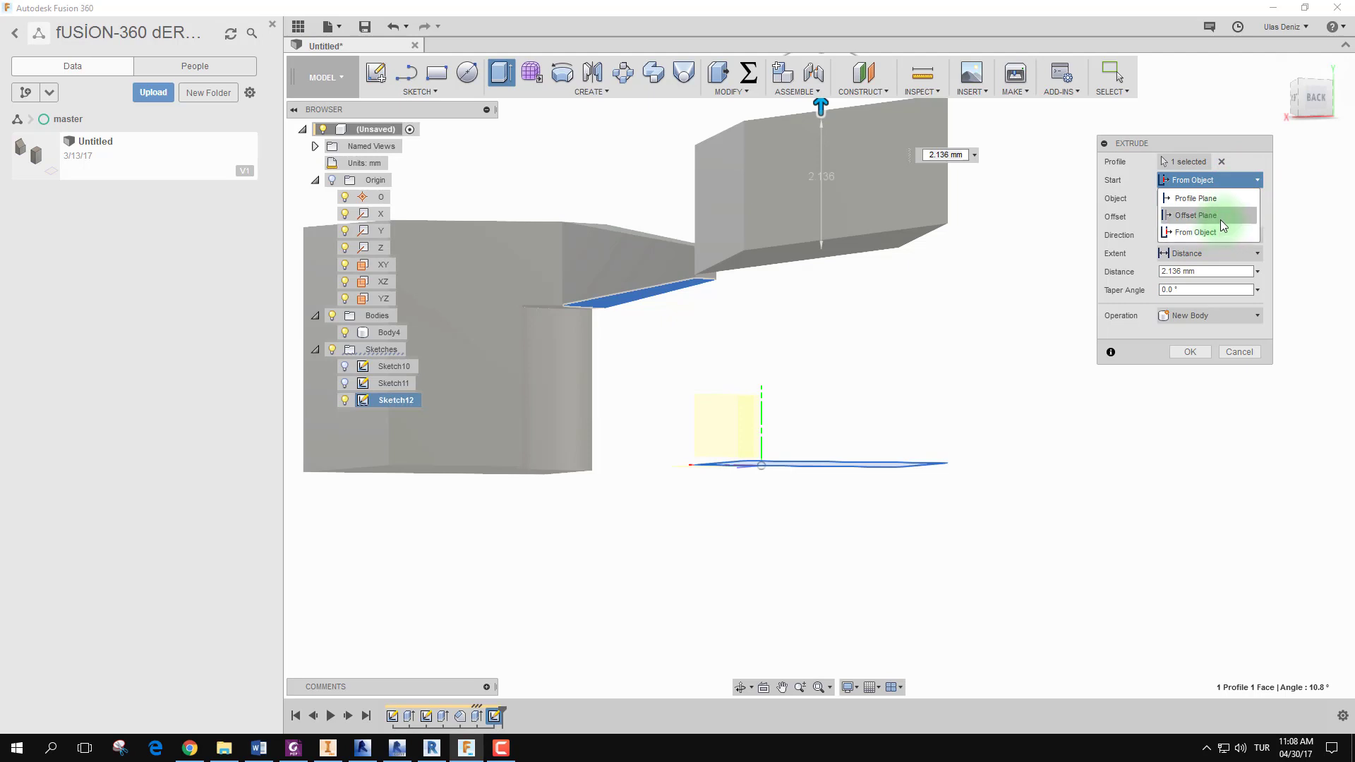
# Set Start back to Profile Plane and pull the block up to 2.546 mm.
pyautogui.click(1218, 197)
pyautogui.keyDown('shift'); pyautogui.moveTo(1048, 350); pyautogui.dragTo(1072, 353, button='middle'); pyautogui.keyUp('shift')
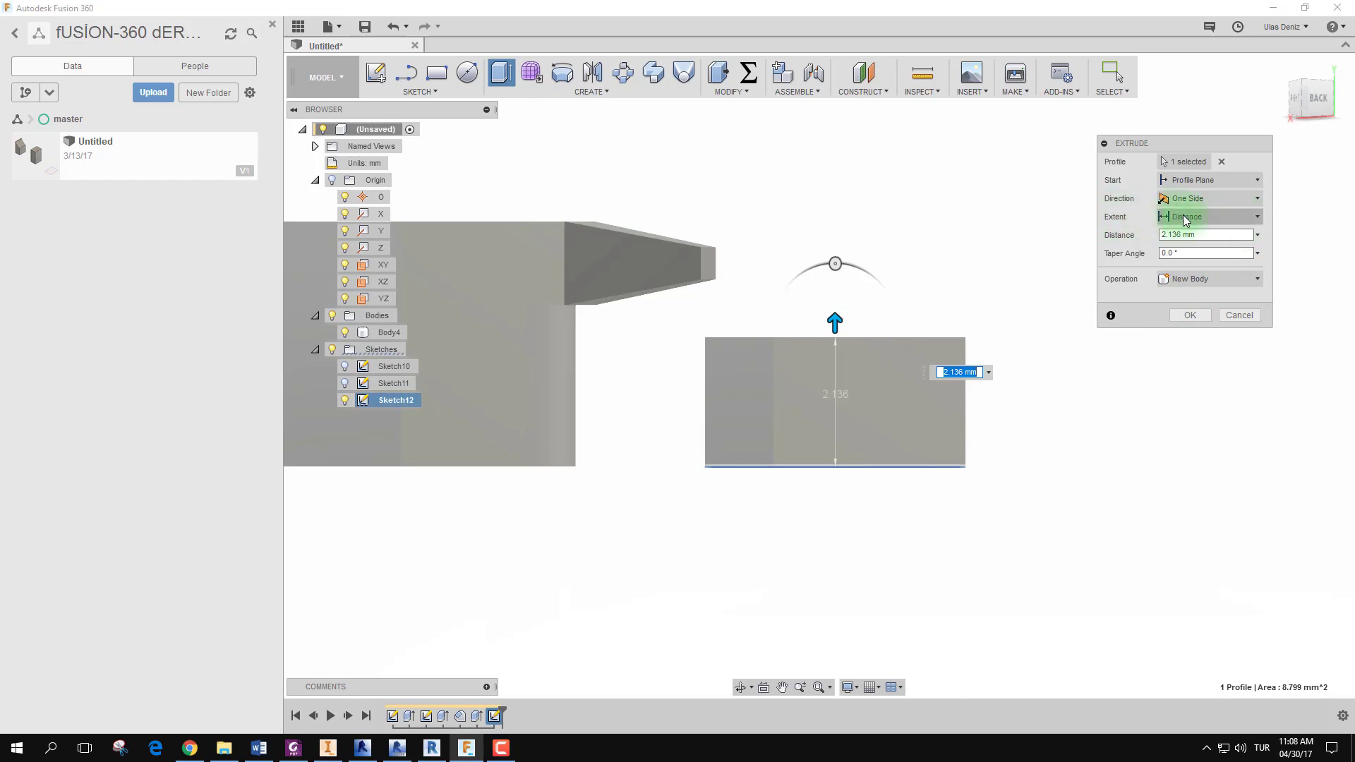
pyautogui.keyDown('shift'); pyautogui.moveTo(996, 332); pyautogui.dragTo(1005, 381, button='middle'); pyautogui.keyUp('shift')
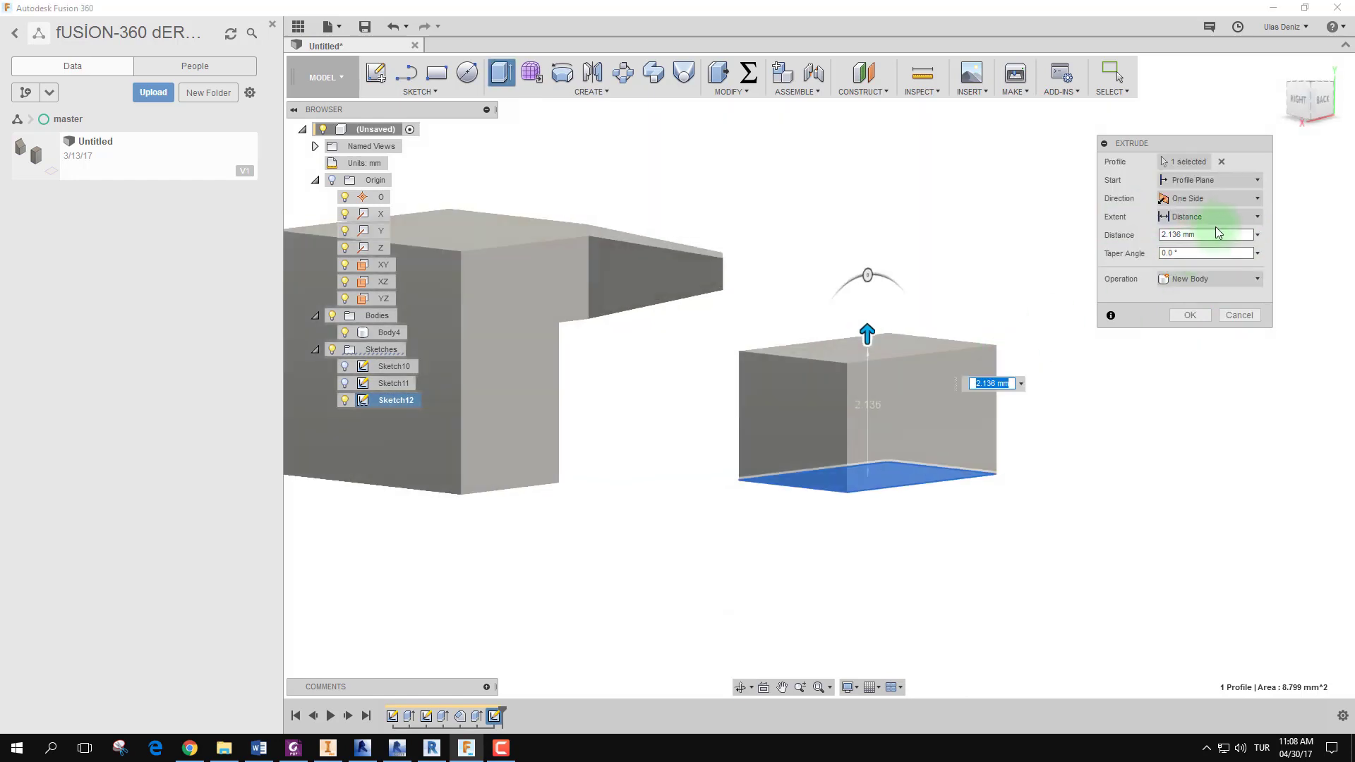
pyautogui.moveTo(869, 337); pyautogui.dragTo(867, 309)
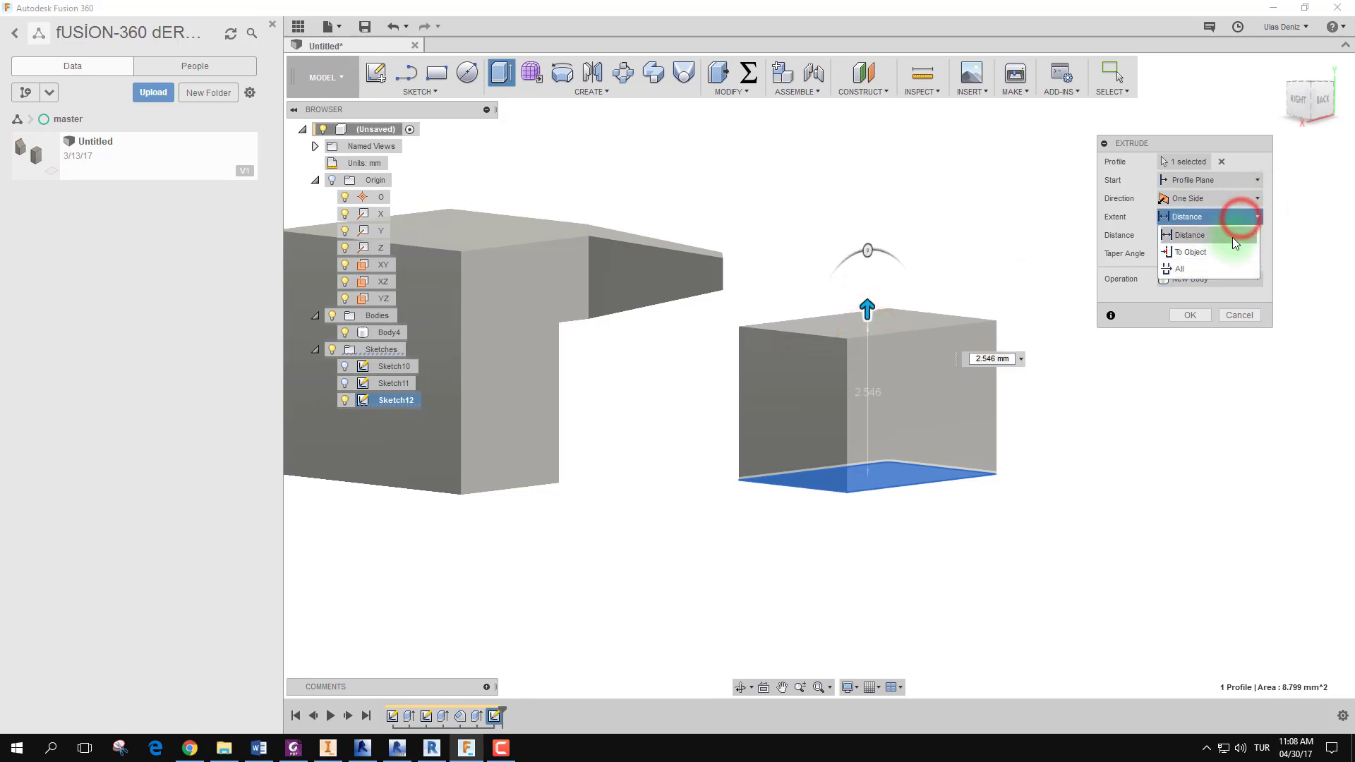
# Set Extent to To Object on the overhang's underside, with Extend Faces on.
pyautogui.click(1205, 252)
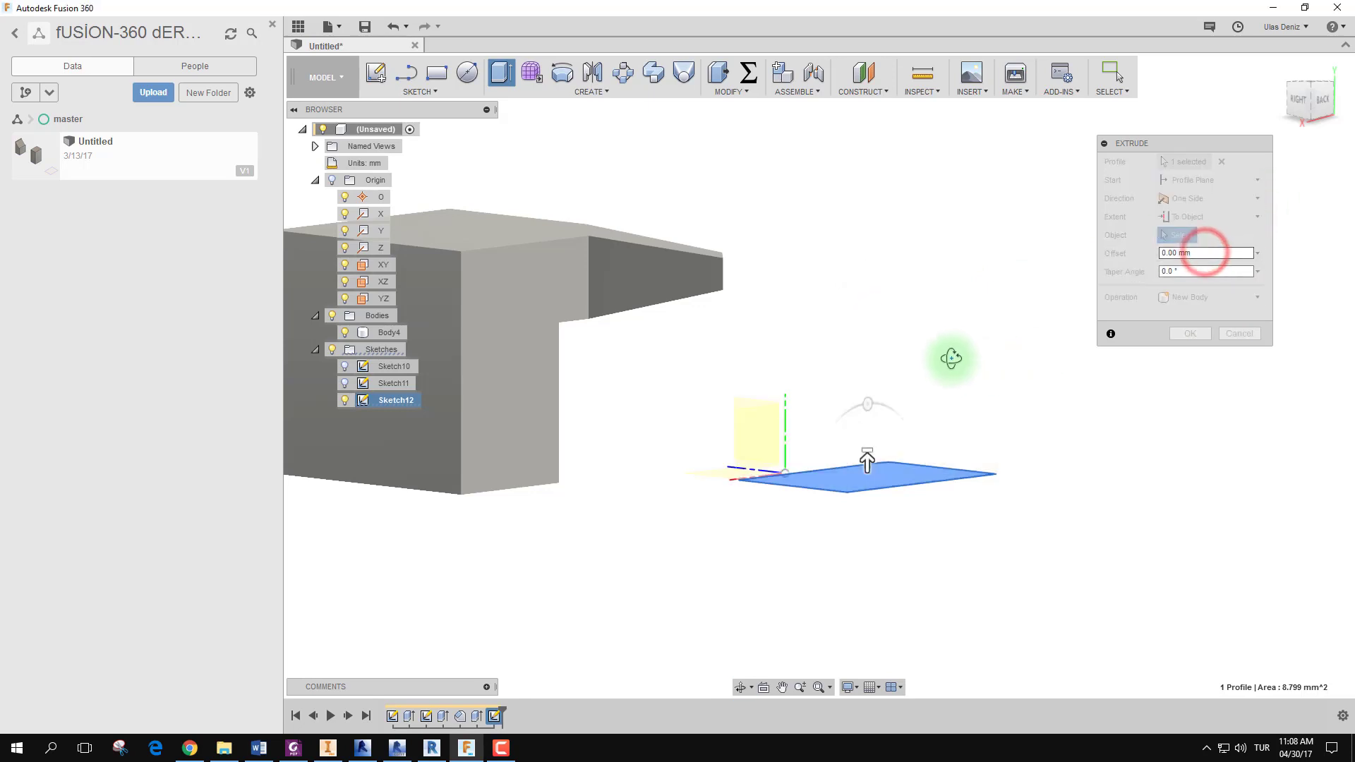
pyautogui.moveTo(946, 357)
pyautogui.keyDown('shift'); pyautogui.mouseDown(button='middle')
pyautogui.moveTo(941, 325)
pyautogui.moveTo(693, 302)
pyautogui.mouseUp(button='middle'); pyautogui.keyUp('shift')
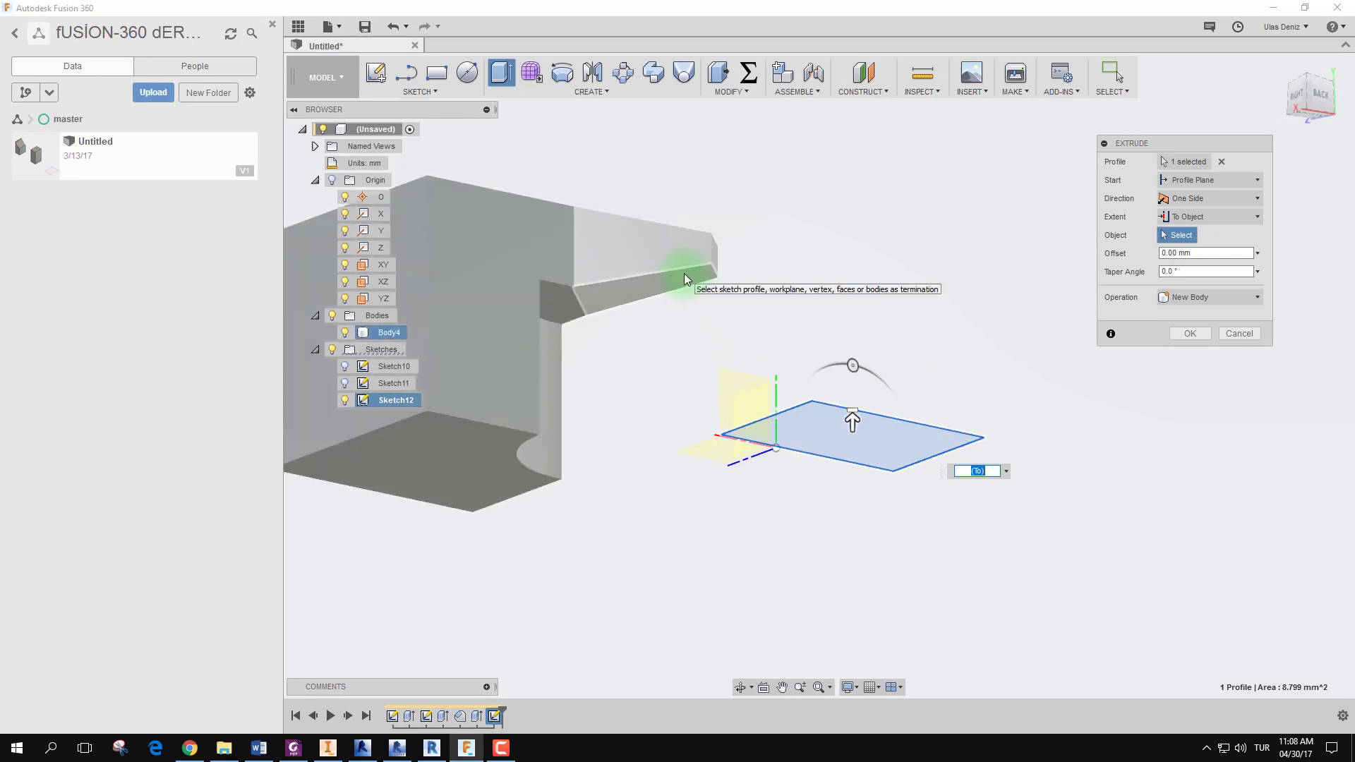
pyautogui.click(684, 274)
pyautogui.moveTo(866, 309)
pyautogui.keyDown('shift'); pyautogui.mouseDown(button='middle')
pyautogui.moveTo(892, 317)
pyautogui.moveTo(898, 348)
pyautogui.mouseUp(button='middle'); pyautogui.keyUp('shift')
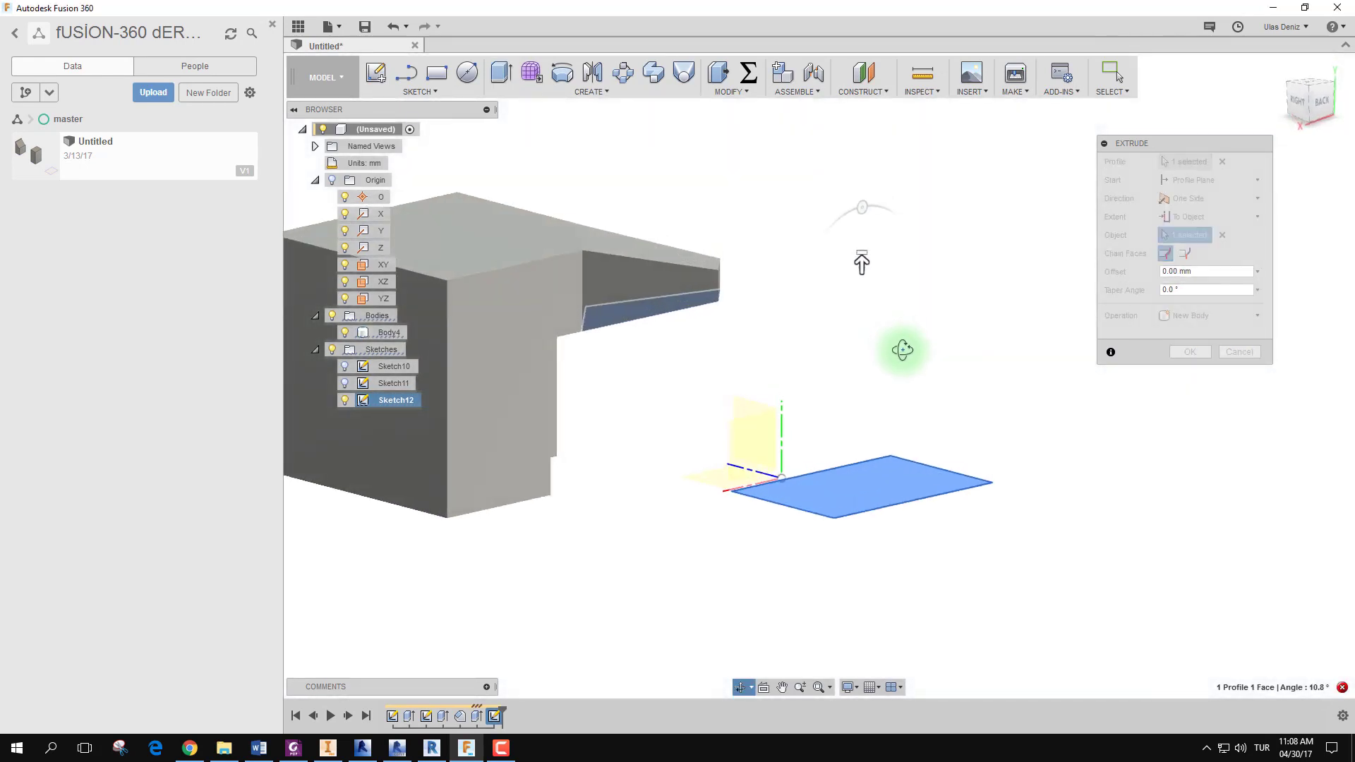
pyautogui.click(1186, 256)
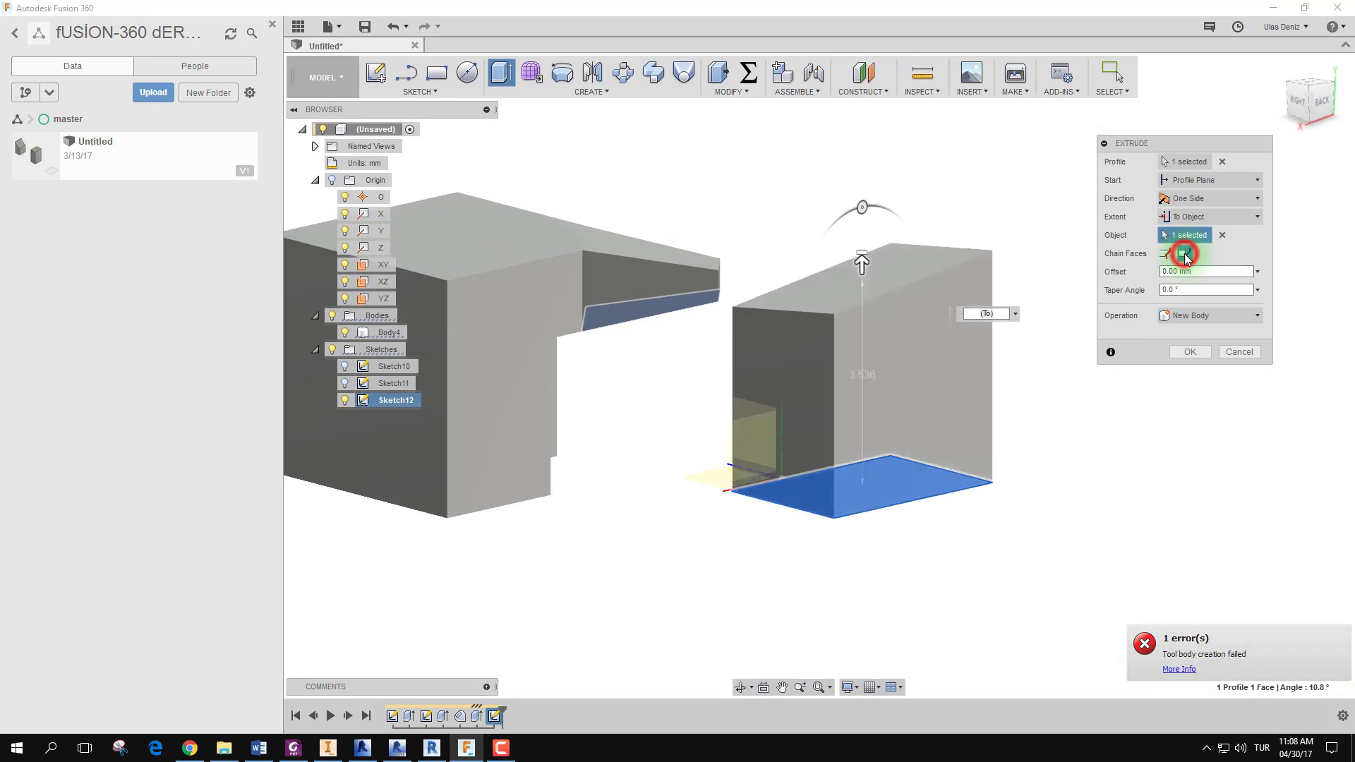
pyautogui.keyDown('shift'); pyautogui.moveTo(1029, 408); pyautogui.dragTo(1040, 402, button='middle'); pyautogui.keyUp('shift')
pyautogui.moveTo(793, 223)
pyautogui.keyDown('shift'); pyautogui.mouseDown(button='middle')
pyautogui.moveTo(757, 267)
pyautogui.moveTo(795, 303)
pyautogui.moveTo(856, 254)
pyautogui.moveTo(755, 246)
pyautogui.moveTo(776, 302)
pyautogui.moveTo(839, 302)
pyautogui.mouseUp(button='middle'); pyautogui.keyUp('shift')
pyautogui.moveTo(826, 363)
pyautogui.keyDown('shift'); pyautogui.mouseDown(button='middle')
pyautogui.moveTo(802, 325)
pyautogui.moveTo(1082, 281)
pyautogui.mouseUp(button='middle'); pyautogui.keyUp('shift')
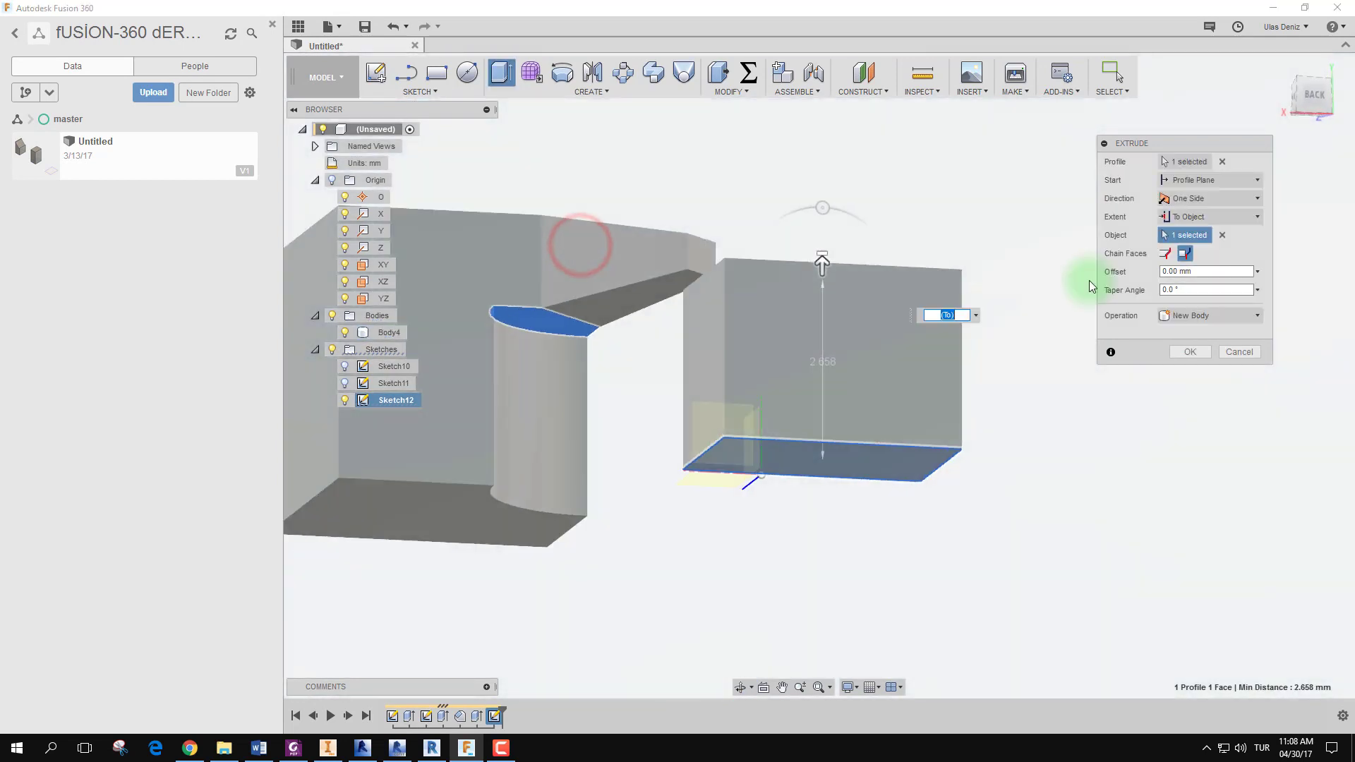
# Toggle the end-face chaining, re-extend the face, then cancel the trial extrusion.
pyautogui.click(1165, 252)
pyautogui.keyDown('shift'); pyautogui.moveTo(971, 351); pyautogui.dragTo(861, 369, button='middle'); pyautogui.keyUp('shift')
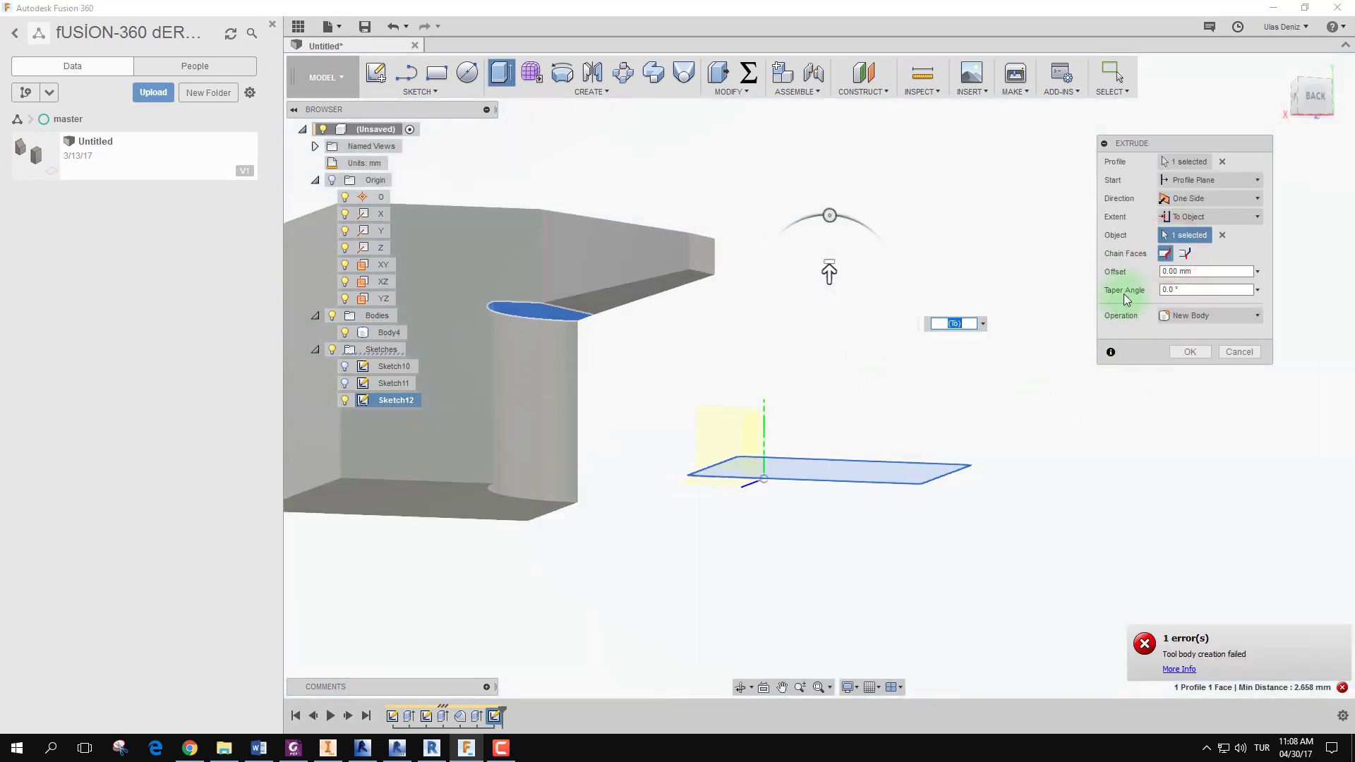
pyautogui.click(1185, 257)
pyautogui.moveTo(1025, 290)
pyautogui.keyDown('shift'); pyautogui.mouseDown(button='middle')
pyautogui.moveTo(1013, 306)
pyautogui.moveTo(1055, 315)
pyautogui.mouseUp(button='middle'); pyautogui.keyUp('shift')
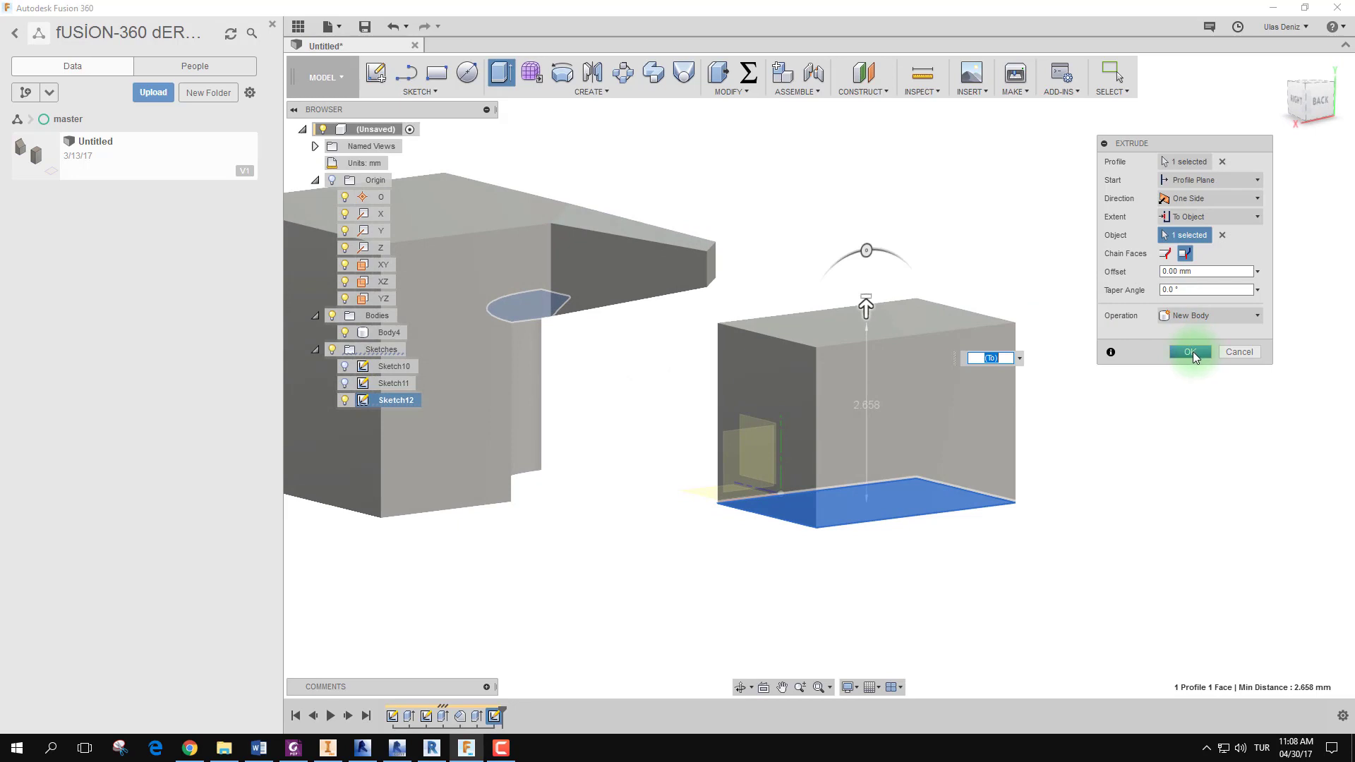
pyautogui.click(1240, 351)
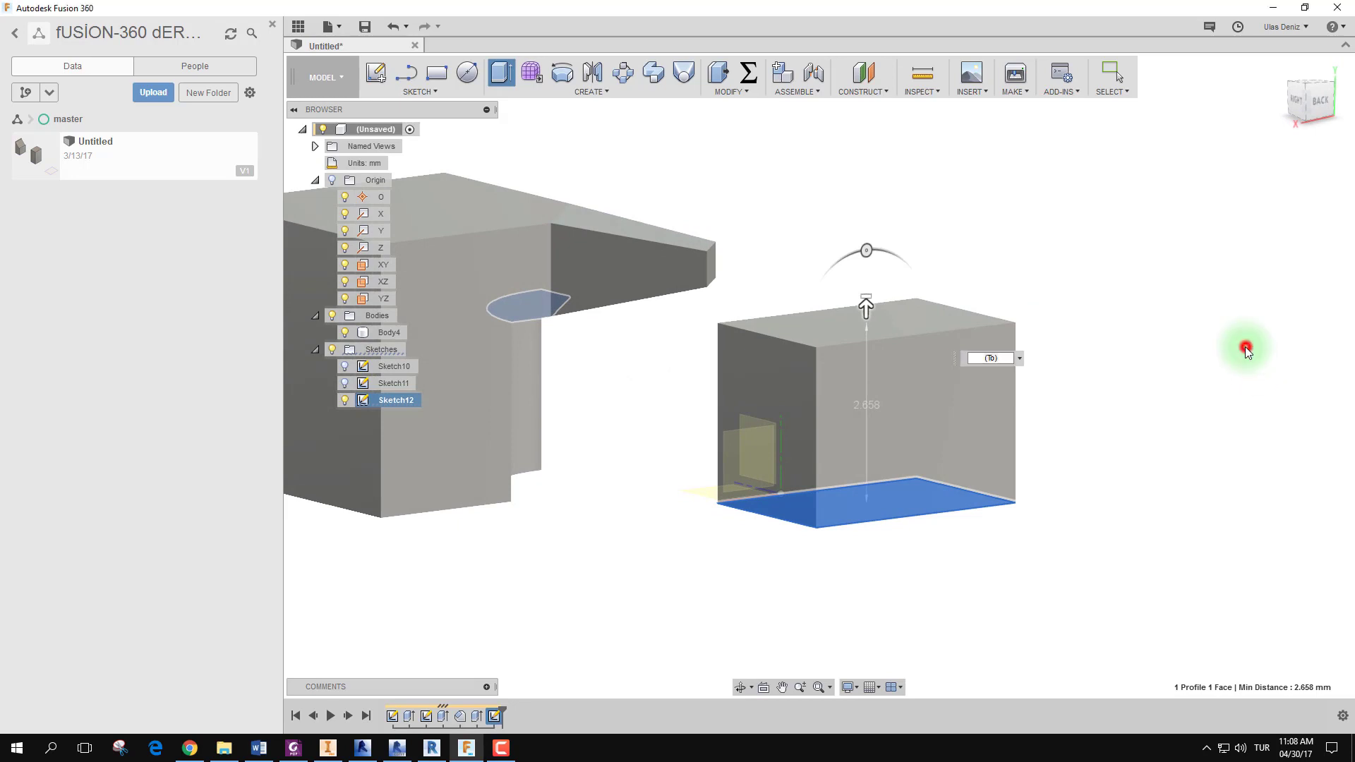
pyautogui.scroll(-3, 965, 374)
# From the BACK view, start a new sketch on the XY plane.
pyautogui.moveTo(937, 394); pyautogui.dragTo(873, 396)
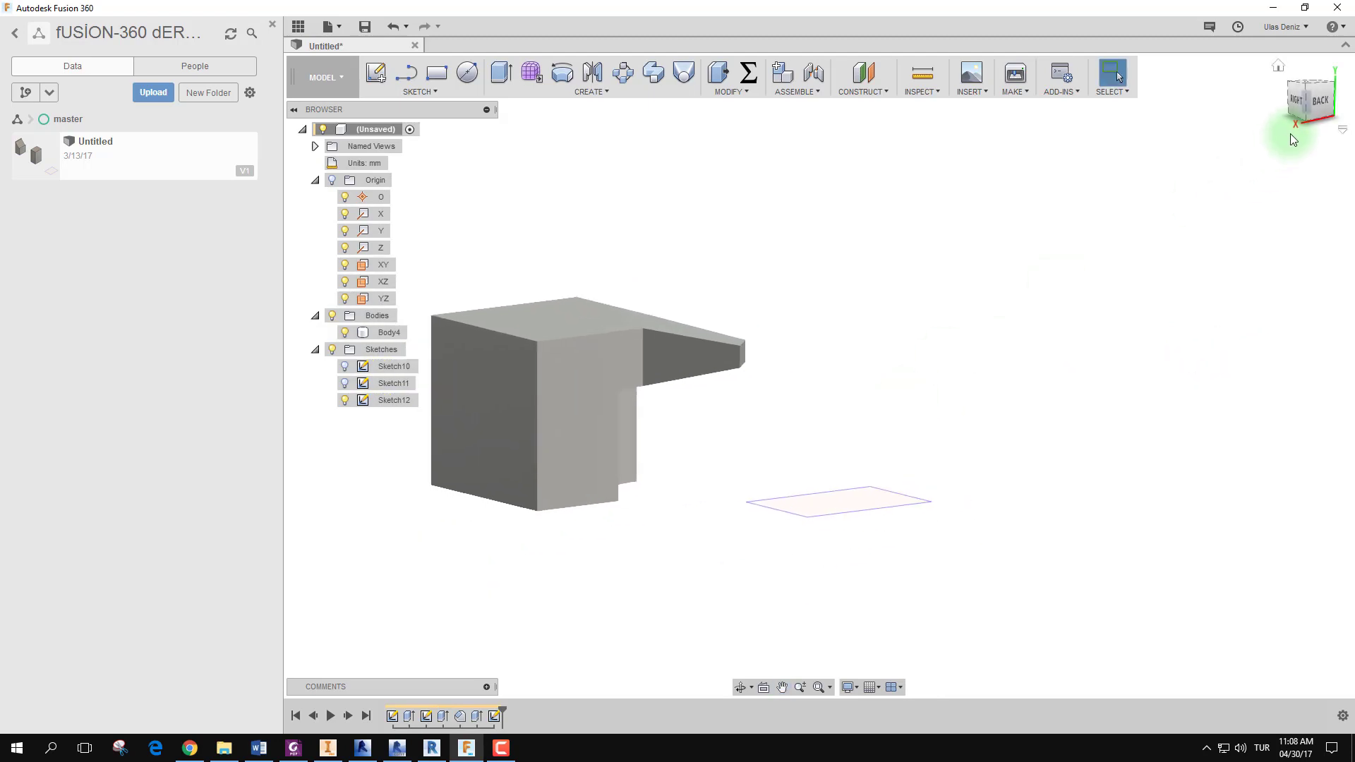
pyautogui.click(1317, 106)
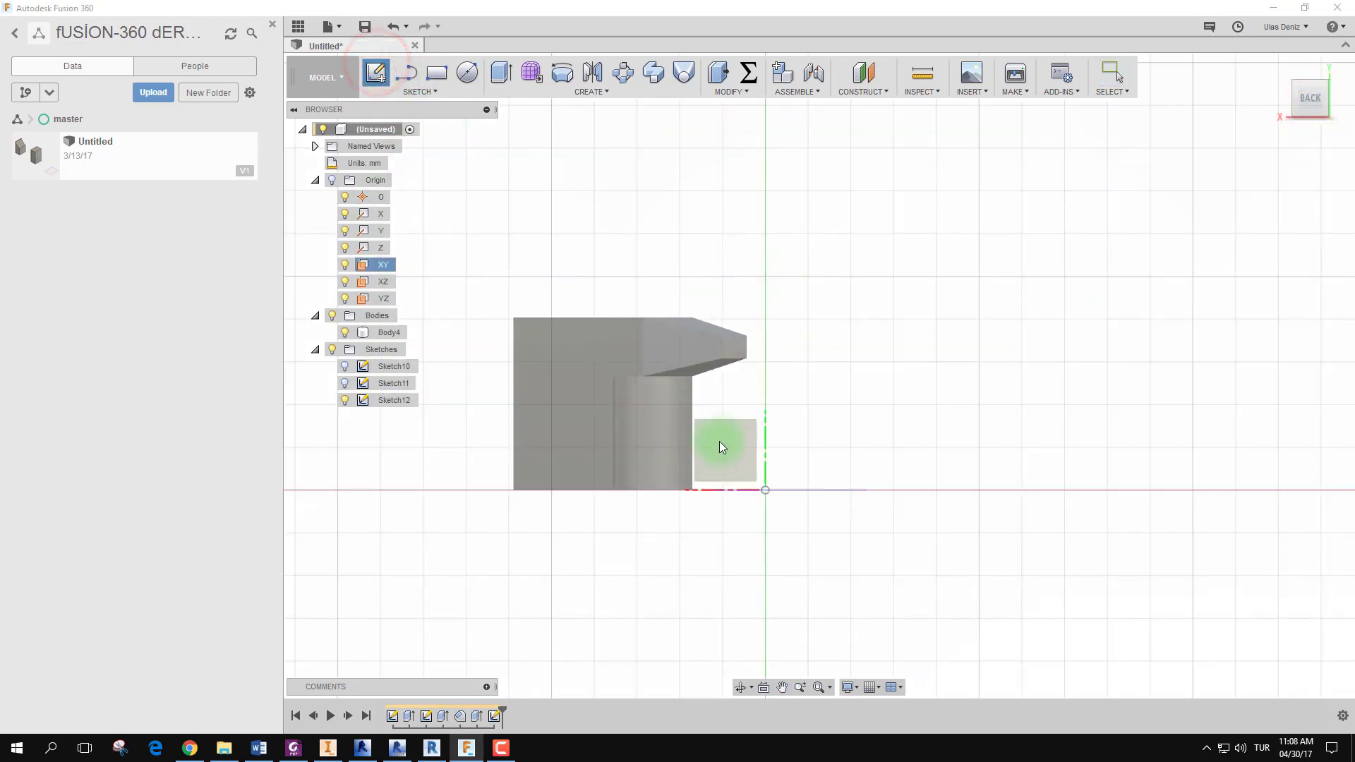
pyautogui.click(720, 441)
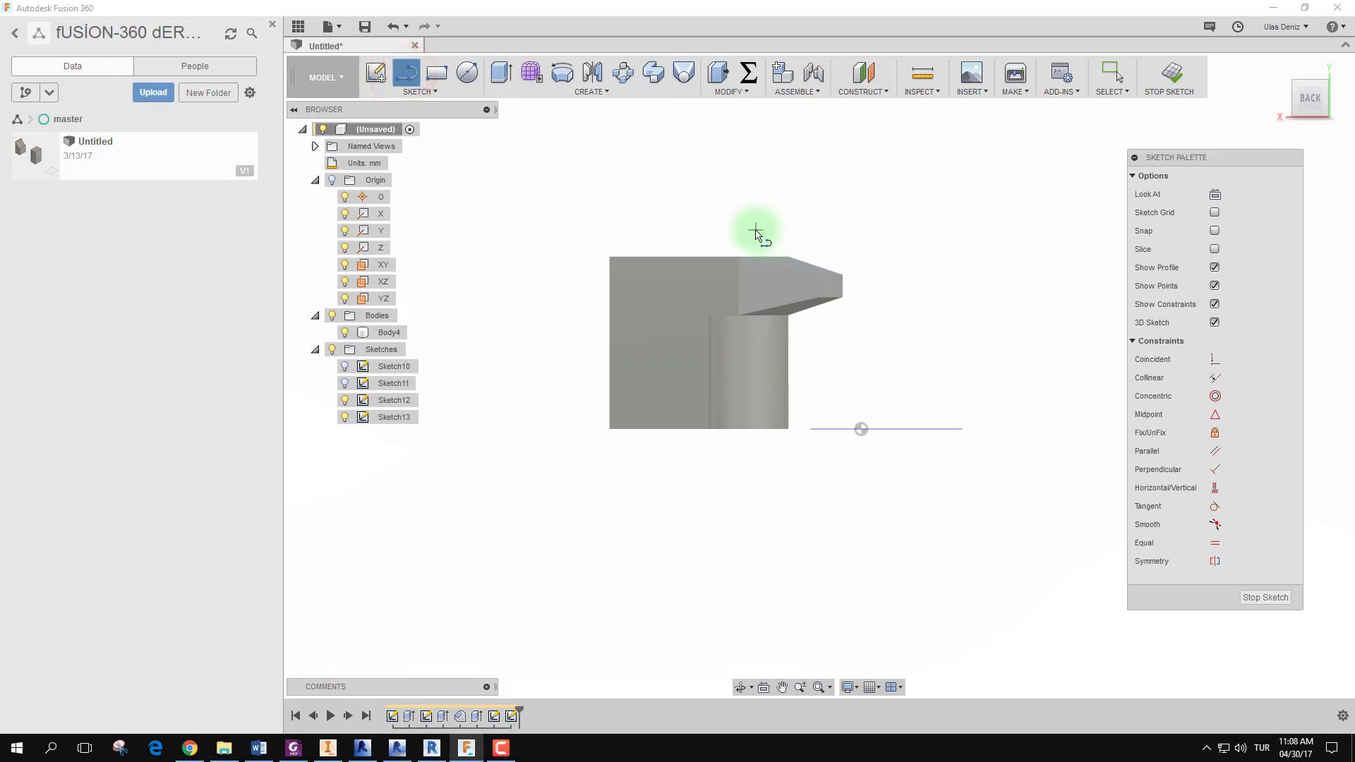
pyautogui.click(703, 227)
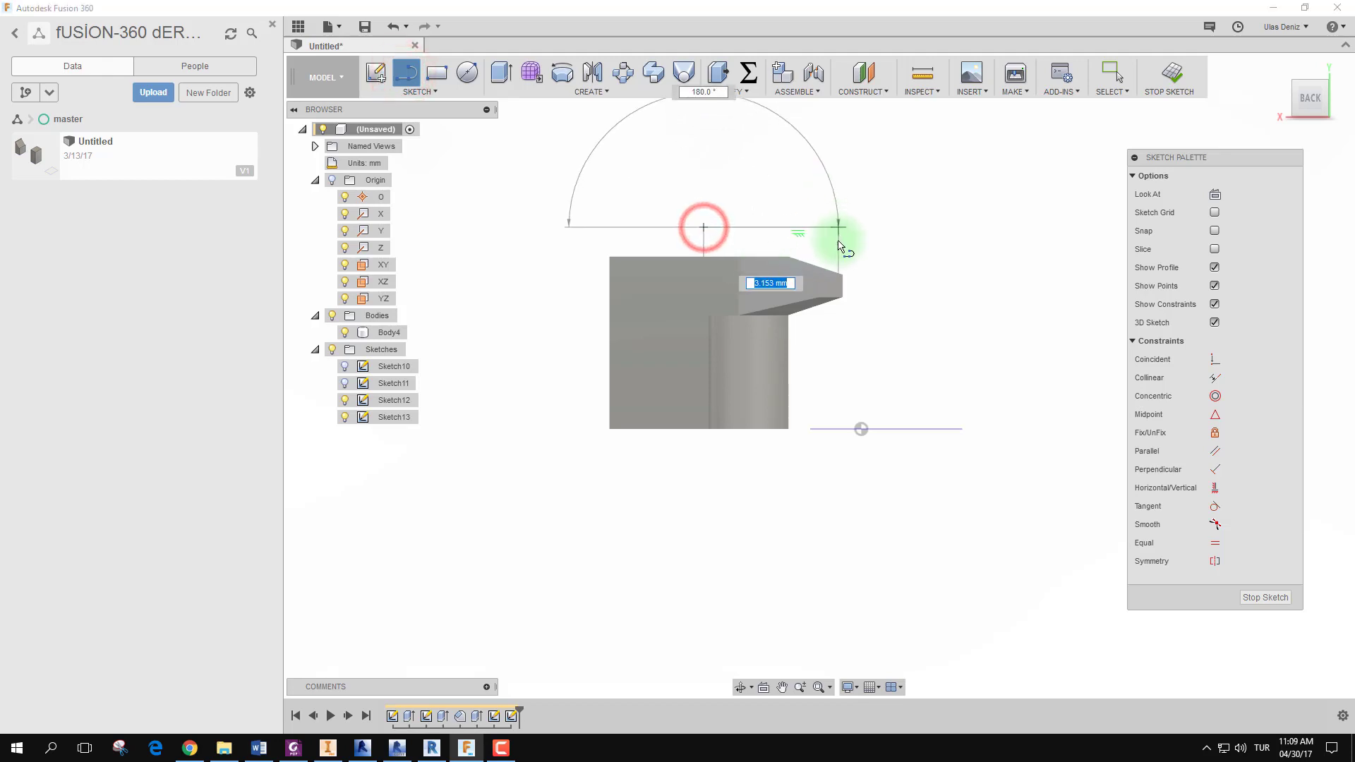
# Draw a four-point wavy spline from left of the body across the overhang tip.
pyautogui.click(439, 92)
pyautogui.click(391, 234)
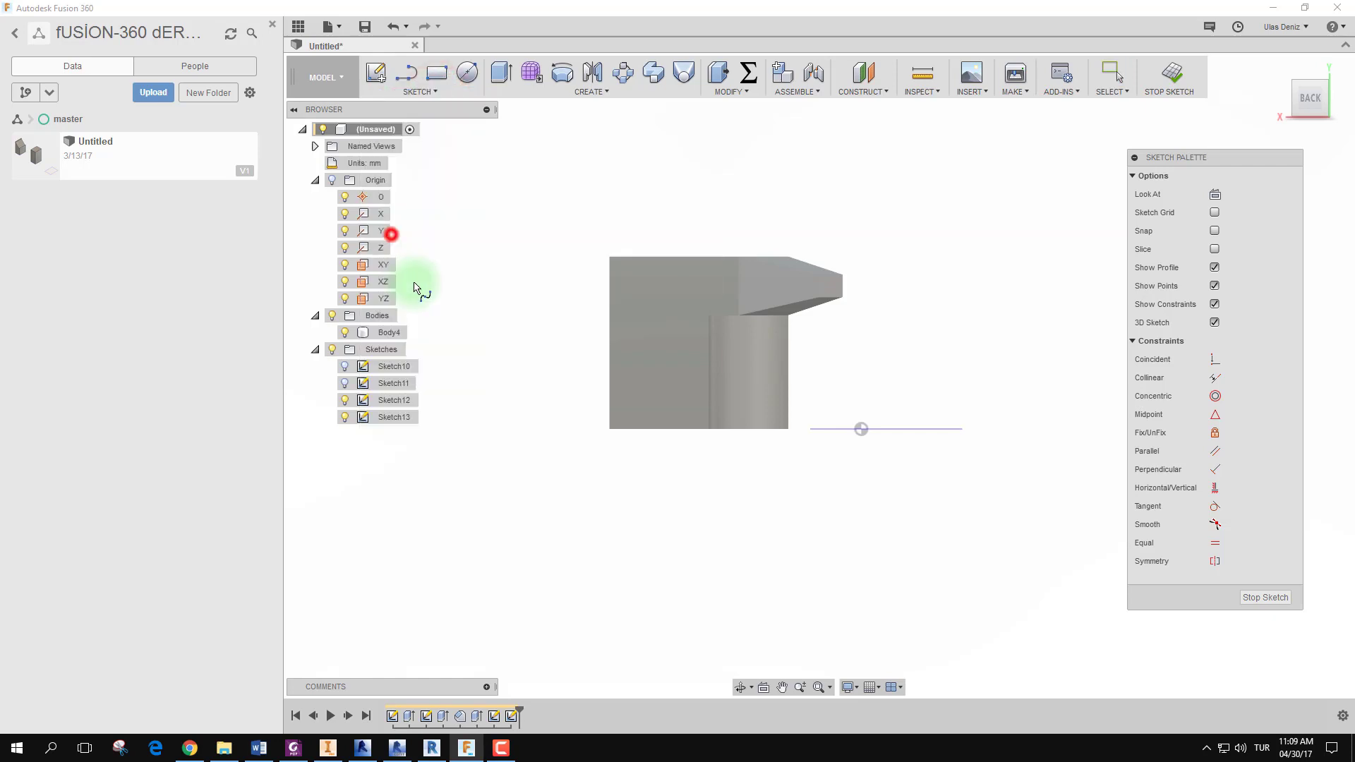
pyautogui.click(533, 319)
pyautogui.click(721, 200)
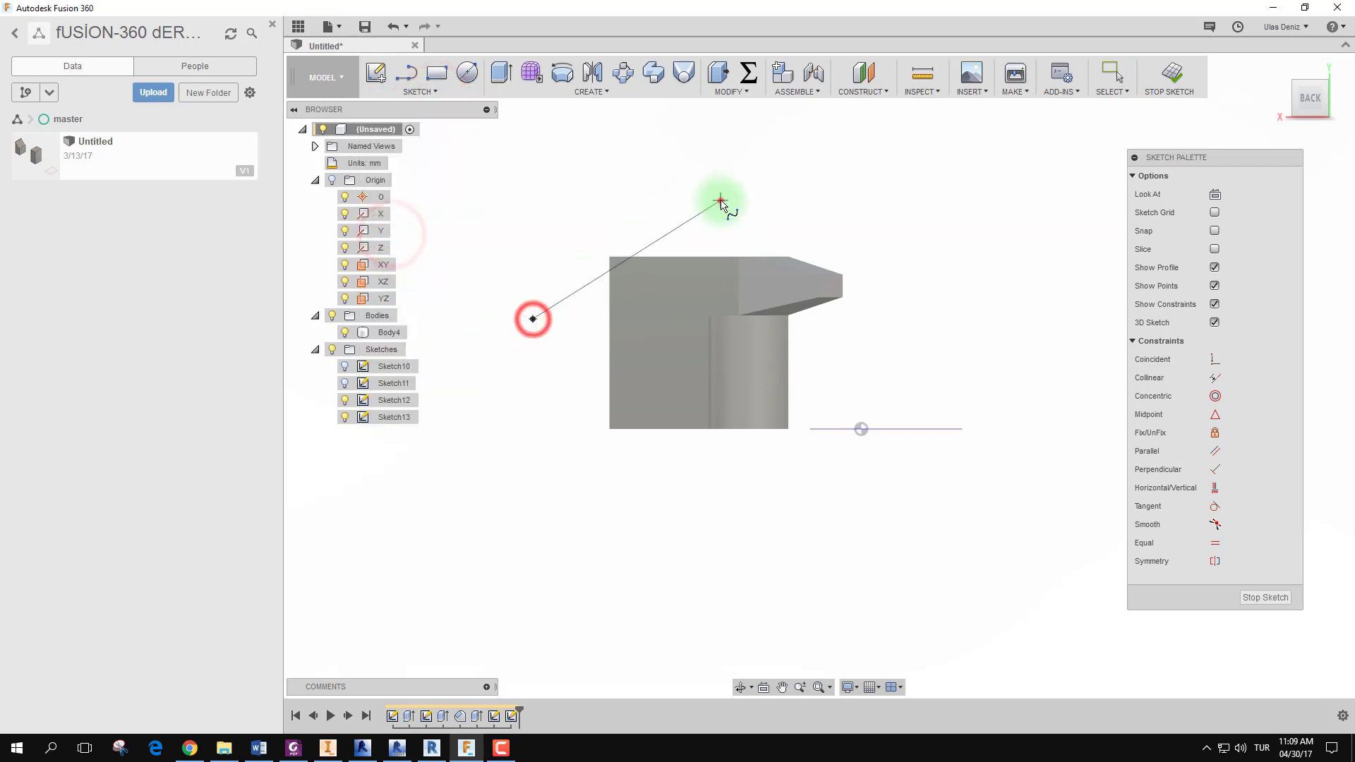
pyautogui.click(840, 292)
pyautogui.click(1062, 188)
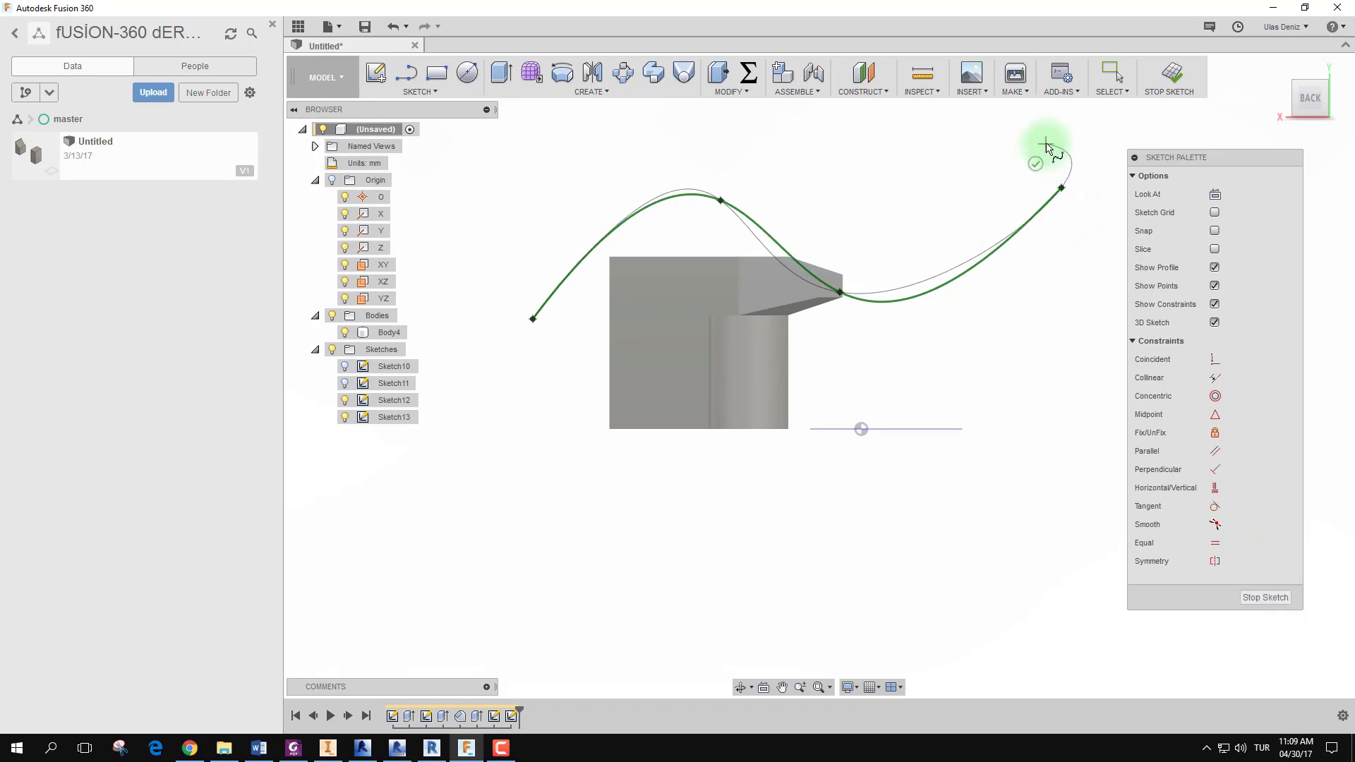
pyautogui.moveTo(1043, 145); pyautogui.dragTo(1089, 227, button='middle')
pyautogui.click(410, 85)
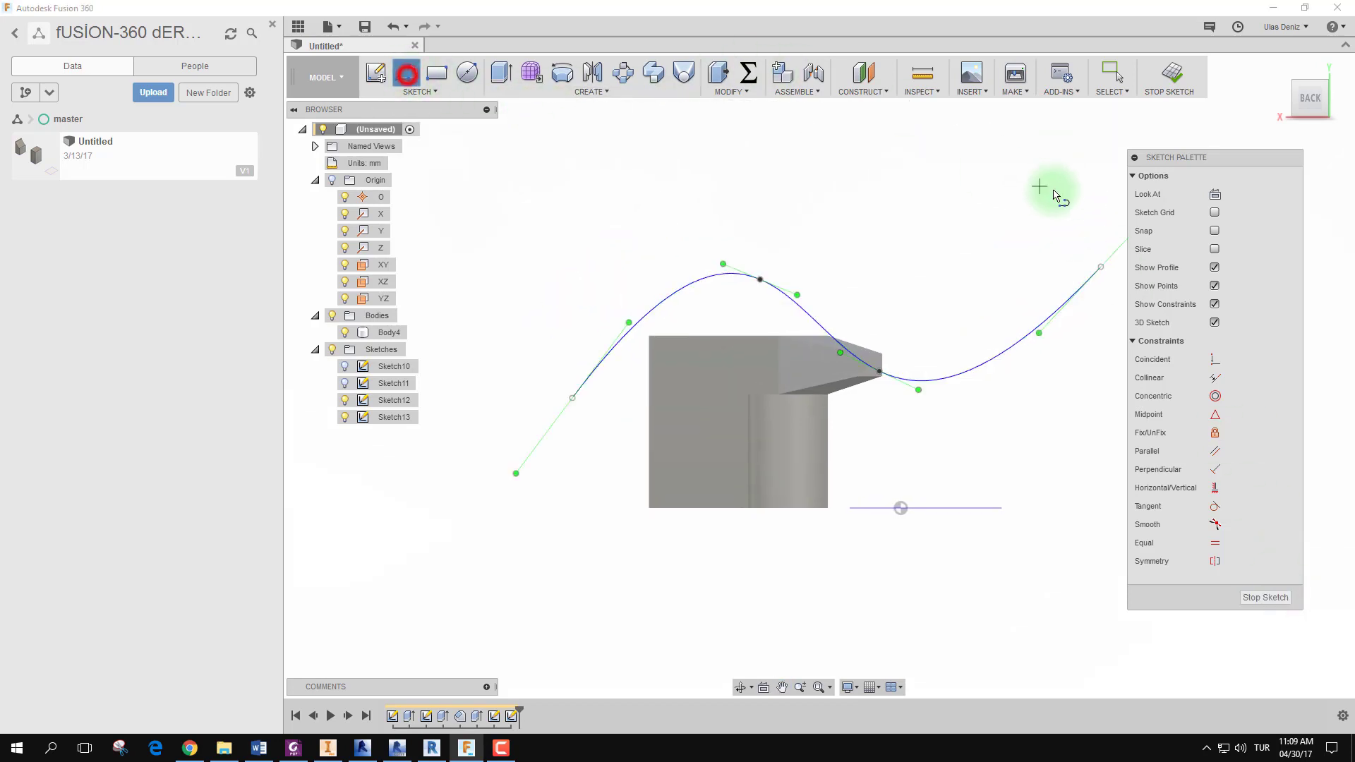
# Close the profile with lines up, across the top, and down to the spline start.
pyautogui.click(1101, 267)
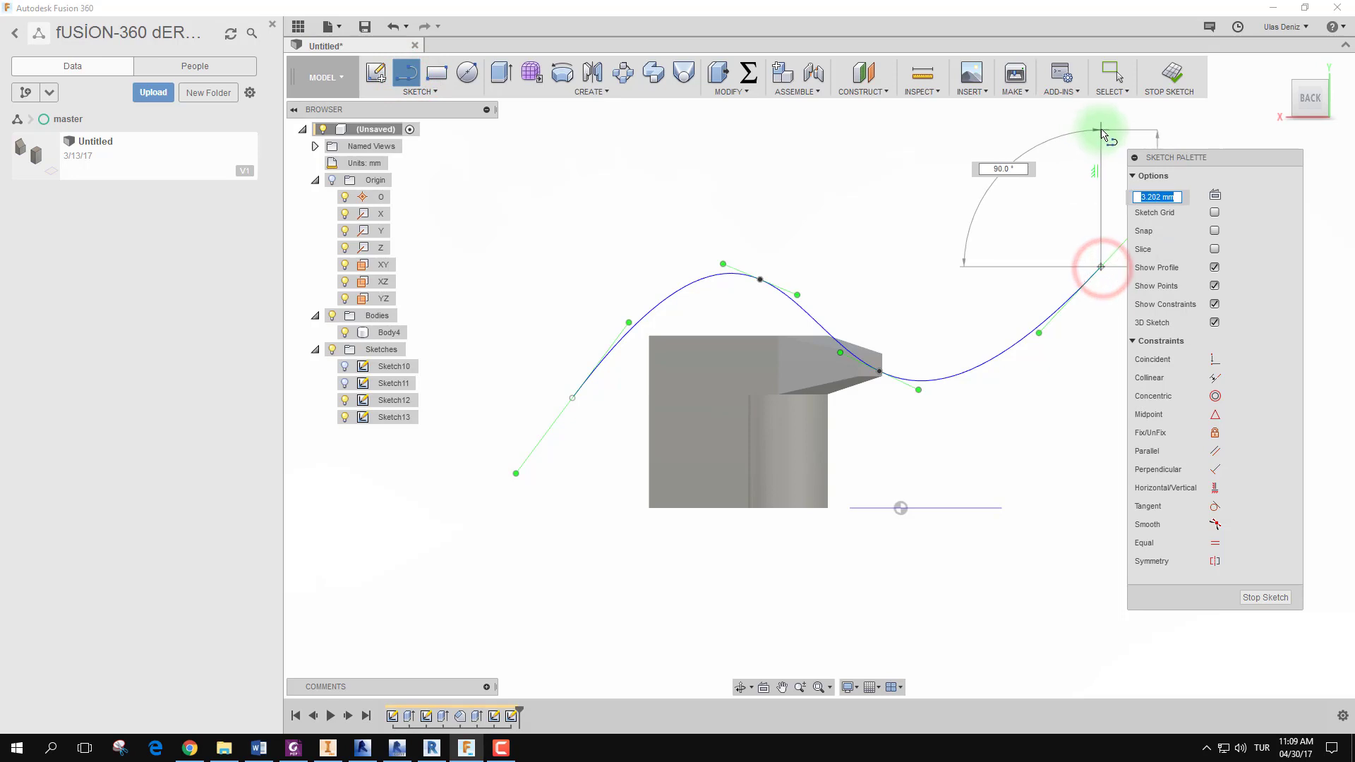
pyautogui.click(1101, 129)
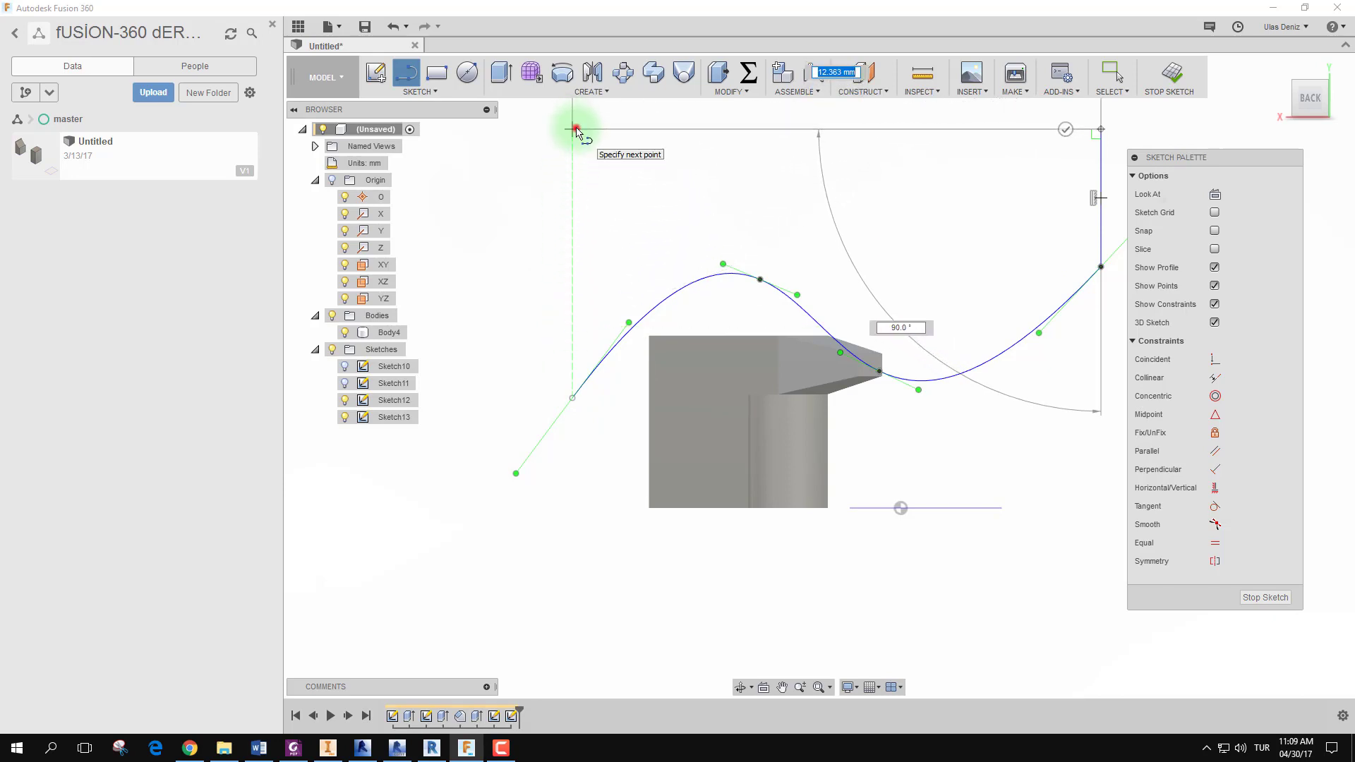
pyautogui.click(577, 129)
pyautogui.click(571, 399)
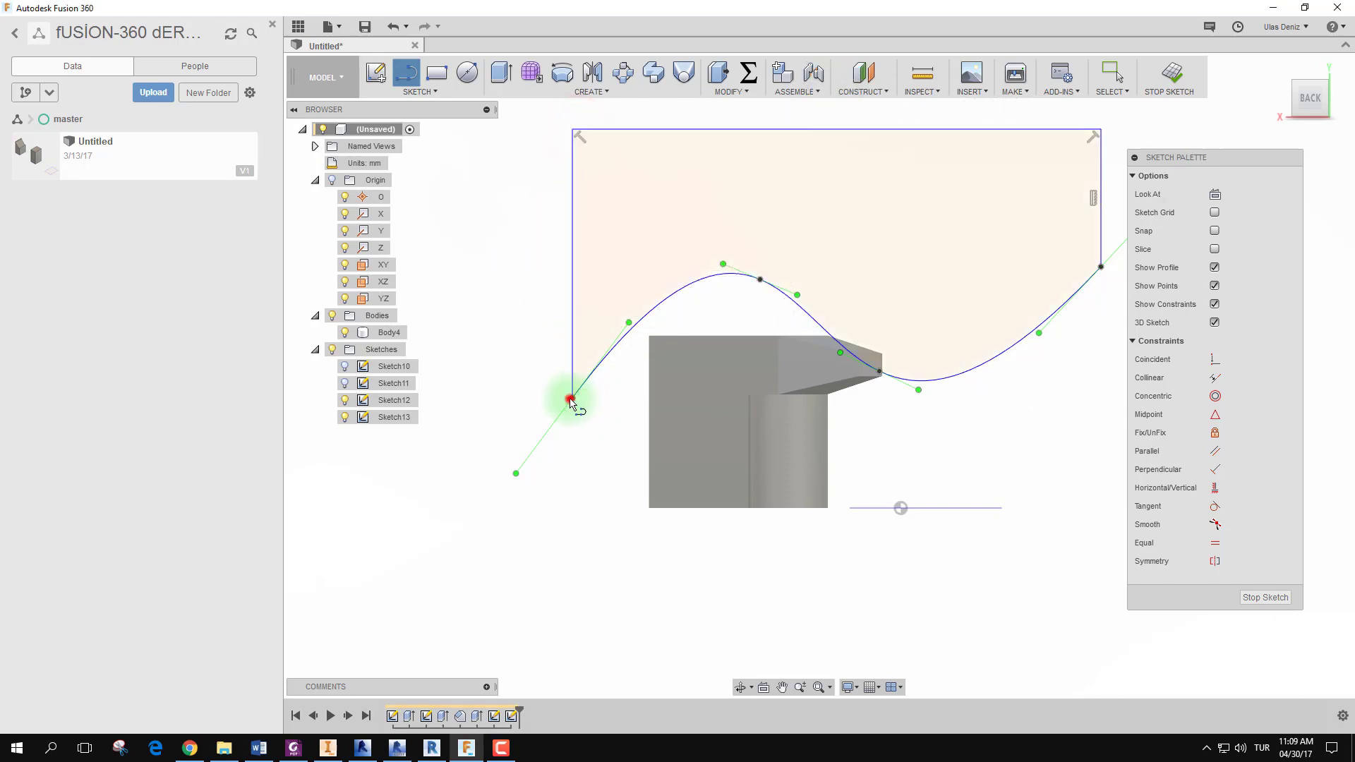
# Finish Sketch13 and select its closed wavy profile.
pyautogui.click(1266, 598)
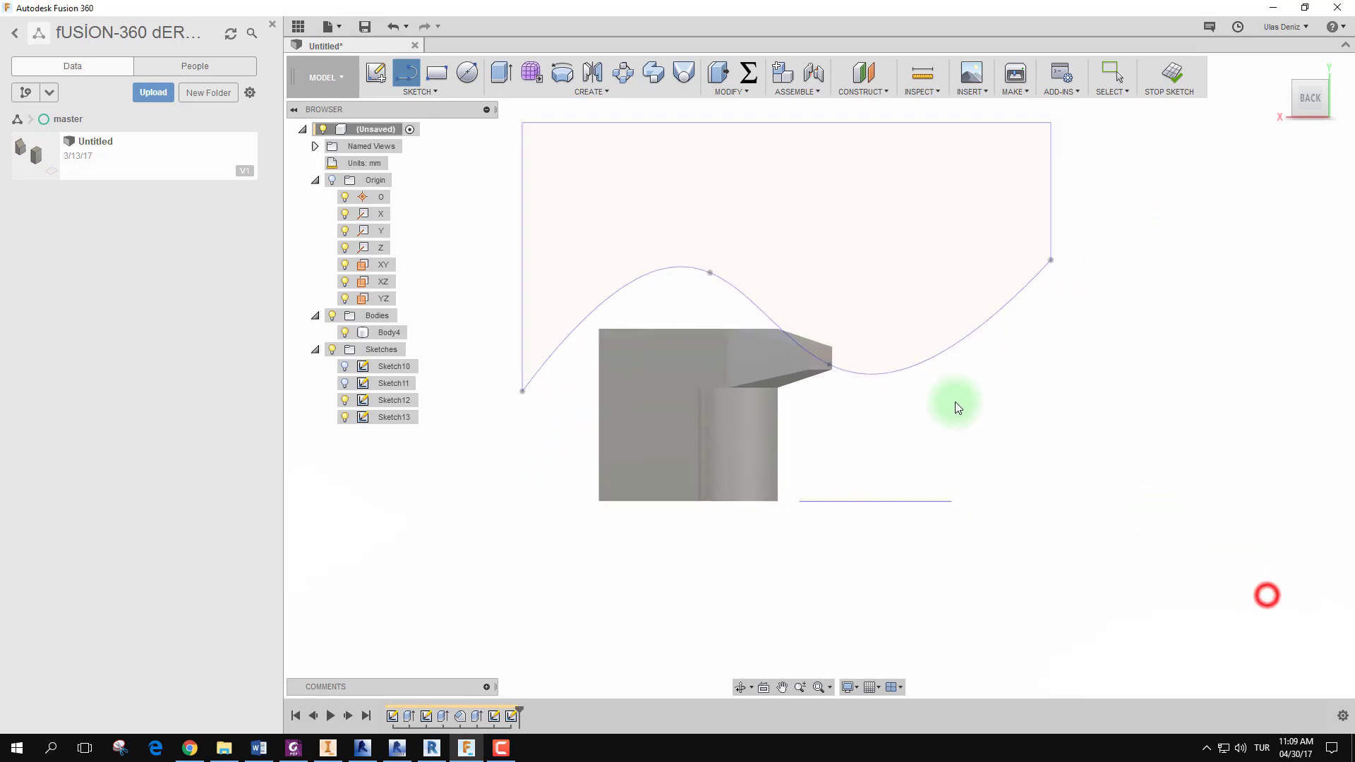
pyautogui.keyDown('shift'); pyautogui.moveTo(891, 383); pyautogui.dragTo(1049, 429, button='middle'); pyautogui.keyUp('shift')
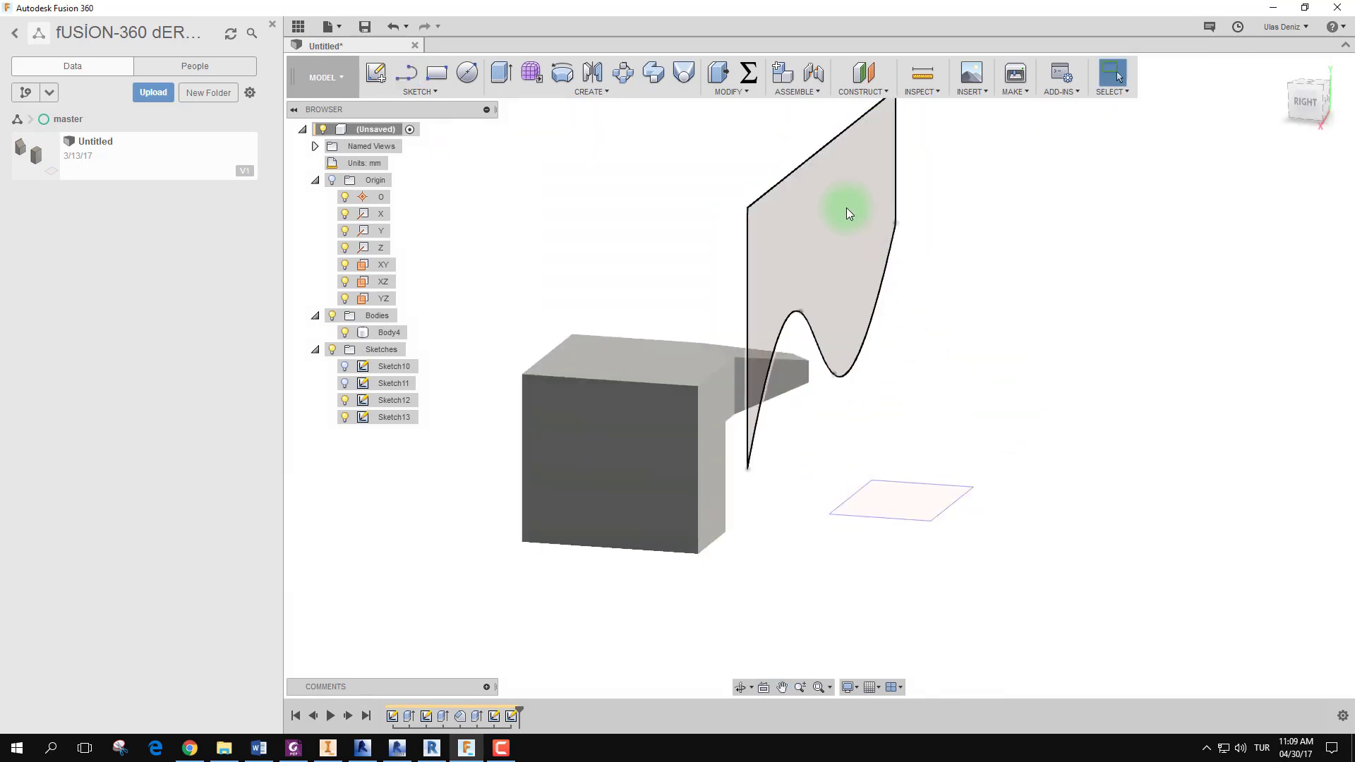
pyautogui.click(842, 201)
pyautogui.rightClick(843, 201)
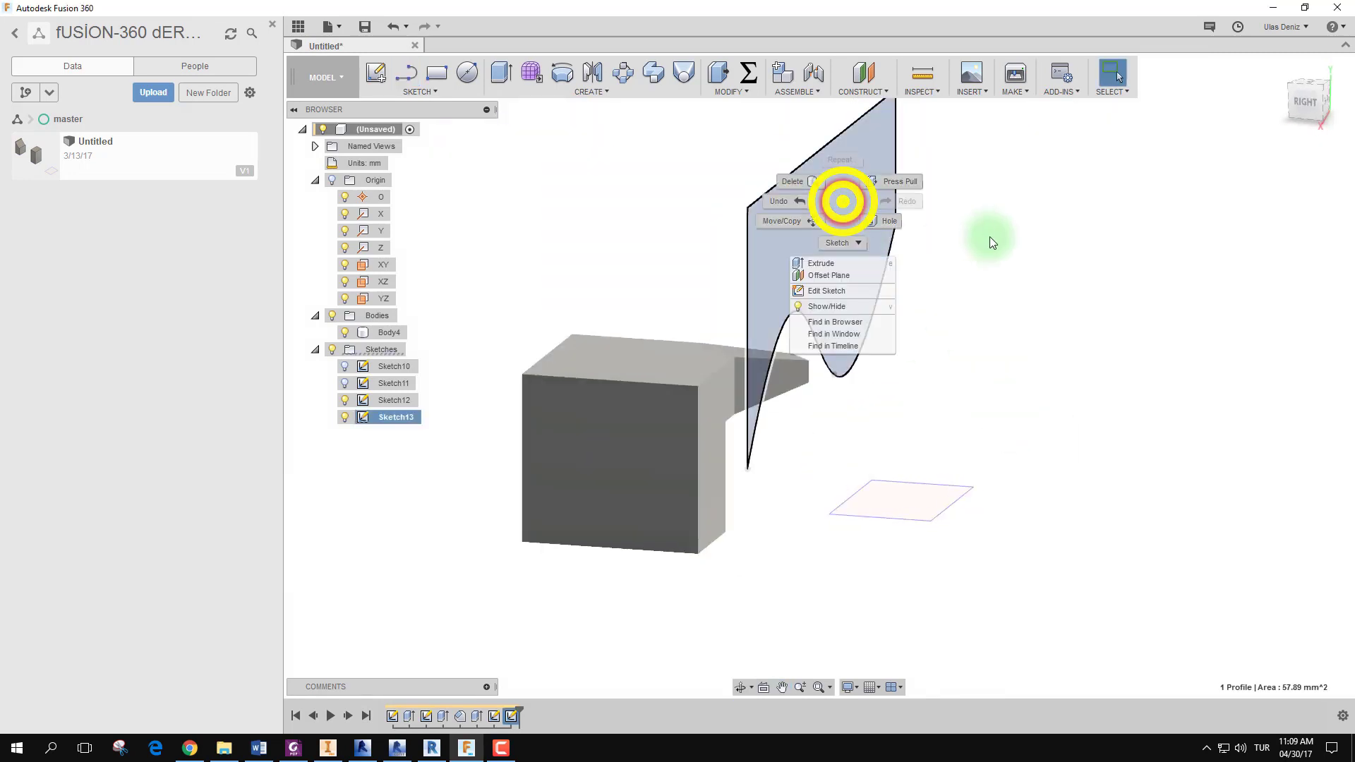
# Extrude the wavy profile symmetrically 6.421 mm as new Body5, then hide Body4.
pyautogui.click(904, 186)
pyautogui.moveTo(809, 278); pyautogui.dragTo(488, 255)
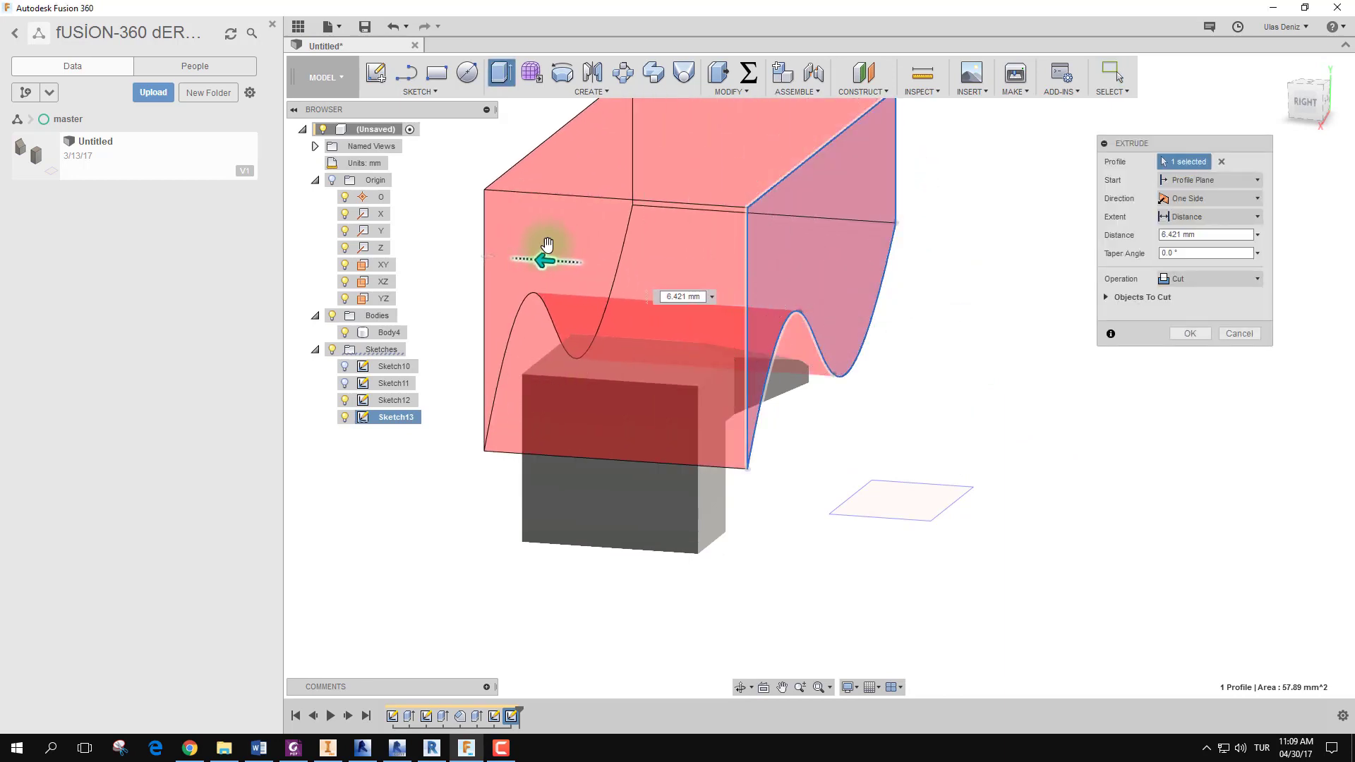
pyautogui.click(1236, 278)
pyautogui.click(1207, 348)
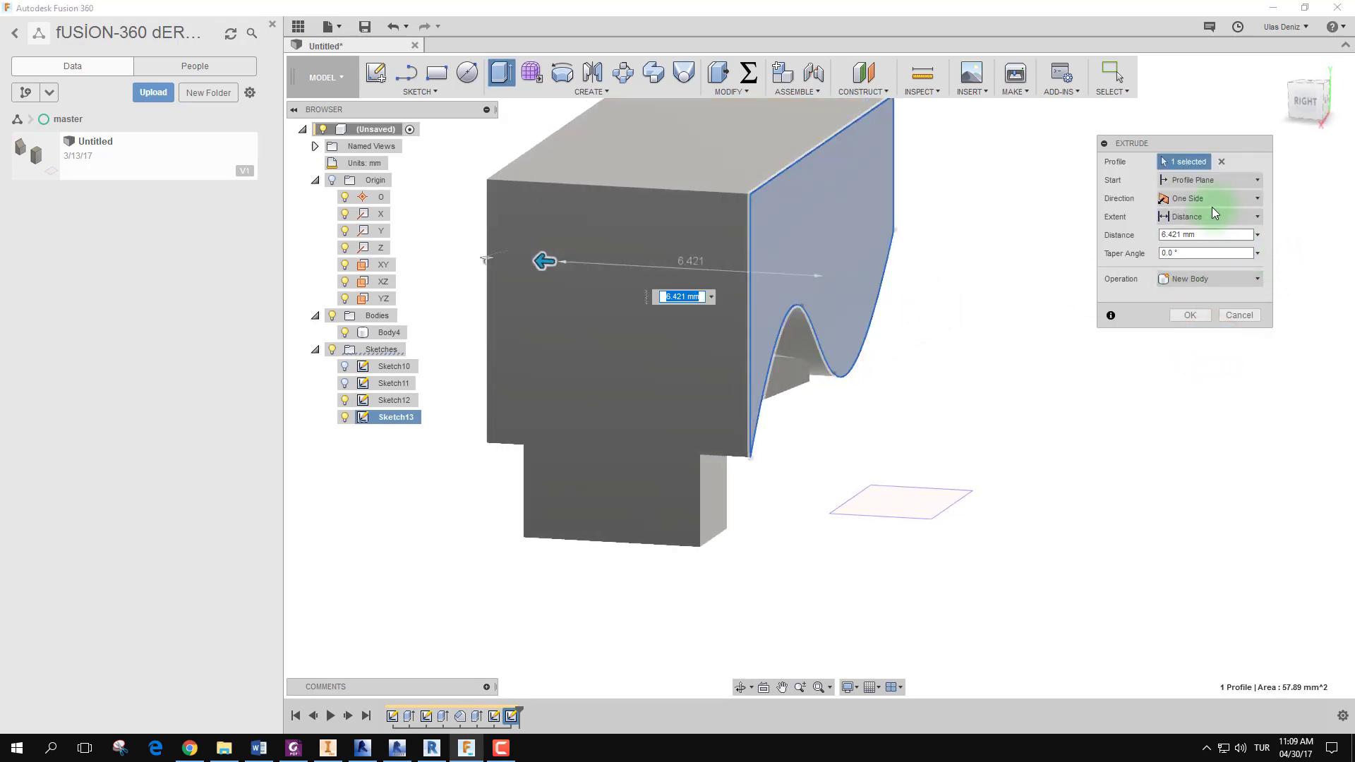
pyautogui.click(1229, 199)
pyautogui.click(1214, 255)
pyautogui.moveTo(1214, 258)
pyautogui.keyDown('shift'); pyautogui.mouseDown(button='middle')
pyautogui.moveTo(804, 257)
pyautogui.moveTo(1280, 342)
pyautogui.mouseUp(button='middle'); pyautogui.keyUp('shift')
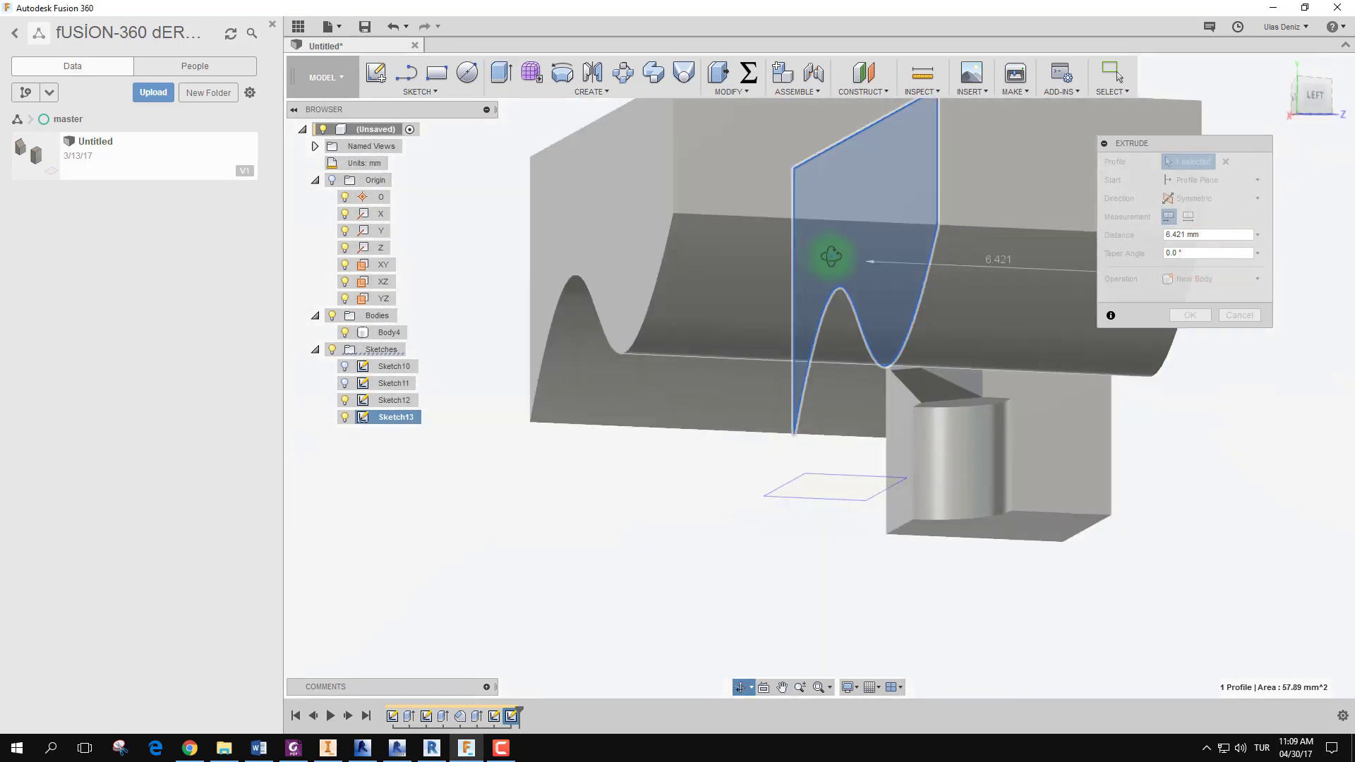
pyautogui.click(1201, 315)
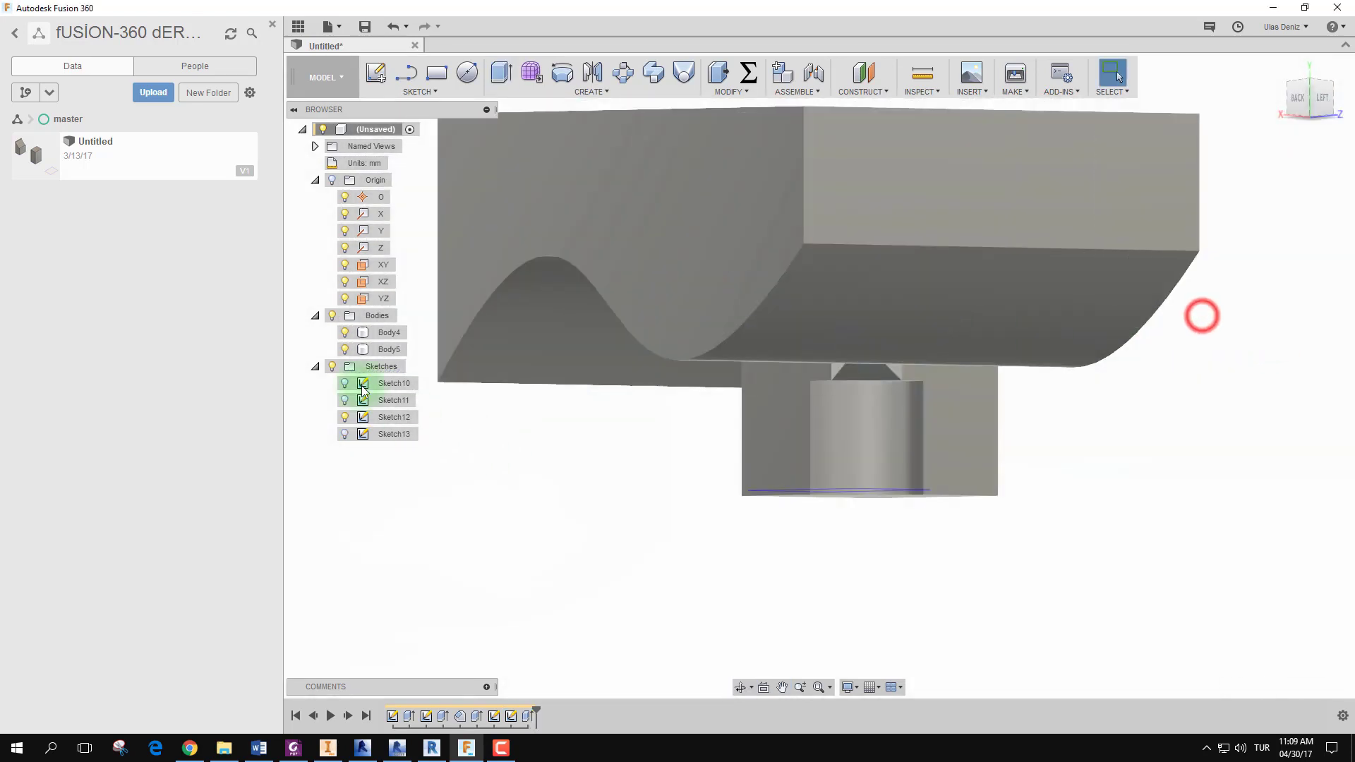
pyautogui.click(345, 333)
pyautogui.moveTo(901, 448)
pyautogui.keyDown('shift'); pyautogui.mouseDown(button='middle')
pyautogui.moveTo(1046, 426)
pyautogui.moveTo(1047, 454)
pyautogui.mouseUp(button='middle'); pyautogui.keyUp('shift')
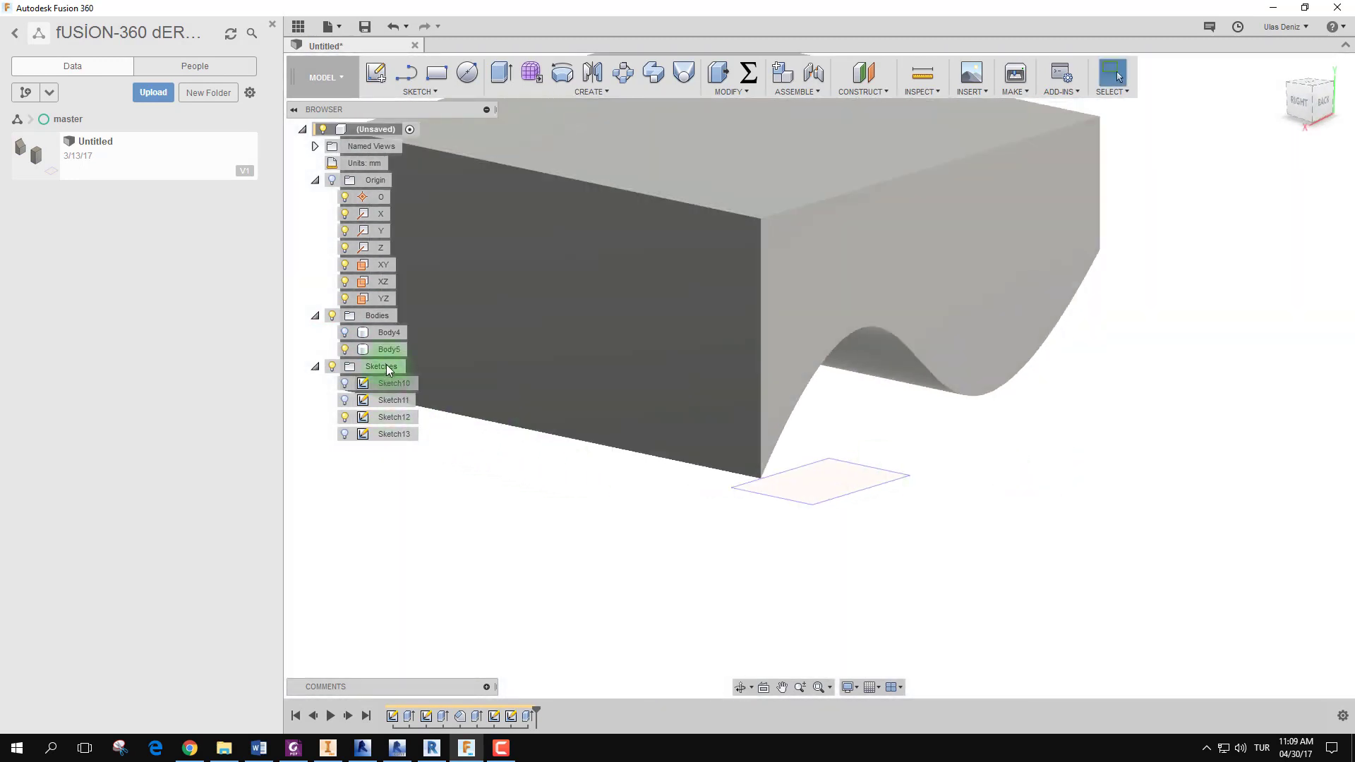
# Re-edit Body5's extrusion to Two Sides: 5.448 mm one way, 1.56 mm the other.
pyautogui.doubleClick(527, 715)
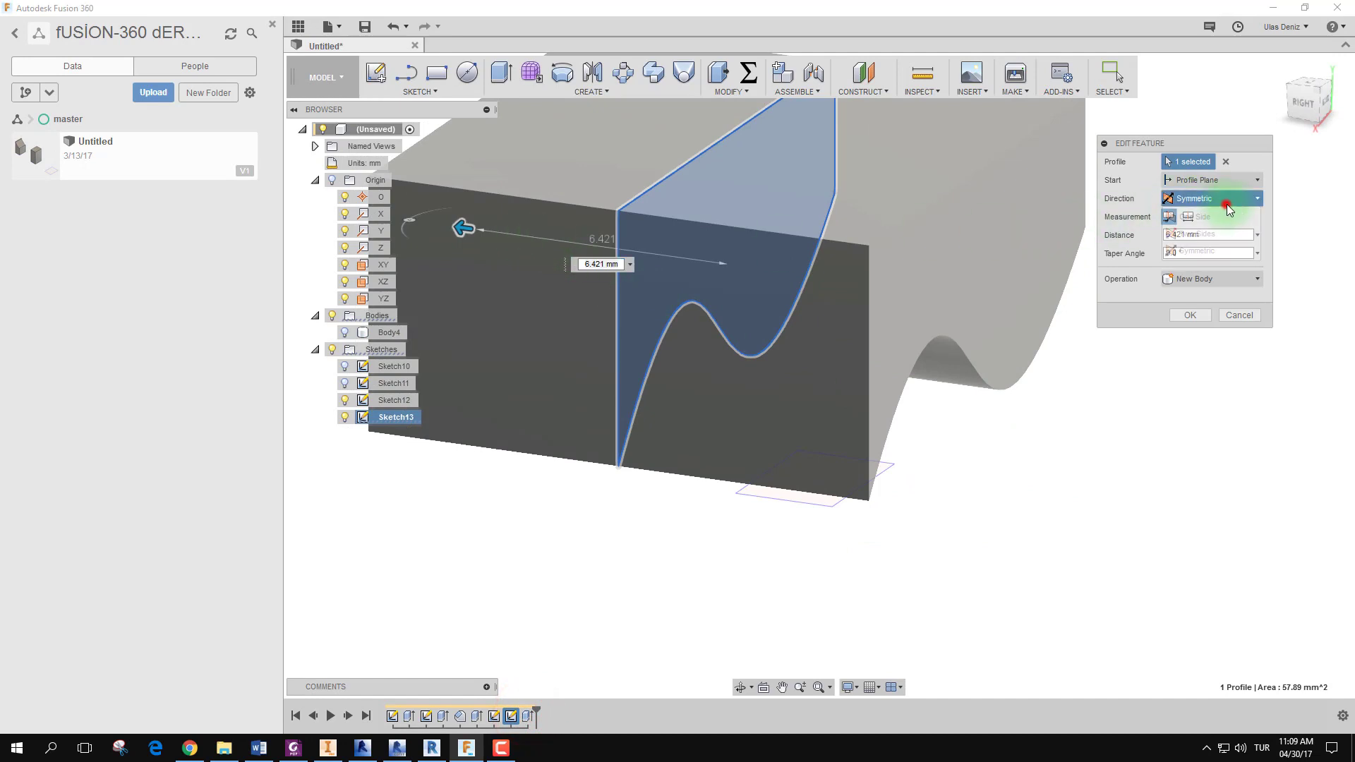
pyautogui.click(1214, 219)
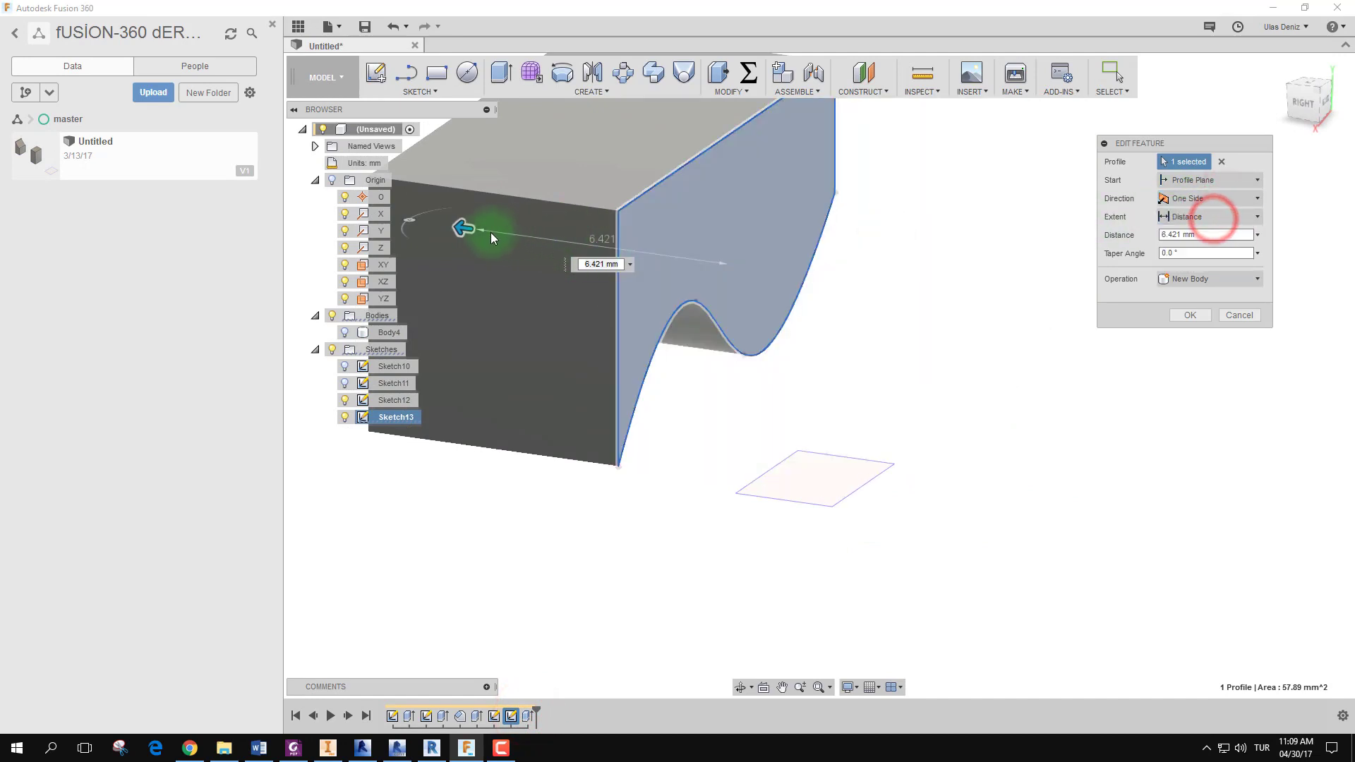
pyautogui.moveTo(463, 226); pyautogui.dragTo(519, 233)
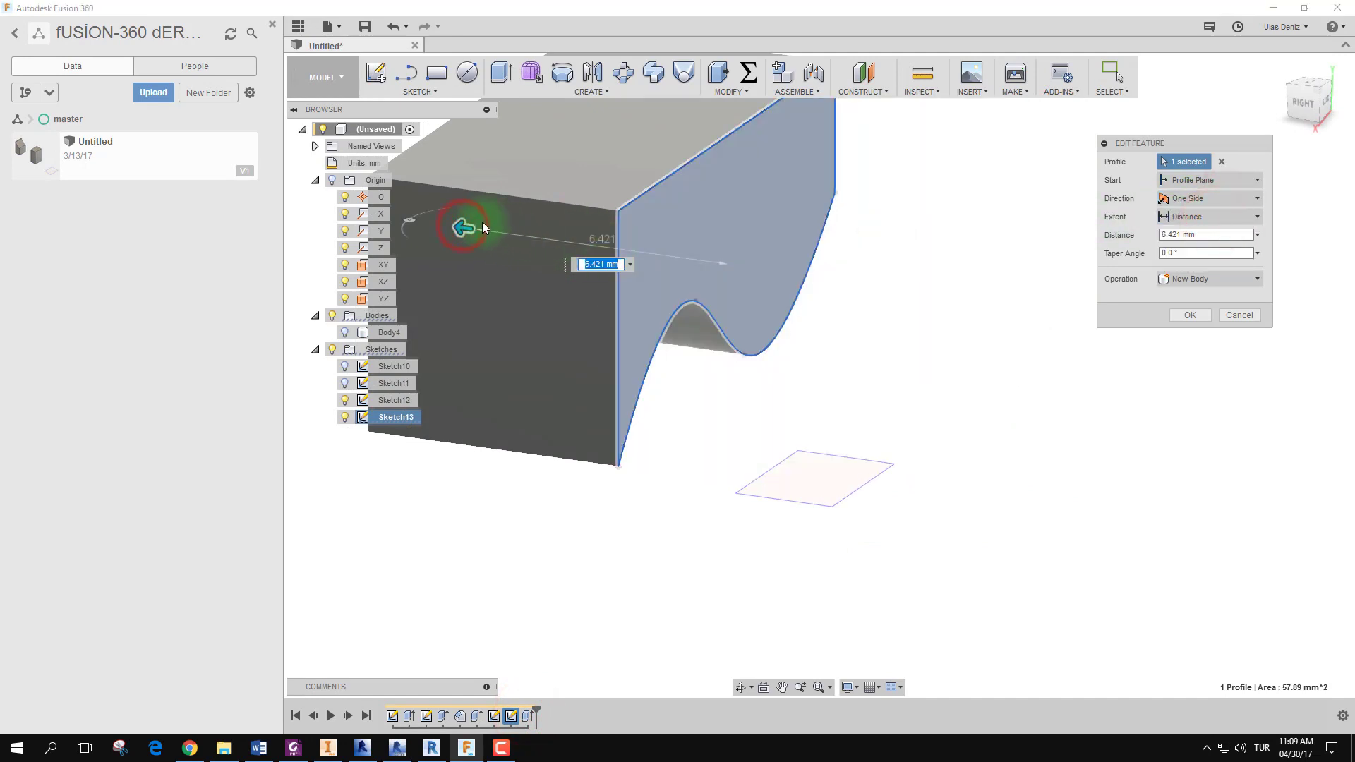
pyautogui.moveTo(519, 233)
pyautogui.keyDown('shift'); pyautogui.mouseDown(button='middle')
pyautogui.moveTo(843, 326)
pyautogui.moveTo(765, 332)
pyautogui.moveTo(974, 375)
pyautogui.mouseUp(button='middle'); pyautogui.keyUp('shift')
pyautogui.click(1219, 205)
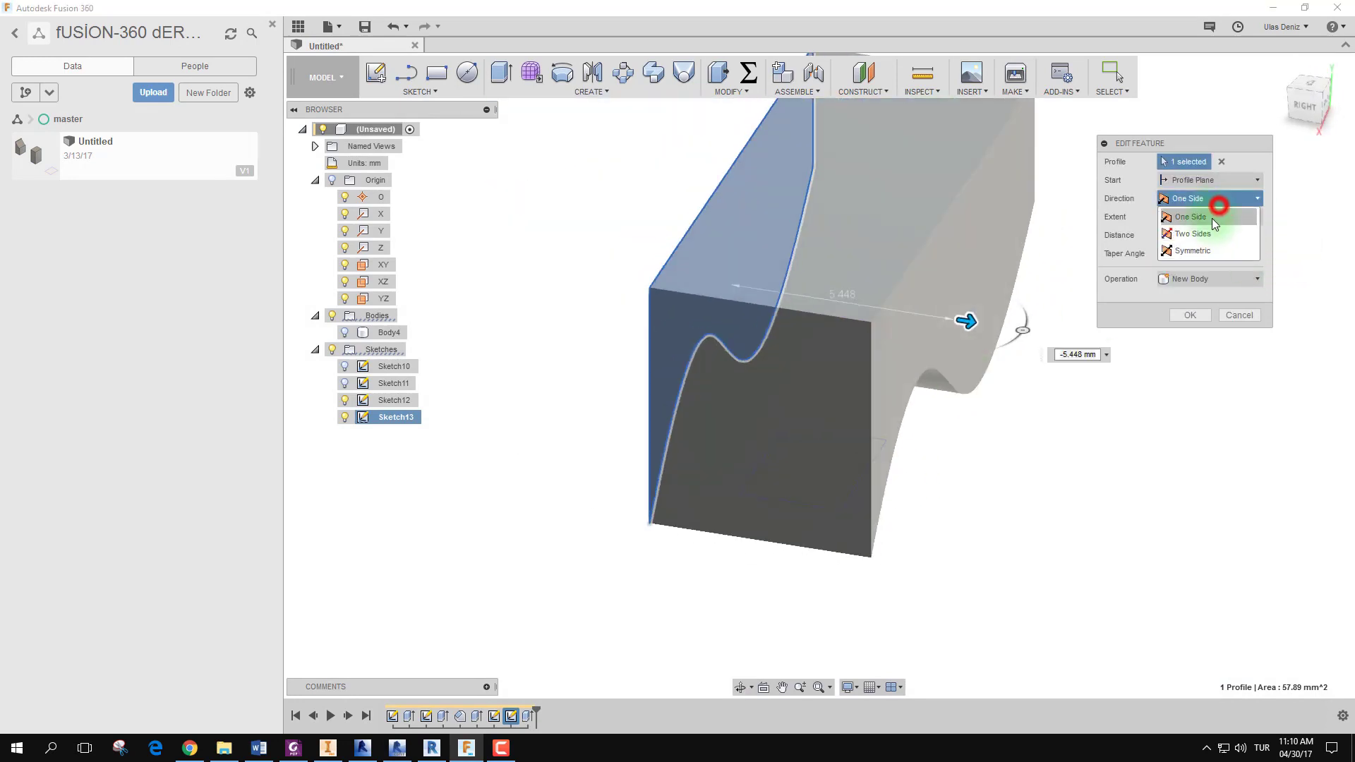
pyautogui.click(1205, 234)
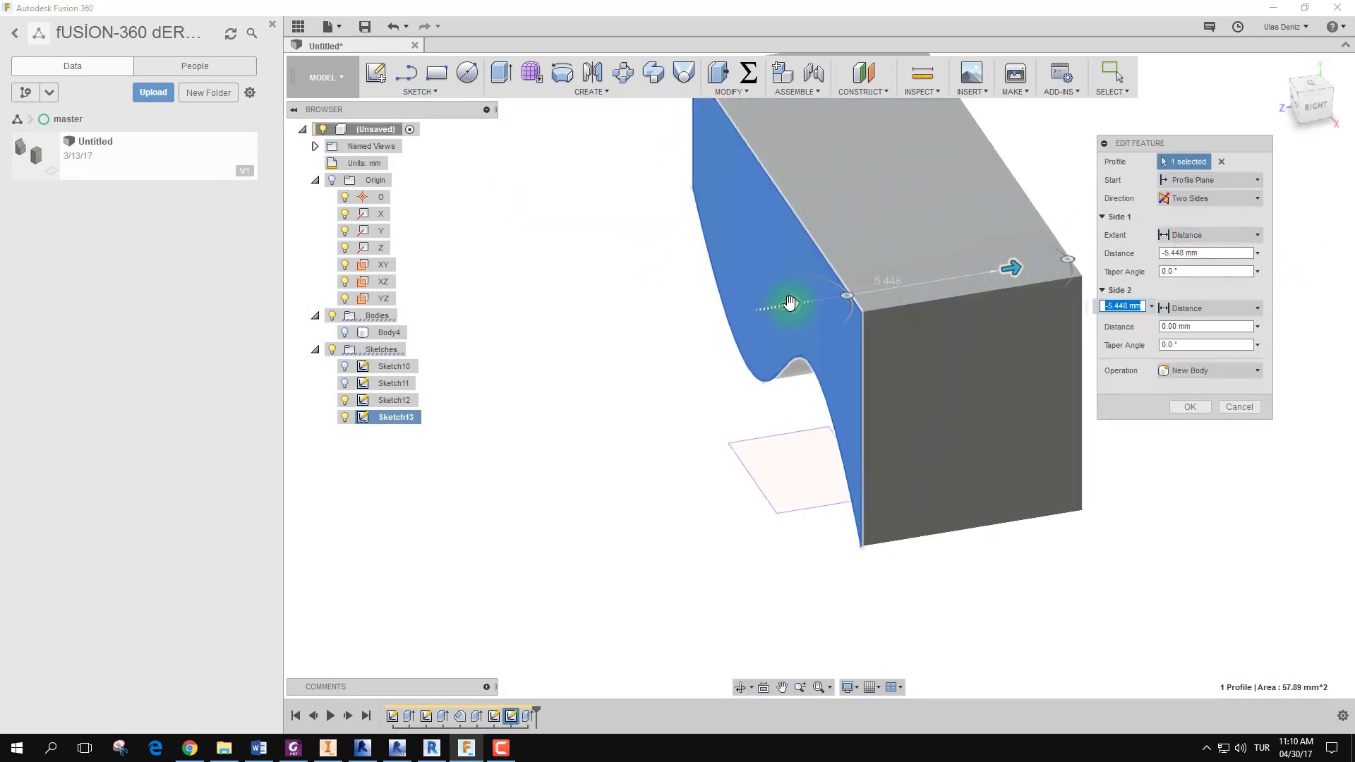
pyautogui.moveTo(789, 304); pyautogui.dragTo(724, 309)
pyautogui.moveTo(724, 309)
pyautogui.keyDown('shift'); pyautogui.mouseDown(button='middle')
pyautogui.moveTo(1023, 285)
pyautogui.moveTo(1143, 398)
pyautogui.mouseUp(button='middle'); pyautogui.keyUp('shift')
pyautogui.click(1191, 412)
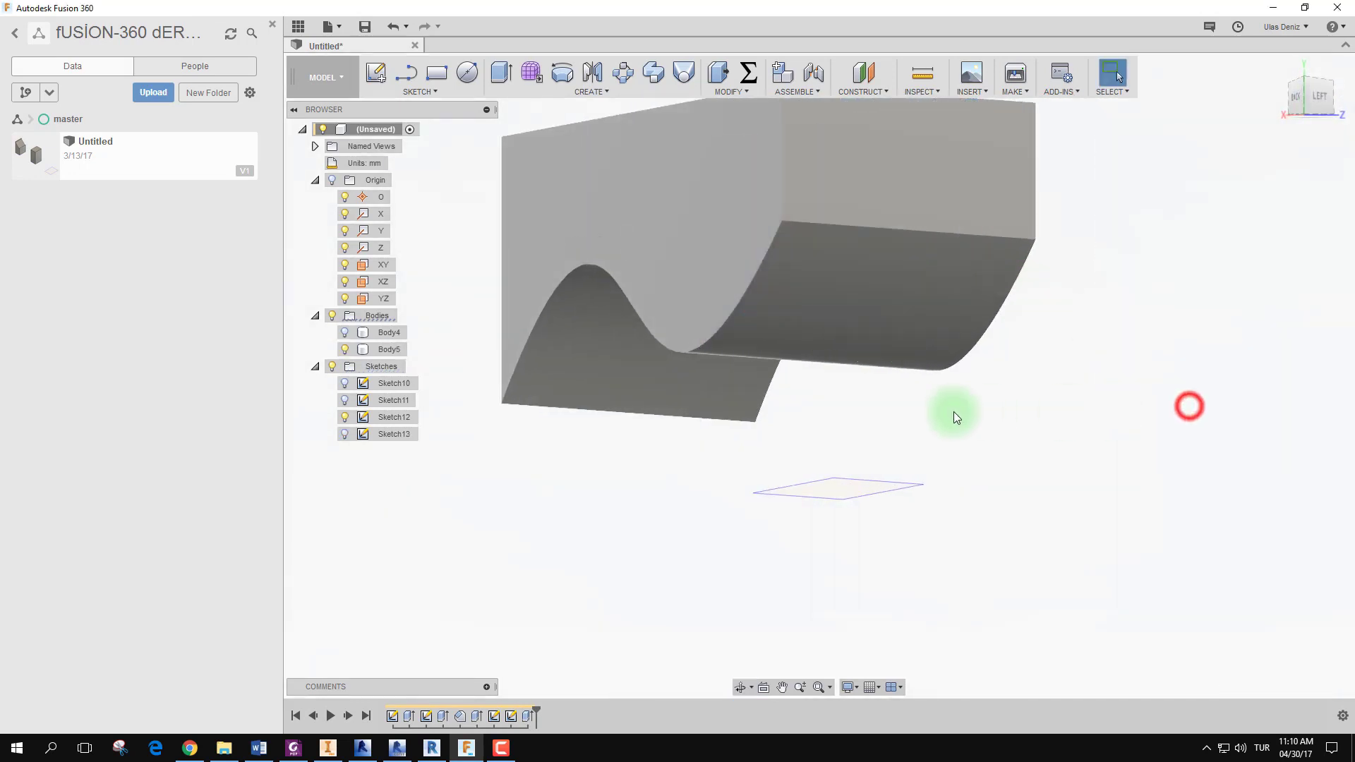
pyautogui.moveTo(952, 412)
pyautogui.keyDown('shift'); pyautogui.mouseDown(button='middle')
pyautogui.moveTo(1052, 408)
pyautogui.moveTo(1040, 423)
pyautogui.moveTo(1080, 460)
pyautogui.mouseUp(button='middle'); pyautogui.keyUp('shift')
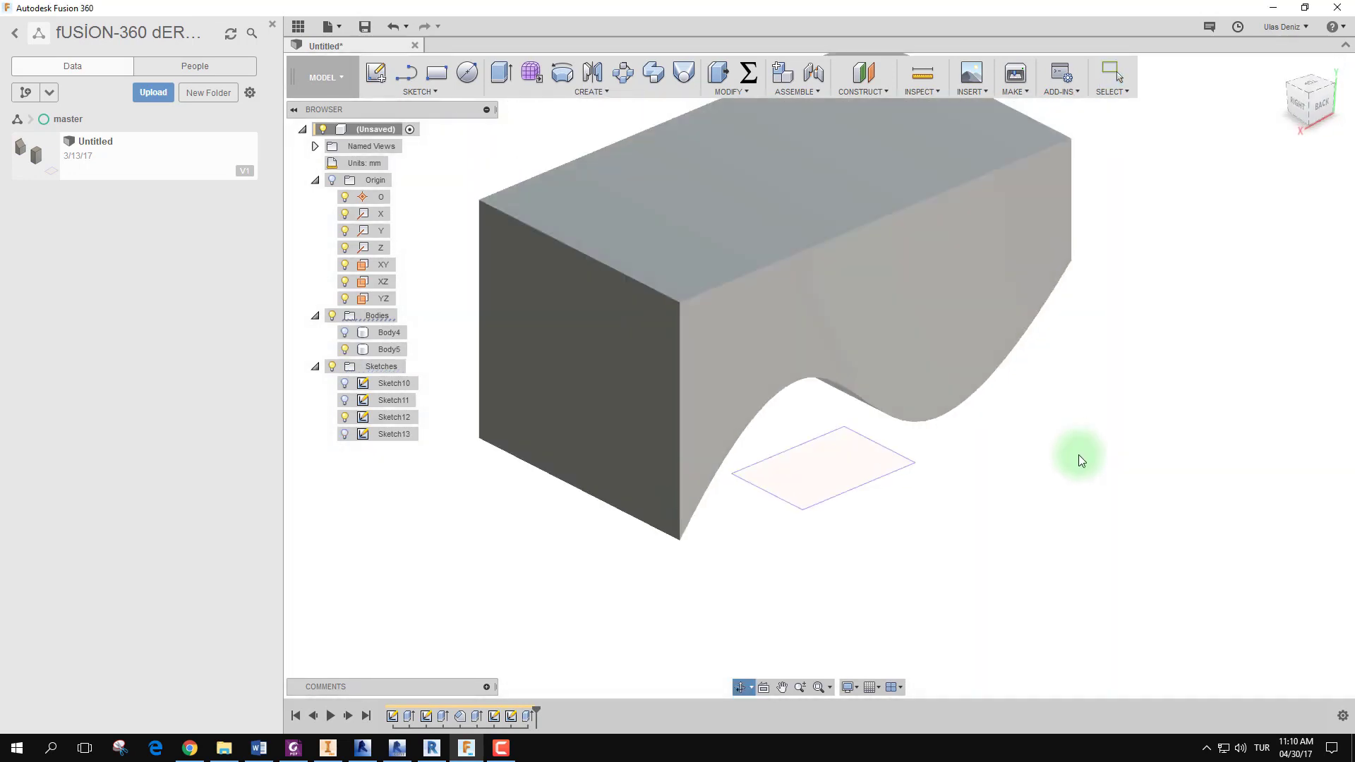
# Press Pull the wavy body's top face down 1.66 mm.
pyautogui.click(780, 188)
pyautogui.moveTo(805, 212); pyautogui.dragTo(845, 298, button='middle')
pyautogui.rightClick(844, 298)
pyautogui.click(913, 292)
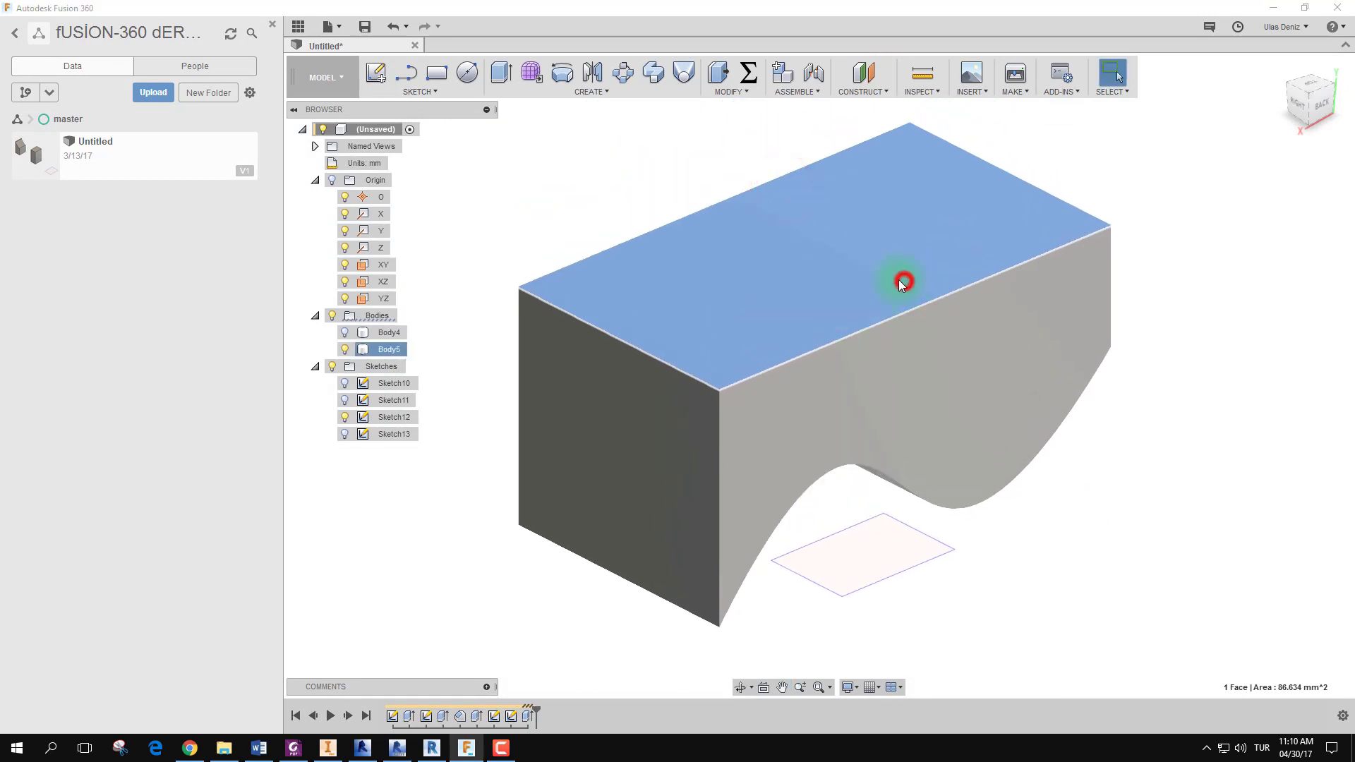
pyautogui.moveTo(820, 258); pyautogui.dragTo(825, 381)
pyautogui.moveTo(824, 381)
pyautogui.keyDown('shift'); pyautogui.mouseDown(button='middle')
pyautogui.moveTo(925, 435)
pyautogui.moveTo(1016, 438)
pyautogui.moveTo(930, 347)
pyautogui.mouseUp(button='middle'); pyautogui.keyUp('shift')
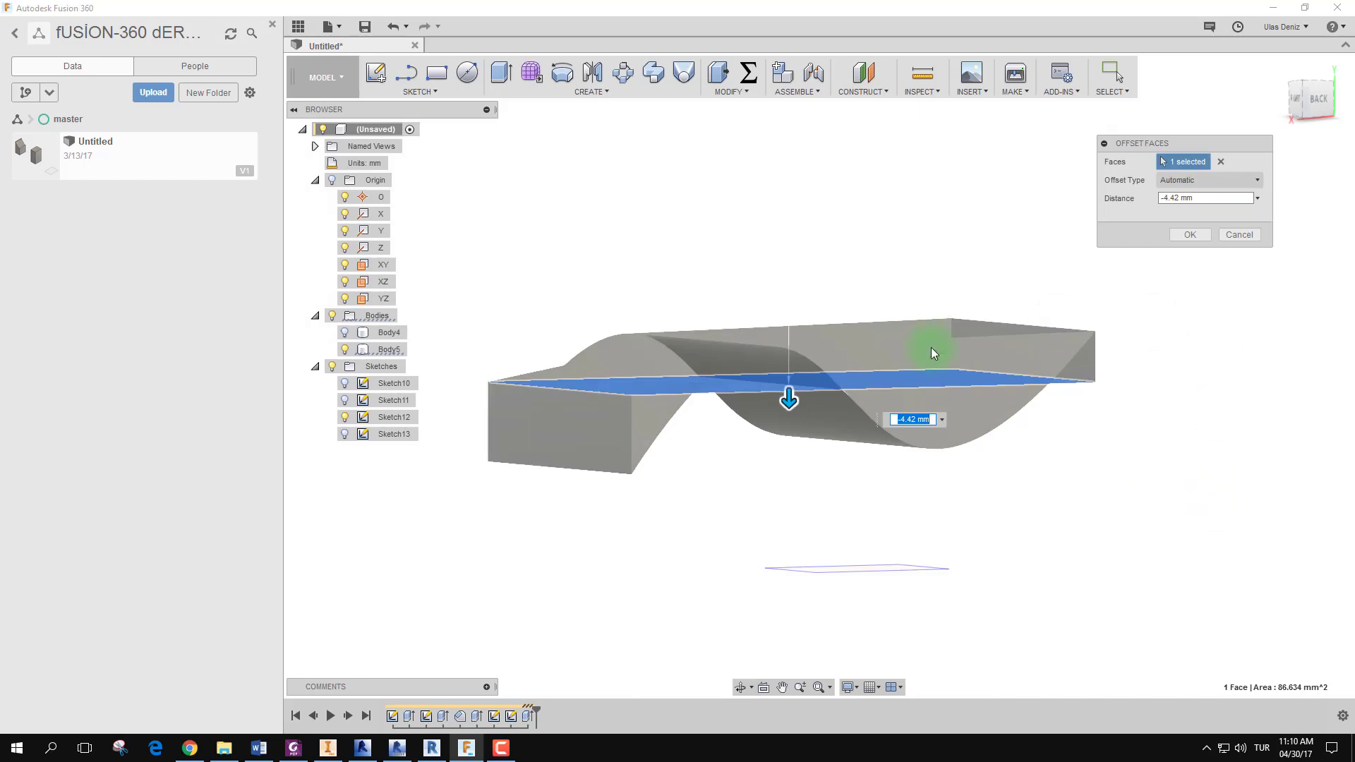
pyautogui.moveTo(790, 396); pyautogui.dragTo(787, 281)
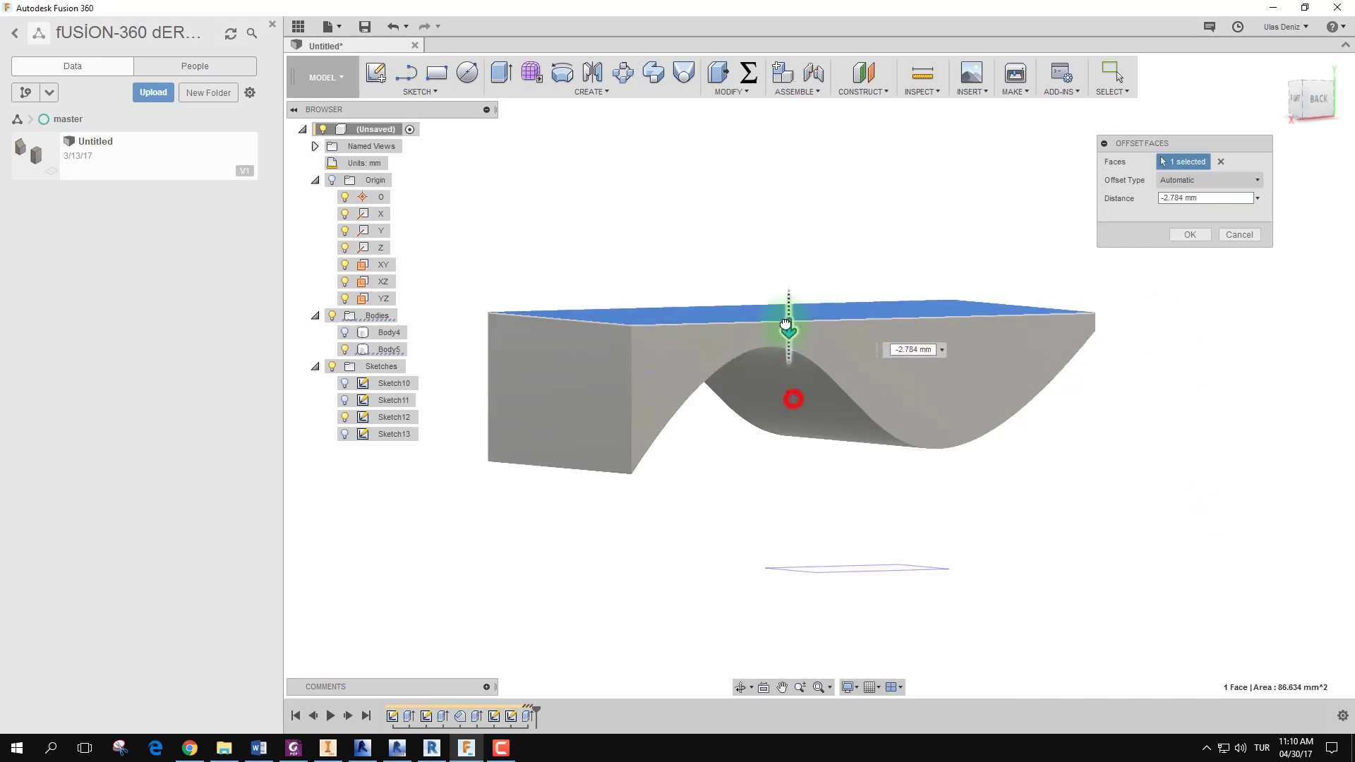
pyautogui.click(1189, 232)
# Offset the body's front face inward 4.753 mm.
pyautogui.click(916, 305)
pyautogui.rightClick(914, 302)
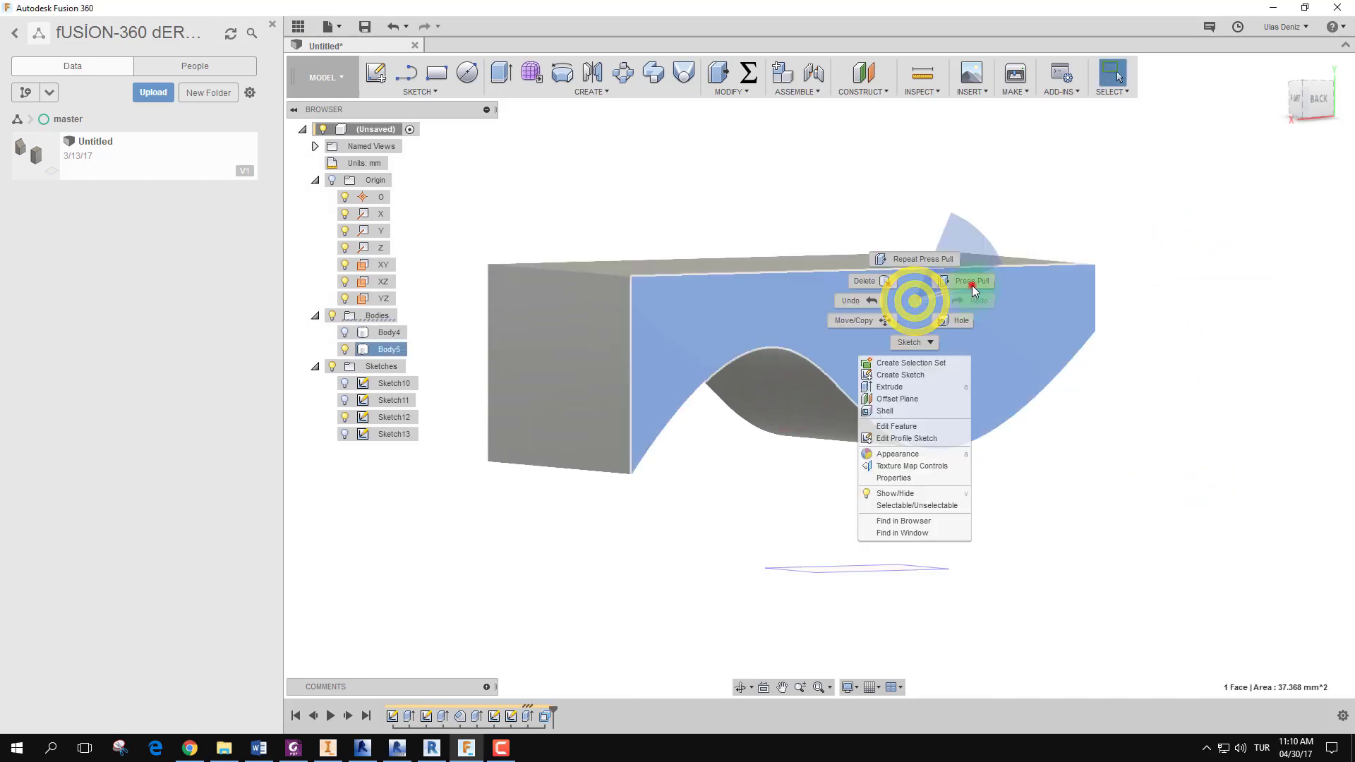
pyautogui.click(972, 285)
pyautogui.moveTo(1010, 318)
pyautogui.keyDown('shift'); pyautogui.mouseDown(button='middle')
pyautogui.moveTo(1031, 305)
pyautogui.moveTo(1071, 324)
pyautogui.moveTo(1095, 312)
pyautogui.moveTo(1078, 317)
pyautogui.moveTo(1183, 333)
pyautogui.moveTo(1095, 366)
pyautogui.moveTo(1149, 360)
pyautogui.mouseUp(button='middle'); pyautogui.keyUp('shift')
pyautogui.click(1200, 234)
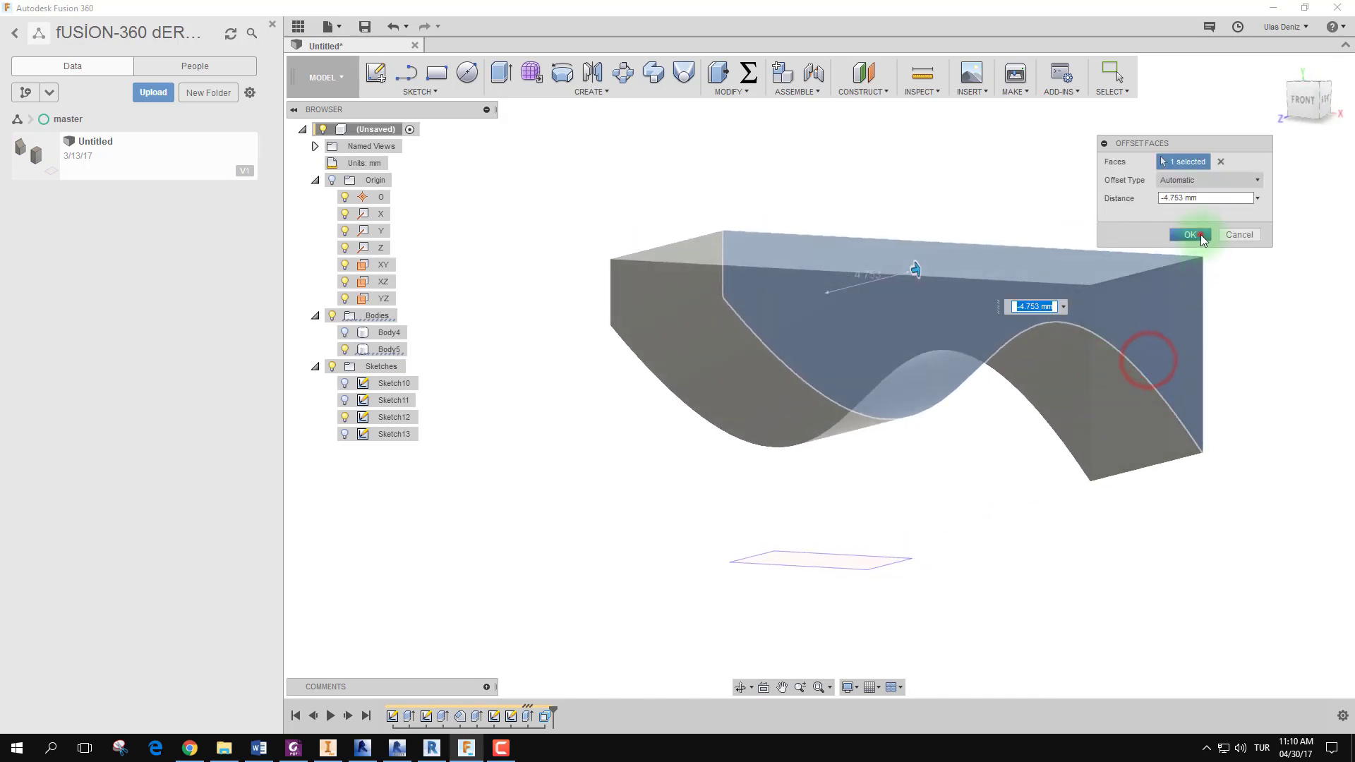
# Offset the body's end face inward about 2.827 mm.
pyautogui.click(1137, 346)
pyautogui.rightClick(1138, 346)
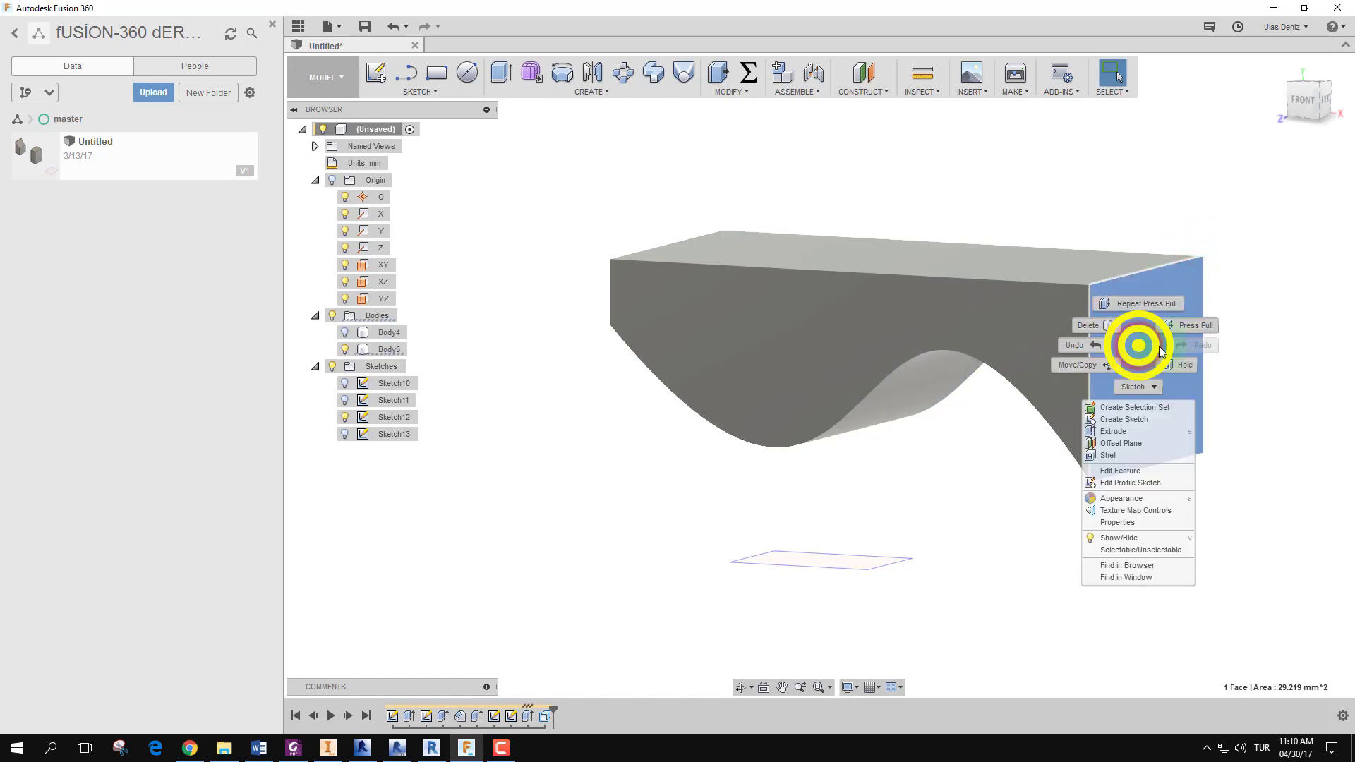
pyautogui.click(1193, 324)
pyautogui.moveTo(1163, 345)
pyautogui.mouseDown()
pyautogui.moveTo(962, 339)
pyautogui.moveTo(1054, 330)
pyautogui.moveTo(1038, 336)
pyautogui.mouseUp()
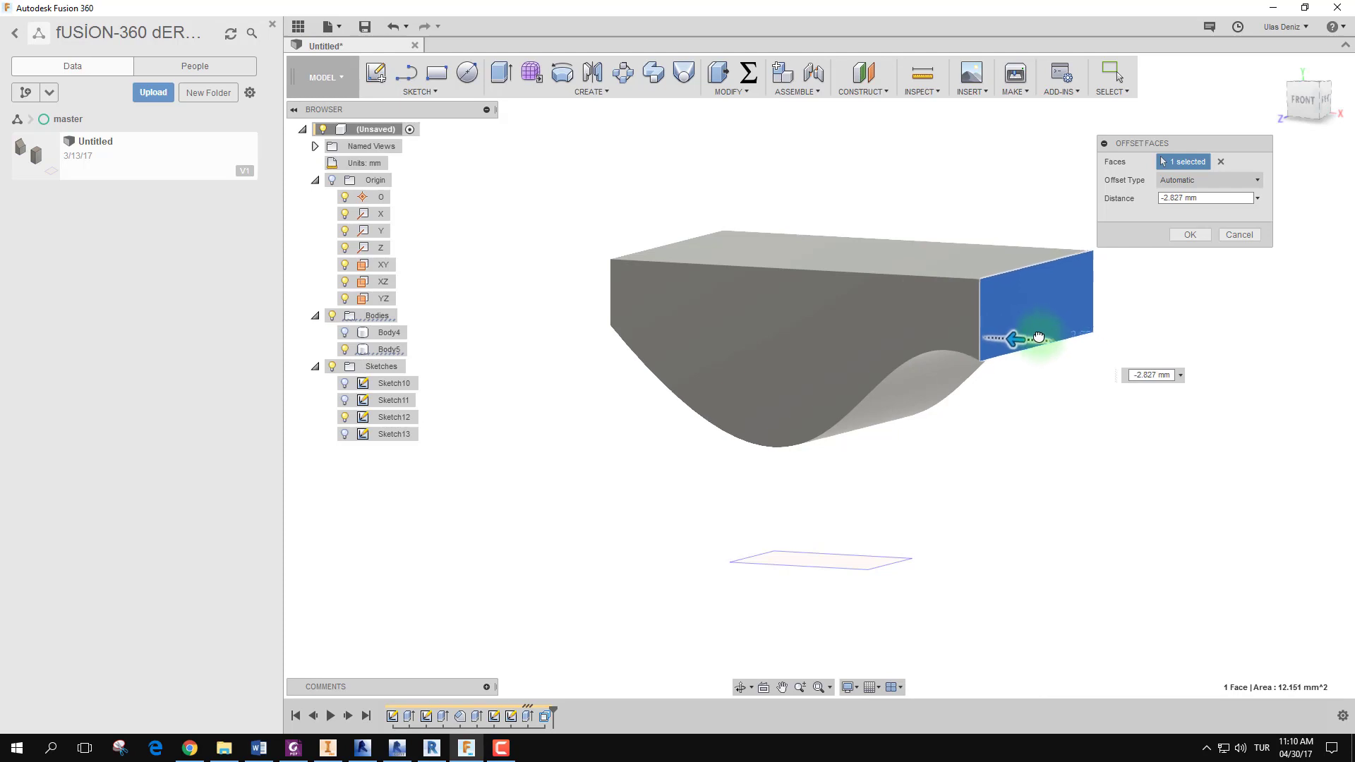
pyautogui.click(1189, 236)
pyautogui.moveTo(1038, 367)
pyautogui.keyDown('shift'); pyautogui.mouseDown(button='middle')
pyautogui.moveTo(713, 366)
pyautogui.moveTo(747, 375)
pyautogui.moveTo(992, 350)
pyautogui.moveTo(887, 475)
pyautogui.mouseUp(button='middle'); pyautogui.keyUp('shift')
pyautogui.click(894, 482)
pyautogui.rightClick(894, 482)
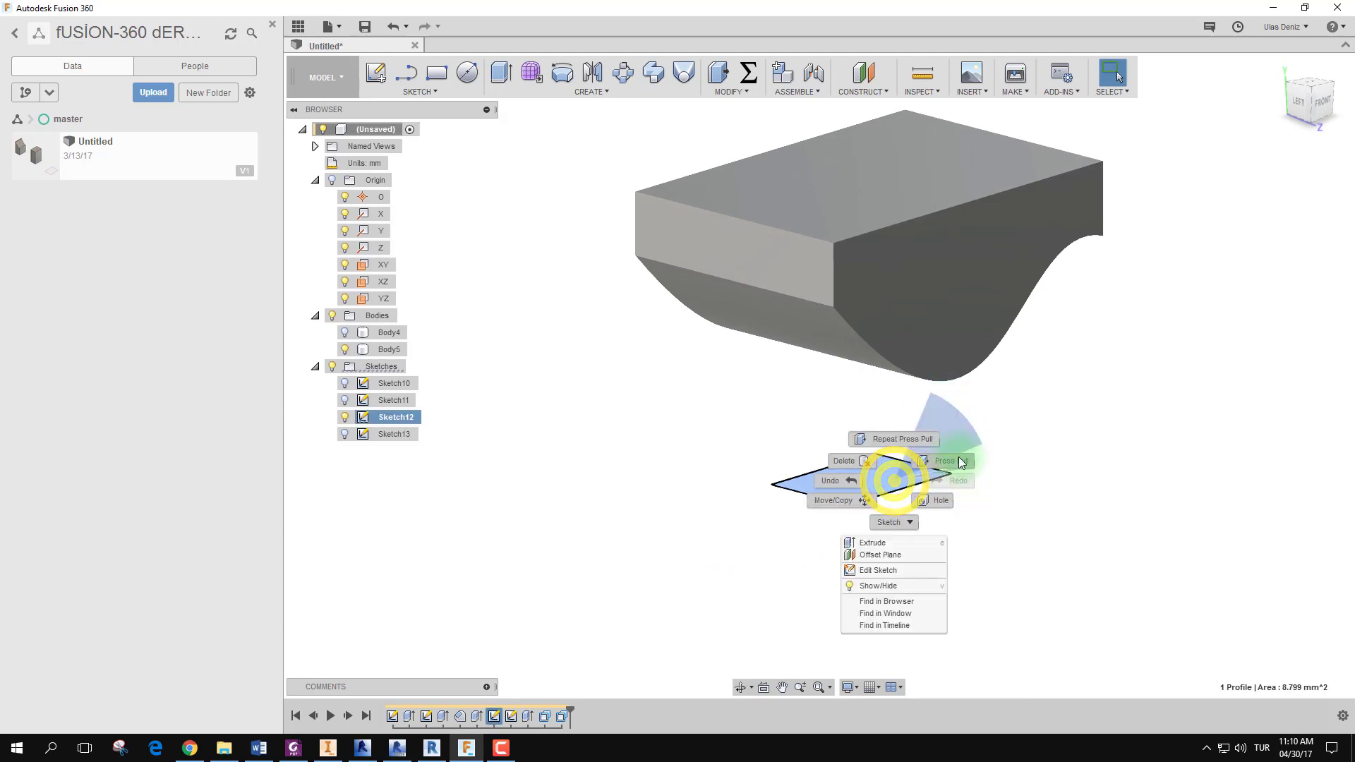
# Extrude the rectangle To Object up to the wavy body's curved underside as new Body6.
pyautogui.click(506, 71)
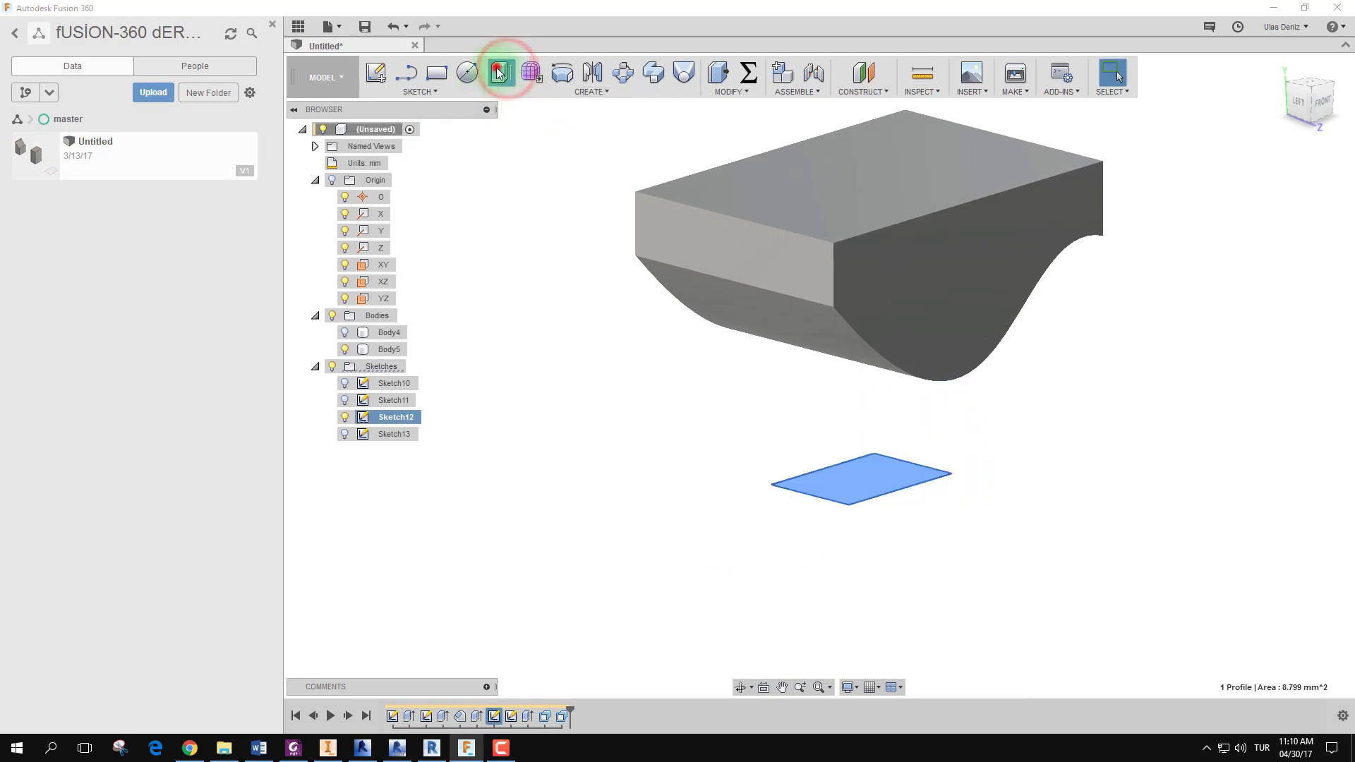
pyautogui.keyDown('shift'); pyautogui.moveTo(867, 462); pyautogui.dragTo(1010, 459, button='middle'); pyautogui.keyUp('shift')
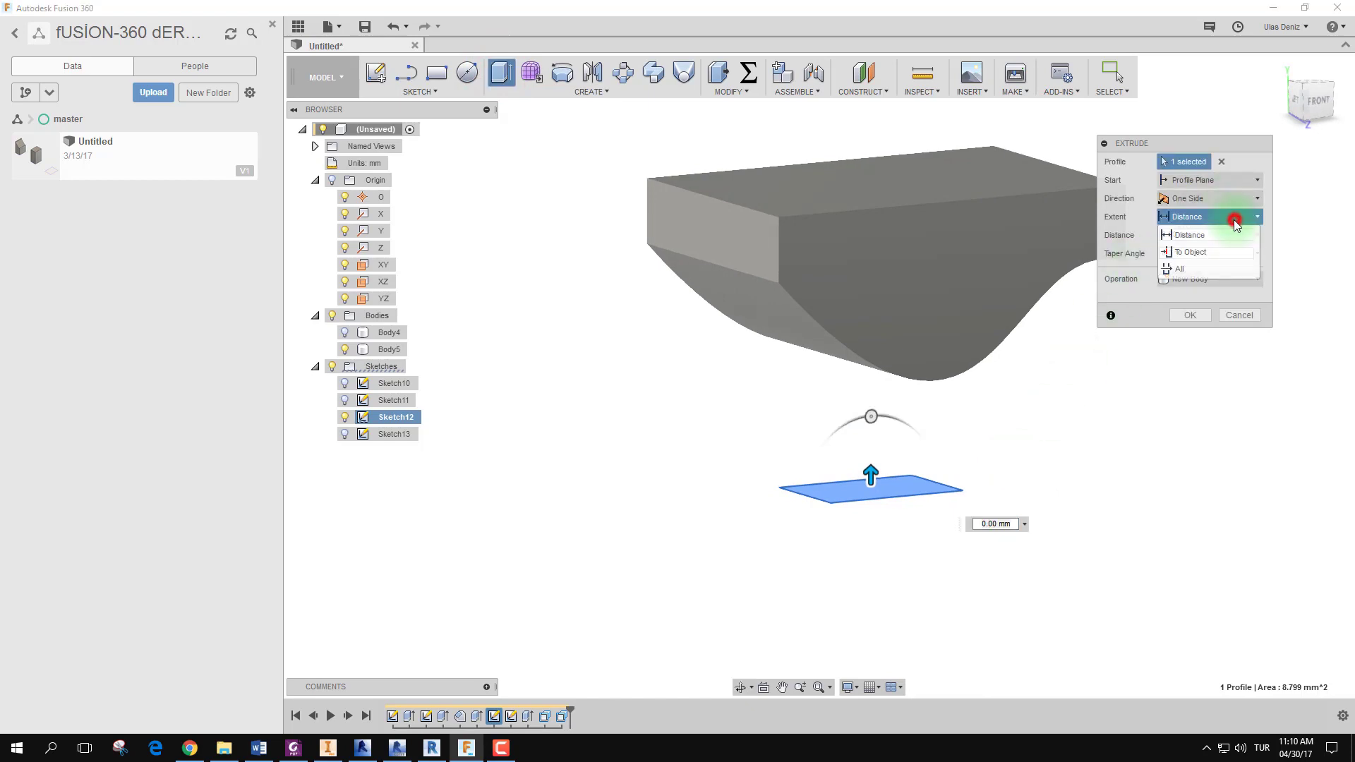
pyautogui.click(1210, 252)
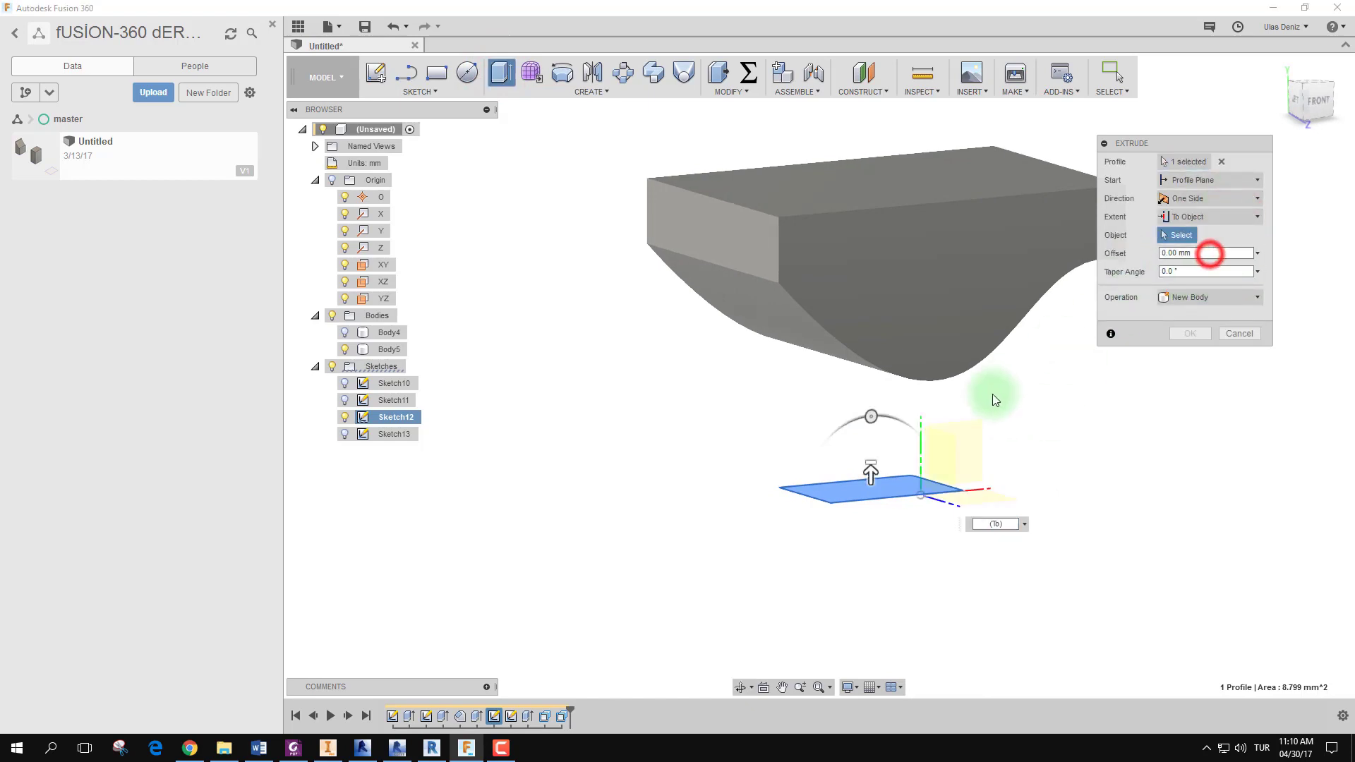
pyautogui.moveTo(989, 393)
pyautogui.mouseDown(button='middle')
pyautogui.moveTo(889, 426)
pyautogui.moveTo(901, 384)
pyautogui.moveTo(883, 388)
pyautogui.moveTo(907, 408)
pyautogui.mouseUp(button='middle')
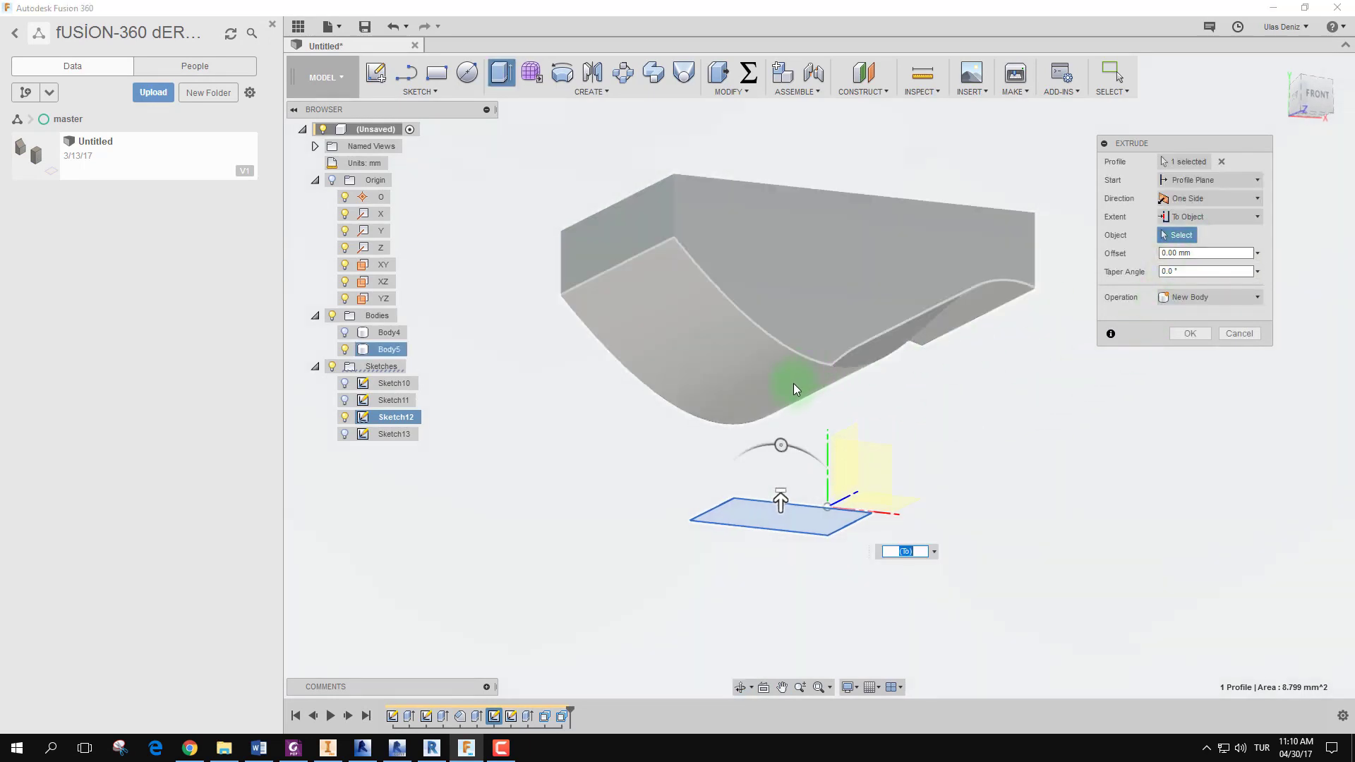
pyautogui.click(765, 395)
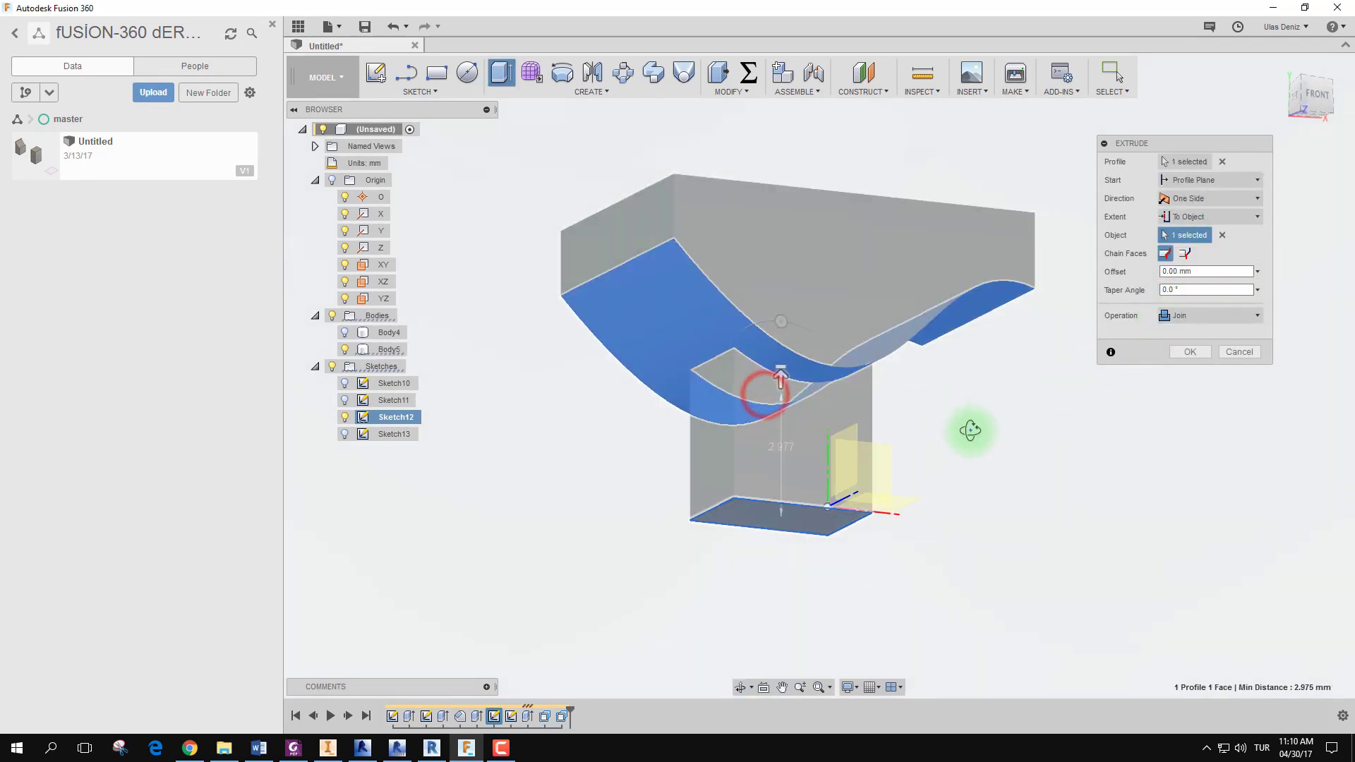
pyautogui.moveTo(967, 427)
pyautogui.keyDown('shift'); pyautogui.mouseDown(button='middle')
pyautogui.moveTo(922, 443)
pyautogui.moveTo(809, 365)
pyautogui.mouseUp(button='middle'); pyautogui.keyUp('shift')
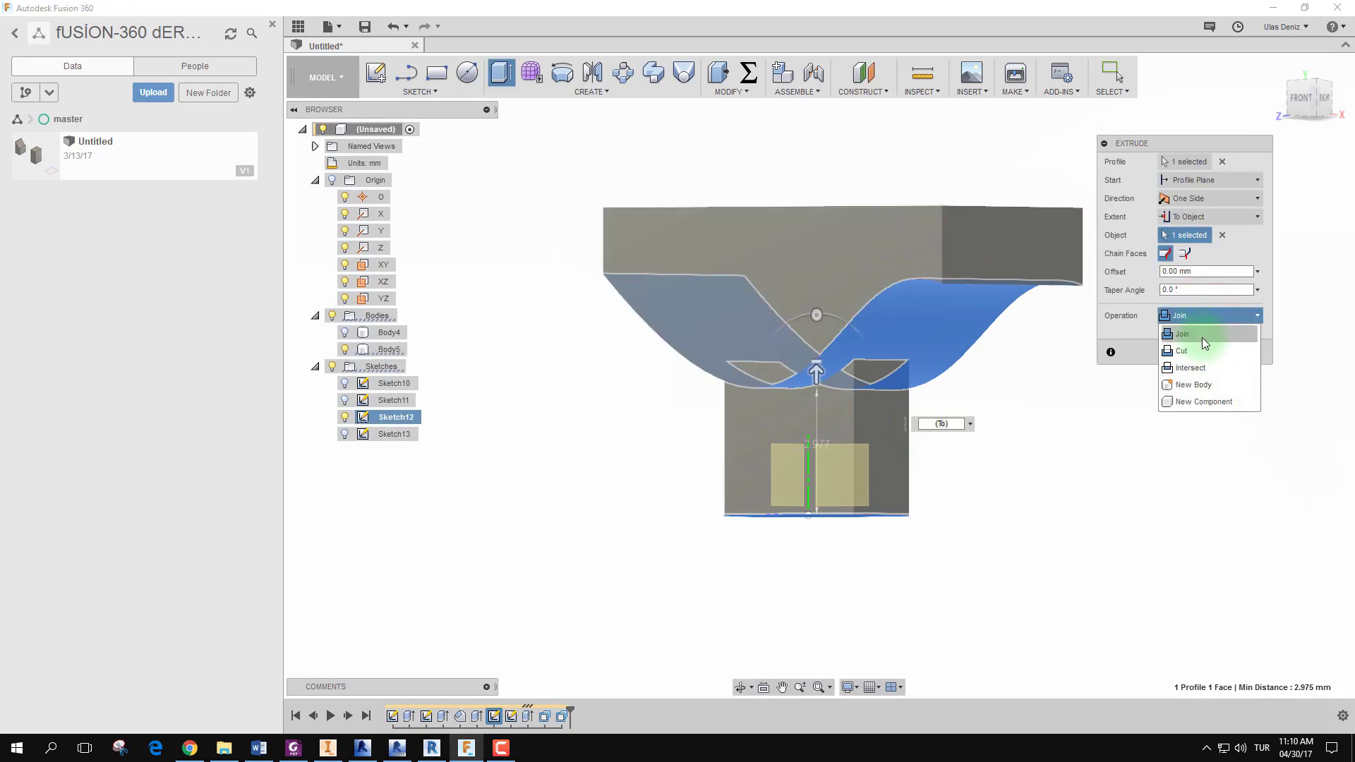
pyautogui.click(1209, 381)
pyautogui.click(1187, 352)
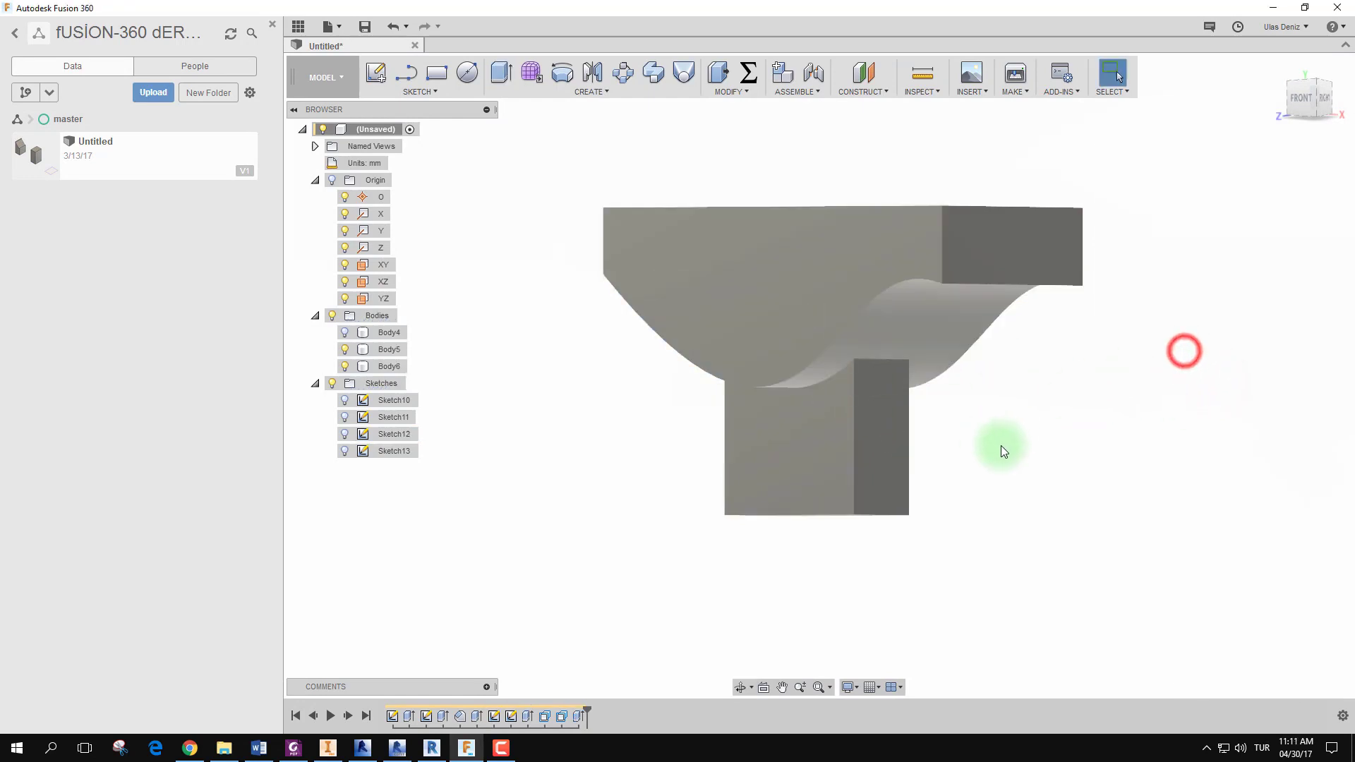
# Hide Body5 and view the Body6 block alone from an isometric angle.
pyautogui.click(343, 348)
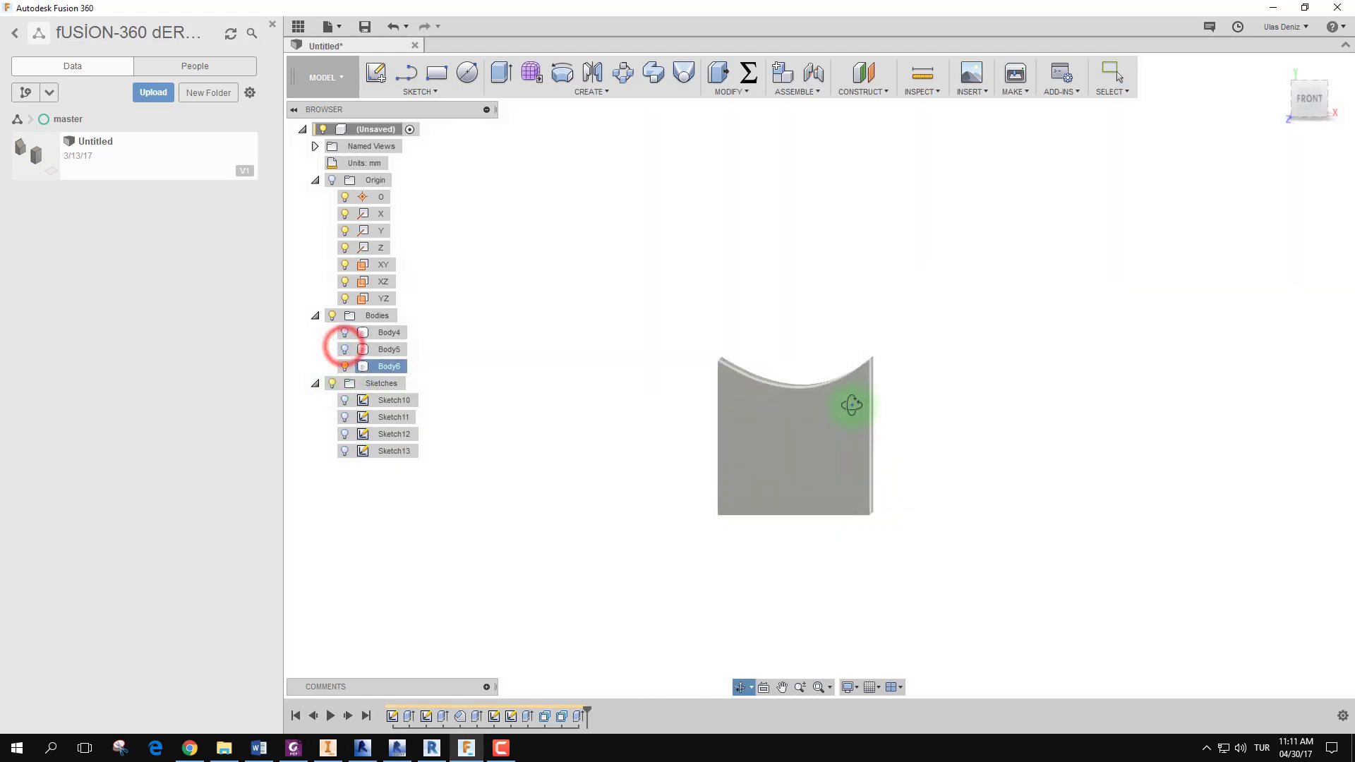
pyautogui.moveTo(852, 403)
pyautogui.keyDown('shift'); pyautogui.mouseDown(button='middle')
pyautogui.moveTo(879, 346)
pyautogui.moveTo(810, 316)
pyautogui.mouseUp(button='middle'); pyautogui.keyUp('shift')
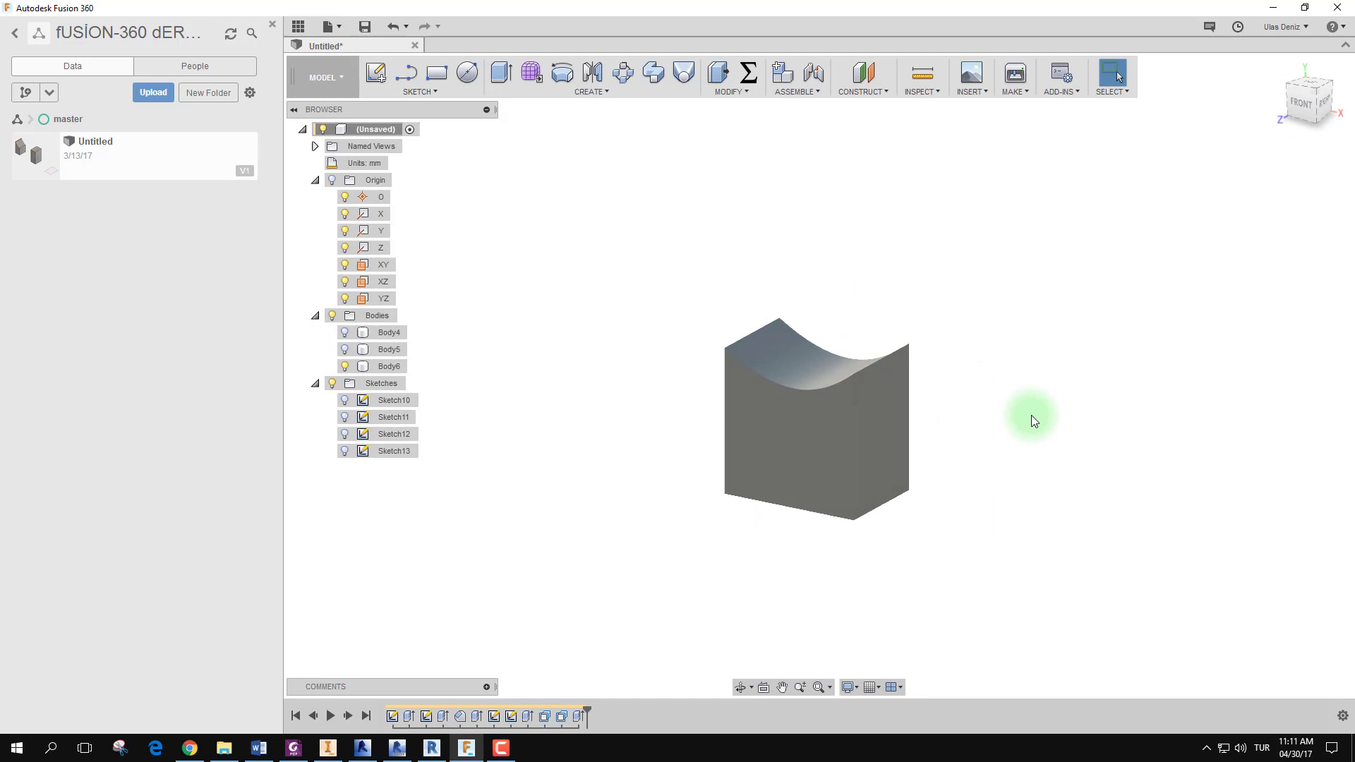
pyautogui.click(345, 370)
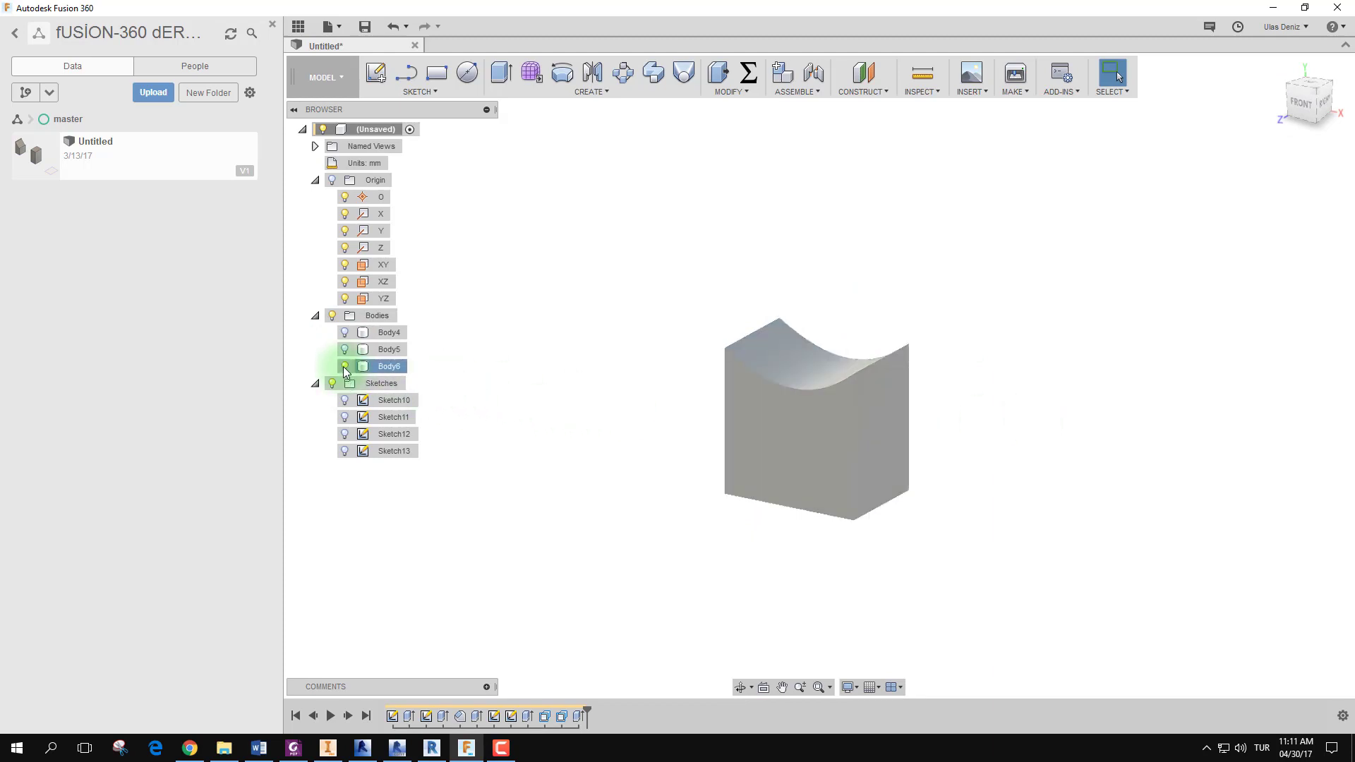
pyautogui.click(707, 684)
pyautogui.click(587, 711)
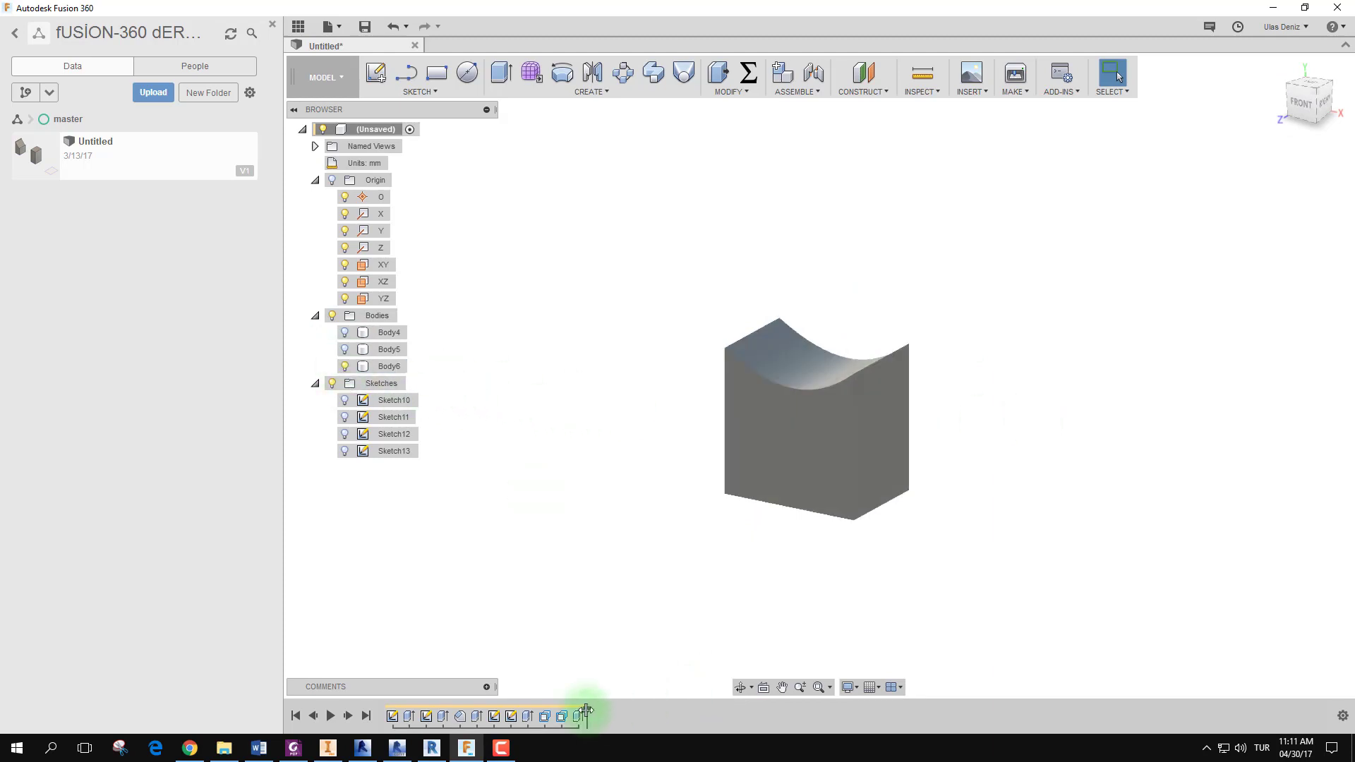
# Show the wavy body again and change Body6's extrusion extent from To Object to All.
pyautogui.doubleClick(578, 716)
pyautogui.keyDown('shift'); pyautogui.moveTo(877, 605); pyautogui.dragTo(1035, 517, button='middle'); pyautogui.keyUp('shift')
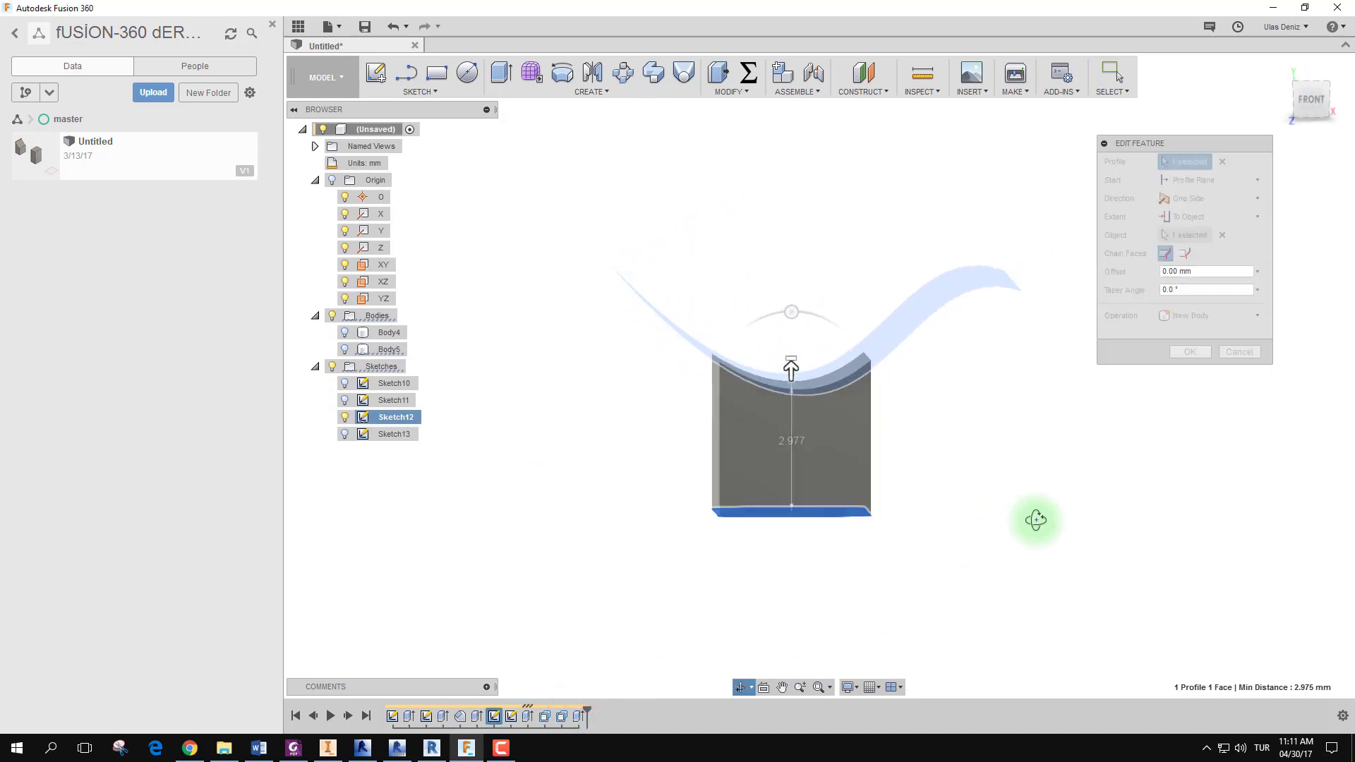
pyautogui.click(345, 332)
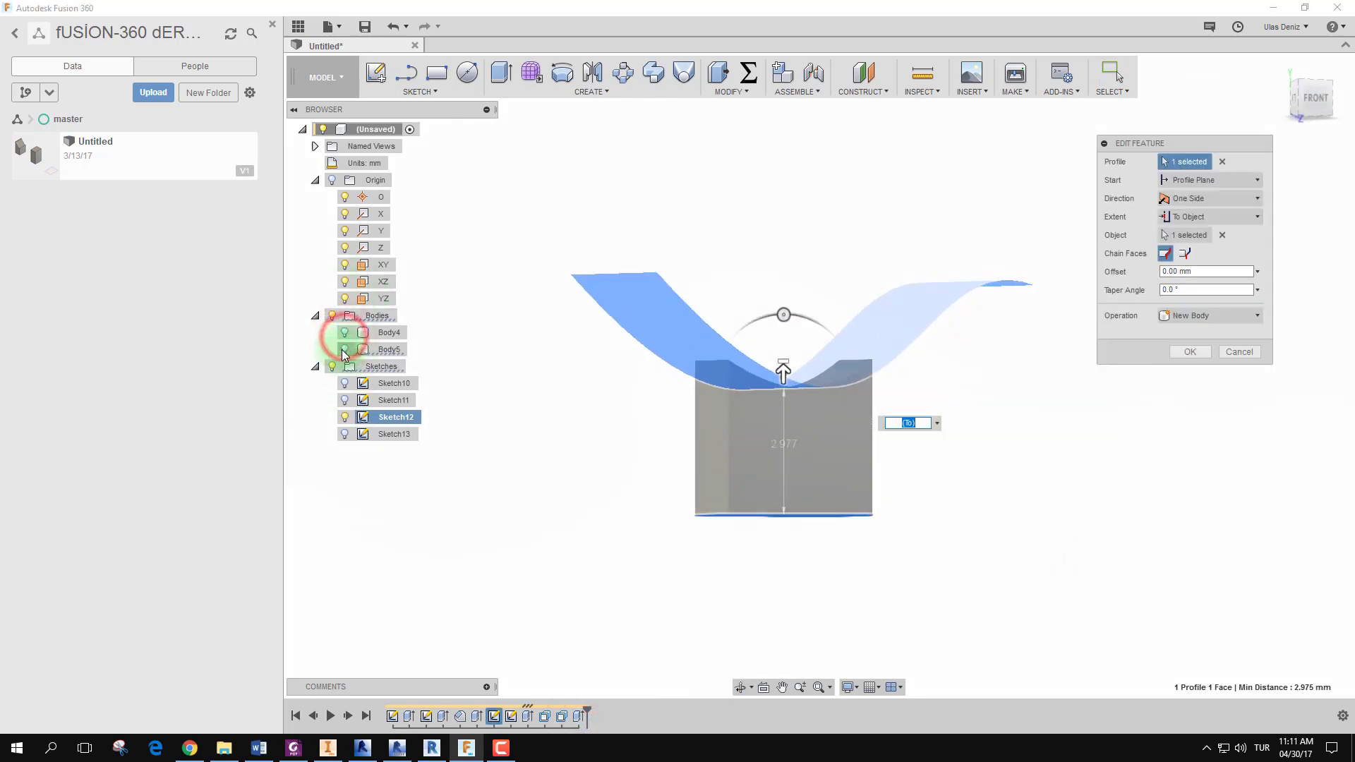
pyautogui.click(344, 349)
pyautogui.click(1226, 216)
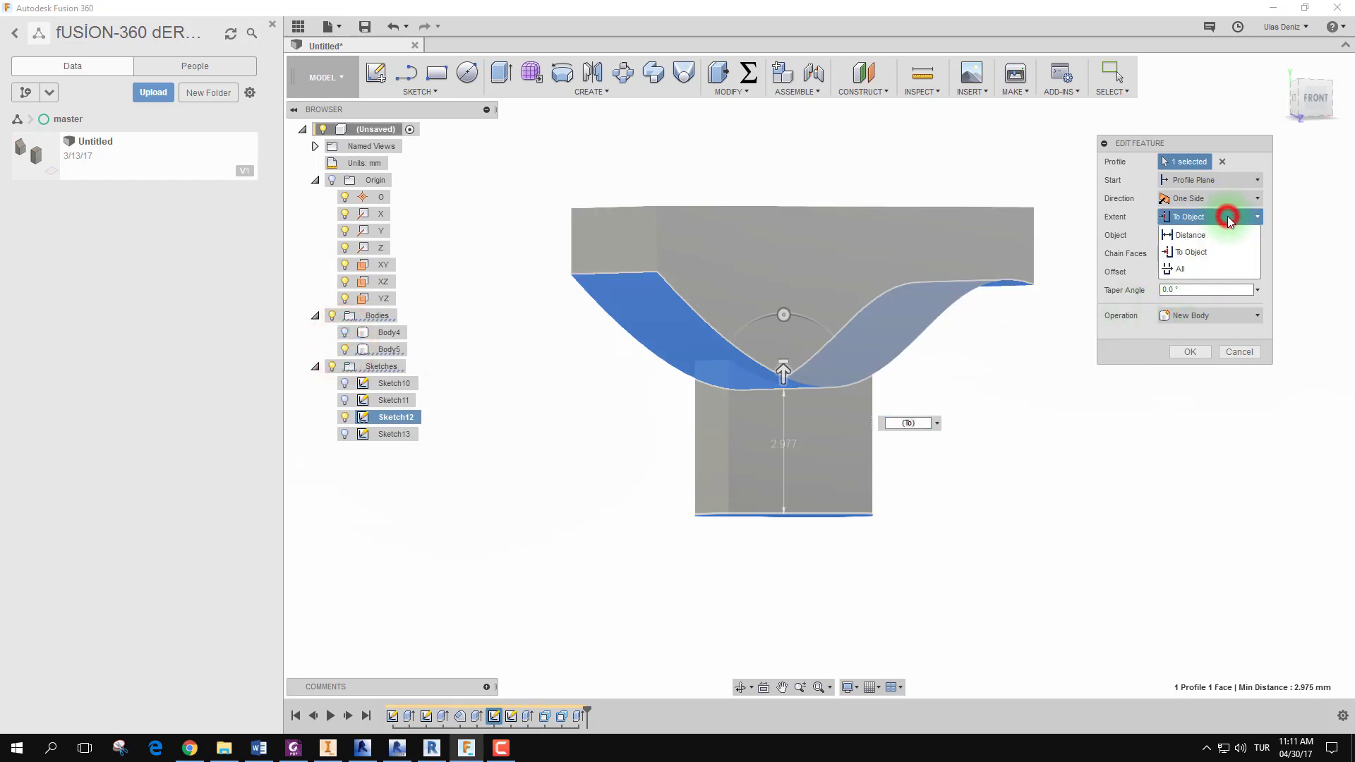
pyautogui.click(1195, 271)
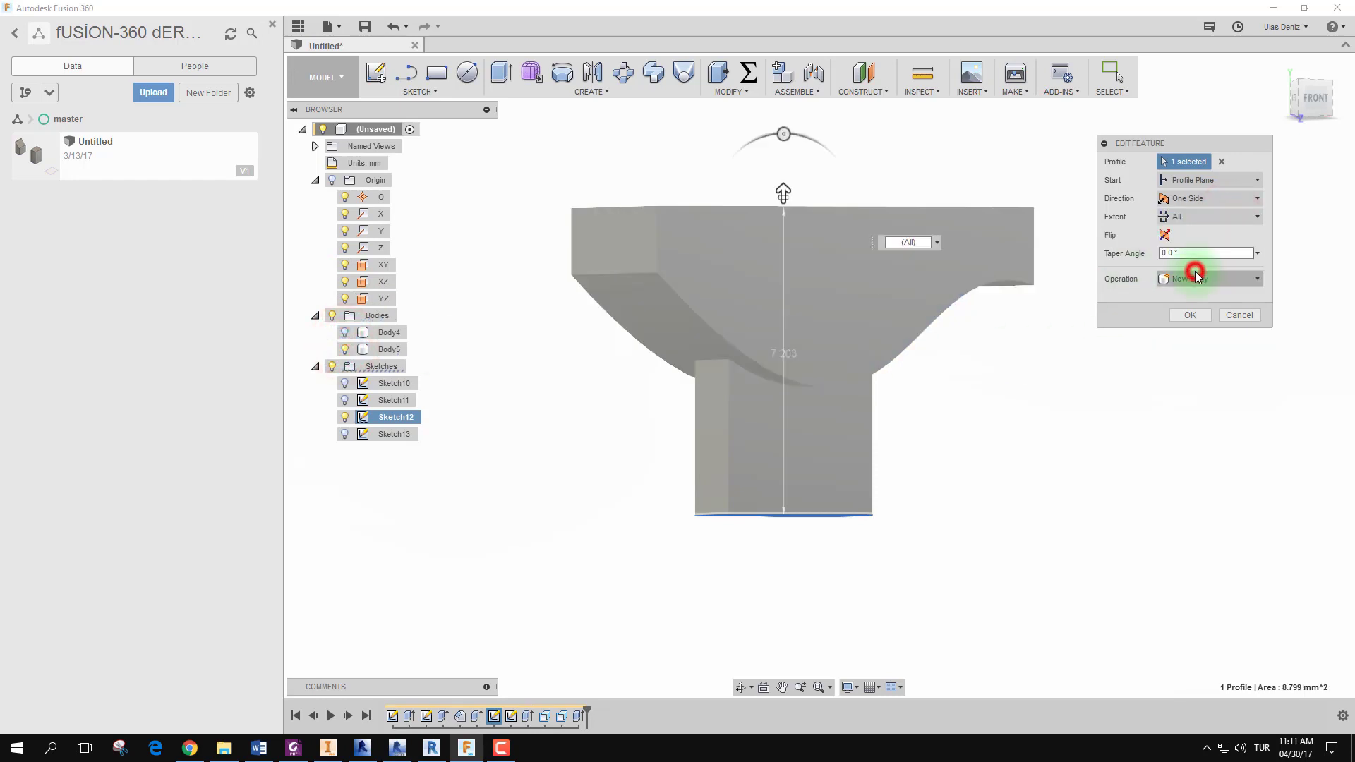
pyautogui.moveTo(933, 358)
pyautogui.keyDown('shift'); pyautogui.mouseDown(button='middle')
pyautogui.moveTo(971, 366)
pyautogui.moveTo(767, 222)
pyautogui.moveTo(1055, 508)
pyautogui.moveTo(978, 329)
pyautogui.mouseUp(button='middle'); pyautogui.keyUp('shift')
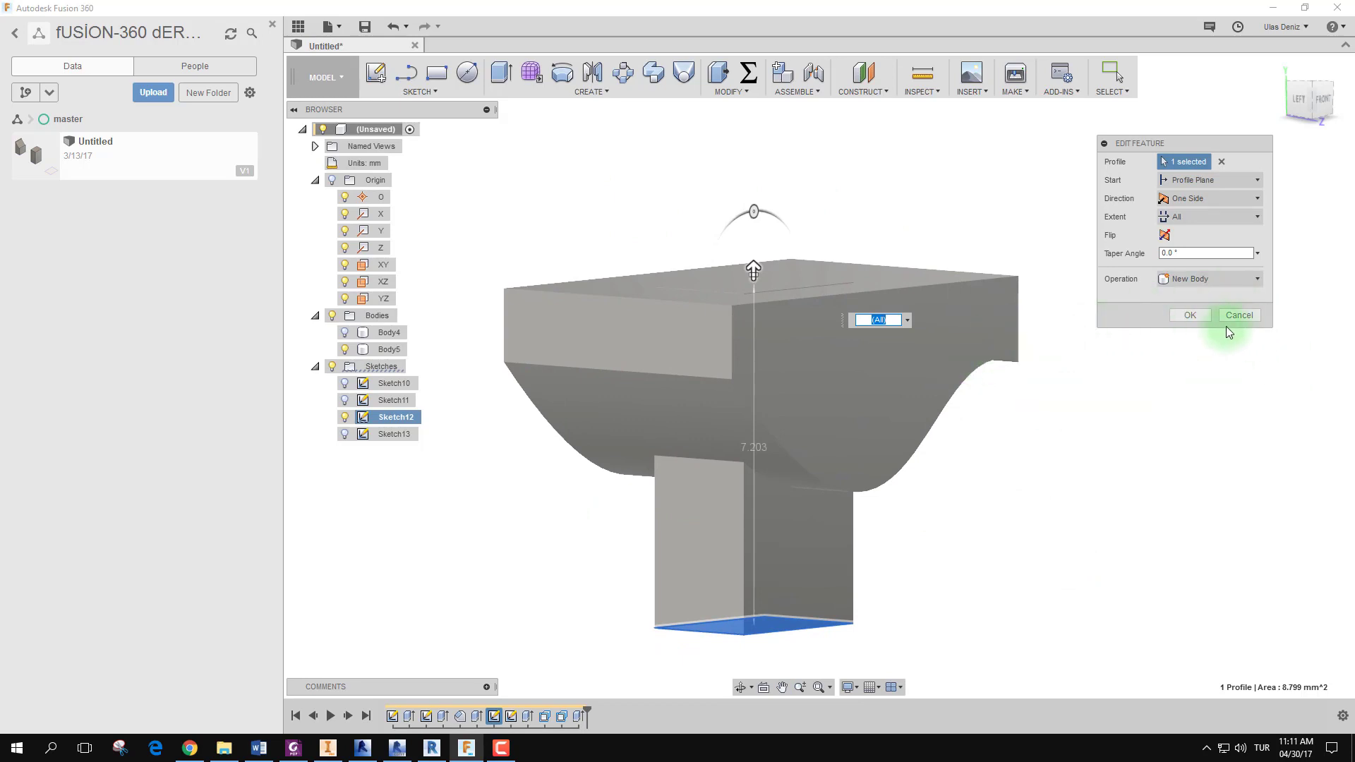
pyautogui.click(1204, 315)
# Hide Body5 and orbit to inspect the block's underside.
pyautogui.moveTo(832, 369); pyautogui.dragTo(877, 347, button='middle')
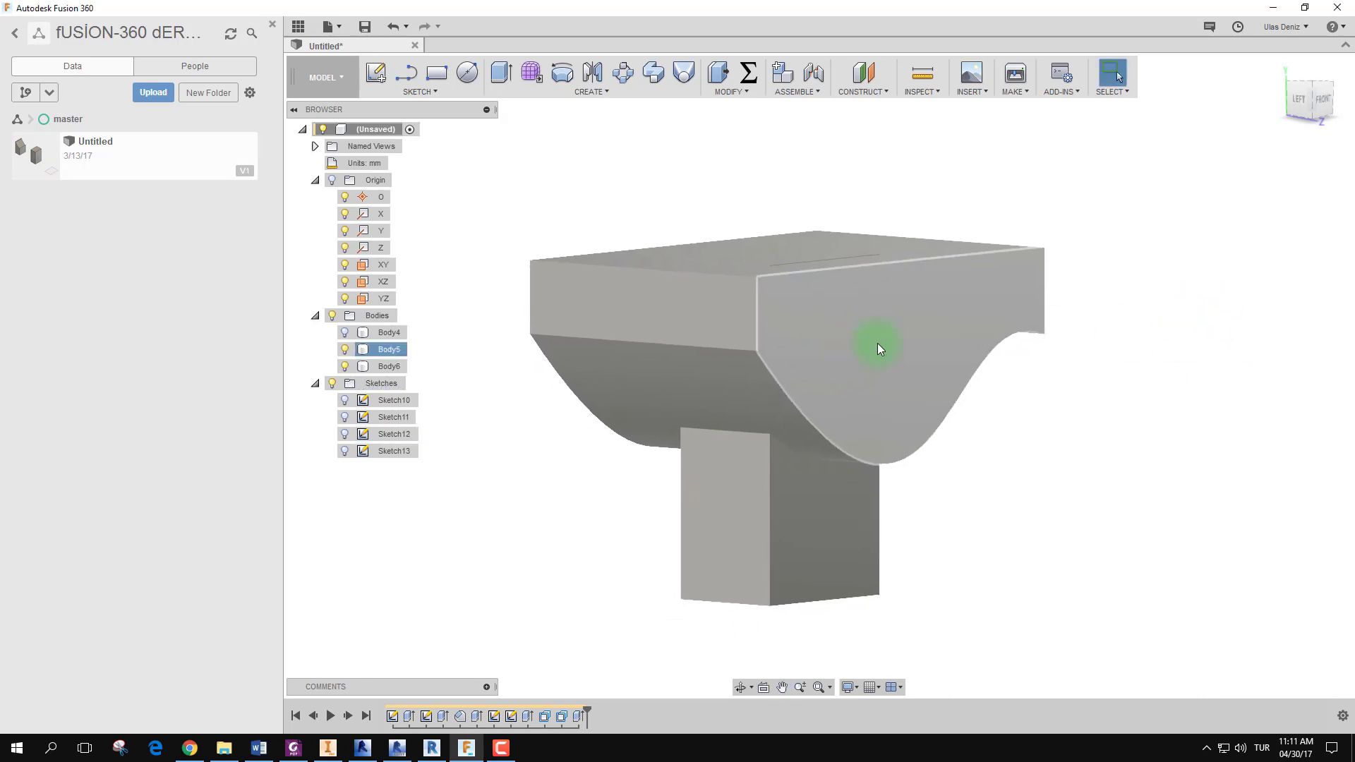
pyautogui.click(344, 348)
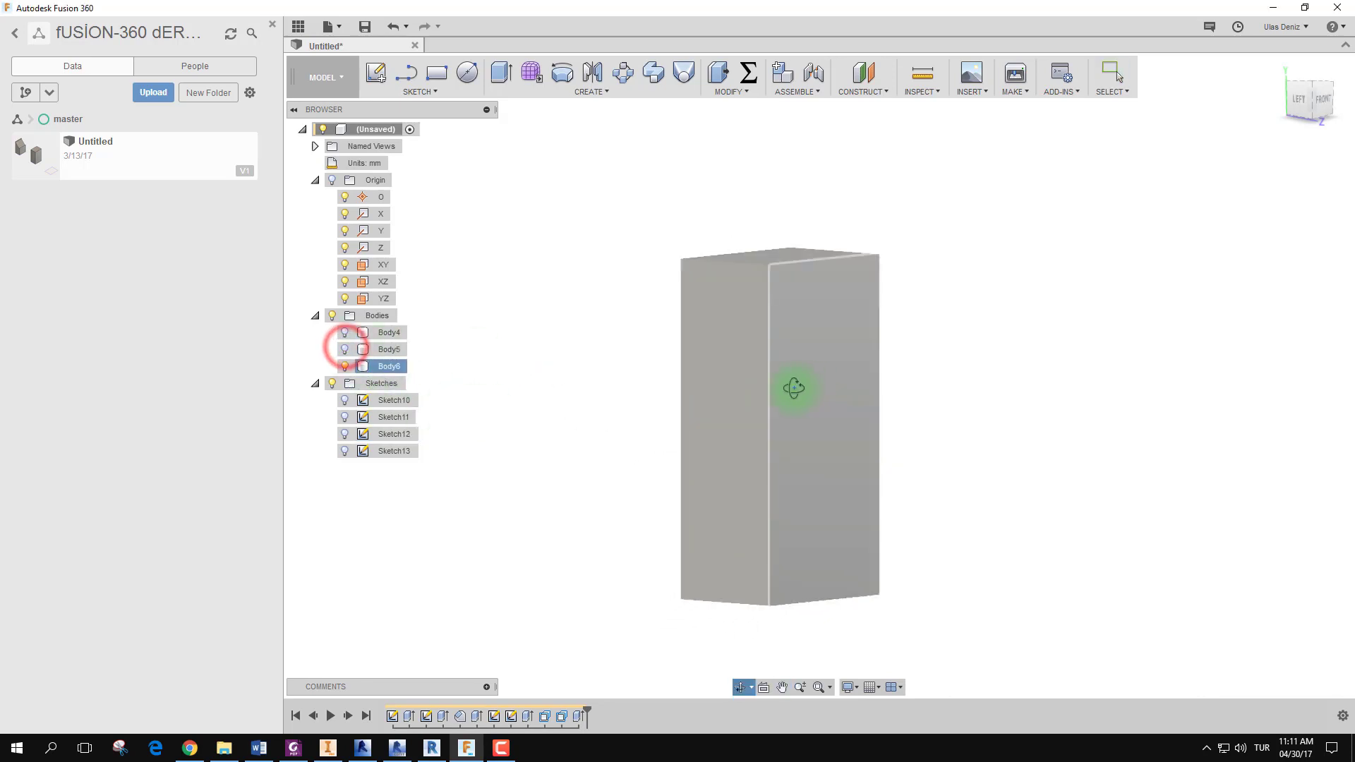
pyautogui.moveTo(819, 386)
pyautogui.mouseDown()
pyautogui.moveTo(789, 324)
pyautogui.moveTo(786, 351)
pyautogui.moveTo(771, 338)
pyautogui.moveTo(1089, 378)
pyautogui.mouseUp()
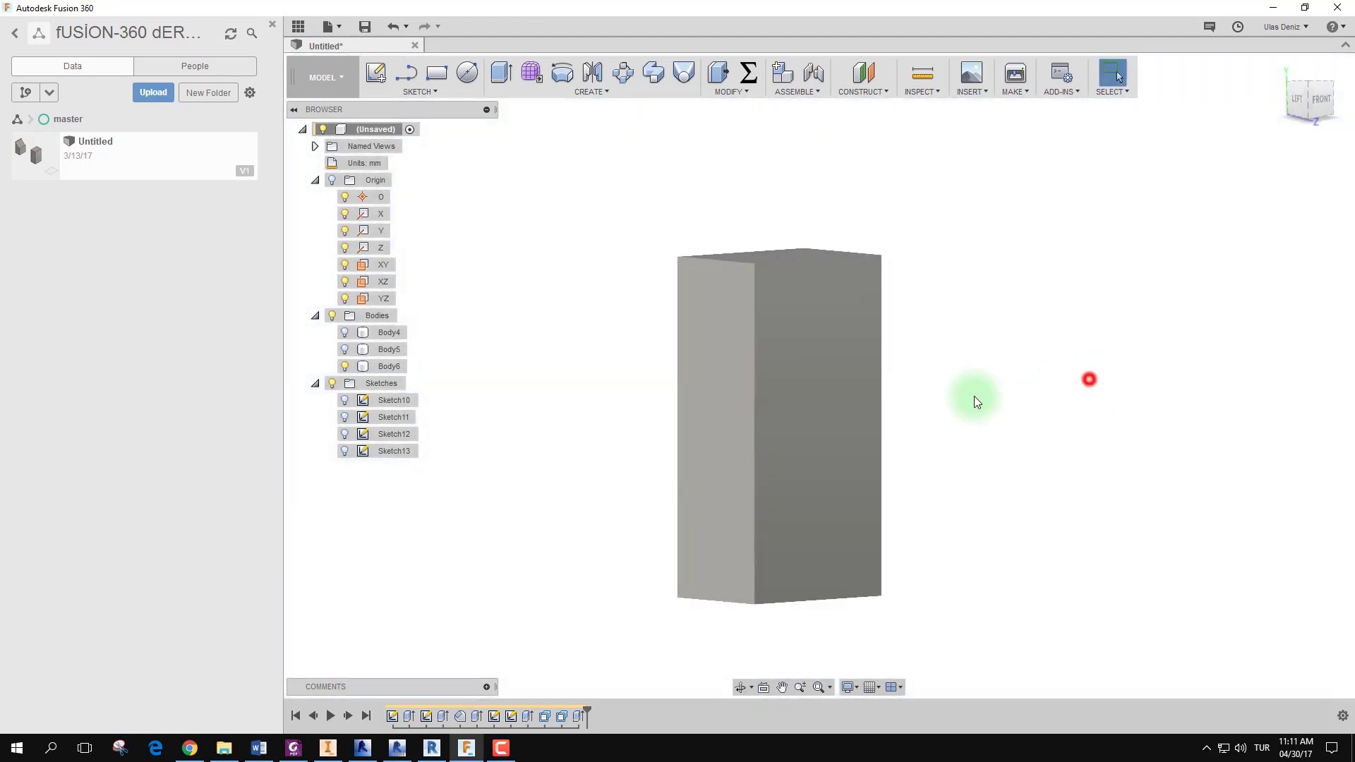
# Show the bodies and Sketch13, view from FRONT, and select the sketch's top line.
pyautogui.click(345, 333)
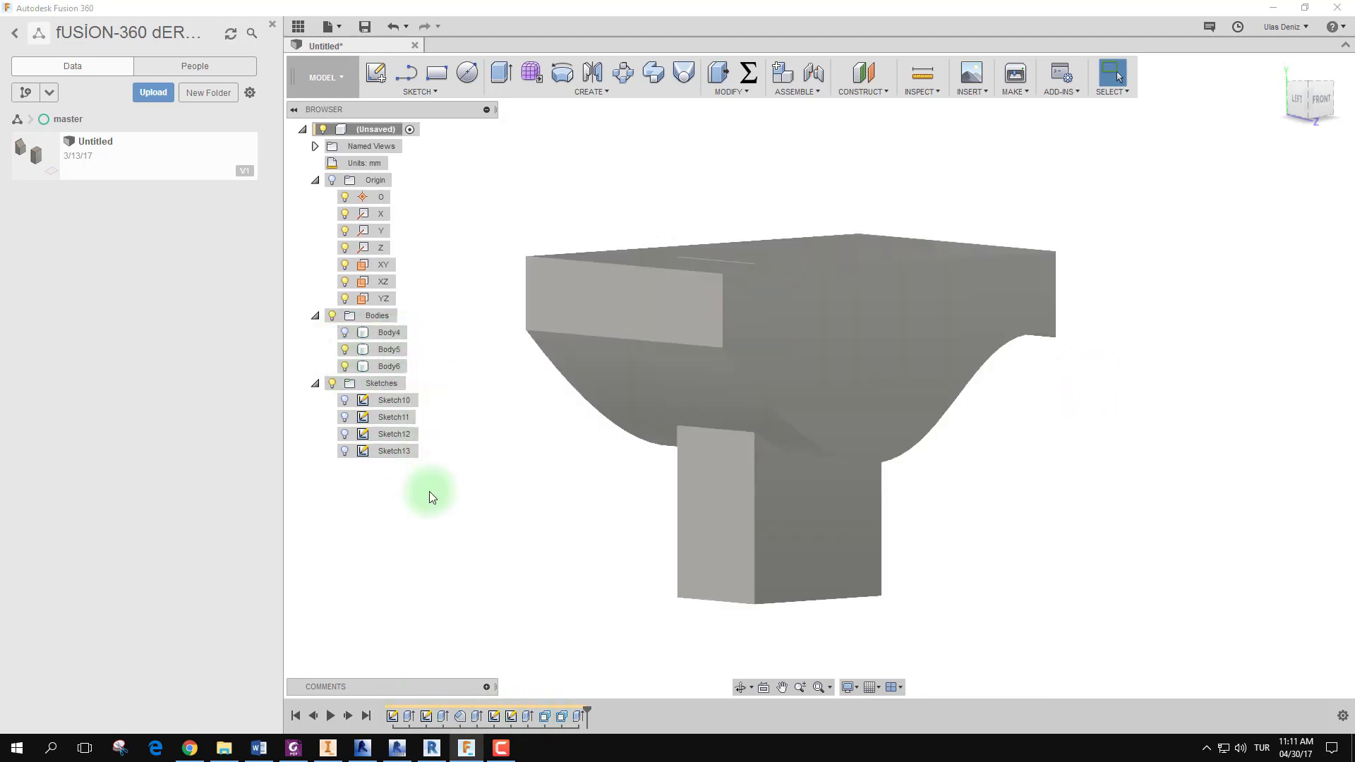
pyautogui.click(345, 451)
pyautogui.keyDown('shift'); pyautogui.moveTo(923, 427); pyautogui.dragTo(938, 431, button='middle'); pyautogui.keyUp('shift')
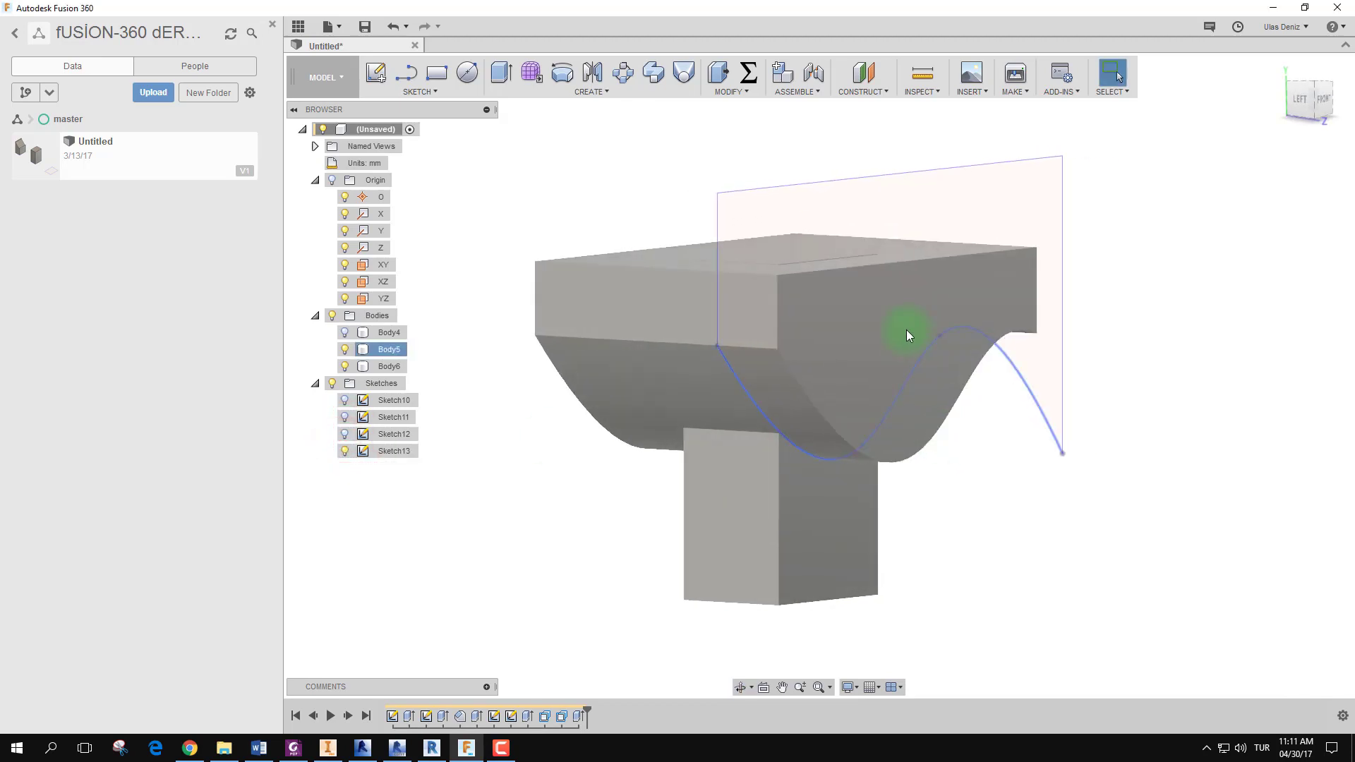
pyautogui.keyDown('shift'); pyautogui.moveTo(906, 329); pyautogui.dragTo(1190, 198, button='middle'); pyautogui.keyUp('shift')
pyautogui.click(1326, 99)
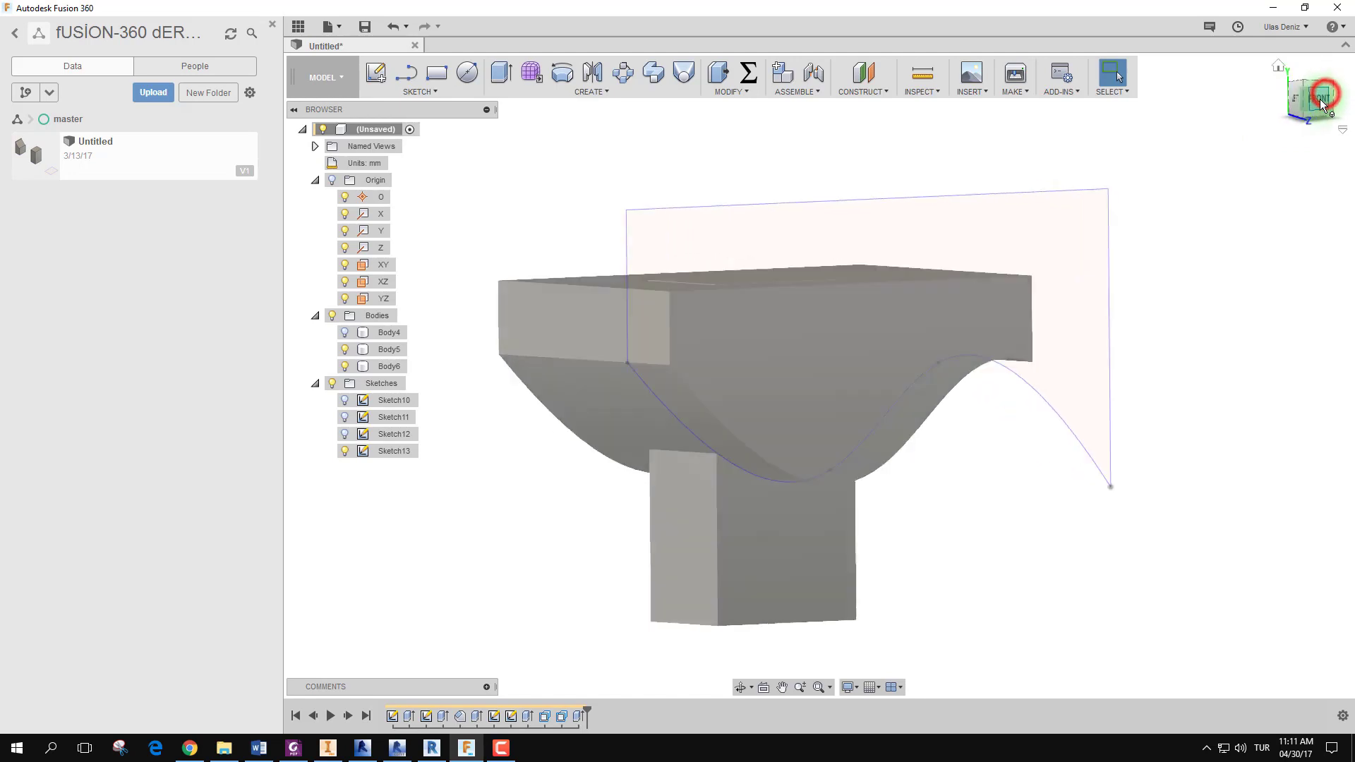
pyautogui.click(1022, 201)
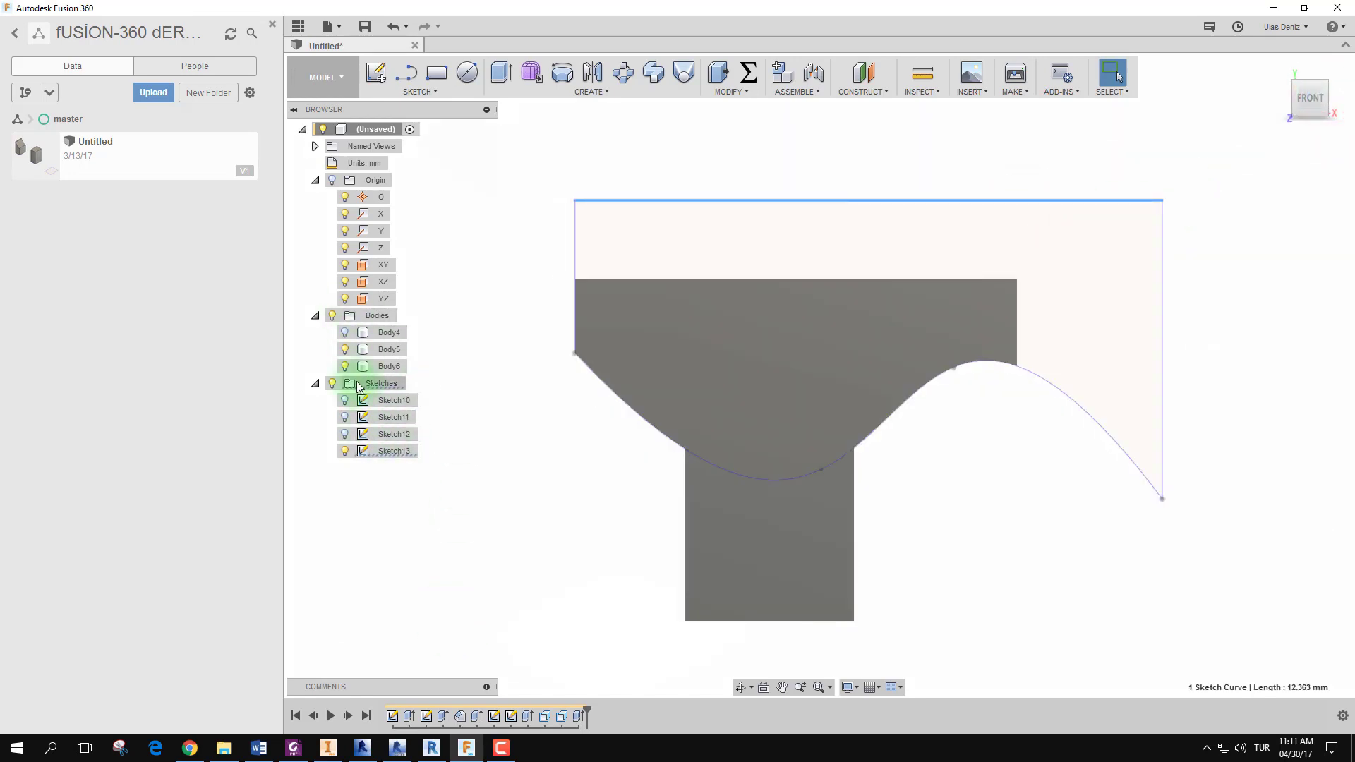
# Edit Sketch13 and delete its straight top line.
pyautogui.doubleClick(367, 452)
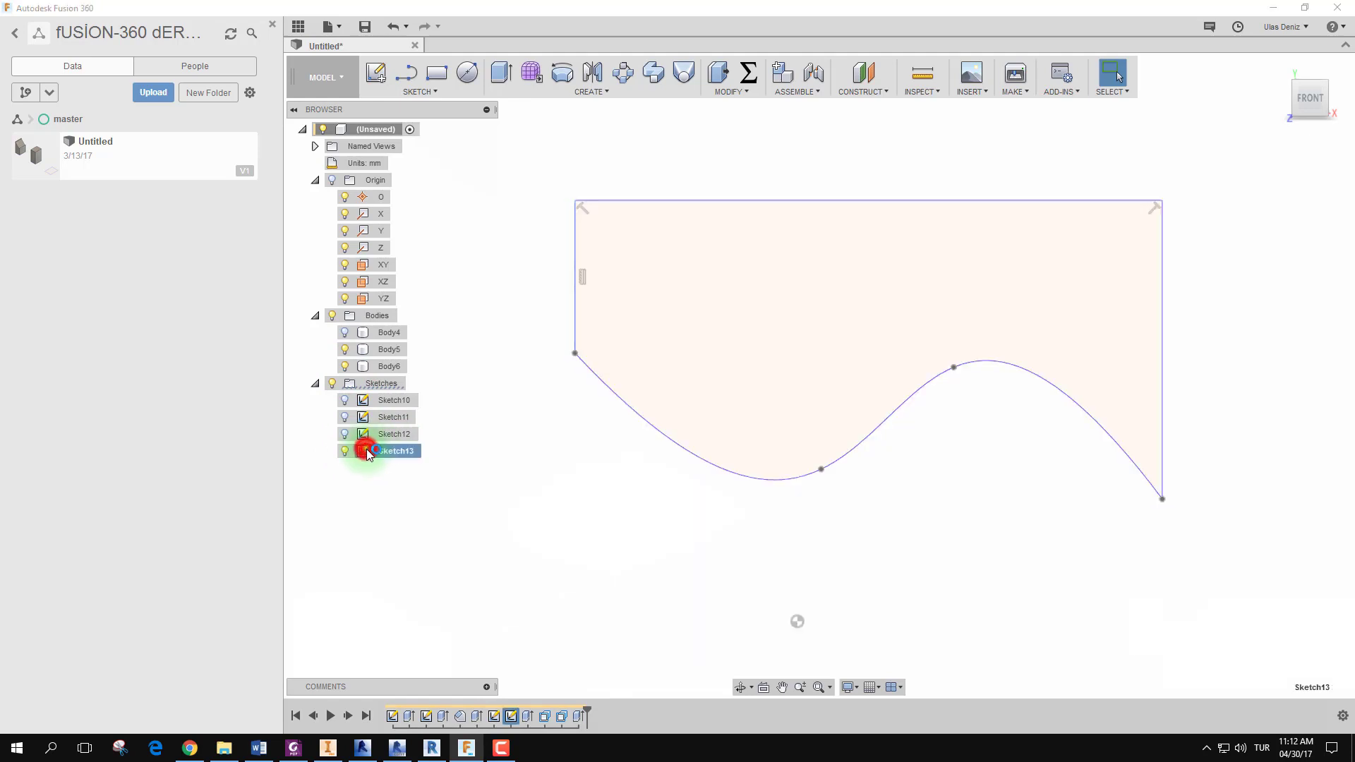
pyautogui.click(745, 271)
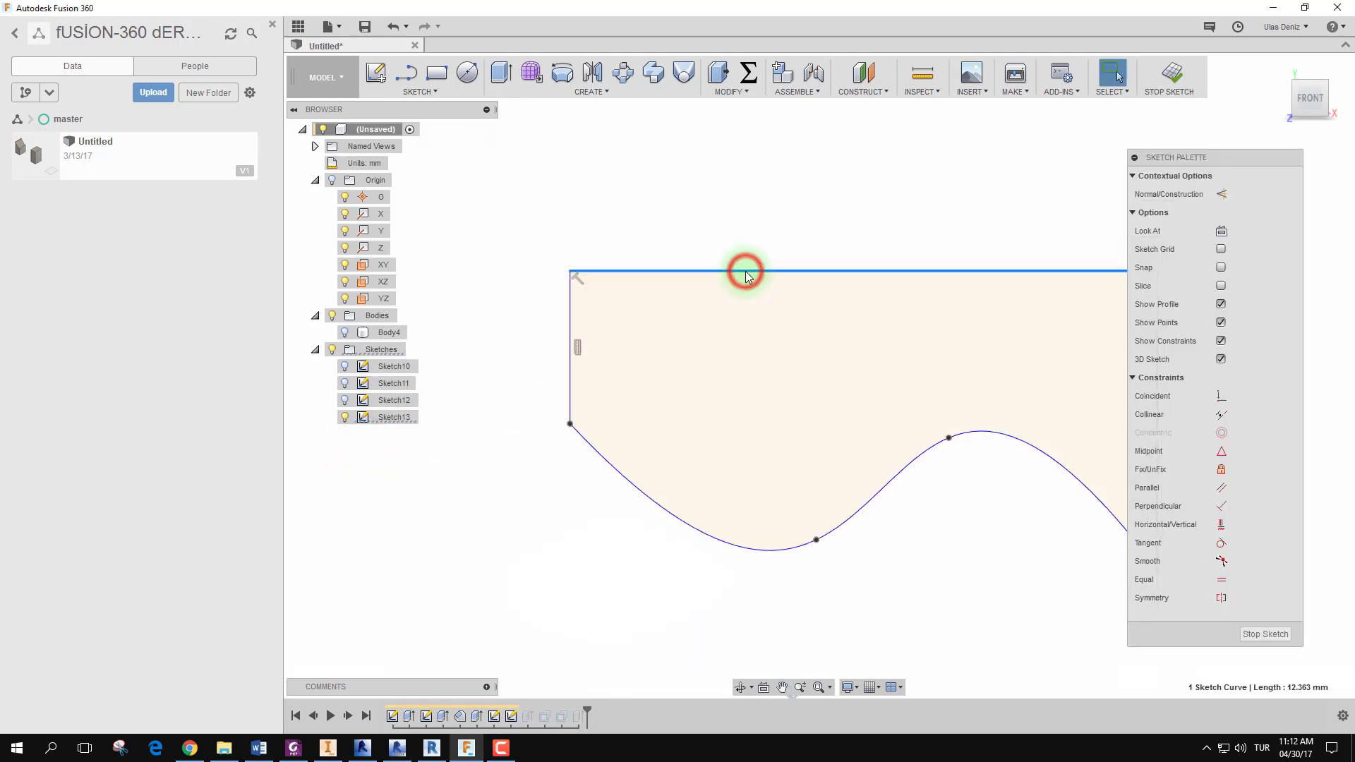
pyautogui.press('Delete')
# Draw a wavy spline starting from the top of the left vertical line.
pyautogui.click(415, 92)
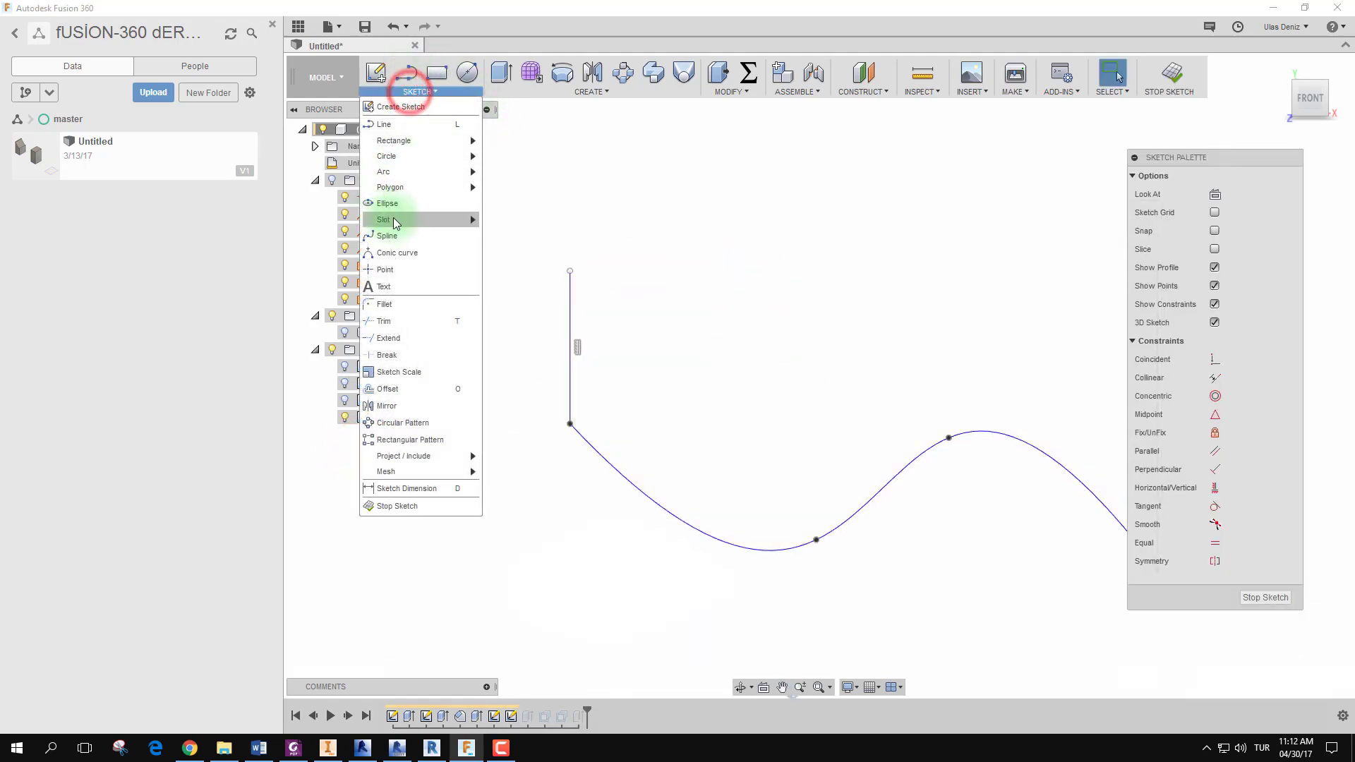
pyautogui.click(404, 239)
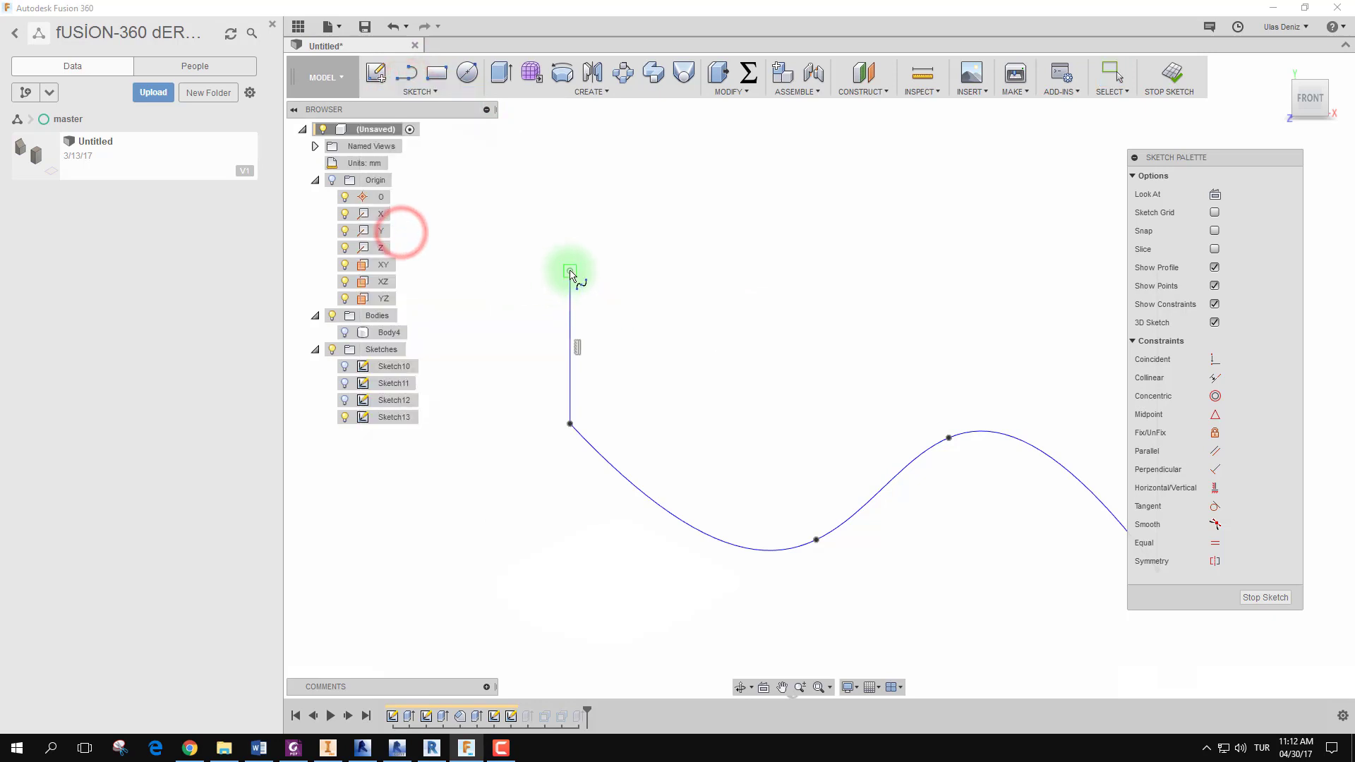
pyautogui.click(570, 271)
pyautogui.click(630, 308)
pyautogui.click(680, 278)
pyautogui.click(734, 339)
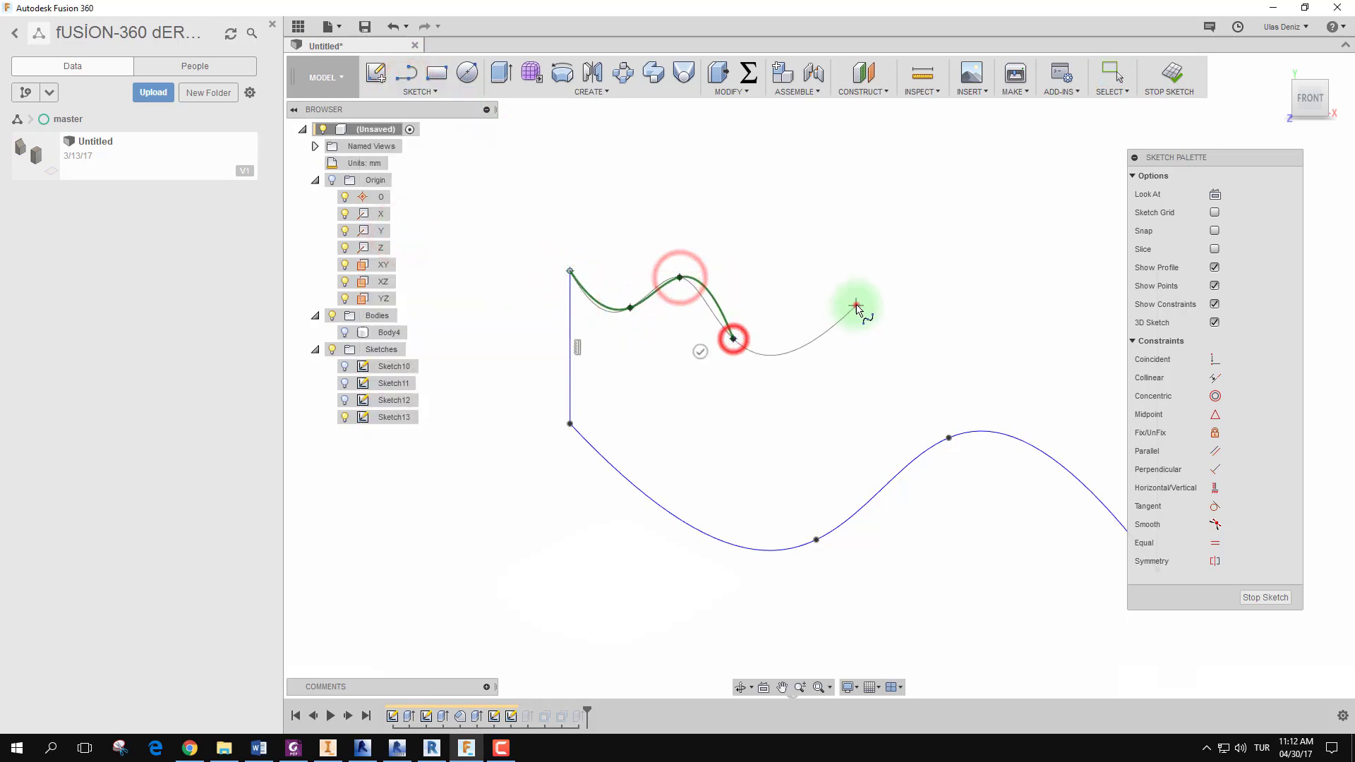
pyautogui.click(856, 305)
pyautogui.click(891, 347)
pyautogui.click(1004, 344)
# End the wavy spline on the right vertical line and finish the sketch.
pyautogui.moveTo(1004, 344); pyautogui.dragTo(777, 336, button='middle')
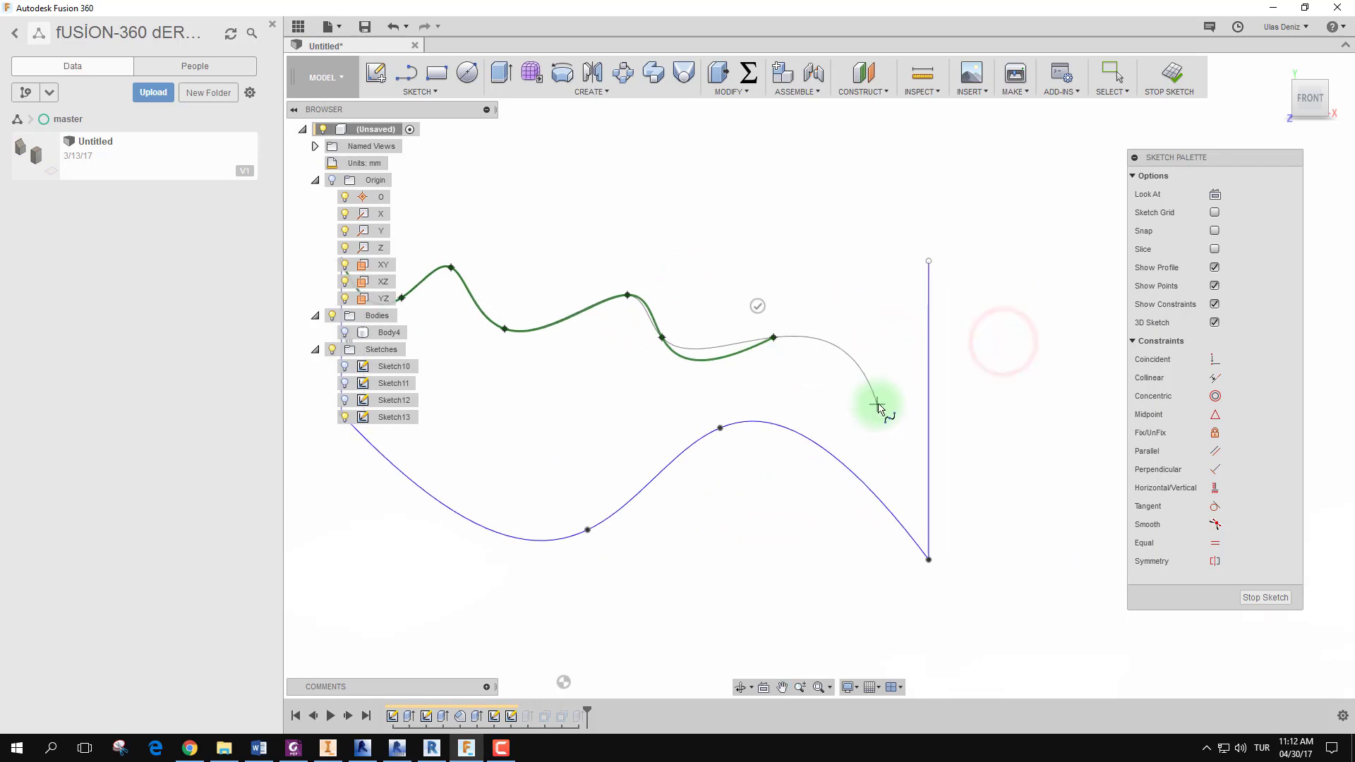
pyautogui.click(877, 403)
pyautogui.click(929, 355)
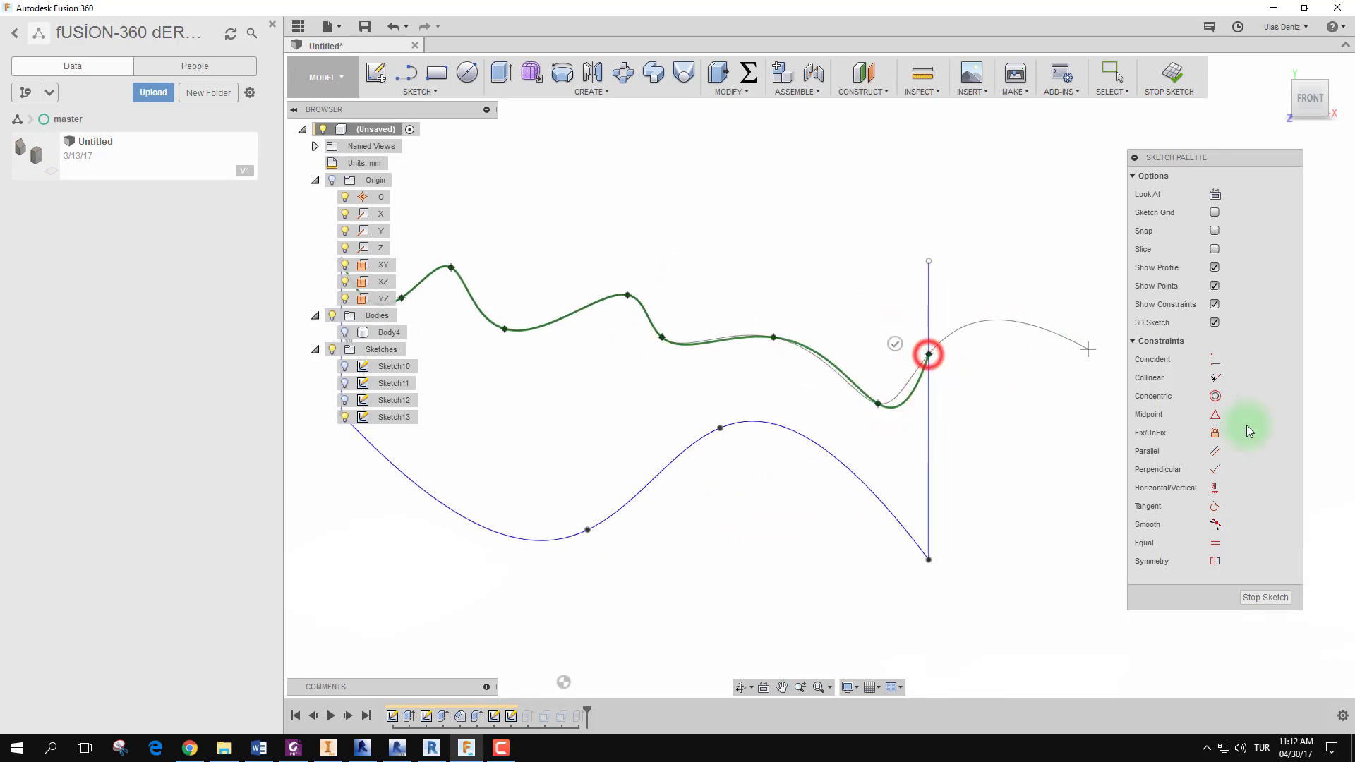
pyautogui.click(1272, 596)
pyautogui.moveTo(972, 451)
pyautogui.keyDown('shift'); pyautogui.mouseDown(button='middle')
pyautogui.moveTo(1024, 460)
pyautogui.moveTo(992, 446)
pyautogui.moveTo(983, 553)
pyautogui.mouseUp(button='middle'); pyautogui.keyUp('shift')
# Reapply the block extrusion with extent All and hide the wavy Body5.
pyautogui.click(1049, 520)
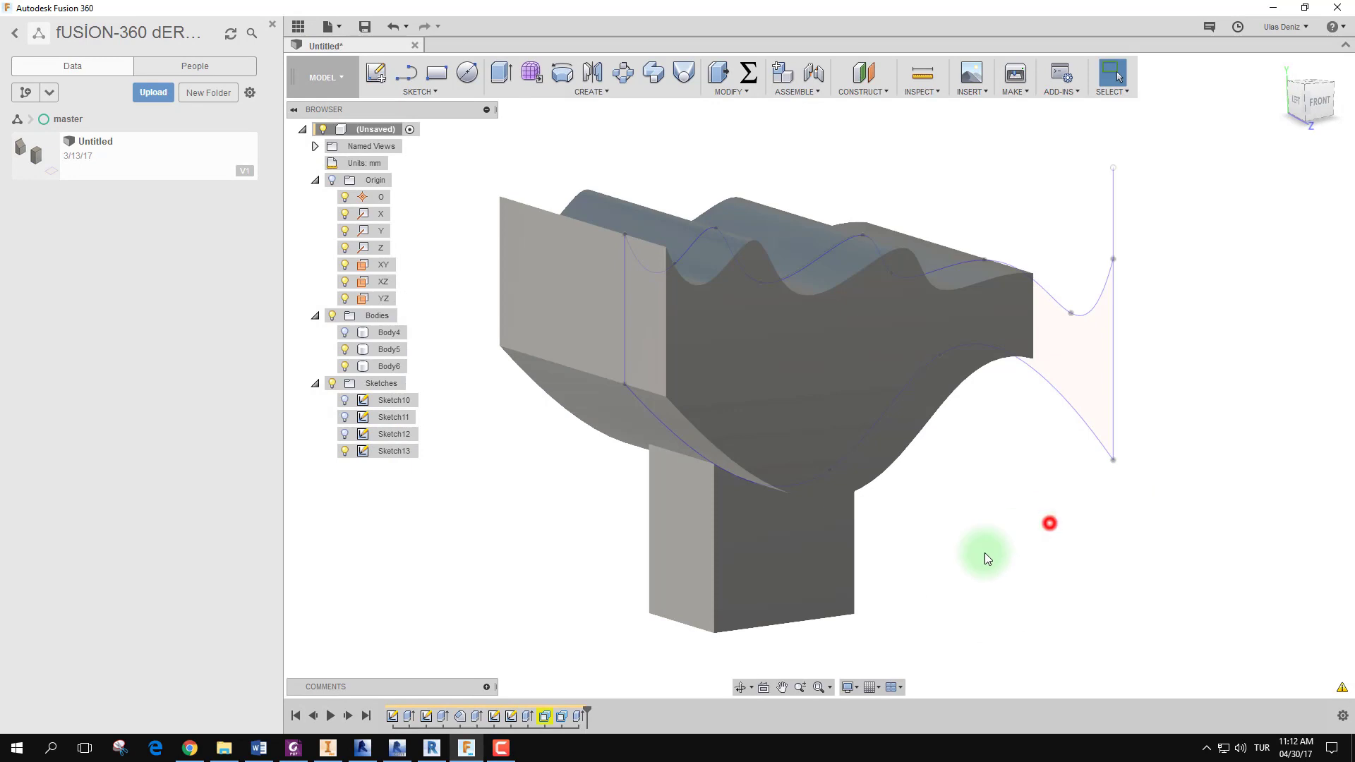
pyautogui.doubleClick(580, 717)
pyautogui.click(1207, 215)
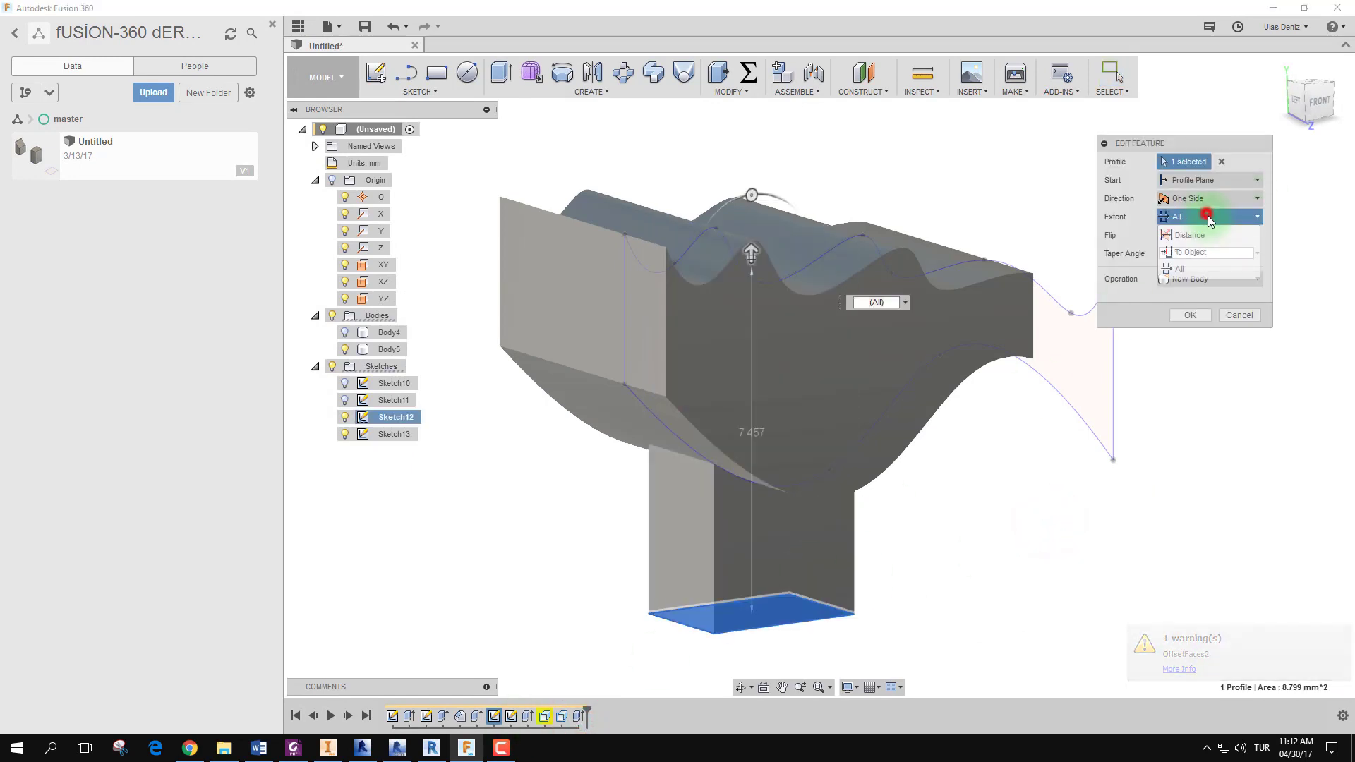
pyautogui.click(1200, 315)
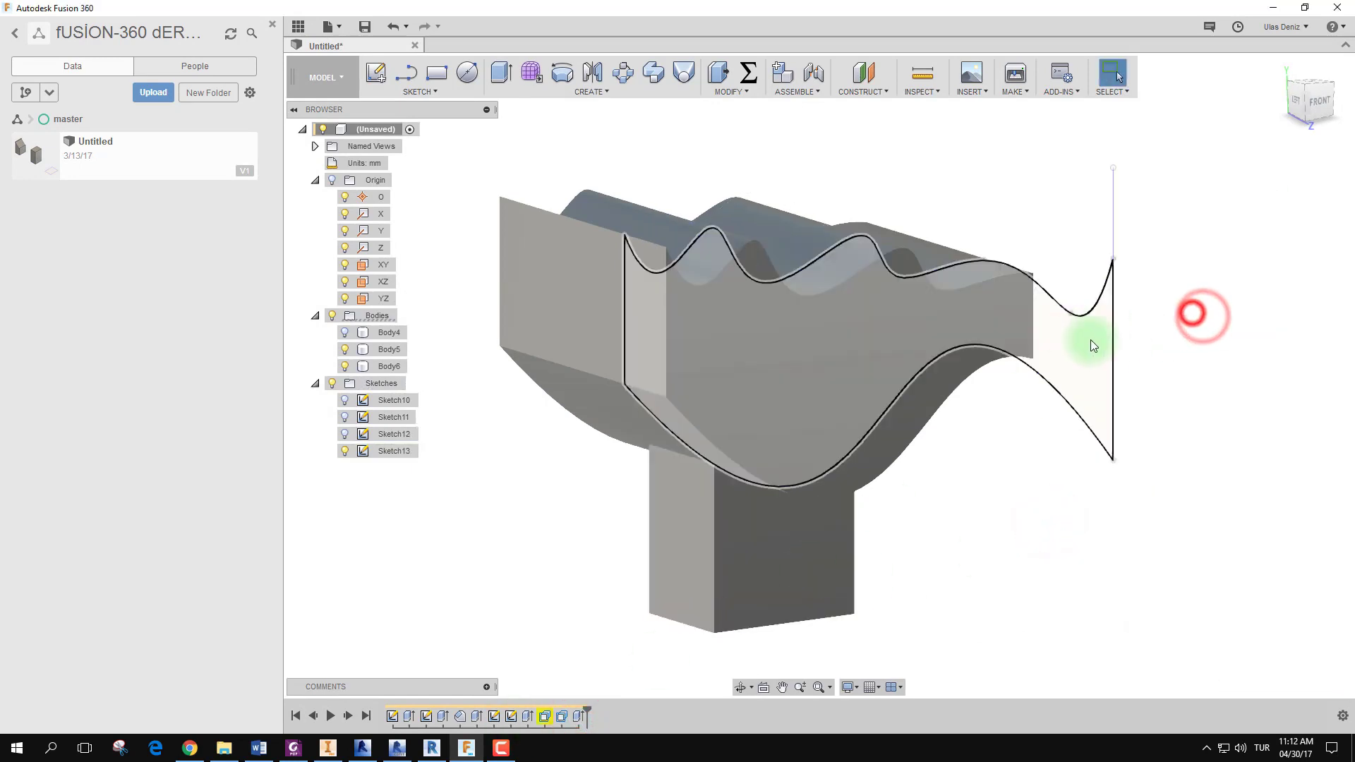
pyautogui.click(344, 348)
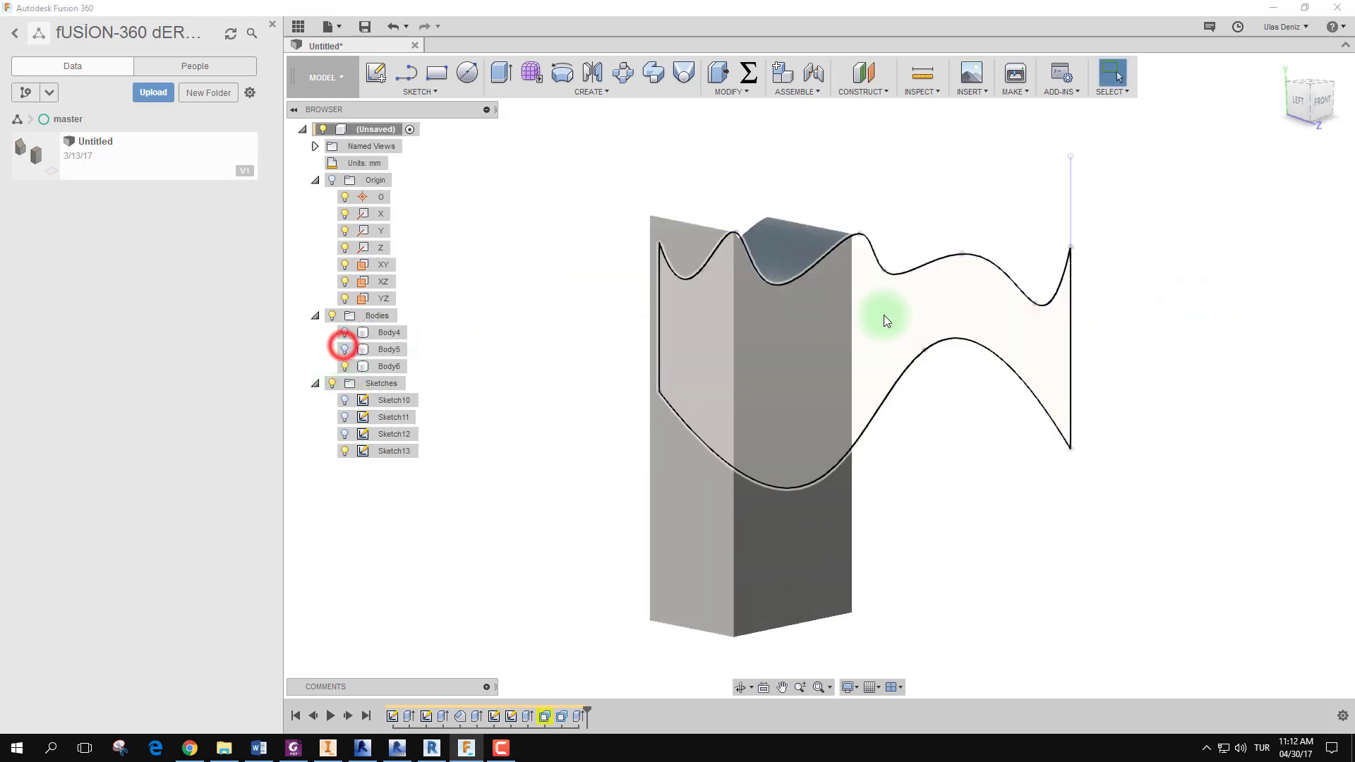
pyautogui.moveTo(887, 315)
pyautogui.keyDown('shift'); pyautogui.mouseDown(button='middle')
pyautogui.moveTo(571, 306)
pyautogui.moveTo(977, 315)
pyautogui.moveTo(1059, 303)
pyautogui.moveTo(1200, 333)
pyautogui.moveTo(1080, 293)
pyautogui.moveTo(1010, 292)
pyautogui.mouseUp(button='middle'); pyautogui.keyUp('shift')
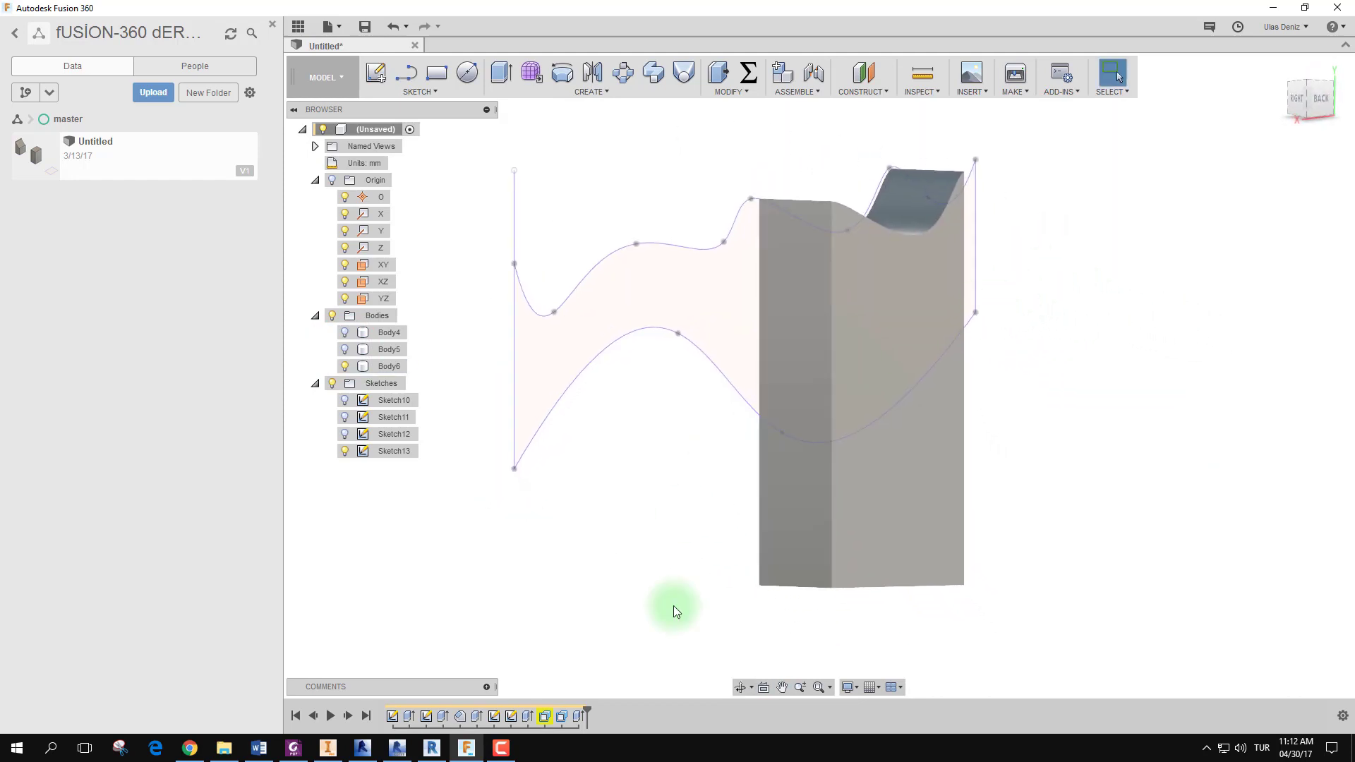
pyautogui.doubleClick(575, 718)
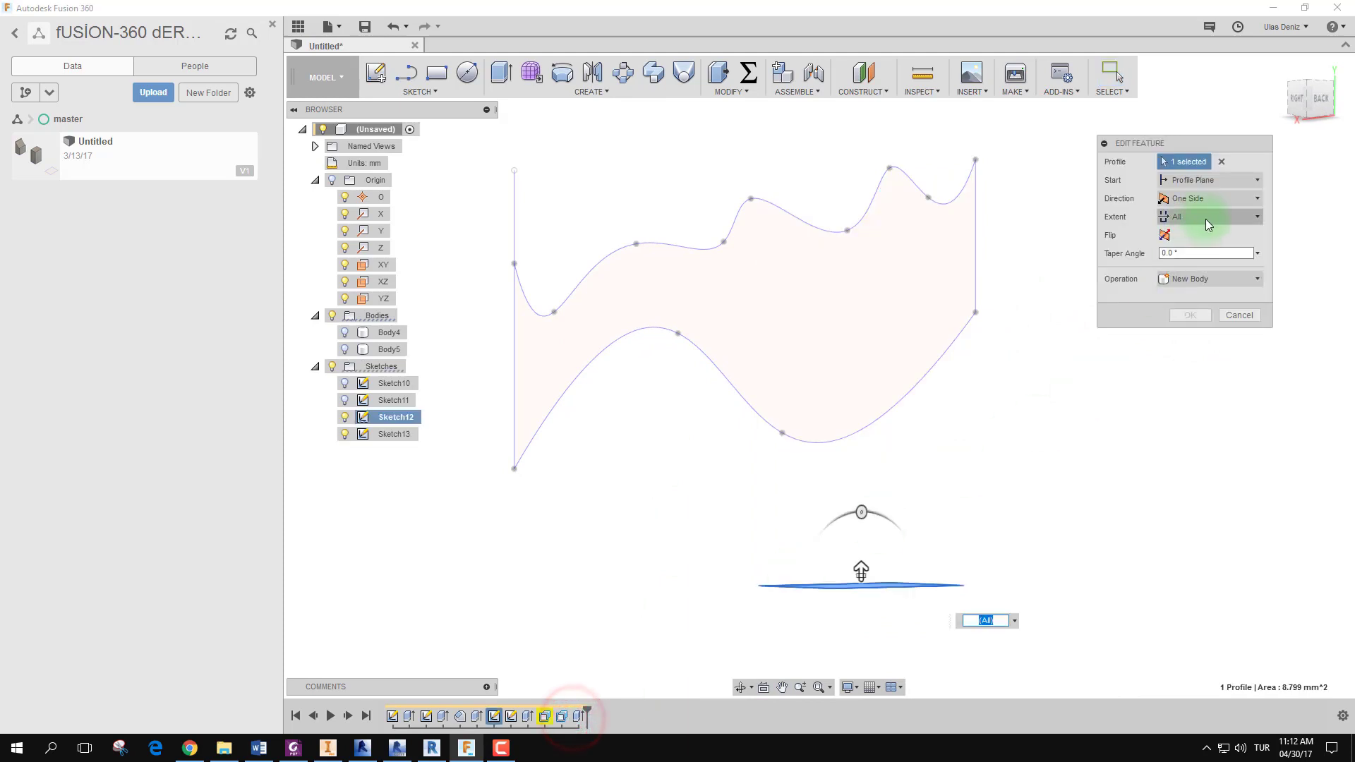
pyautogui.click(1217, 209)
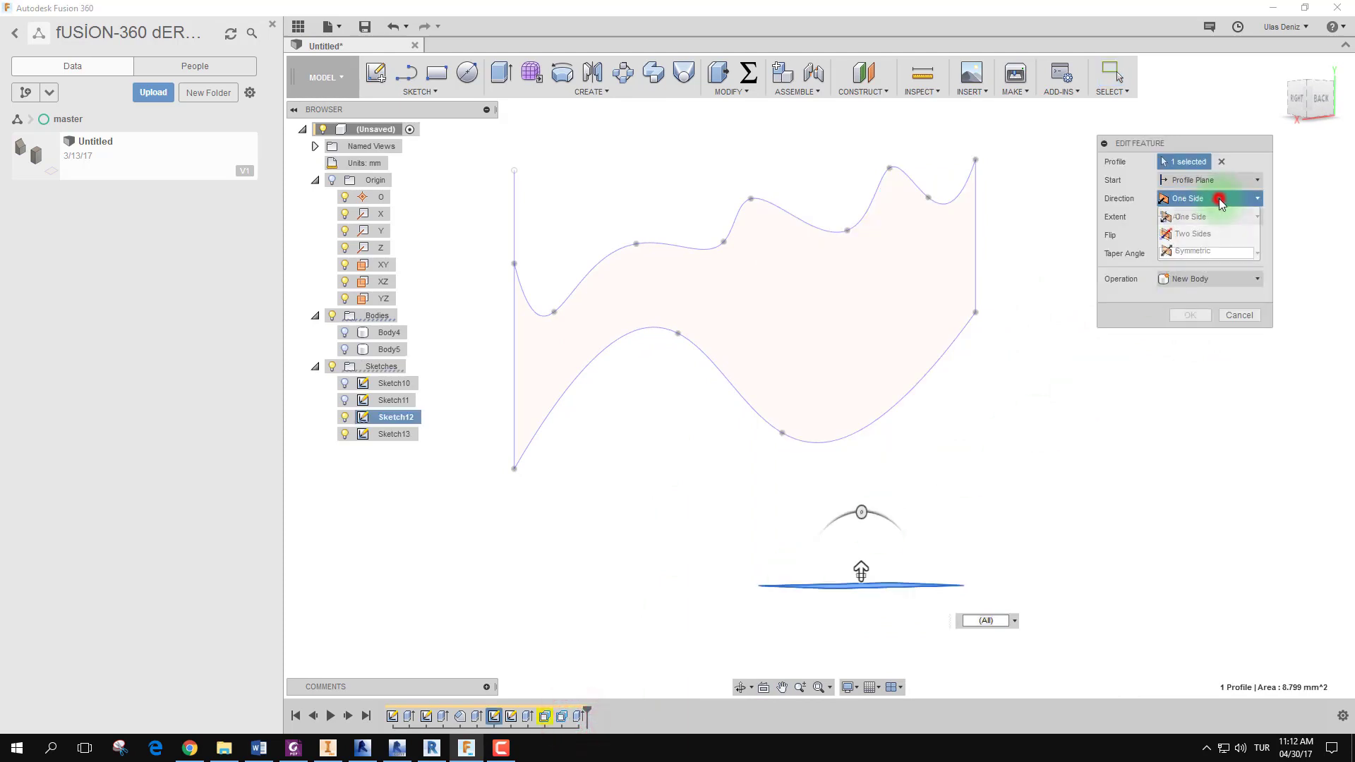
pyautogui.click(1213, 251)
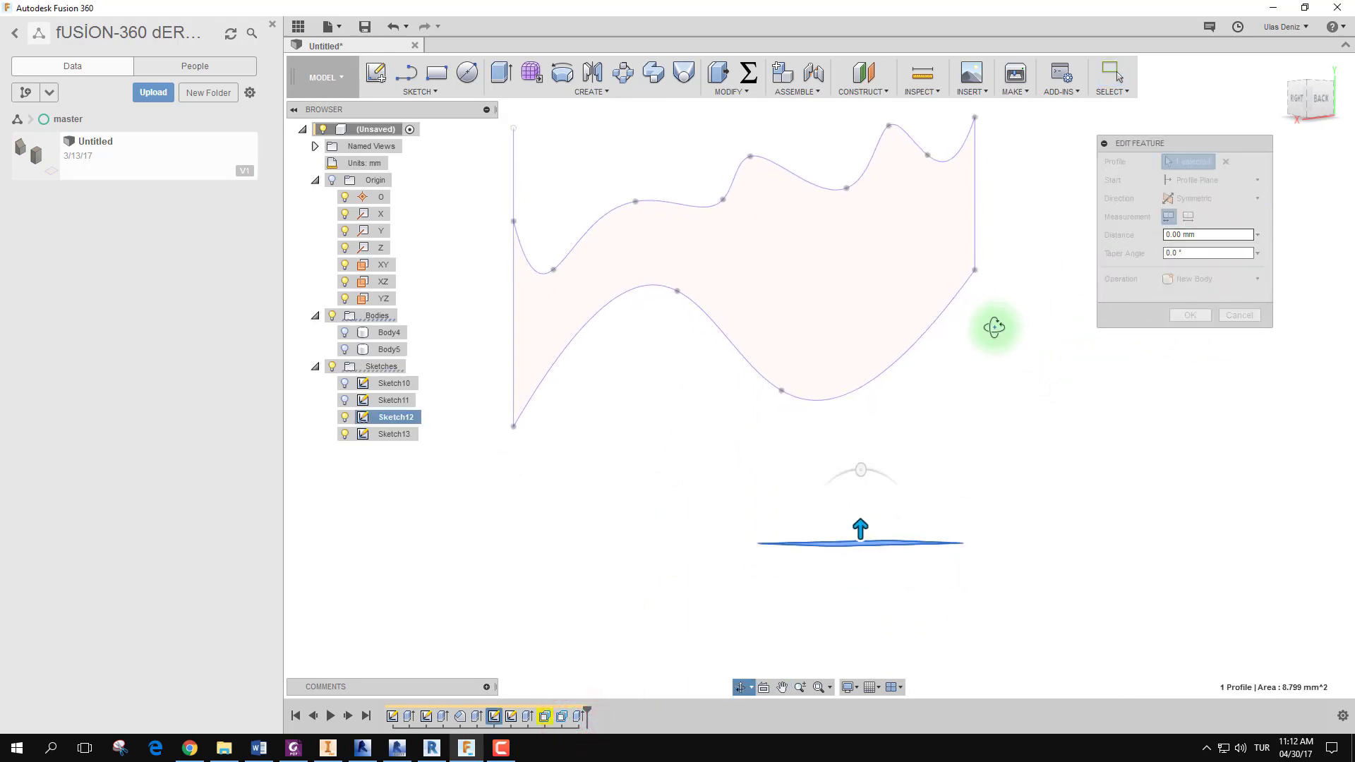
pyautogui.click(1225, 184)
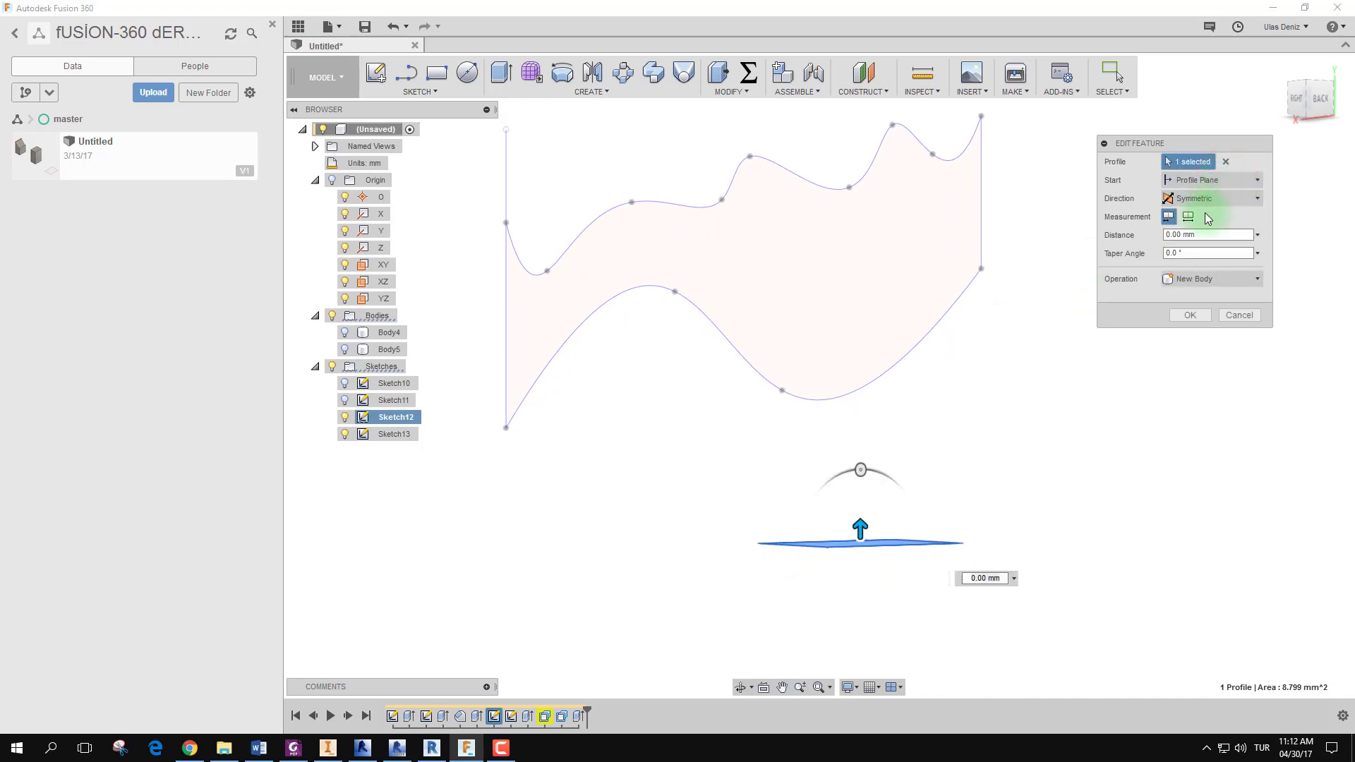
pyautogui.click(935, 472)
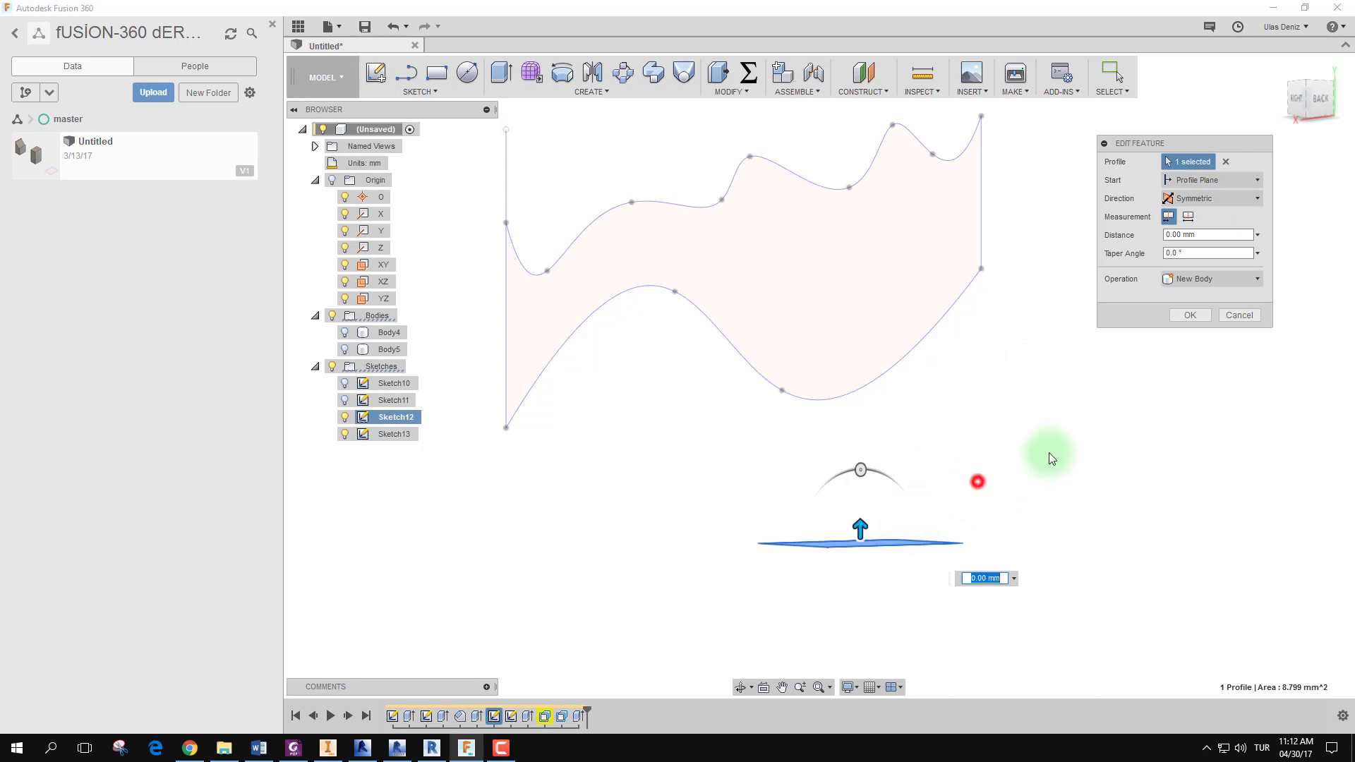
pyautogui.click(1223, 310)
pyautogui.keyDown('shift'); pyautogui.moveTo(962, 362); pyautogui.dragTo(1097, 374, button='middle'); pyautogui.keyUp('shift')
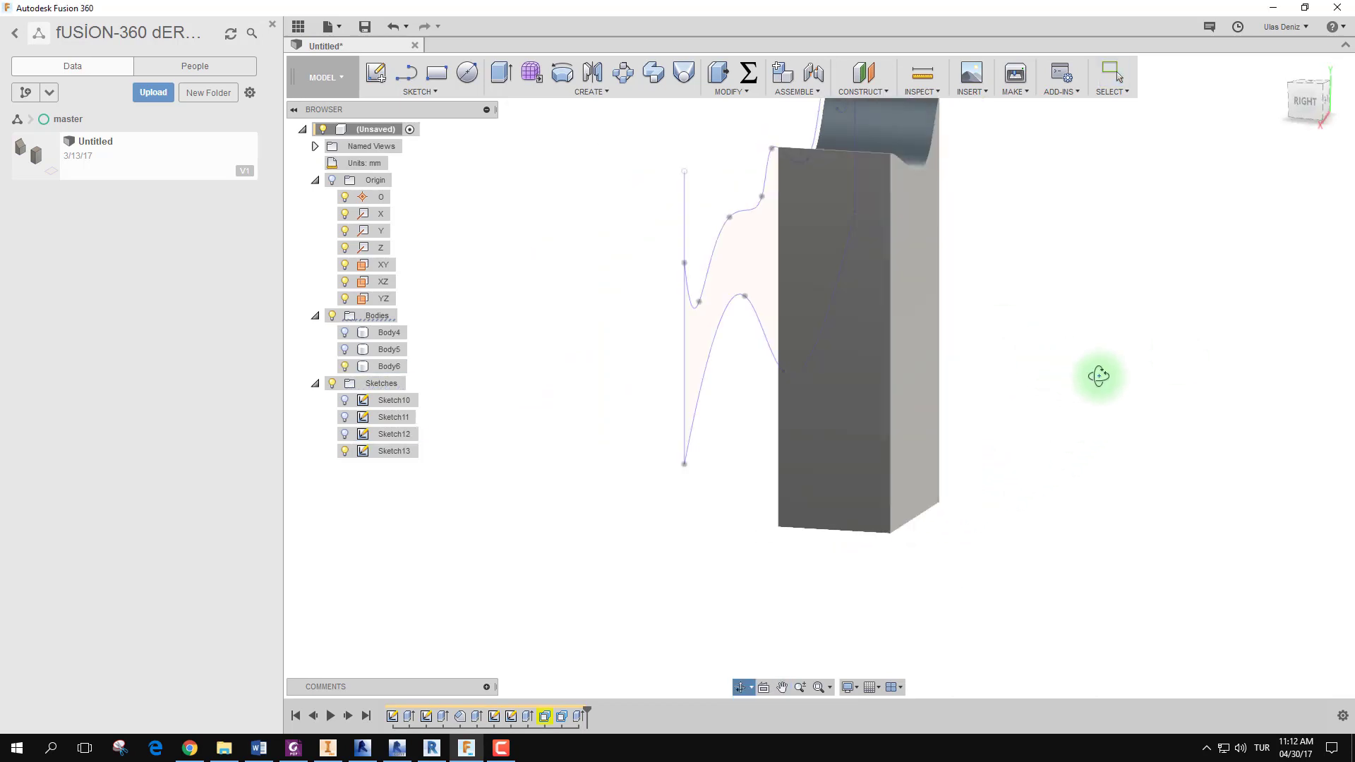
# Delete the tall box's extrude, show the rectangle sketch and hide the spline sketch.
pyautogui.click(577, 716)
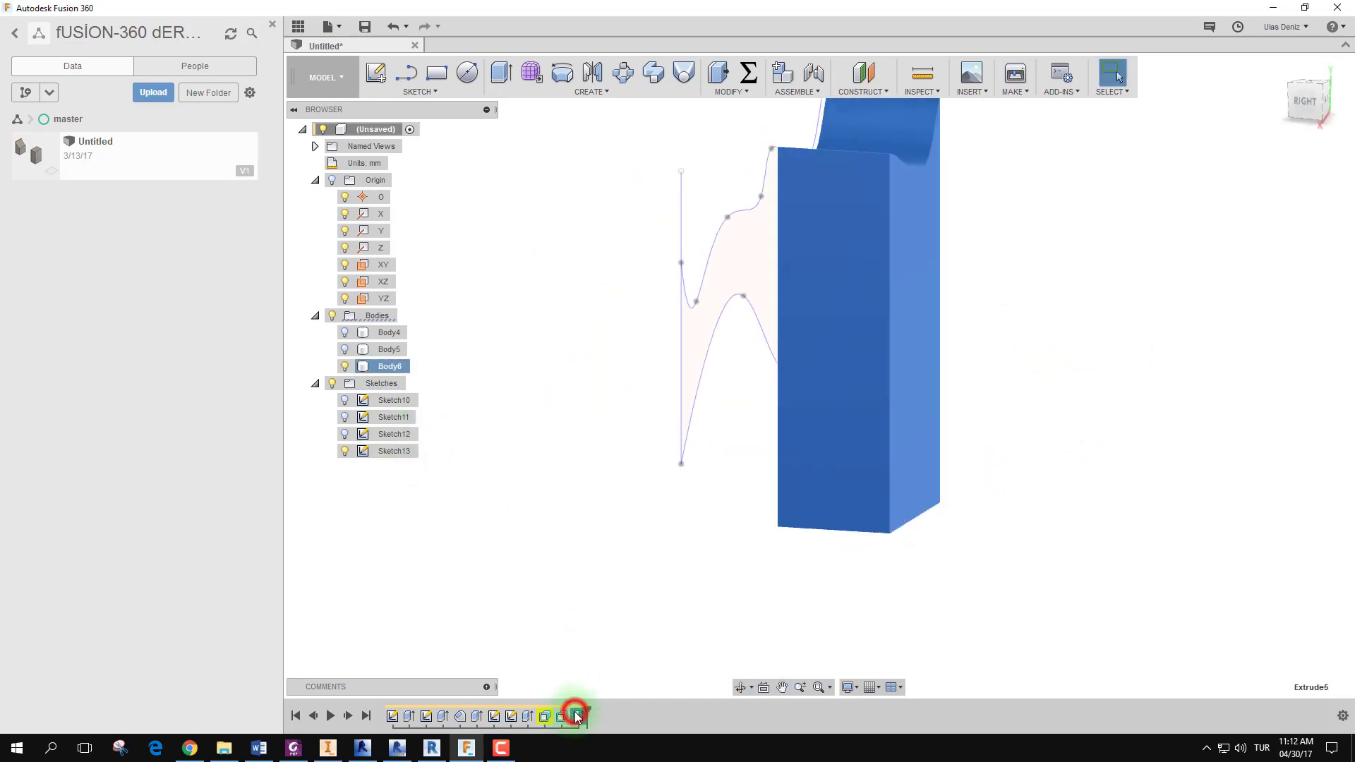
pyautogui.press('Delete')
pyautogui.moveTo(814, 529); pyautogui.dragTo(873, 448, button='middle')
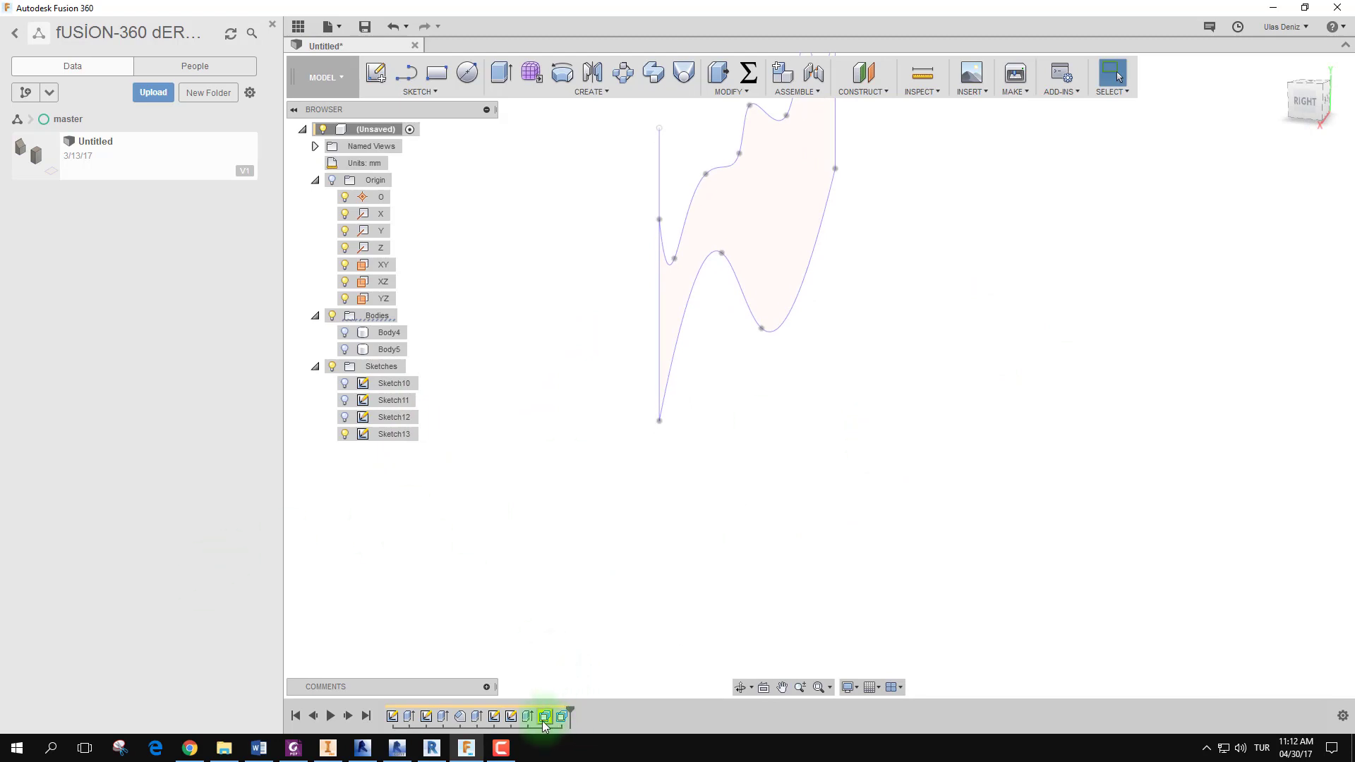
pyautogui.click(344, 417)
pyautogui.click(344, 434)
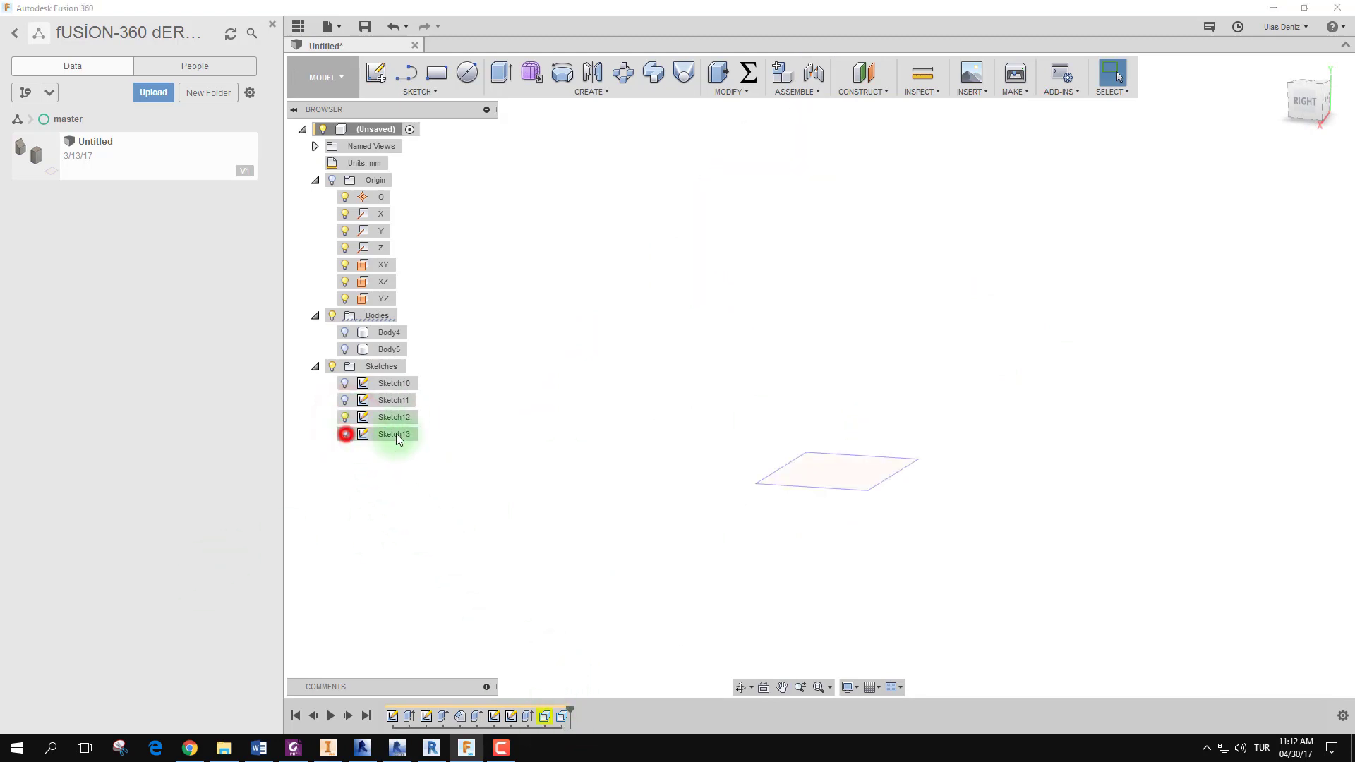
# Preview a 2.923 mm rectangle extrusion, review its Start and Extent options, then cancel.
pyautogui.click(868, 469)
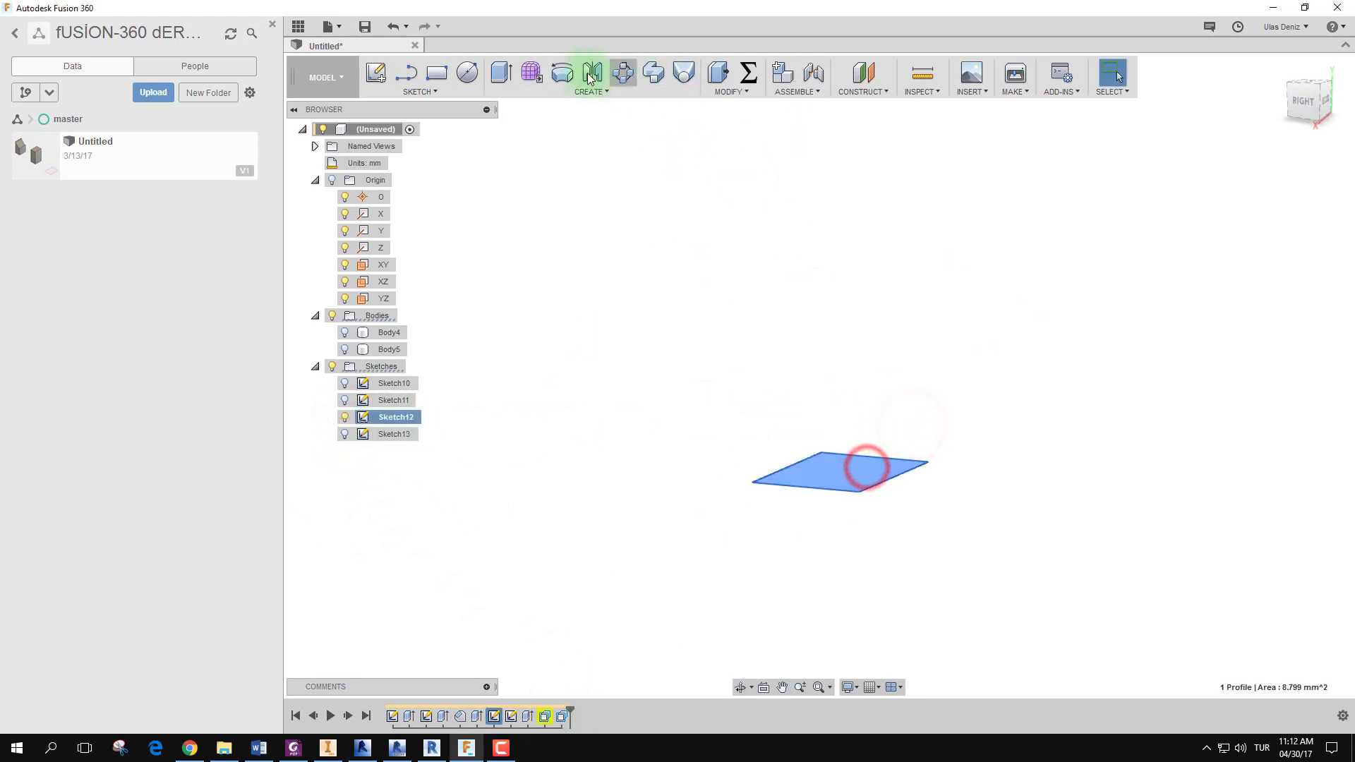
pyautogui.click(483, 76)
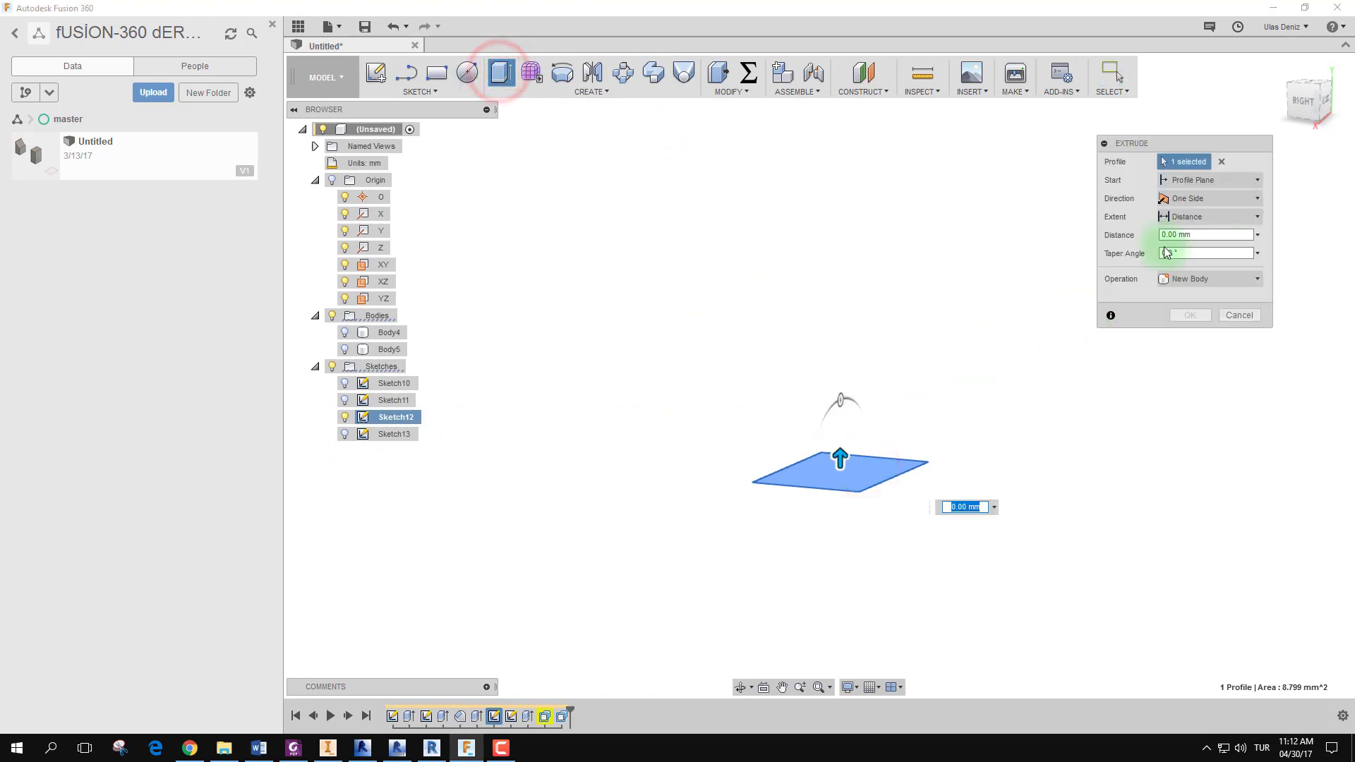
pyautogui.moveTo(847, 457); pyautogui.dragTo(842, 322)
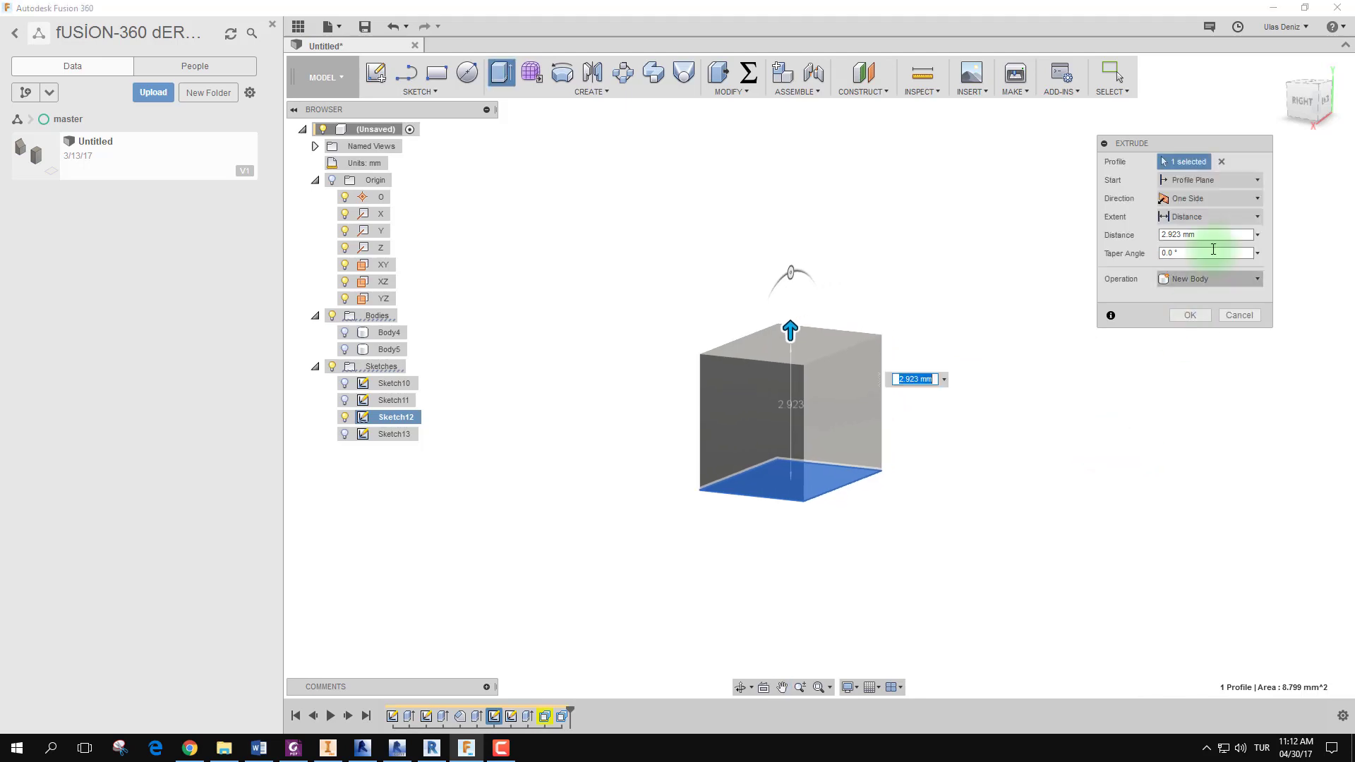
pyautogui.click(1167, 234)
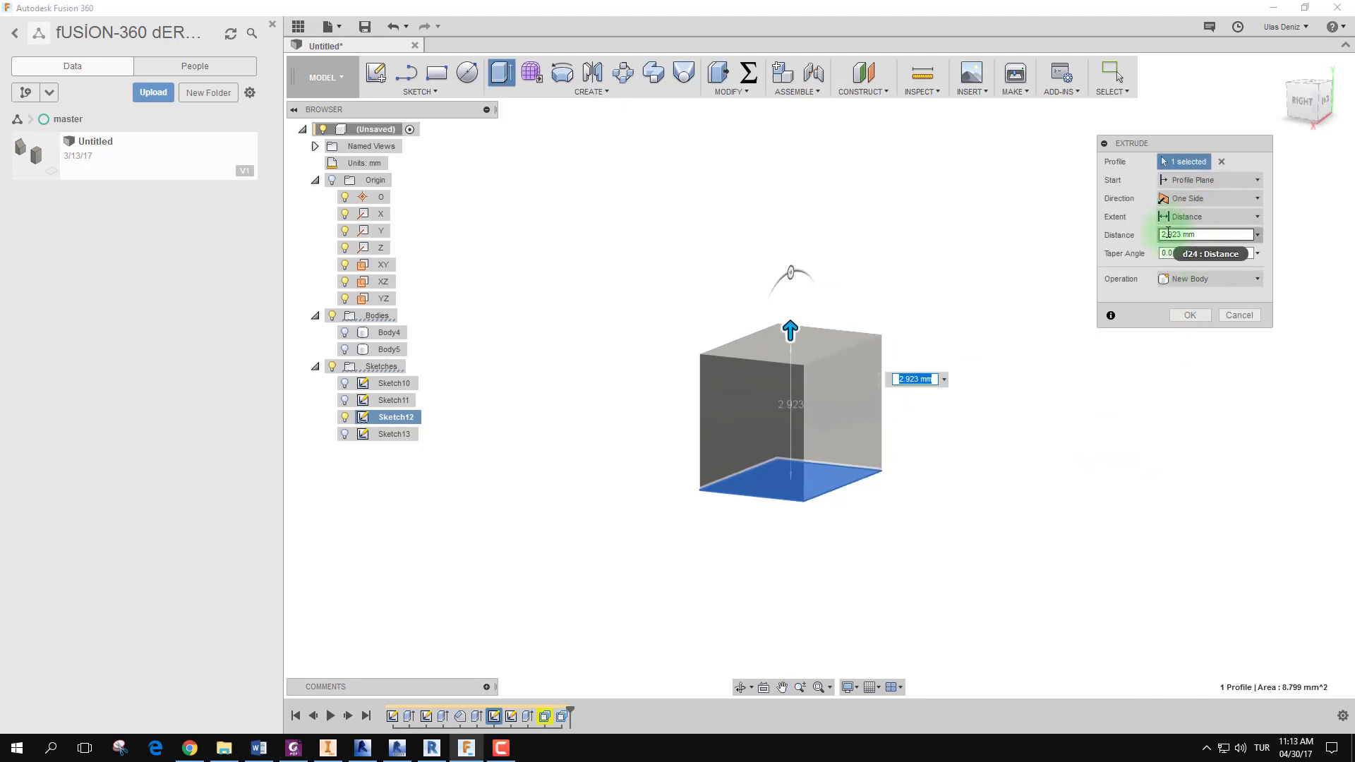
pyautogui.click(1225, 172)
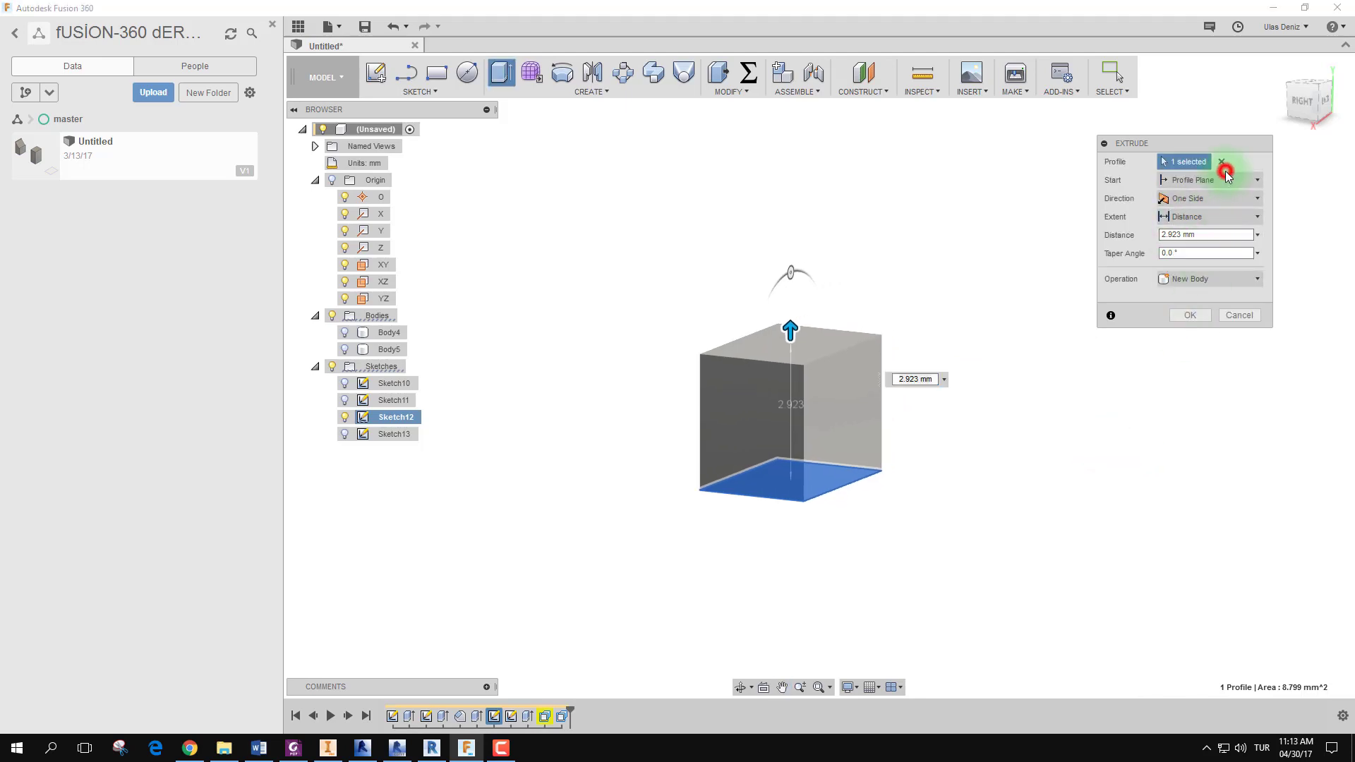
pyautogui.click(1229, 217)
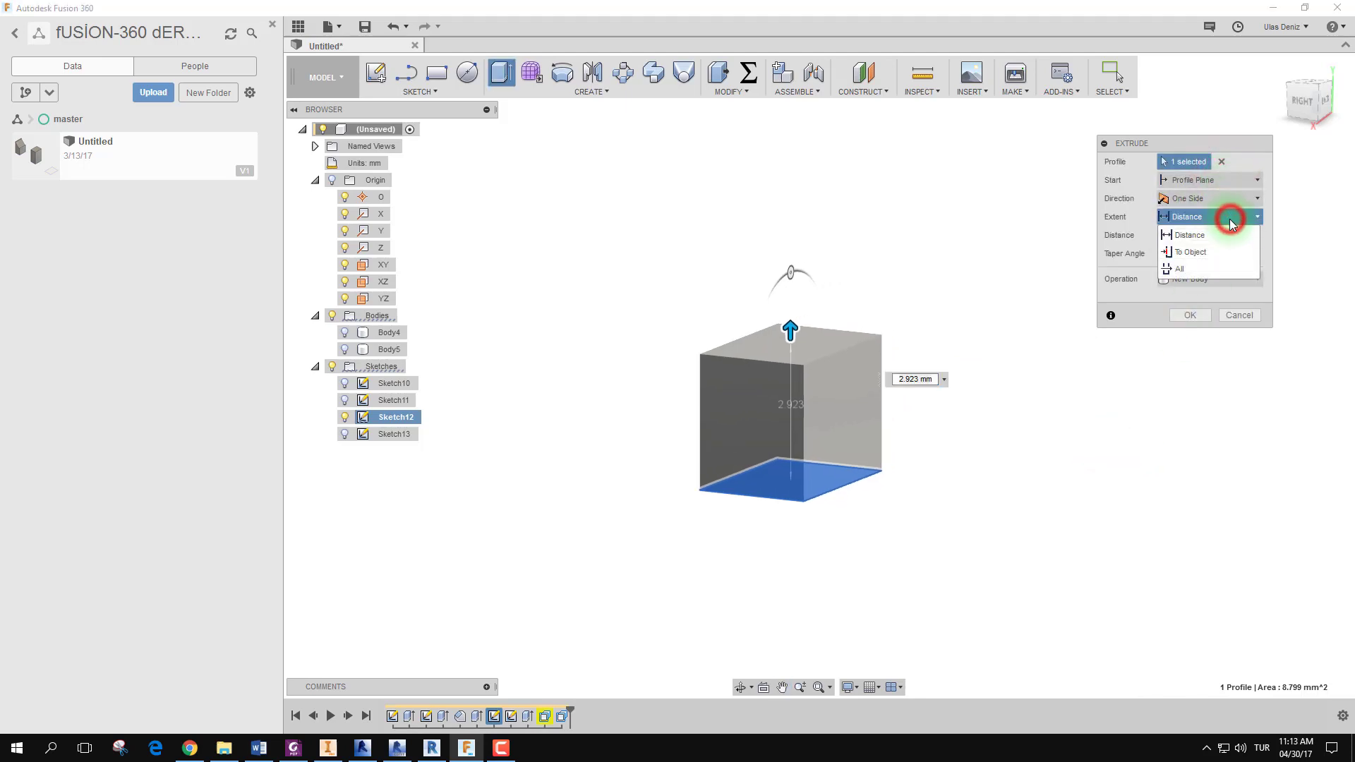
pyautogui.click(1218, 183)
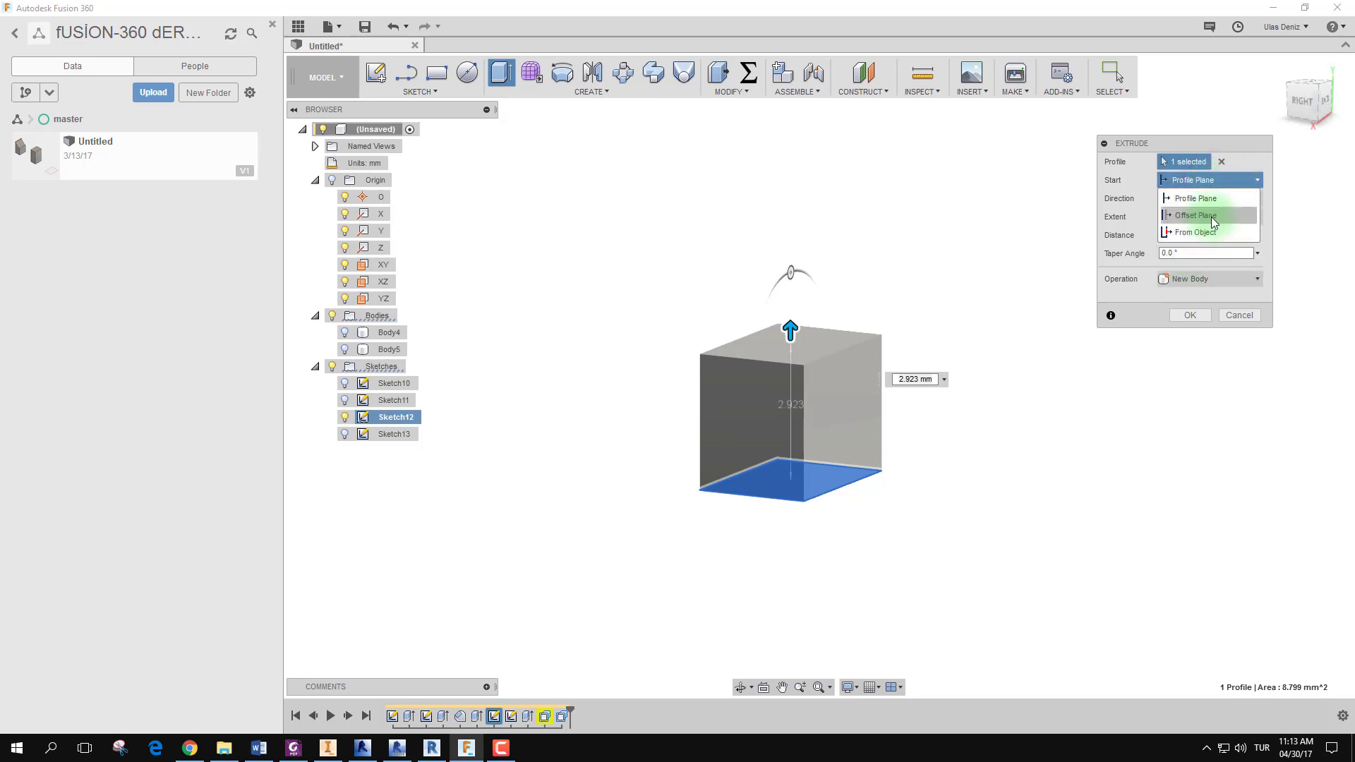
pyautogui.press('Escape')
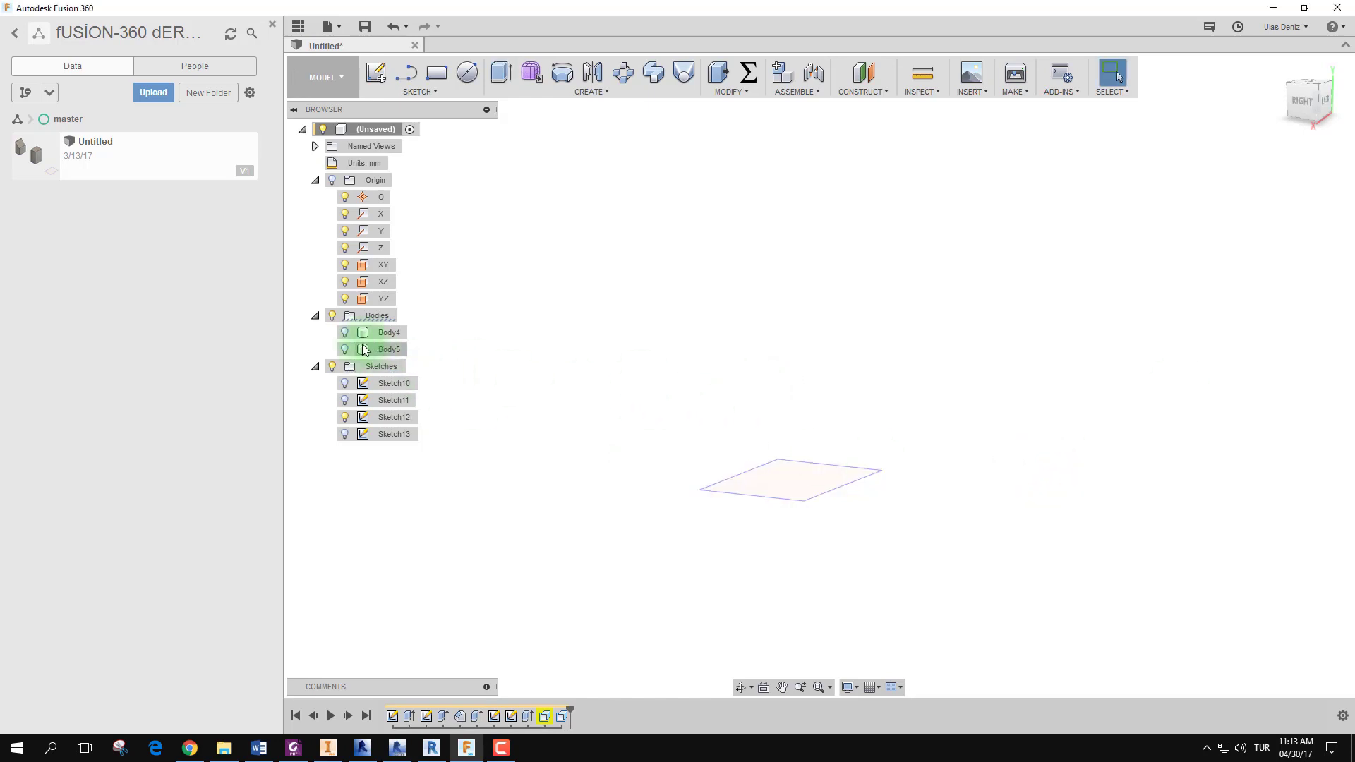
# Show the wavy body again and select the rectangle profile for a new extrude.
pyautogui.click(344, 349)
pyautogui.keyDown('shift'); pyautogui.moveTo(905, 417); pyautogui.dragTo(886, 417, button='middle'); pyautogui.keyUp('shift')
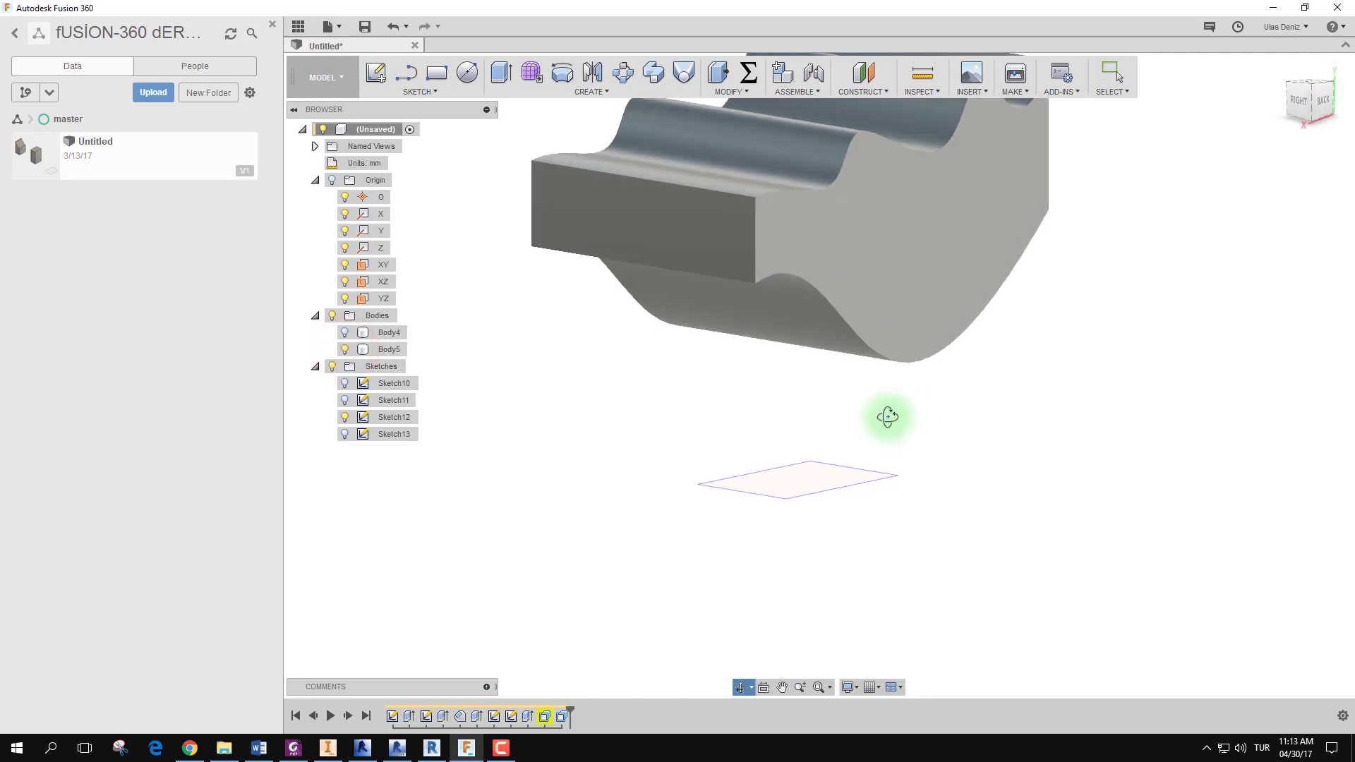
pyautogui.click(497, 75)
pyautogui.click(771, 479)
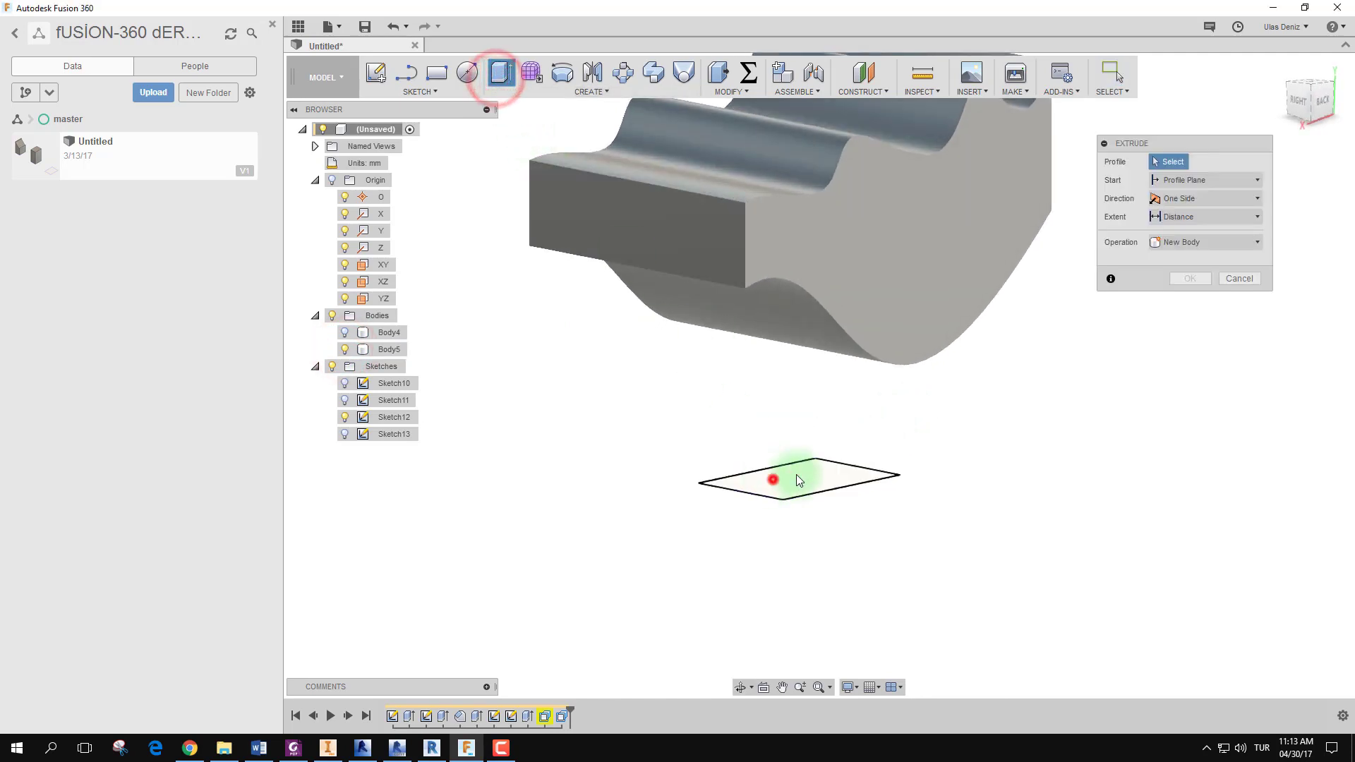
pyautogui.moveTo(973, 441)
pyautogui.keyDown('shift'); pyautogui.mouseDown(button='middle')
pyautogui.moveTo(946, 453)
pyautogui.moveTo(967, 553)
pyautogui.mouseUp(button='middle'); pyautogui.keyUp('shift')
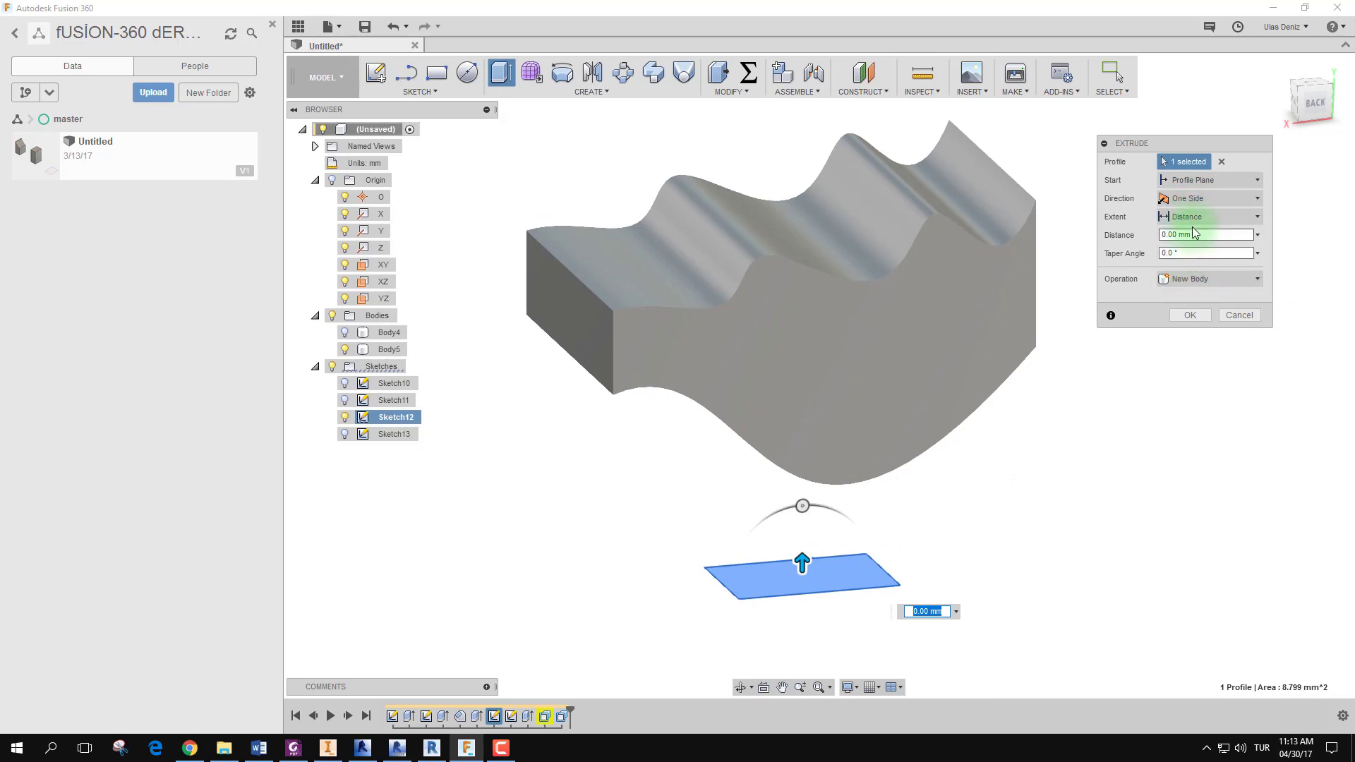
# Start the extrude From Object on the wavy top face, 5 mm, as a Join.
pyautogui.click(1208, 193)
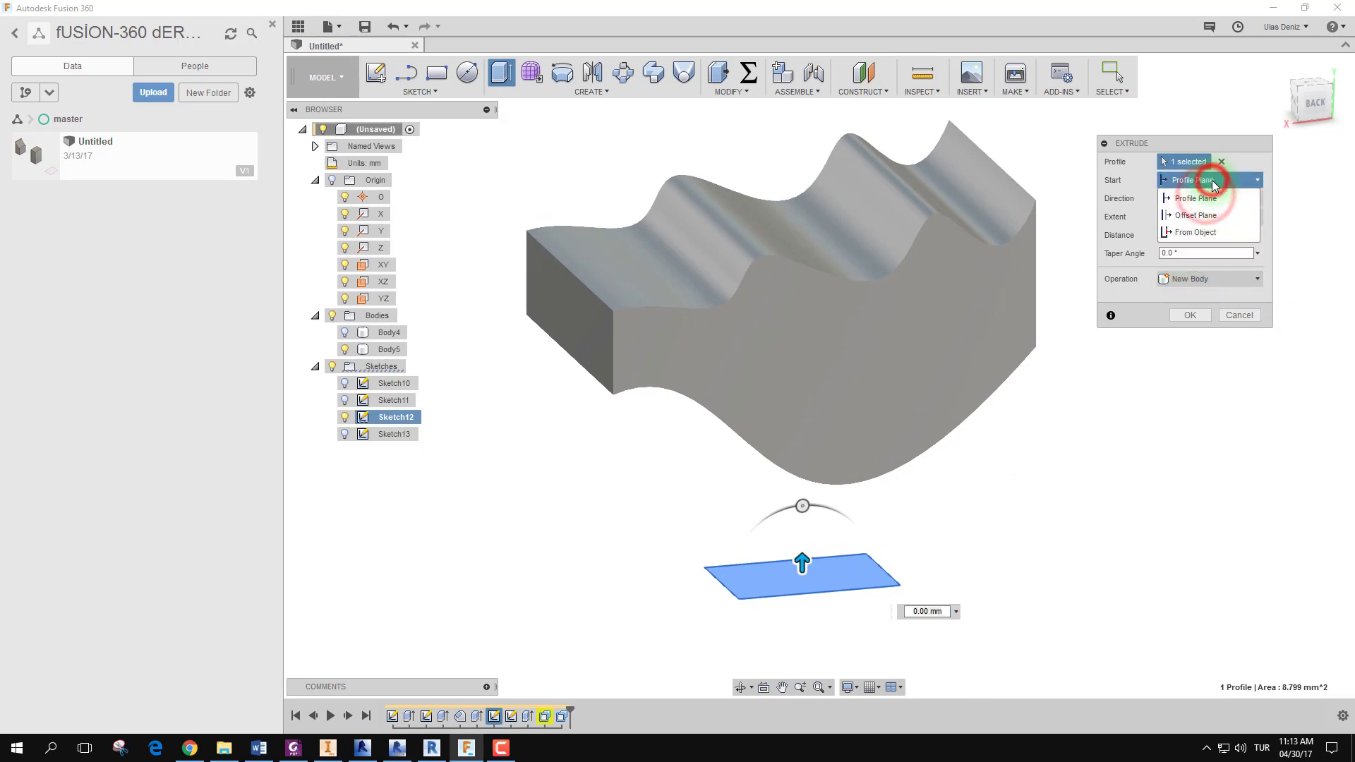
pyautogui.click(1212, 230)
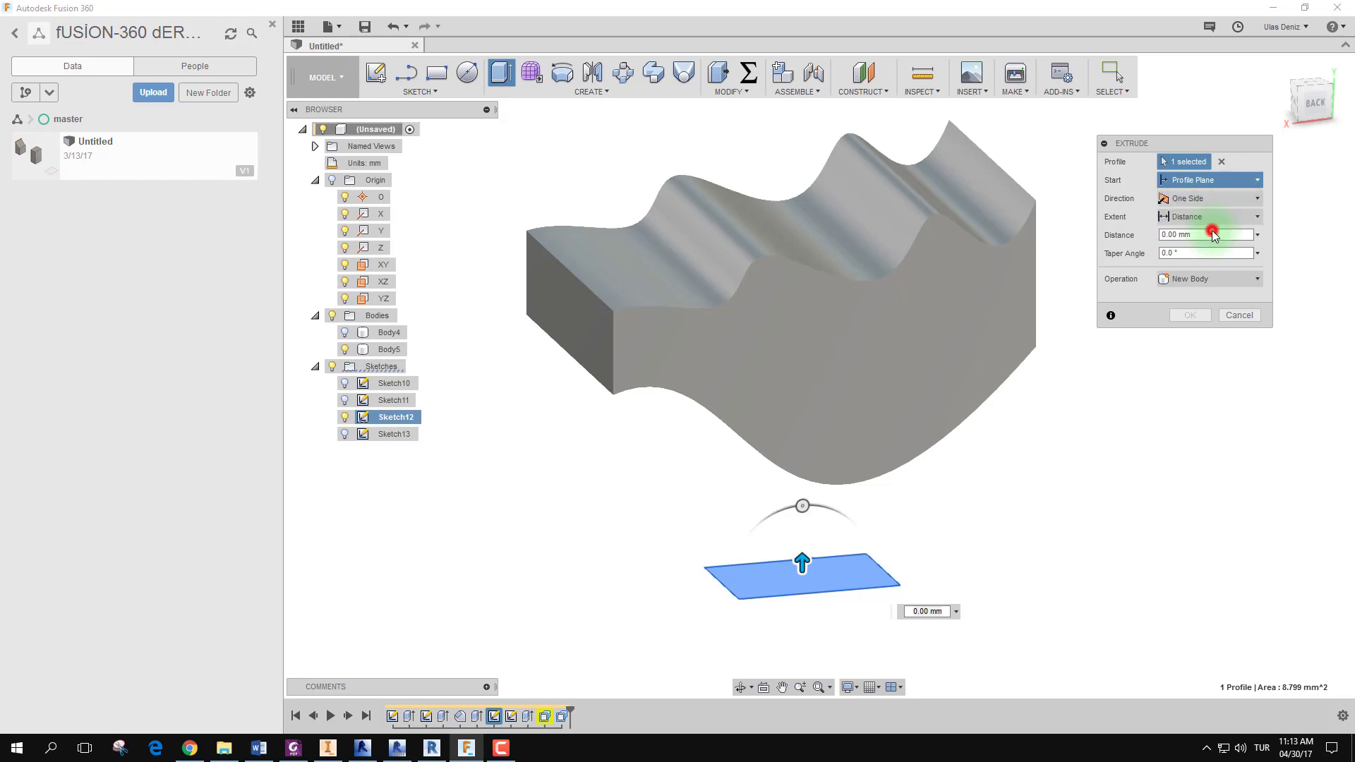
pyautogui.click(886, 223)
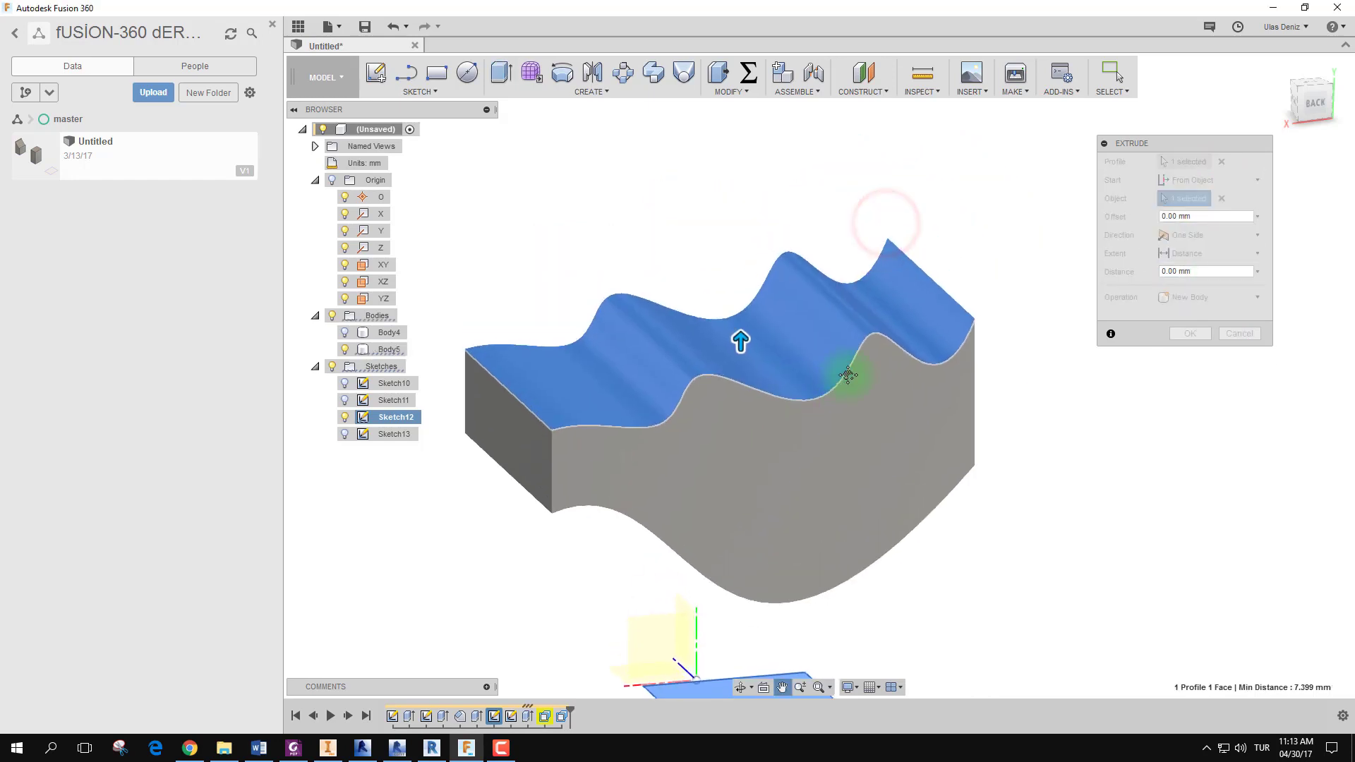
pyautogui.click(1209, 271)
pyautogui.write('5')
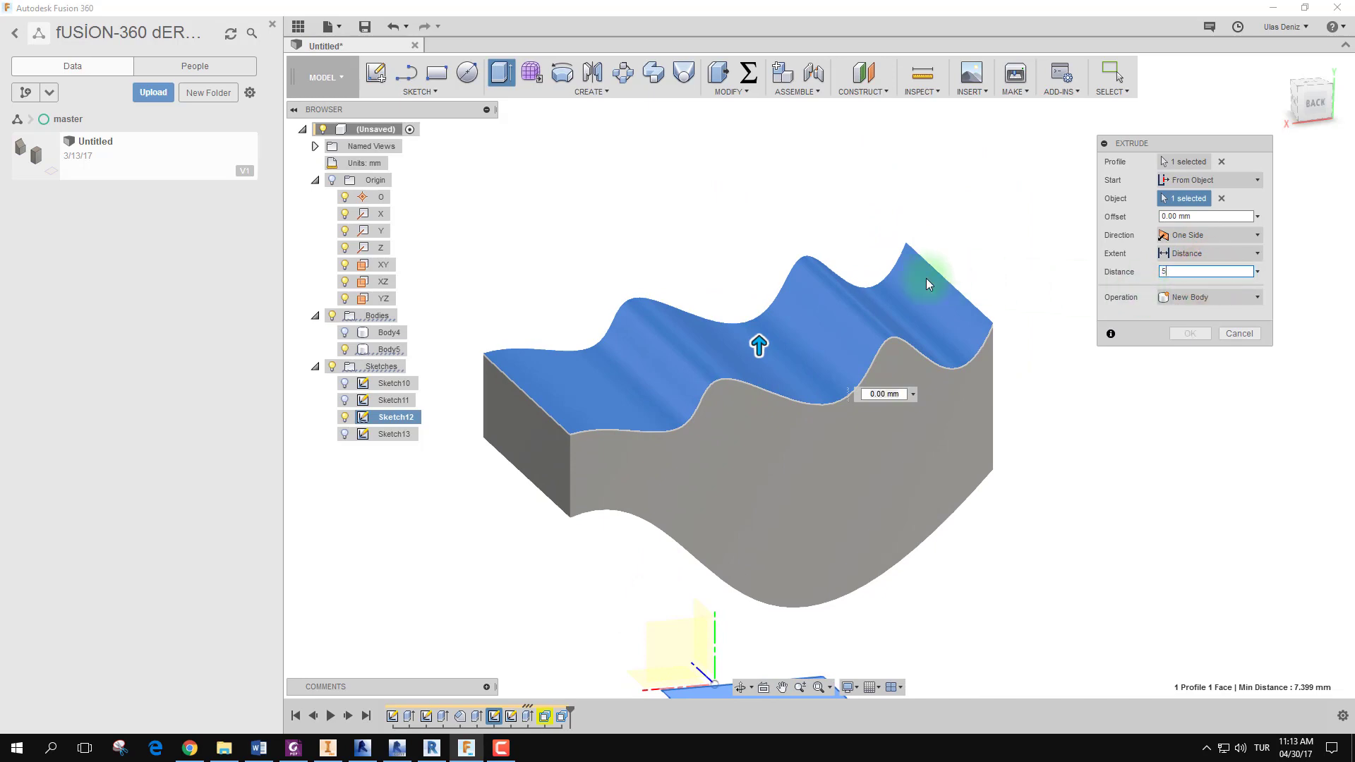
pyautogui.moveTo(881, 357)
pyautogui.keyDown('shift'); pyautogui.mouseDown(button='middle')
pyautogui.moveTo(796, 402)
pyautogui.moveTo(1094, 390)
pyautogui.moveTo(899, 402)
pyautogui.moveTo(777, 390)
pyautogui.moveTo(820, 404)
pyautogui.mouseUp(button='middle'); pyautogui.keyUp('shift')
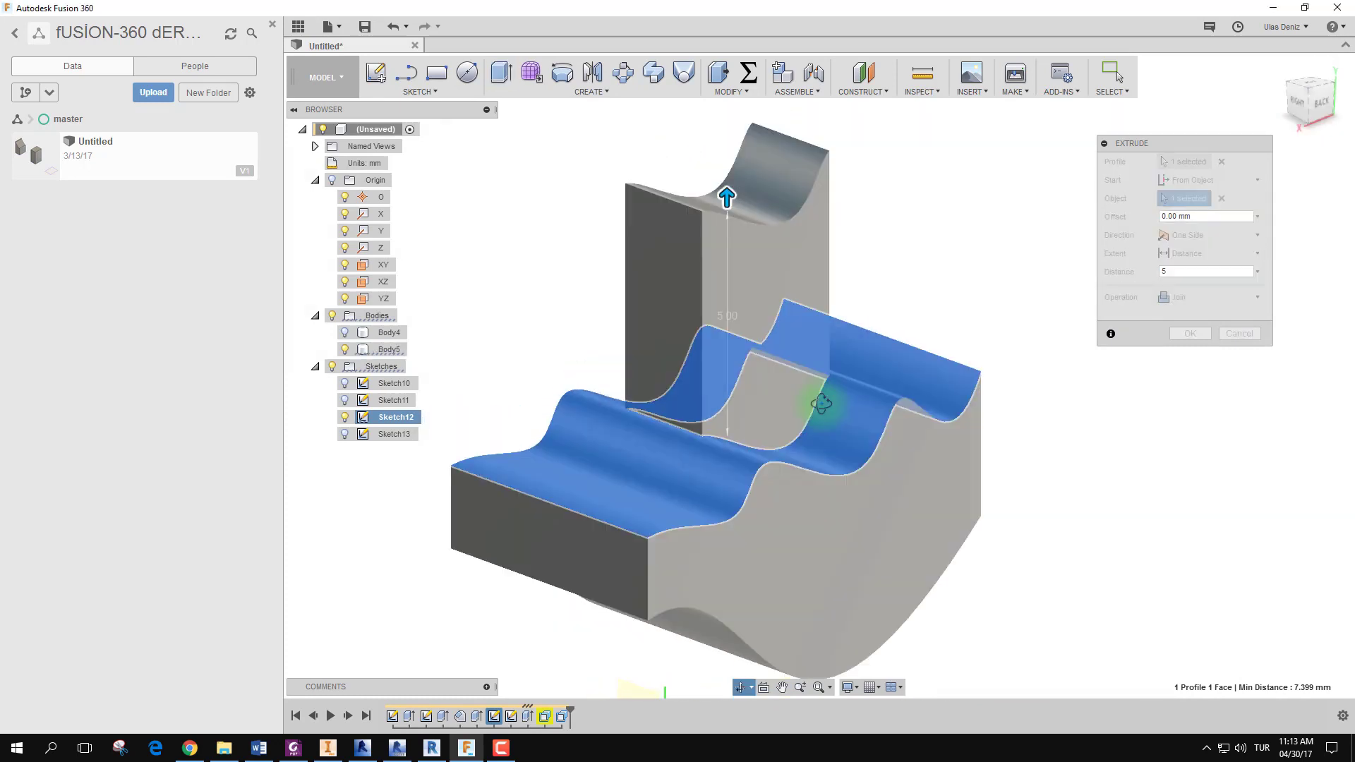
pyautogui.keyDown('shift'); pyautogui.moveTo(967, 226); pyautogui.dragTo(913, 211, button='middle'); pyautogui.keyUp('shift')
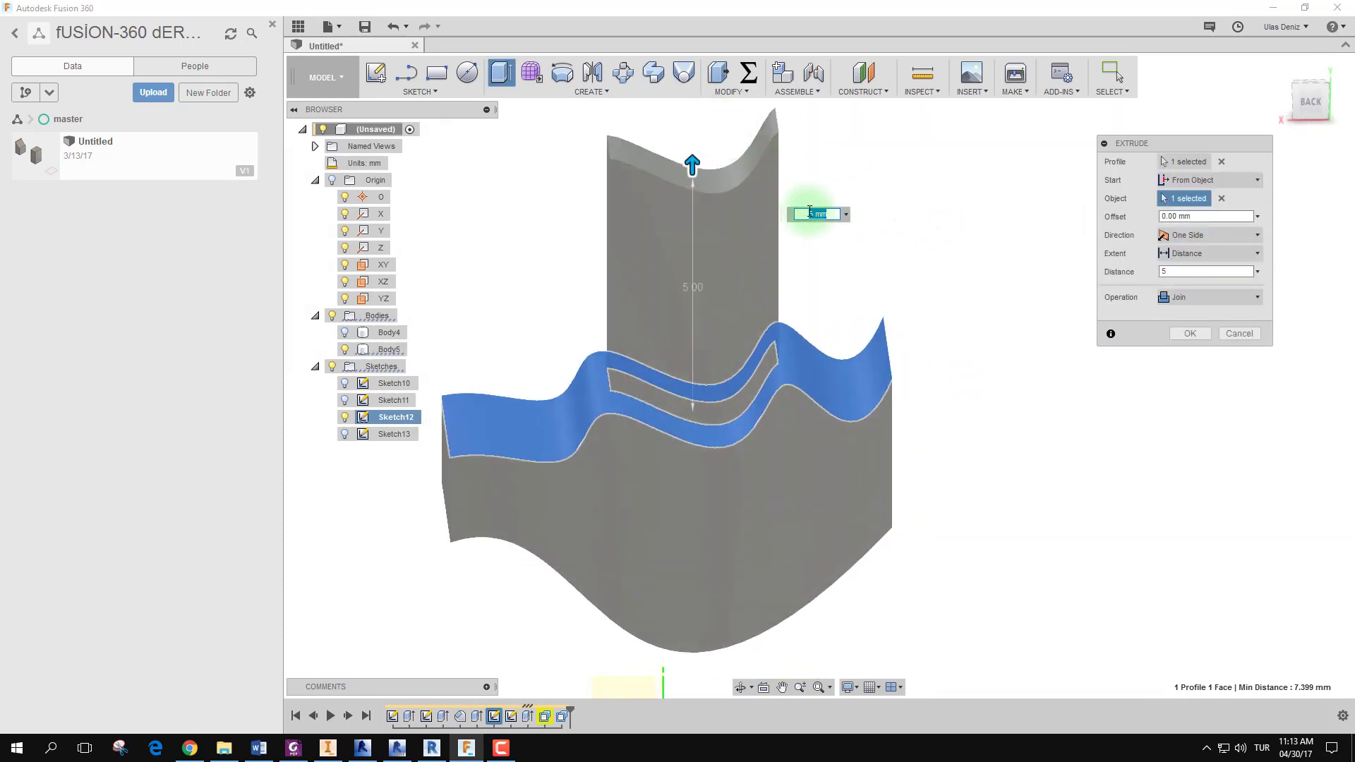
pyautogui.moveTo(810, 188)
pyautogui.keyDown('shift'); pyautogui.mouseDown(button='middle')
pyautogui.moveTo(771, 134)
pyautogui.moveTo(793, 167)
pyautogui.moveTo(880, 580)
pyautogui.mouseUp(button='middle'); pyautogui.keyUp('shift')
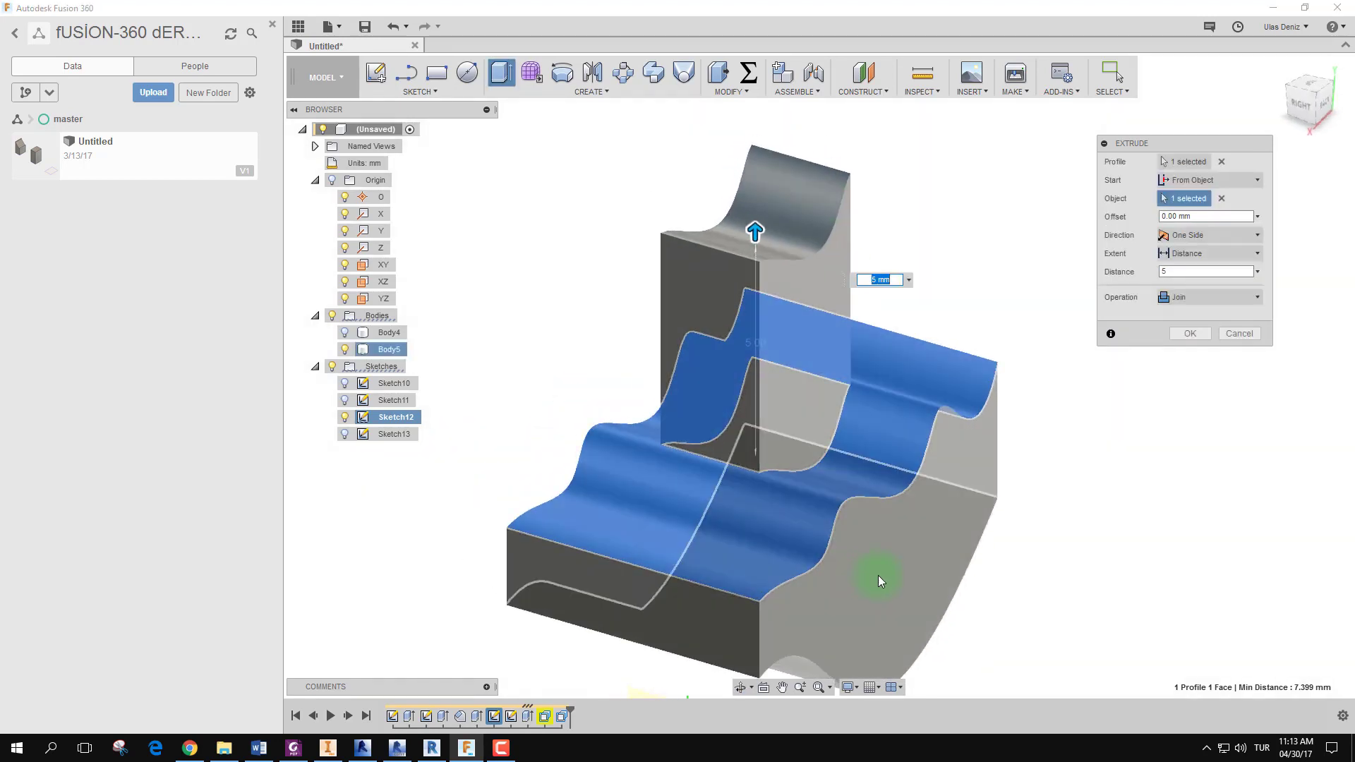
pyautogui.keyDown('shift'); pyautogui.moveTo(793, 240); pyautogui.dragTo(1009, 315, button='middle'); pyautogui.keyUp('shift')
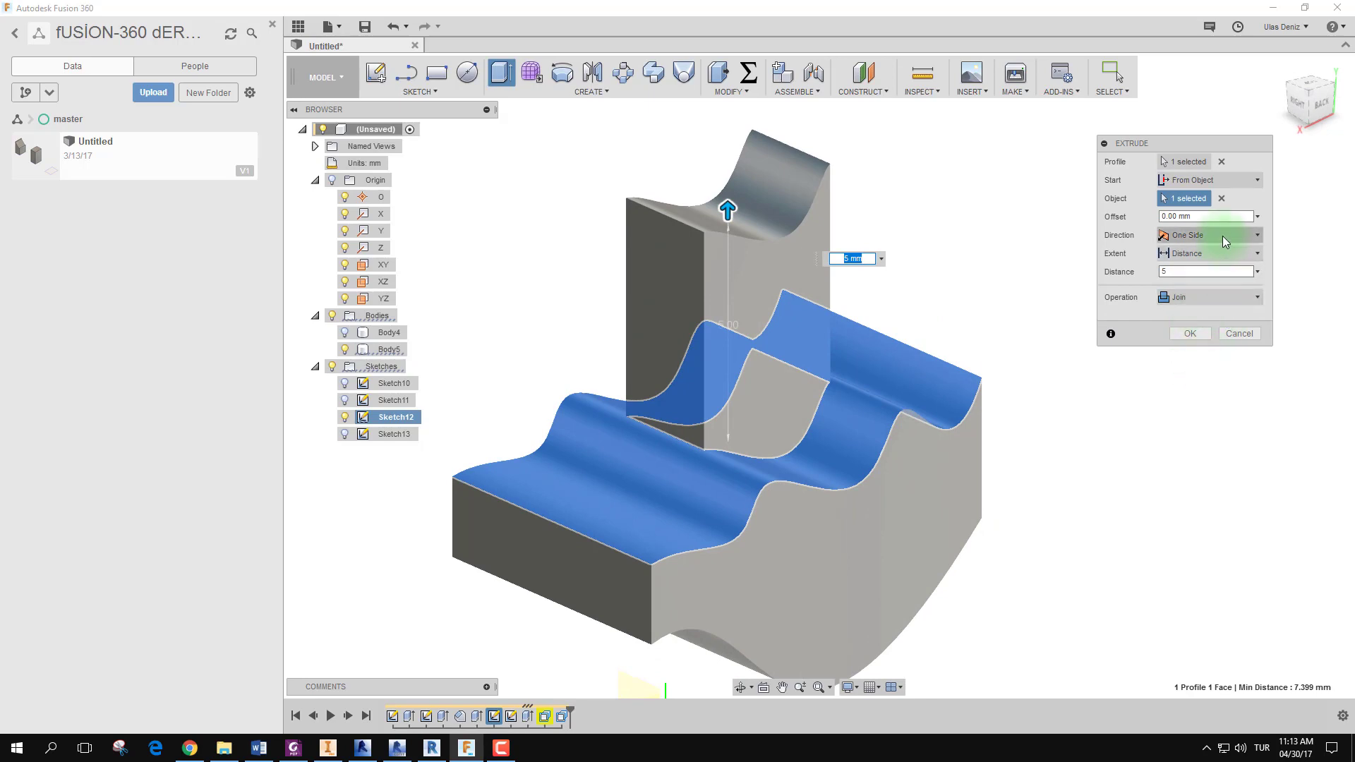
pyautogui.click(1200, 333)
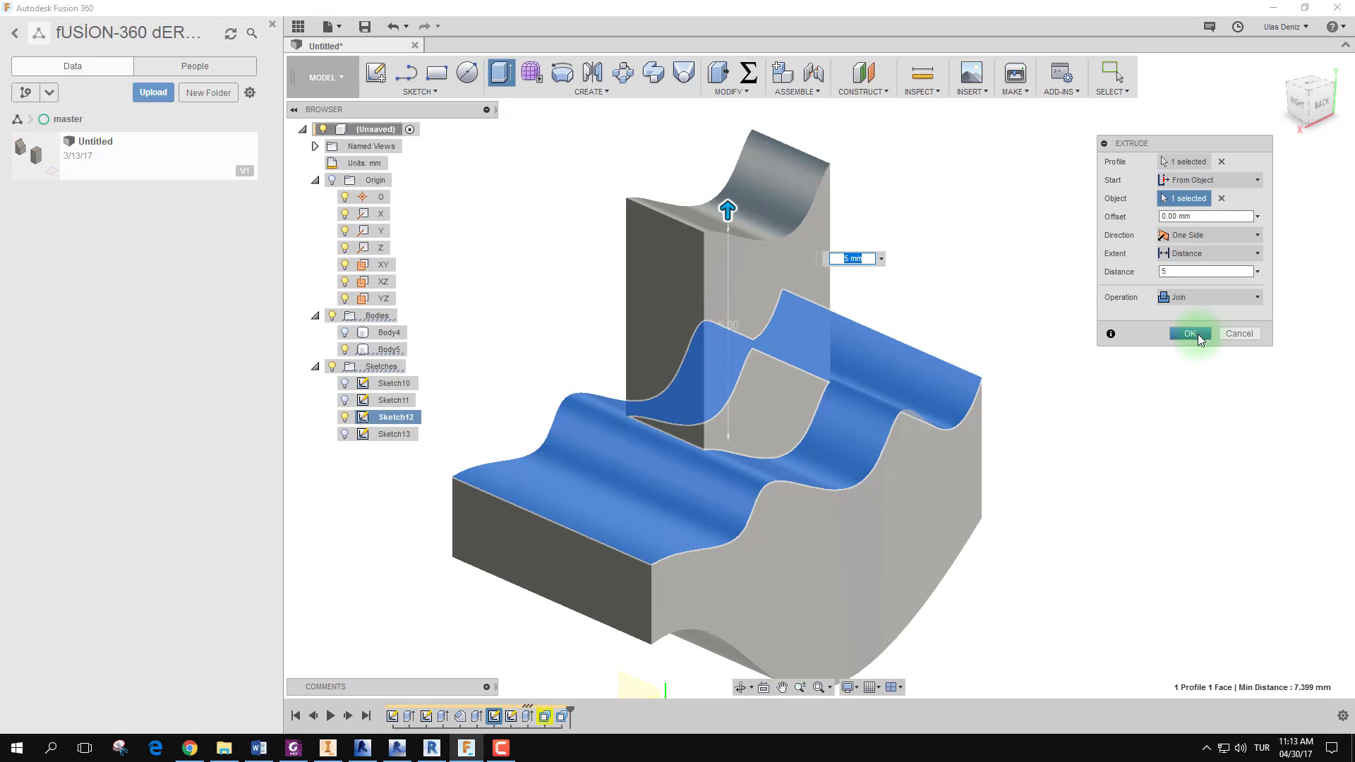
pyautogui.moveTo(1070, 412); pyautogui.dragTo(1078, 431, button='middle')
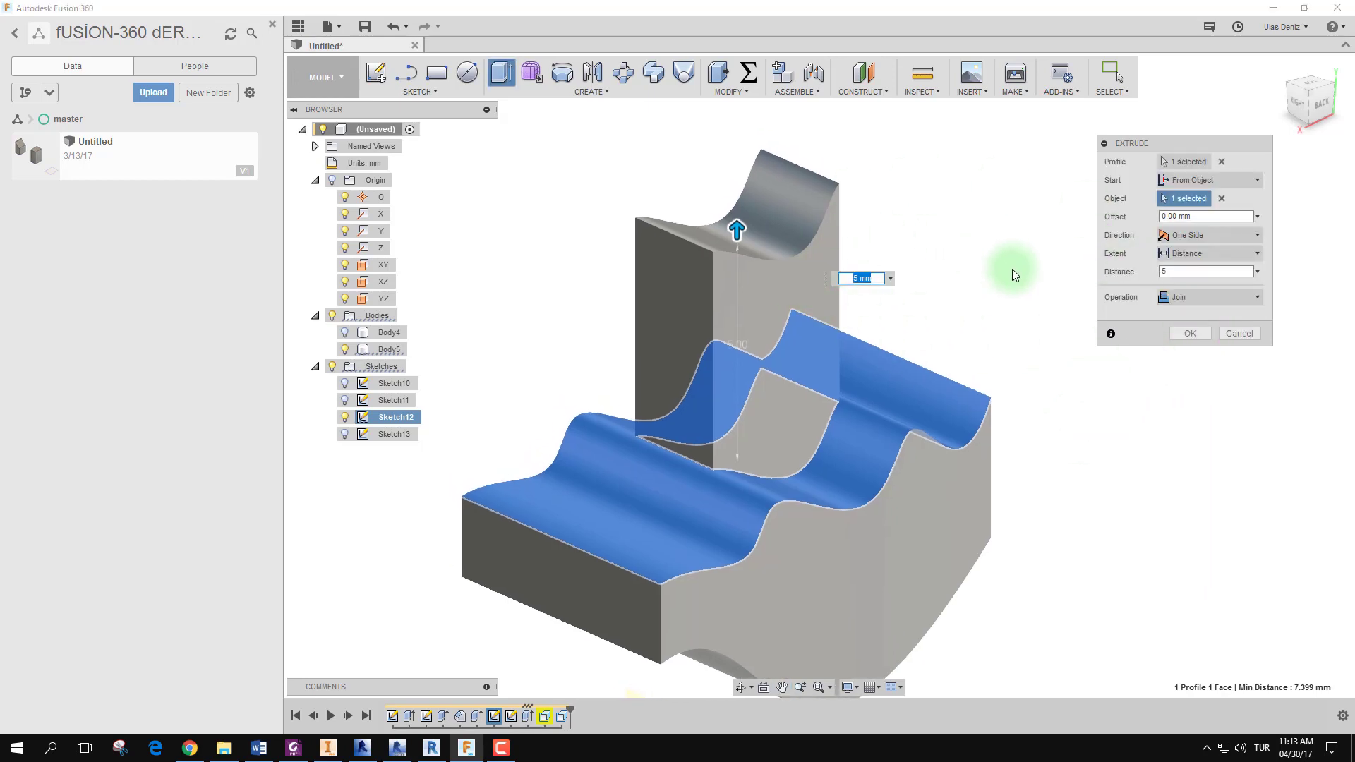
# Keep the extent on Distance and apply the 5 mm Join extrusion.
pyautogui.moveTo(1013, 272); pyautogui.dragTo(1017, 265, button='middle')
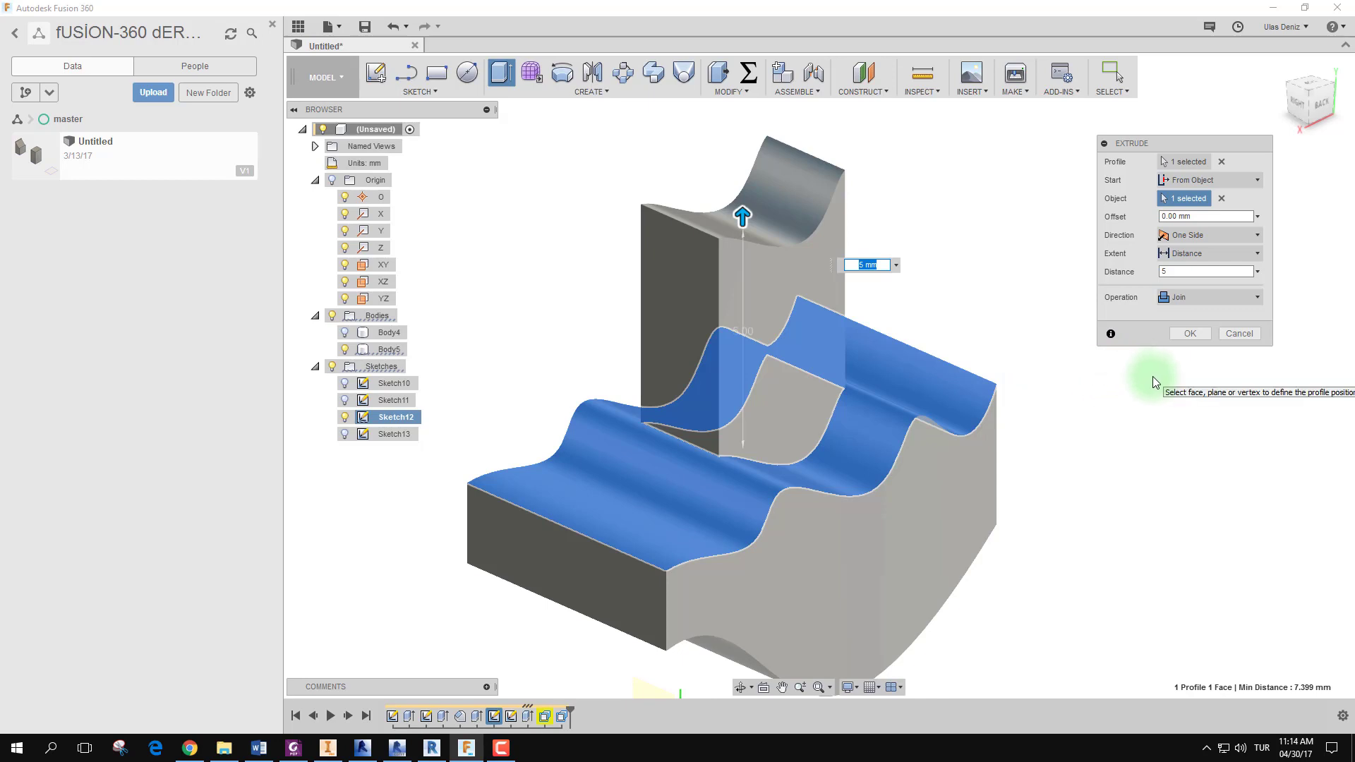
pyautogui.click(1239, 252)
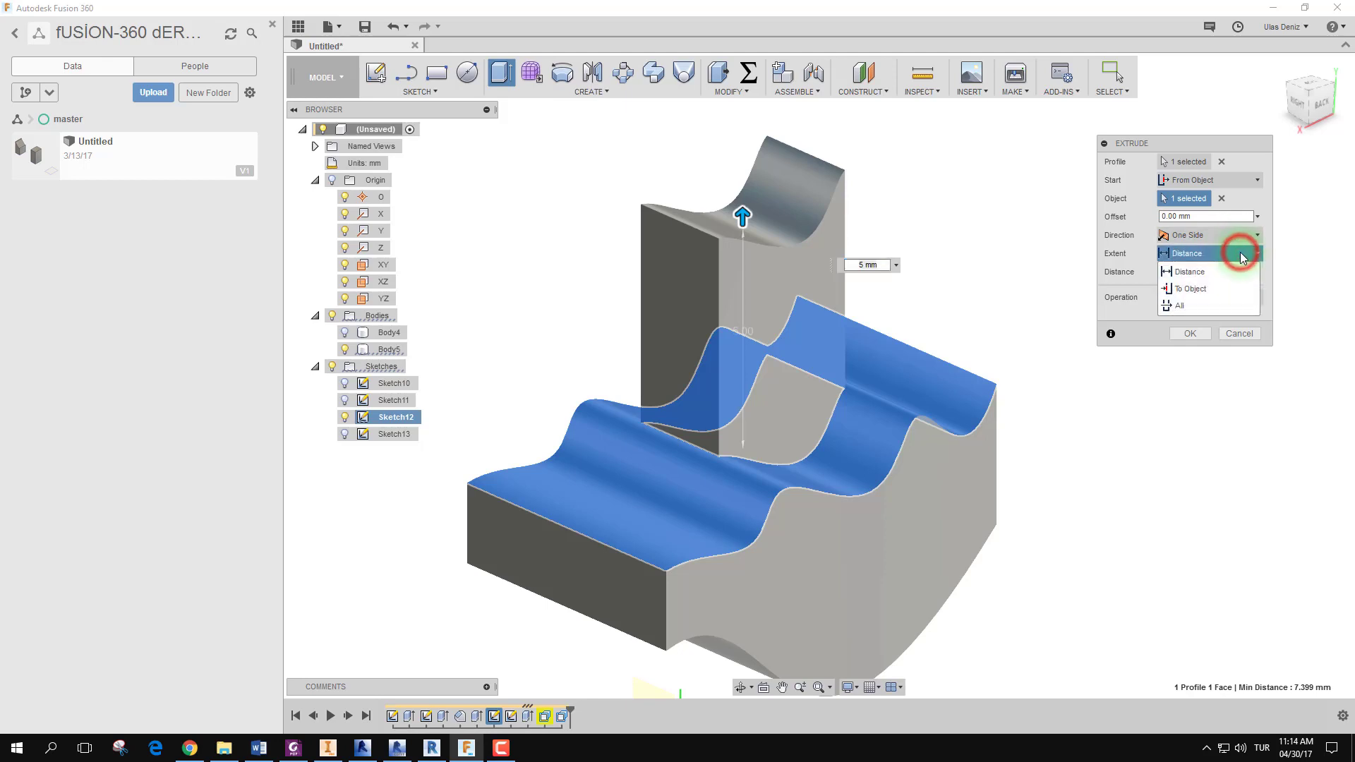
pyautogui.click(1239, 252)
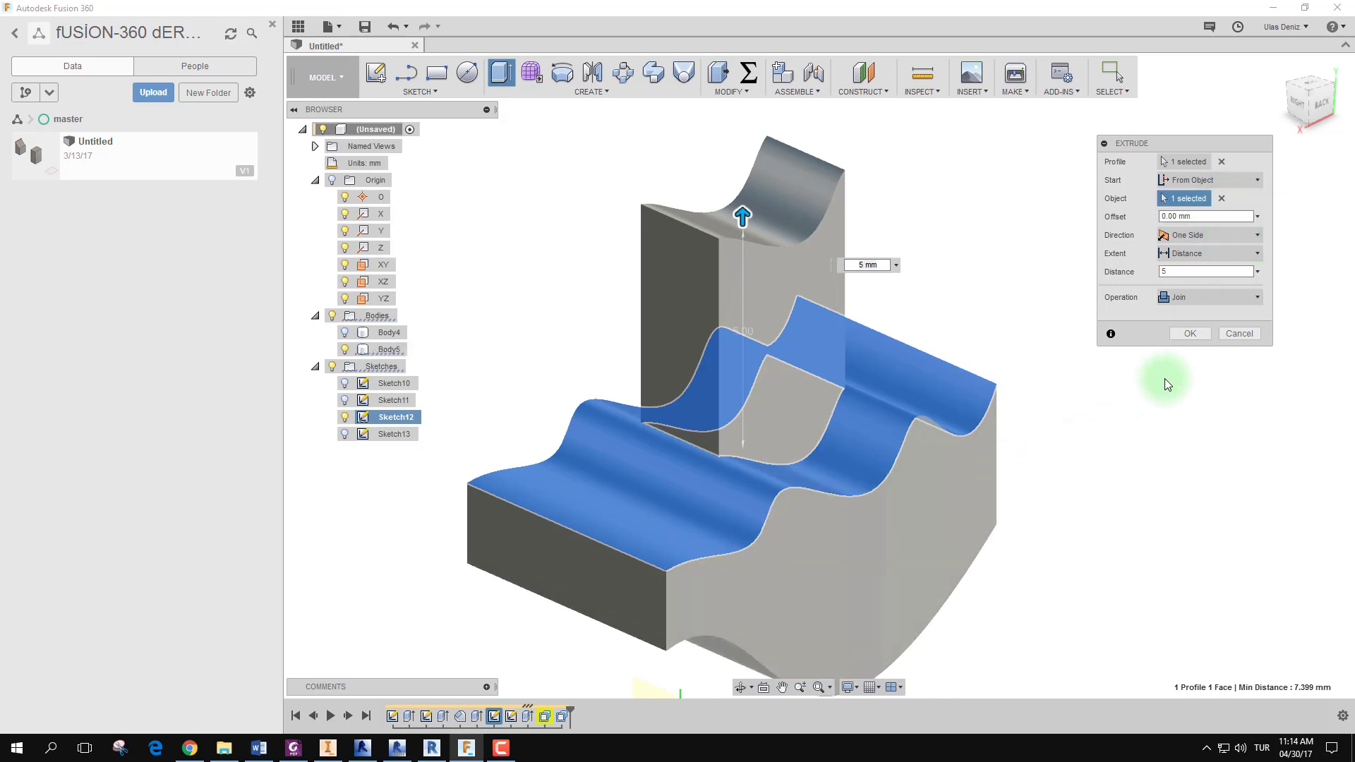
pyautogui.click(1192, 334)
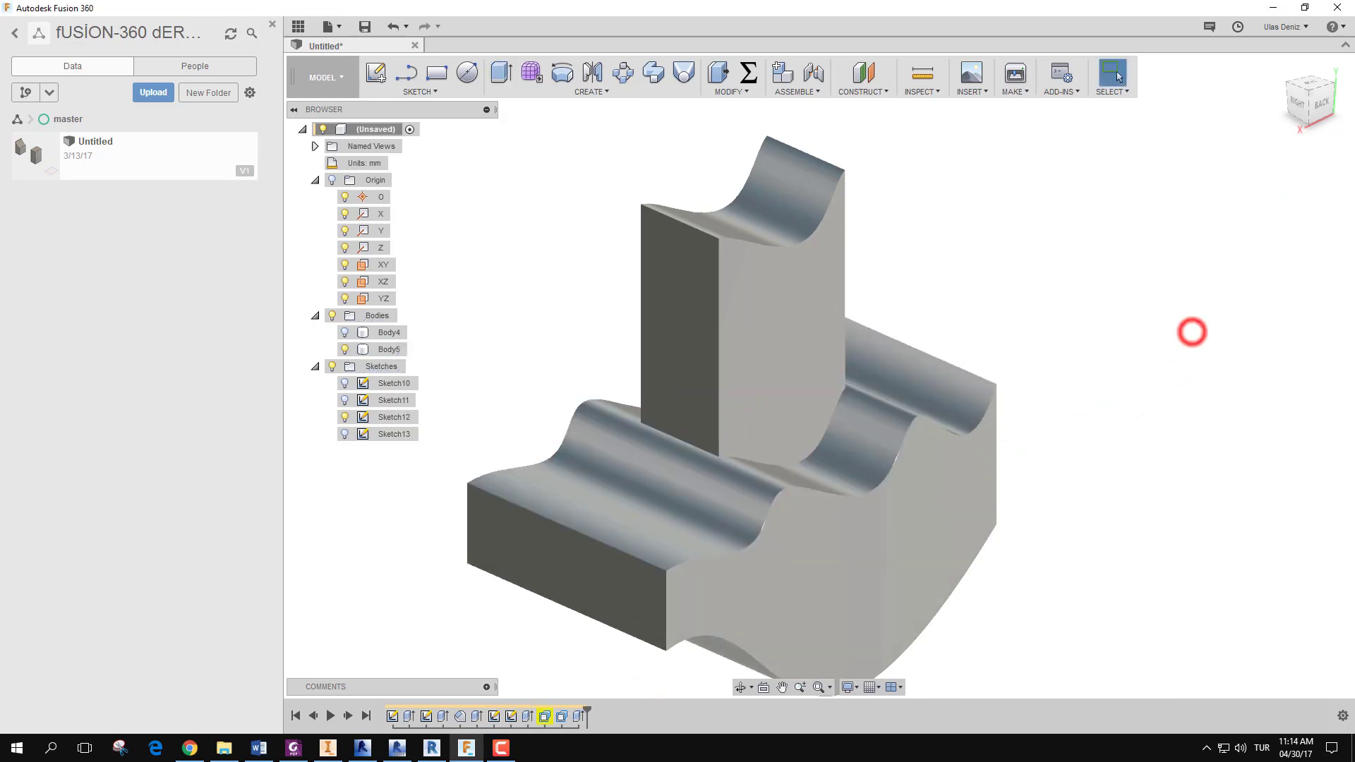